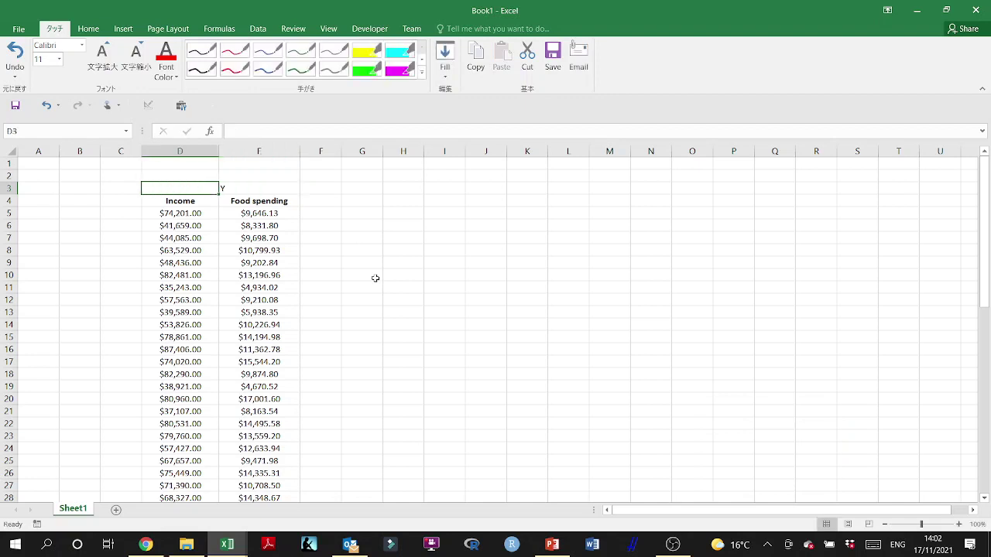
Step: Enter X in D3 and Y in E3, then make both labels bold and centred
{"action": "type", "text": "X"}
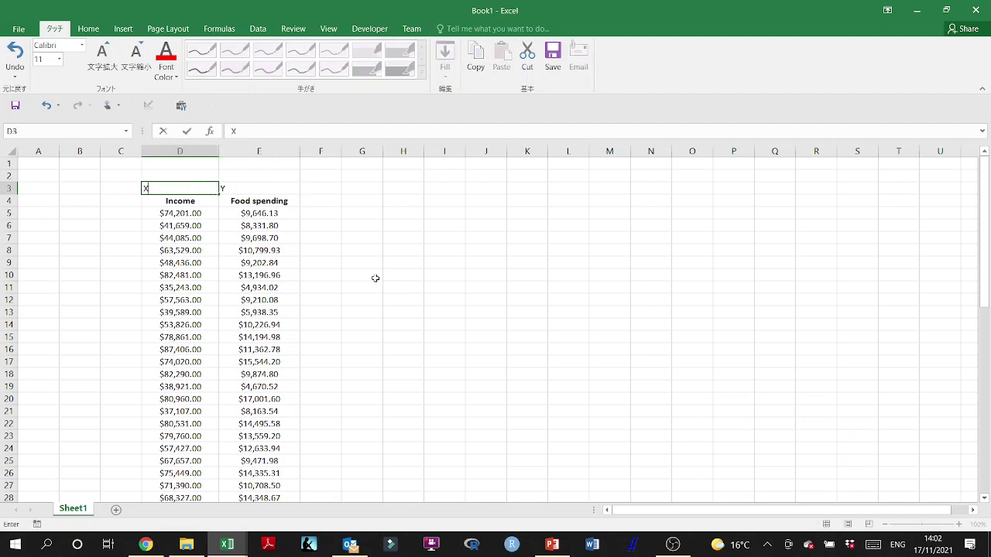
{"action": "left_click", "coordinate": [375, 278]}
{"action": "left_click_drag", "start_coordinate": [259, 188], "coordinate": [150, 188]}
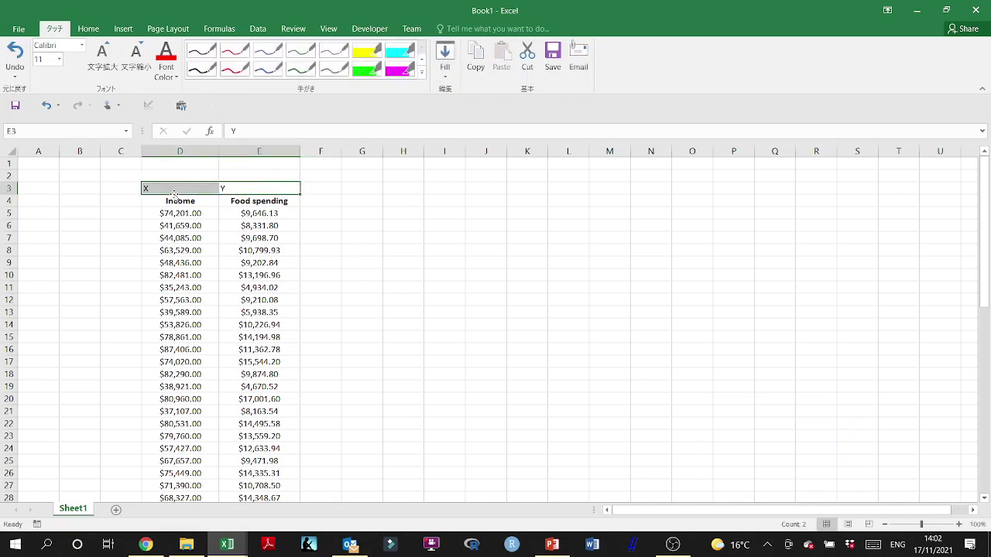
{"action": "left_click", "coordinate": [98, 33]}
{"action": "left_click", "coordinate": [240, 69]}
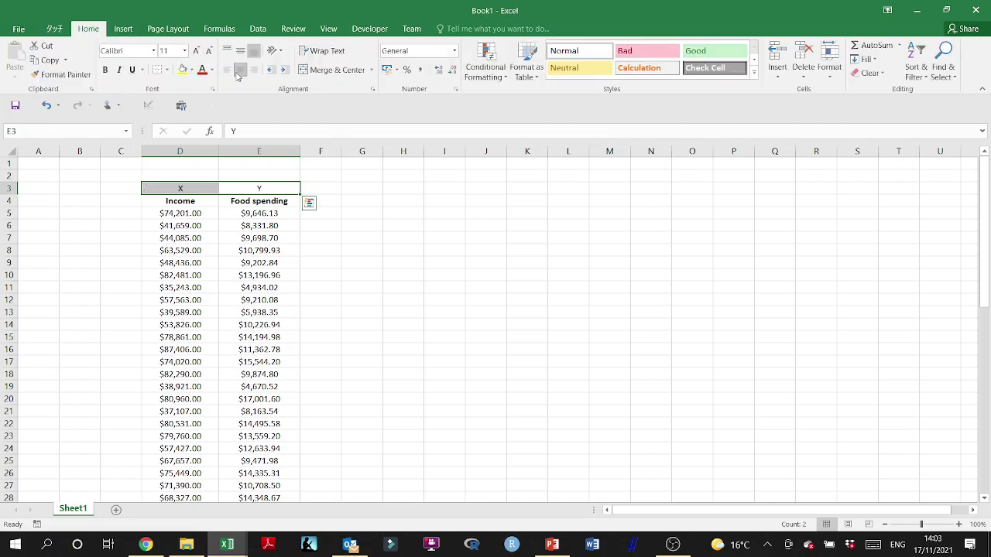
{"action": "left_click", "coordinate": [105, 69]}
{"action": "left_click", "coordinate": [356, 237]}
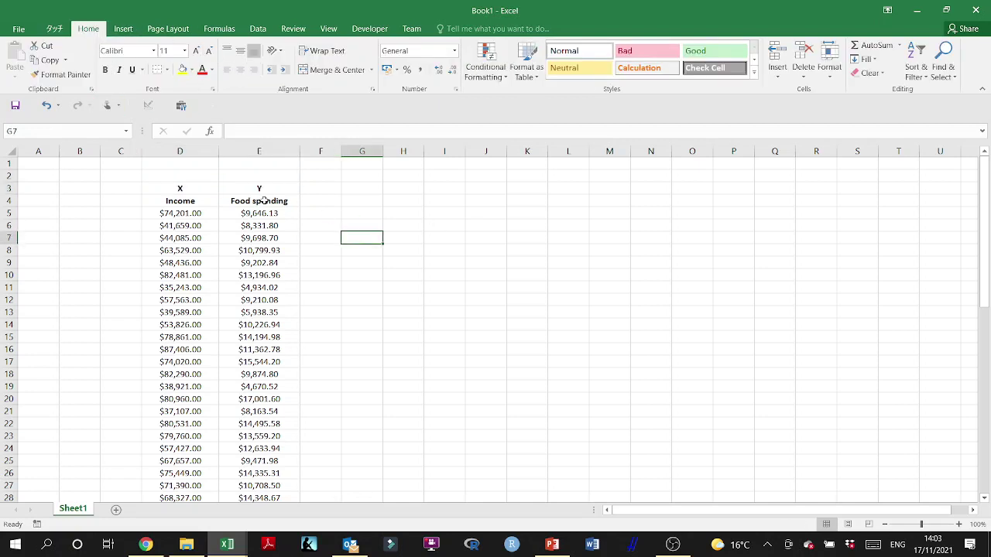
Step: Select the Income and Food spending data block from its headers down to the last row
{"action": "left_click_drag", "start_coordinate": [264, 200], "coordinate": [152, 203]}
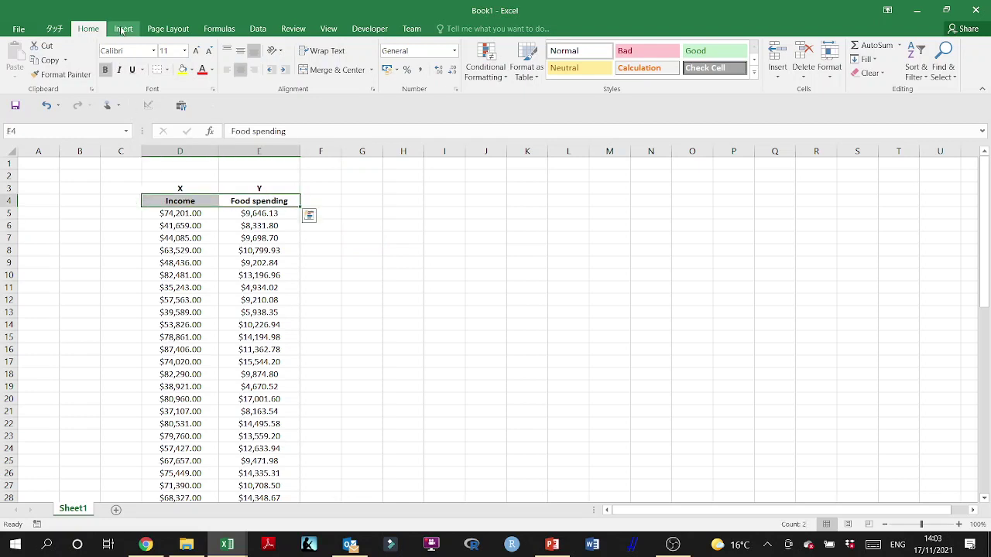
{"action": "left_click", "coordinate": [365, 224]}
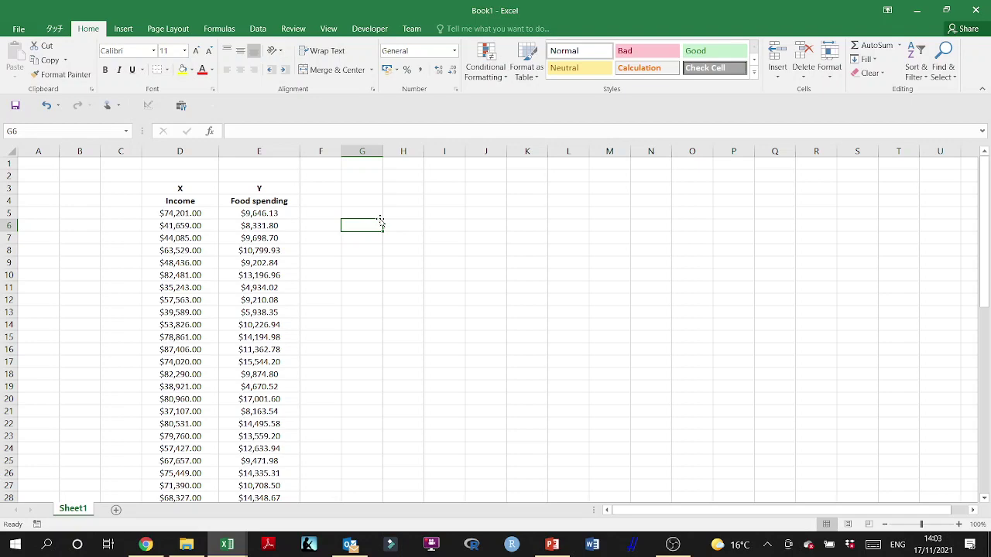
{"action": "left_click_drag", "start_coordinate": [193, 202], "coordinate": [265, 215]}
{"action": "key", "text": "ctrl+shift+Down"}
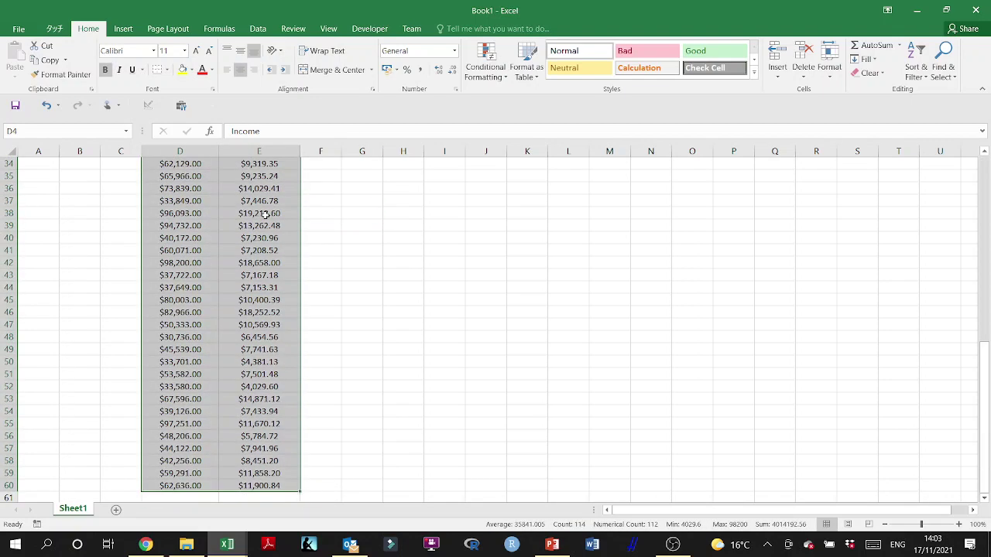
{"action": "scroll", "coordinate": [265, 214], "scroll_direction": "up", "scroll_amount": 10}
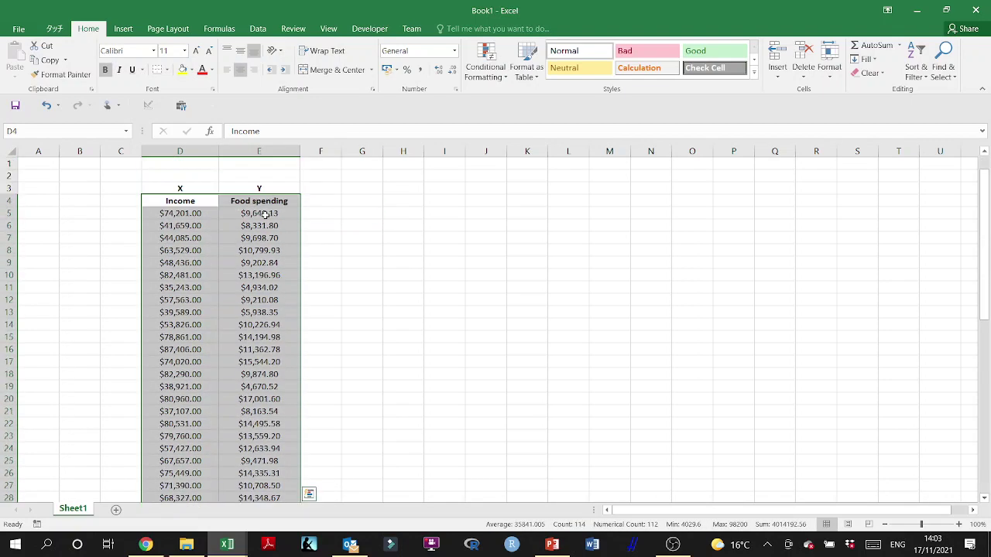
Step: Insert a scatter chart of the Income and Food spending data
{"action": "left_click", "coordinate": [125, 30]}
{"action": "left_click", "coordinate": [484, 74]}
{"action": "left_click", "coordinate": [497, 112]}
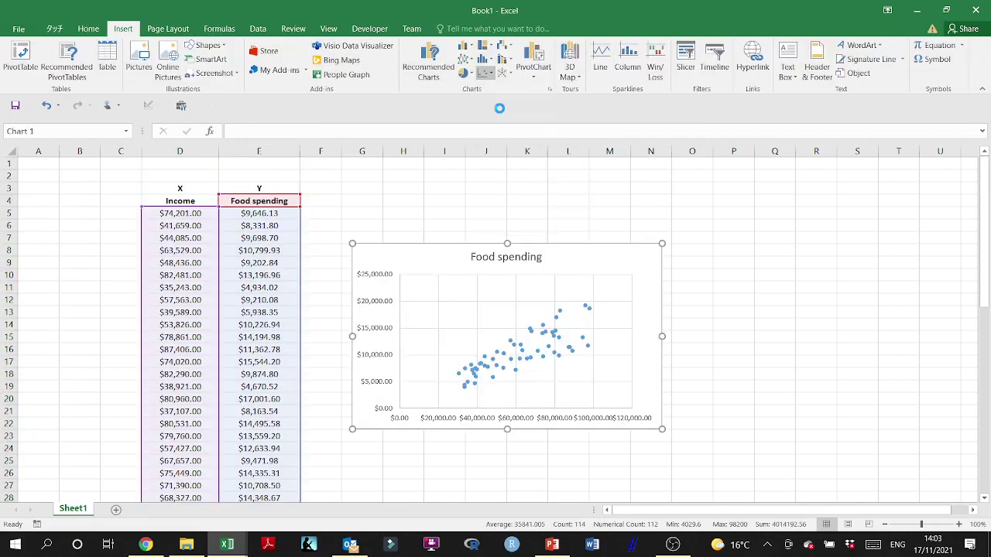
Step: Insert four blank columns before the data so it shifts to the right
{"action": "left_click_drag", "start_coordinate": [87, 148], "coordinate": [57, 183]}
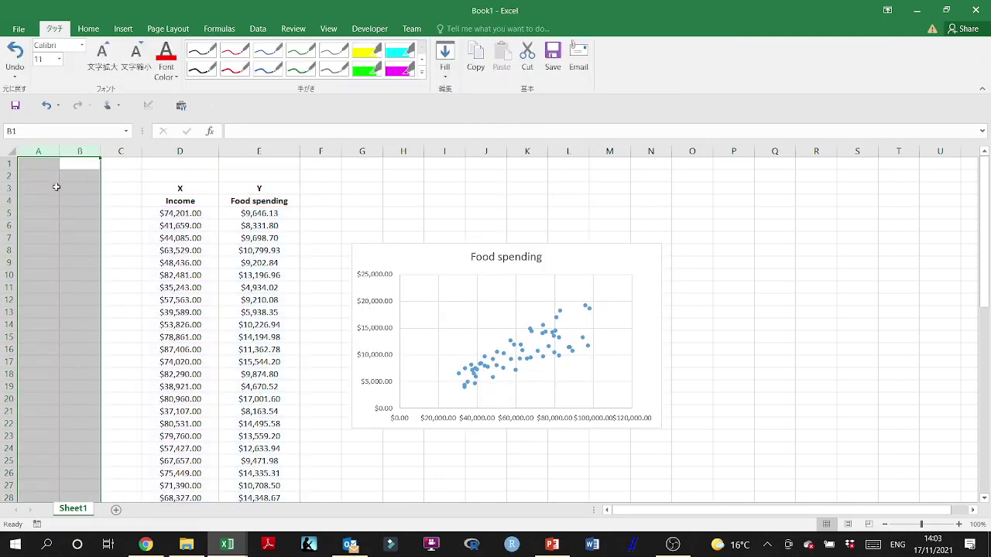
{"action": "right_click", "coordinate": [57, 184]}
{"action": "left_click", "coordinate": [94, 277]}
{"action": "right_click", "coordinate": [93, 206]}
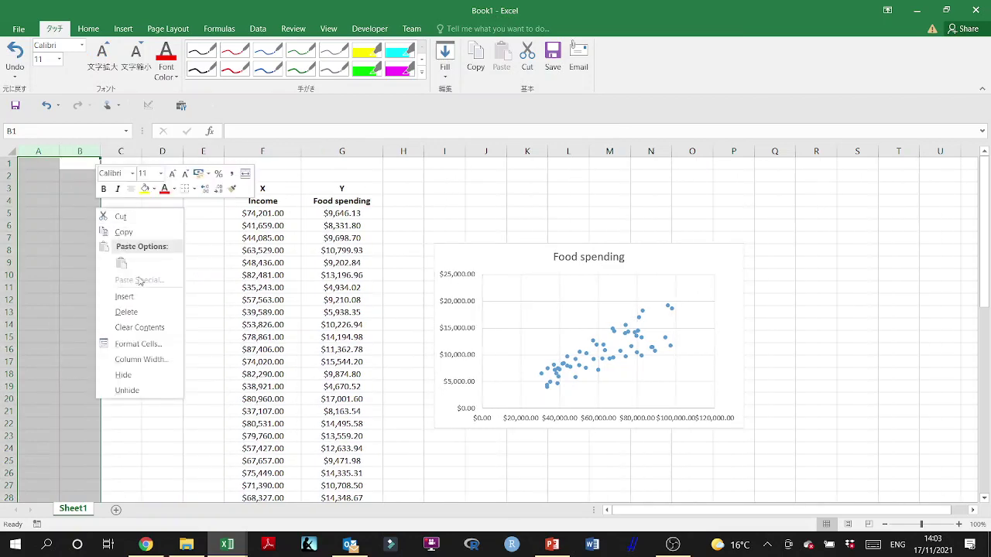
{"action": "left_click", "coordinate": [133, 292]}
{"action": "left_click", "coordinate": [202, 262]}
Step: Move the scatter chart into the empty space left of the data
{"action": "left_click_drag", "start_coordinate": [730, 258], "coordinate": [139, 205]}
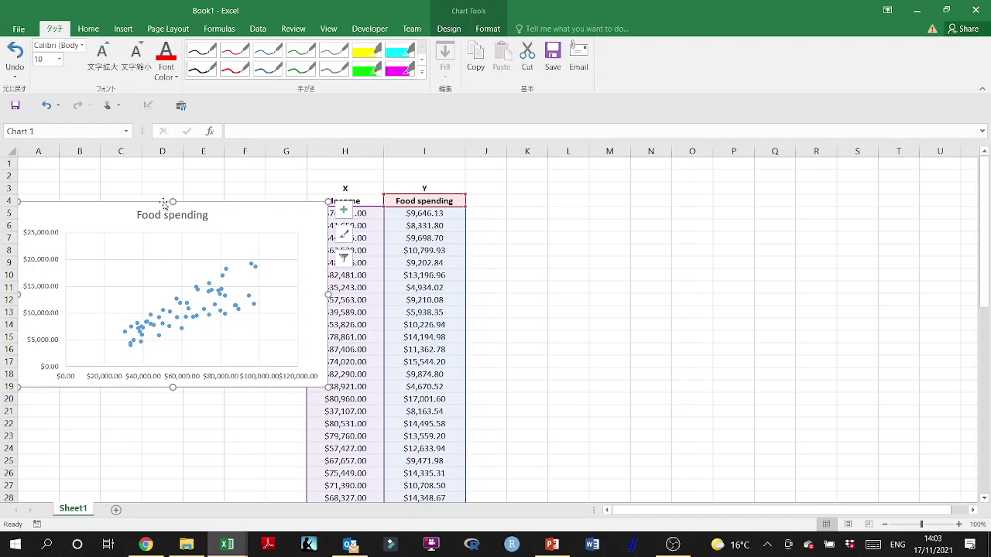
{"action": "key", "text": "ctrl+z"}
{"action": "left_click_drag", "start_coordinate": [254, 144], "coordinate": [159, 193]}
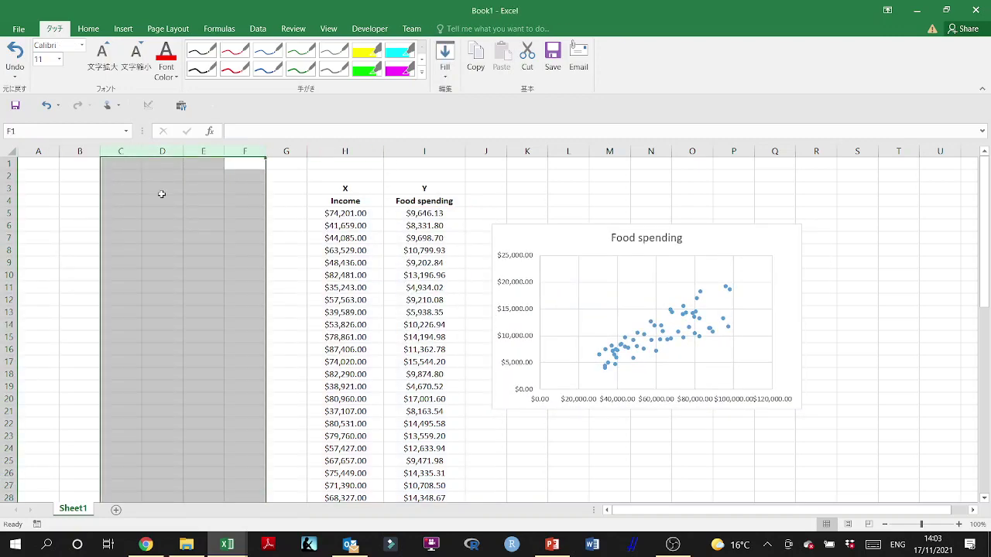
{"action": "right_click", "coordinate": [161, 193]}
{"action": "key", "text": "Escape"}
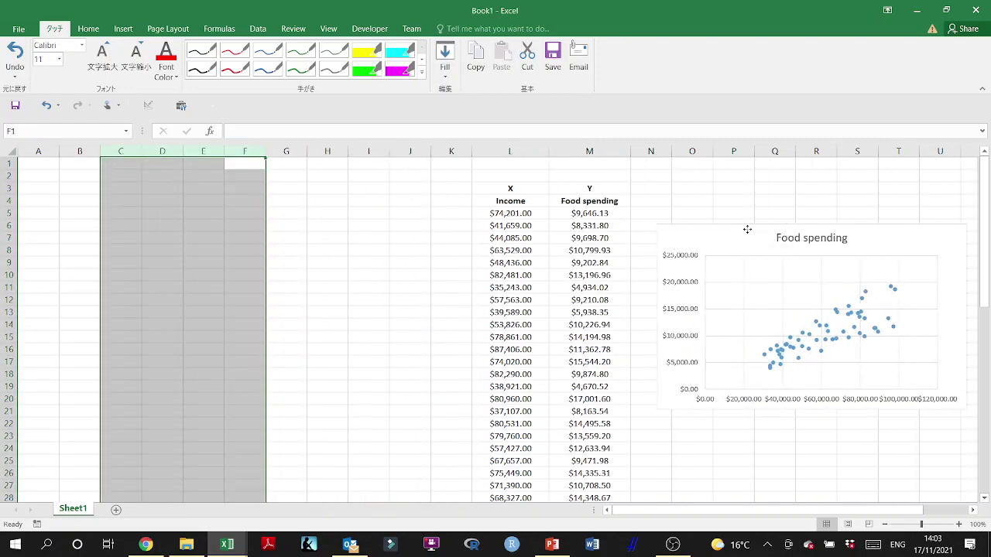
{"action": "left_click_drag", "start_coordinate": [748, 228], "coordinate": [158, 192]}
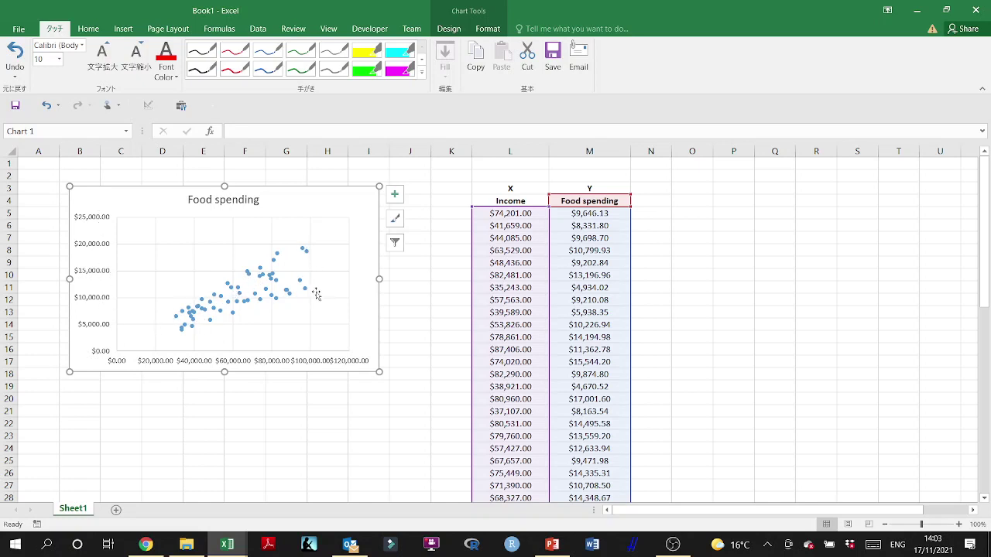
Step: Add a trendline displaying its equation and R-squared, with the label moved to the chart's top right
{"action": "right_click", "coordinate": [220, 311]}
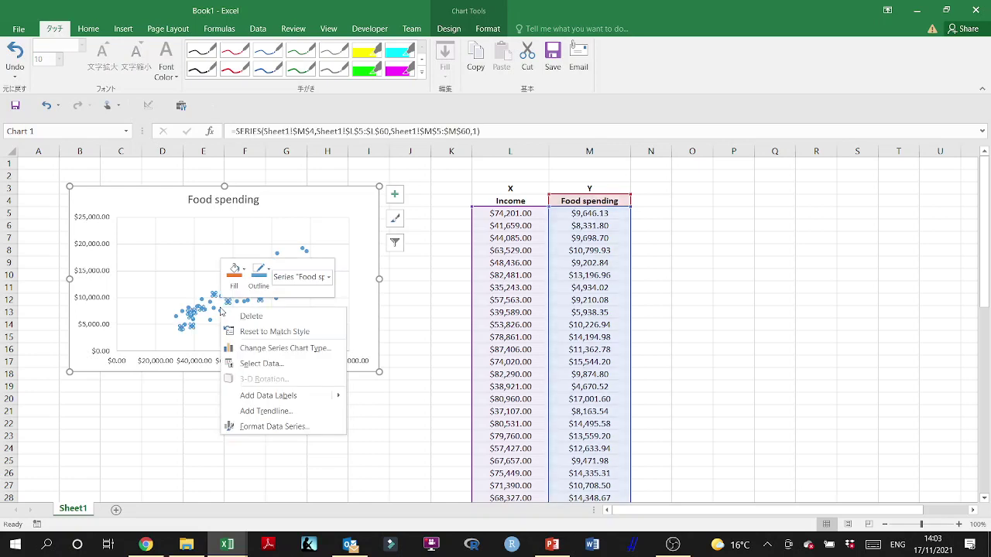
{"action": "left_click", "coordinate": [278, 412]}
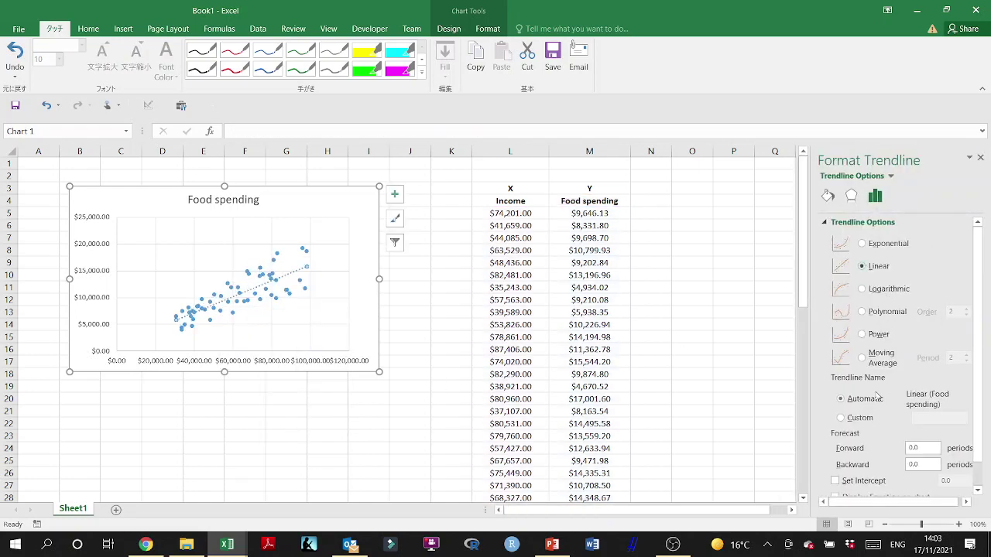
{"action": "scroll", "coordinate": [859, 480], "scroll_direction": "down", "scroll_amount": 1}
{"action": "left_click", "coordinate": [856, 474]}
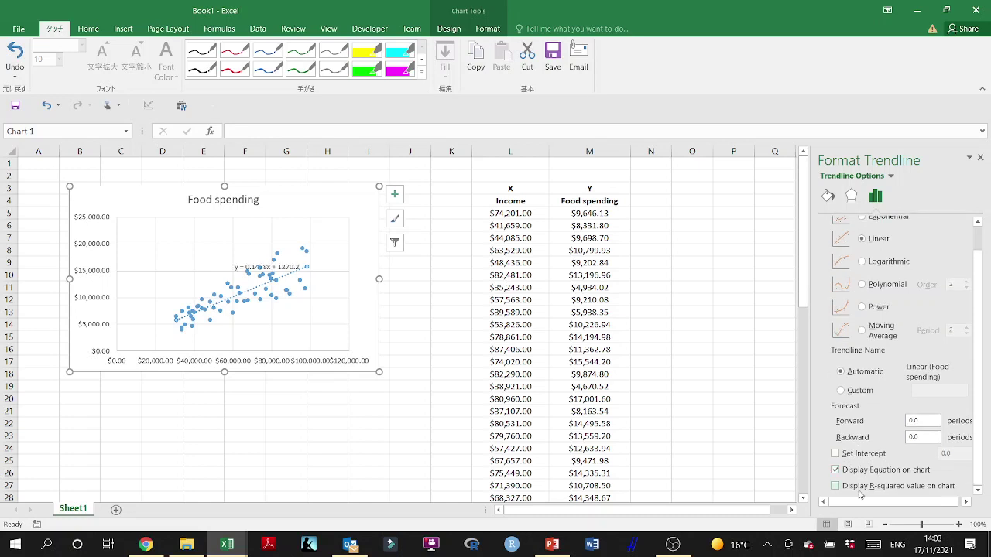
{"action": "left_click", "coordinate": [859, 487]}
{"action": "left_click", "coordinate": [284, 267]}
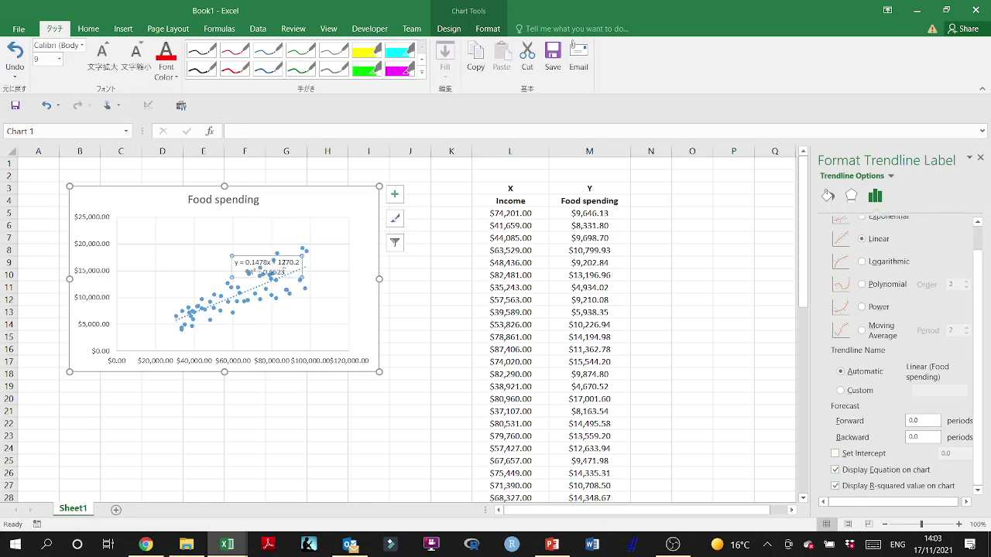
{"action": "left_click_drag", "start_coordinate": [283, 267], "coordinate": [348, 192]}
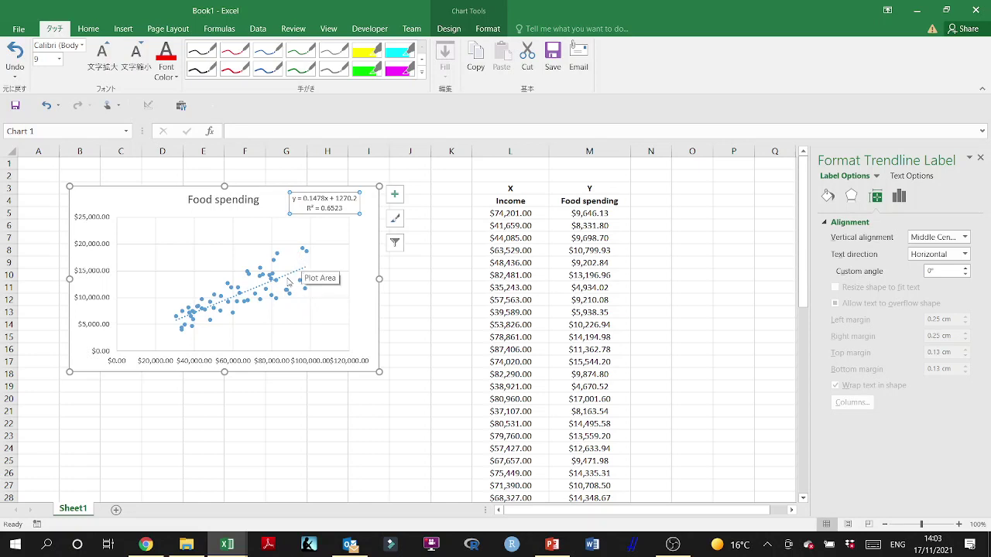
Step: Enlarge the chart and nudge it slightly left and up
{"action": "left_click_drag", "start_coordinate": [381, 372], "coordinate": [465, 429]}
{"action": "left_click_drag", "start_coordinate": [372, 422], "coordinate": [328, 409]}
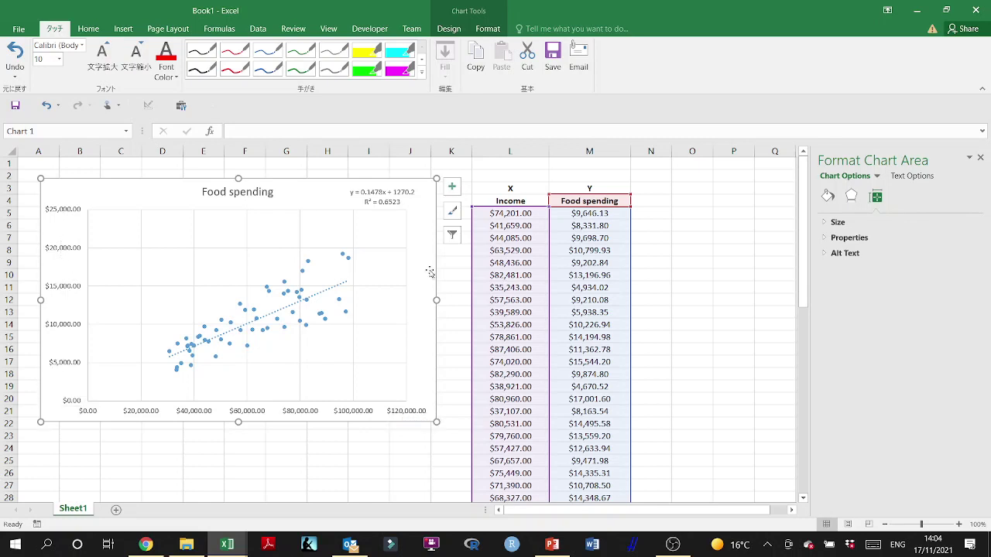
{"action": "left_click", "coordinate": [700, 308]}
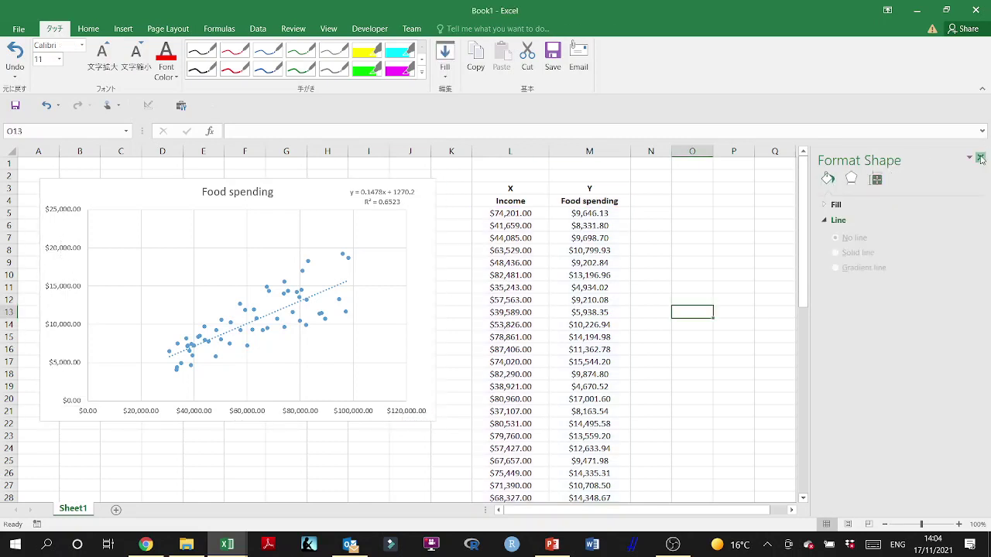
Step: Open the Regression tool from the Data Analysis list
{"action": "left_click", "coordinate": [979, 157]}
{"action": "scroll", "coordinate": [643, 247], "scroll_direction": "right", "scroll_amount": 5}
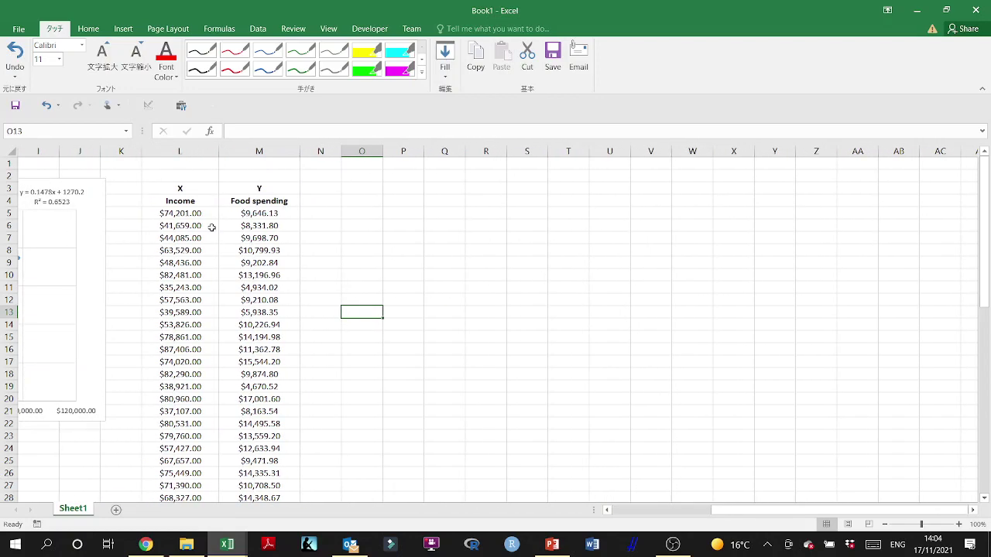
{"action": "left_click", "coordinate": [169, 201]}
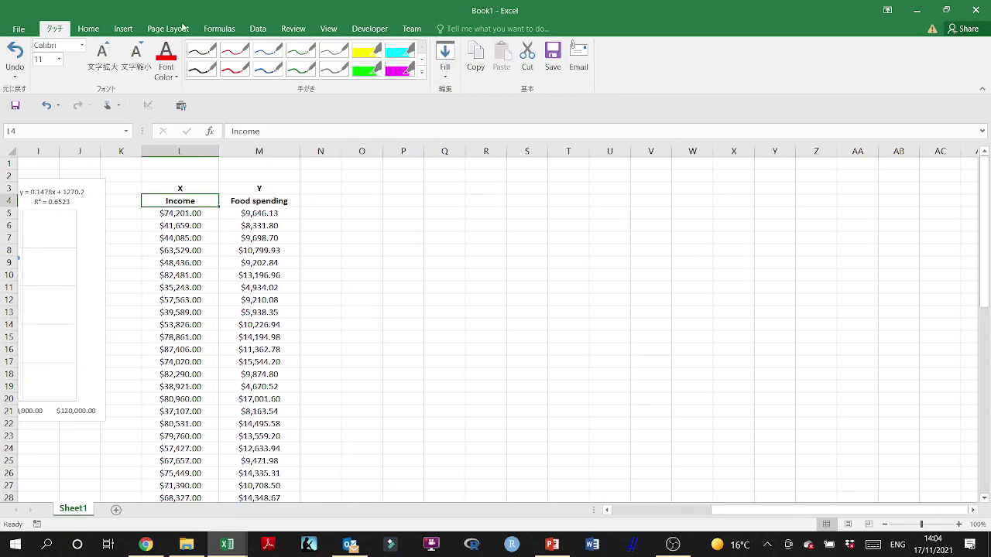
{"action": "left_click", "coordinate": [257, 28]}
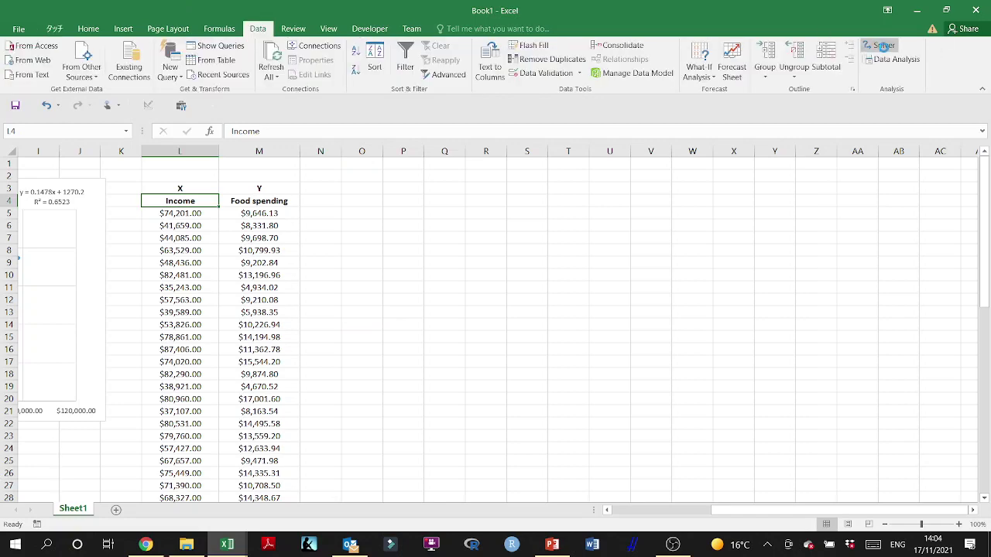
{"action": "left_click", "coordinate": [883, 46]}
{"action": "left_click", "coordinate": [371, 136]}
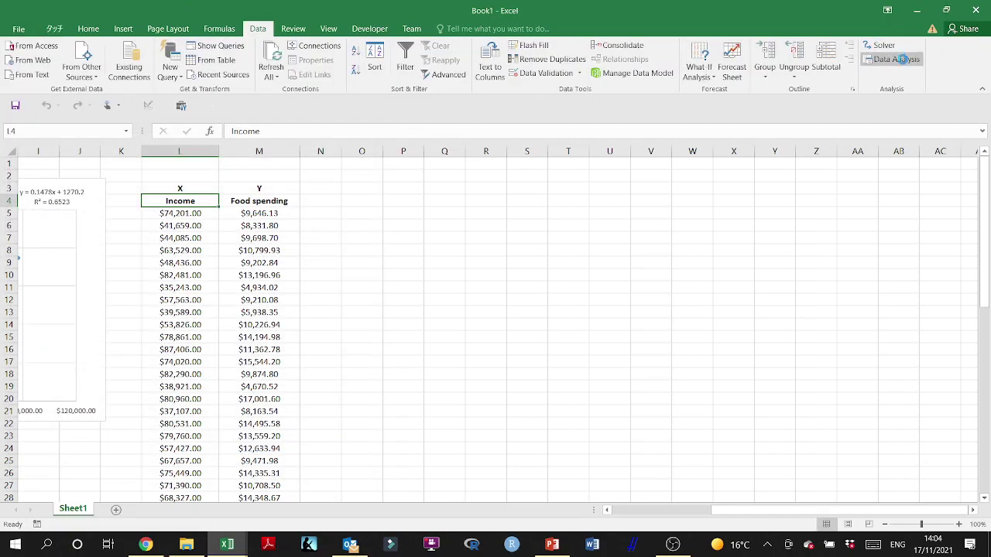
{"action": "left_click", "coordinate": [898, 59]}
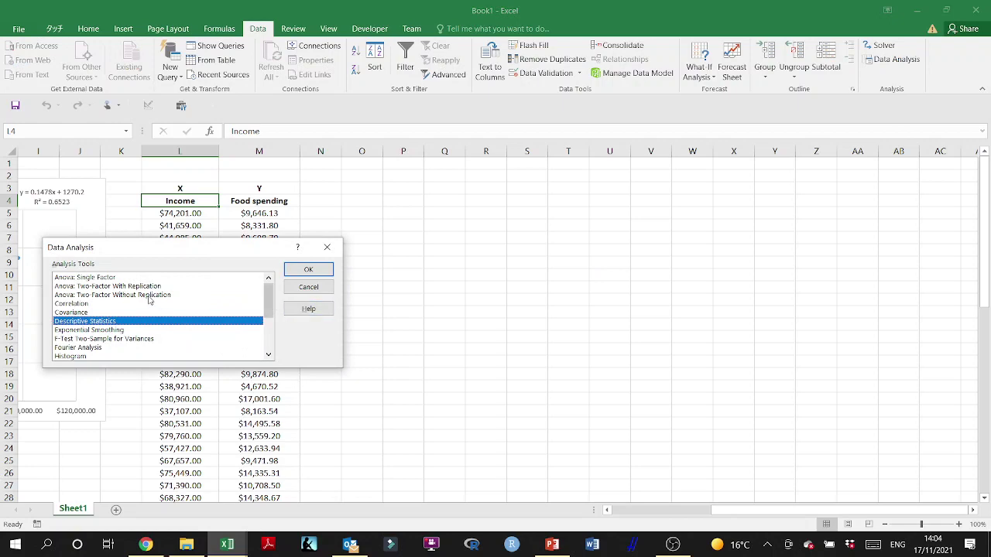
{"action": "left_click", "coordinate": [149, 296]}
{"action": "scroll", "coordinate": [150, 300], "scroll_direction": "down", "scroll_amount": 3}
{"action": "left_click", "coordinate": [139, 338]}
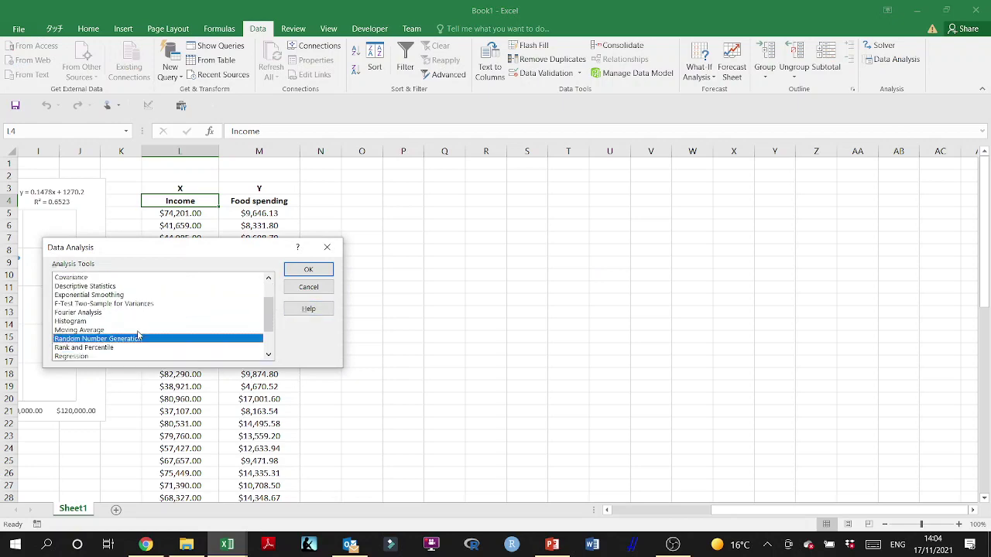
{"action": "left_click", "coordinate": [112, 357]}
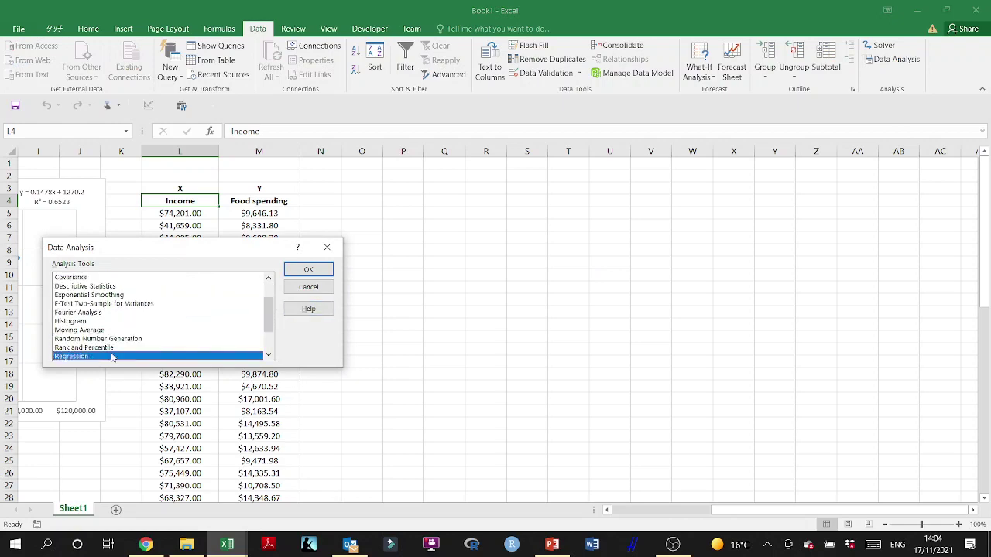
{"action": "left_click", "coordinate": [322, 270]}
Step: Set the Y range to $M$4:$M$60 and X range to $L$4:$L$60, with Labels ticked
{"action": "left_click", "coordinate": [256, 219]}
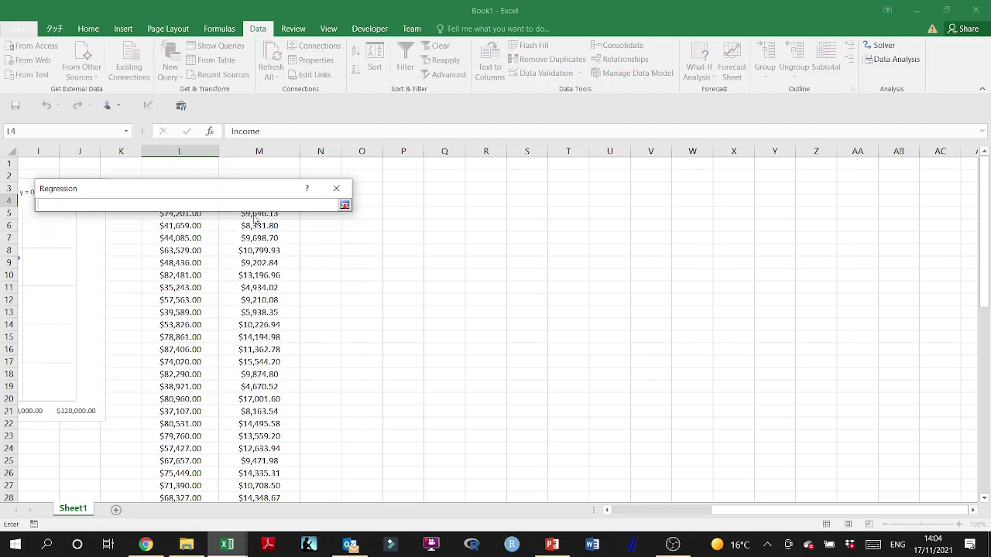
{"action": "left_click_drag", "start_coordinate": [237, 190], "coordinate": [826, 176]}
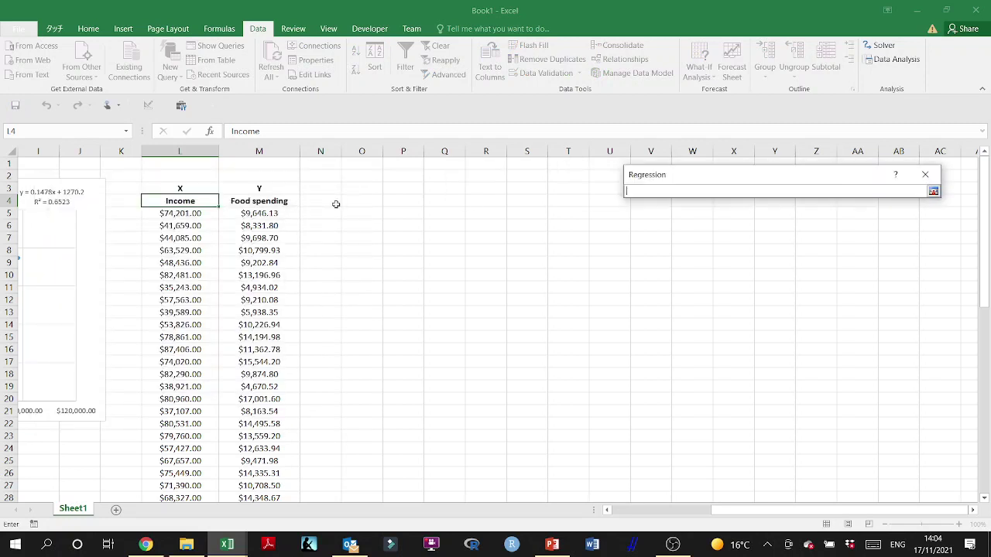
{"action": "left_click", "coordinate": [265, 201]}
{"action": "key", "text": "ctrl+shift+Down"}
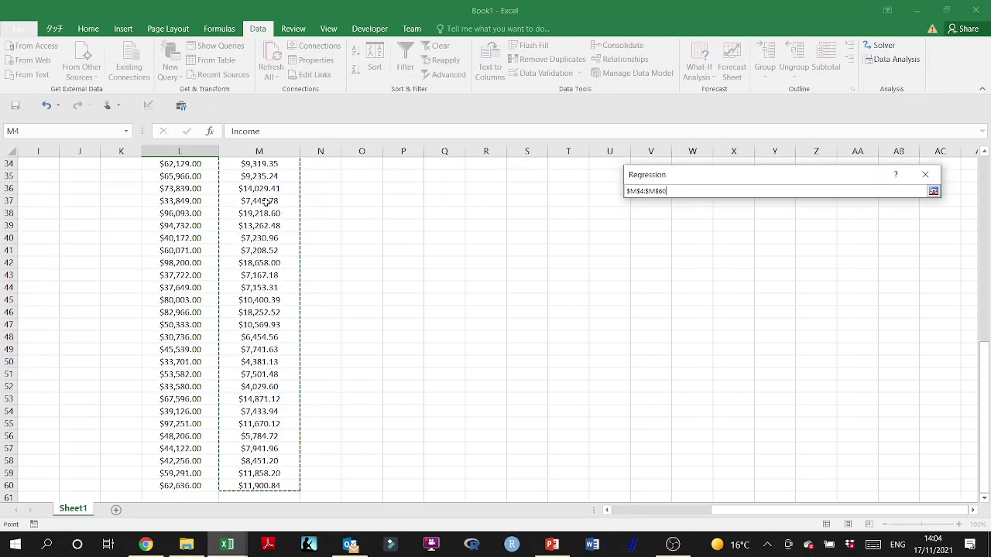
{"action": "left_click", "coordinate": [933, 191]}
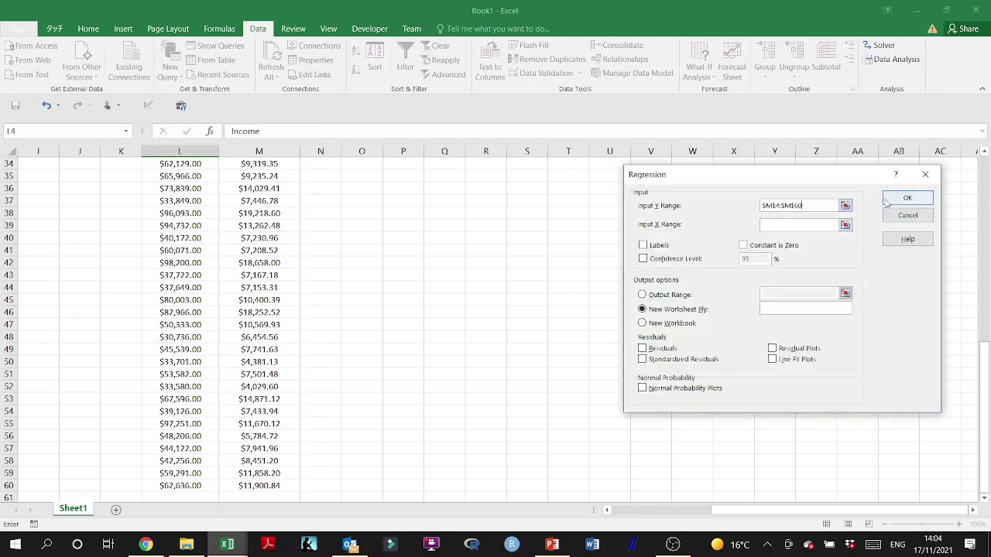
{"action": "left_click", "coordinate": [643, 246]}
{"action": "left_click", "coordinate": [846, 224]}
{"action": "scroll", "coordinate": [467, 276], "scroll_direction": "up", "scroll_amount": 11}
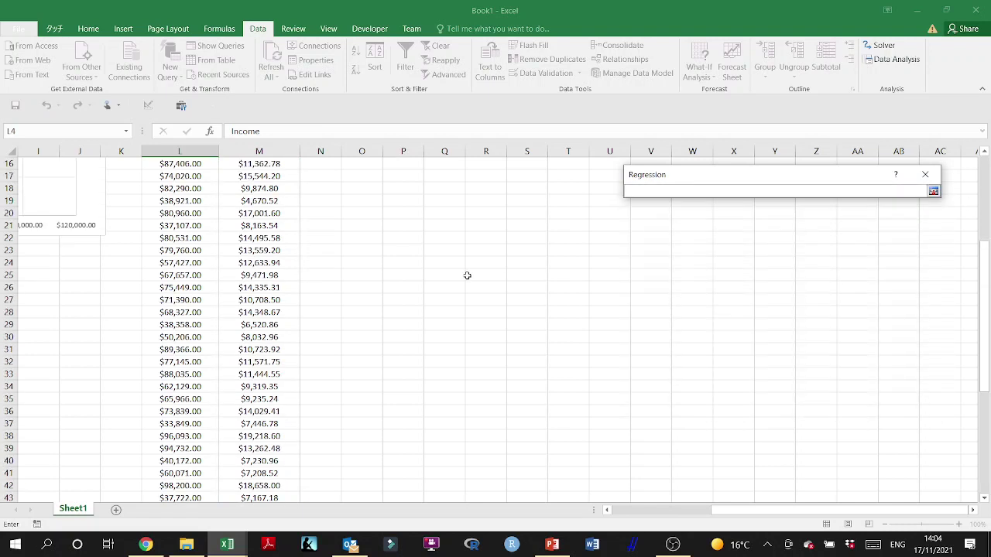
{"action": "left_click", "coordinate": [188, 202]}
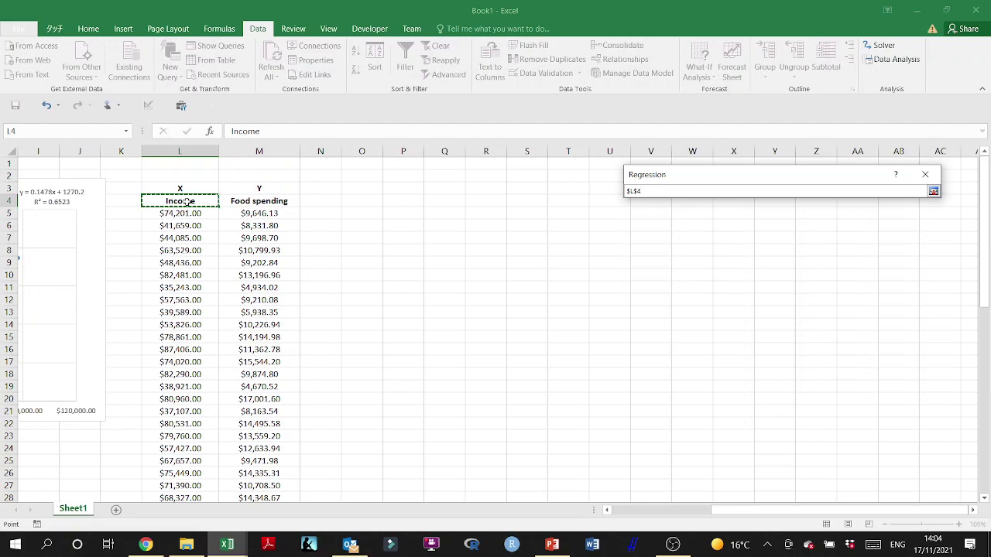
{"action": "key", "text": "ctrl+shift+Down"}
{"action": "key", "text": "Return"}
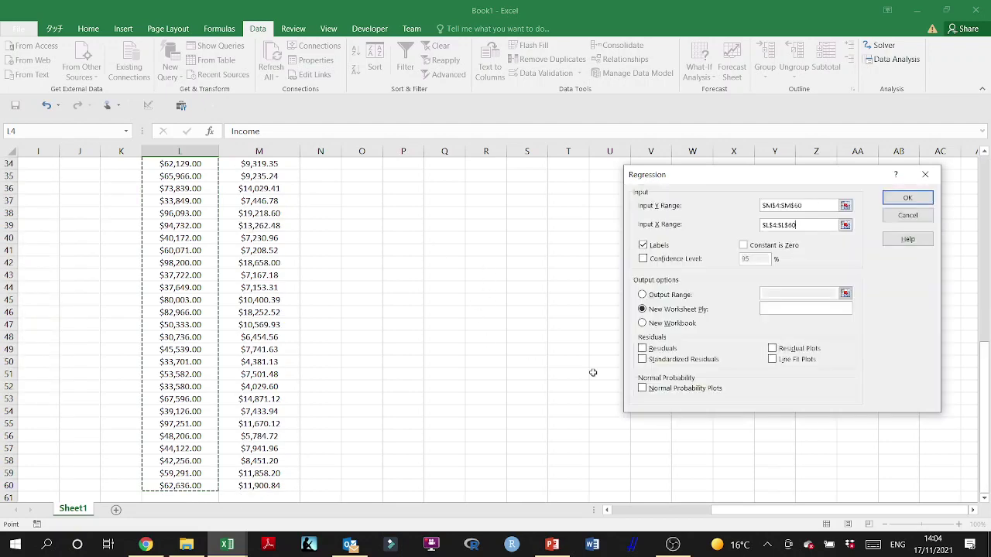
Step: Include residuals and send the output to cell O4 on this sheet
{"action": "left_click", "coordinate": [643, 349]}
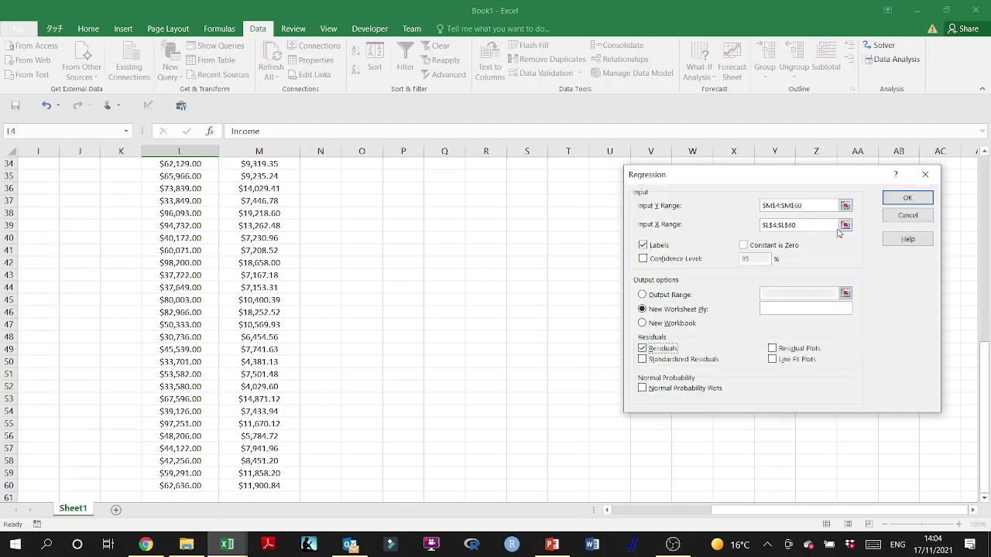
{"action": "left_click", "coordinate": [669, 295]}
{"action": "left_click", "coordinate": [845, 294]}
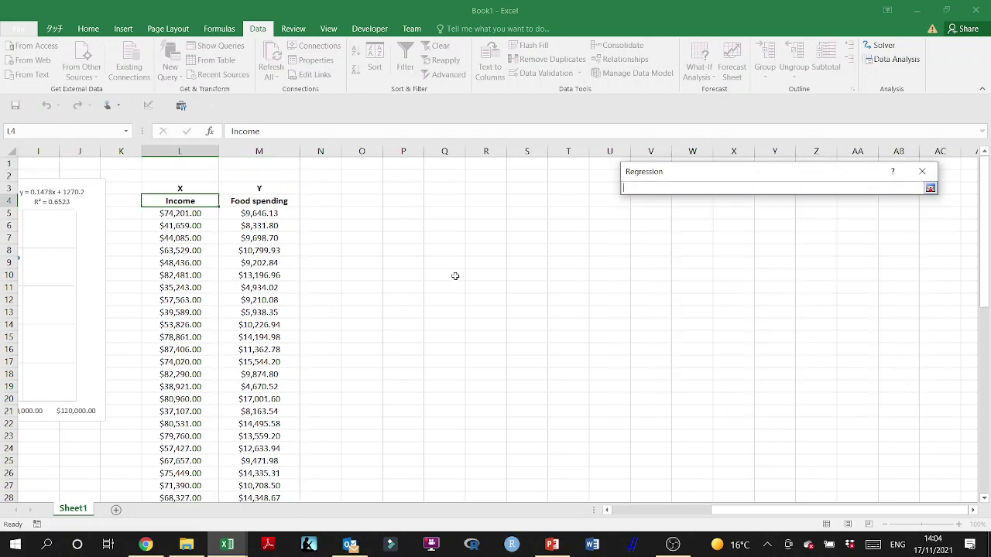
{"action": "left_click", "coordinate": [372, 200]}
Step: Run the regression and widen columns O and P to fit the summary output
{"action": "left_click", "coordinate": [929, 188]}
{"action": "left_click", "coordinate": [902, 198]}
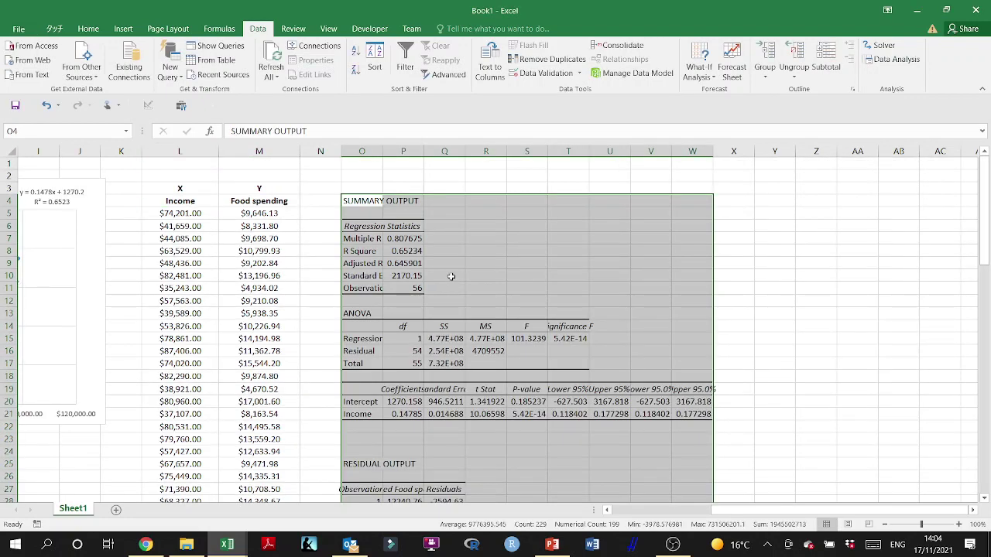
{"action": "double_click", "coordinate": [383, 151]}
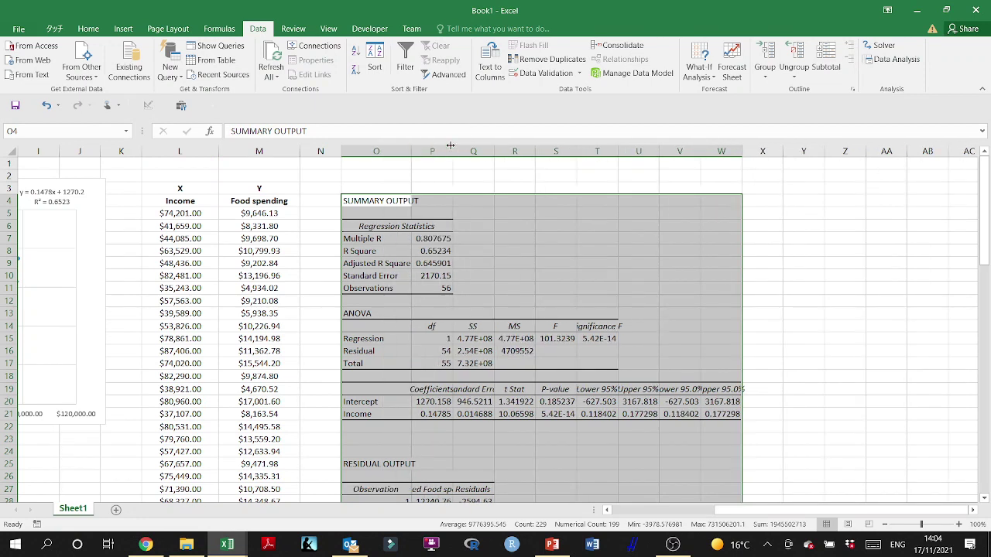
{"action": "left_click_drag", "start_coordinate": [453, 150], "coordinate": [473, 151]}
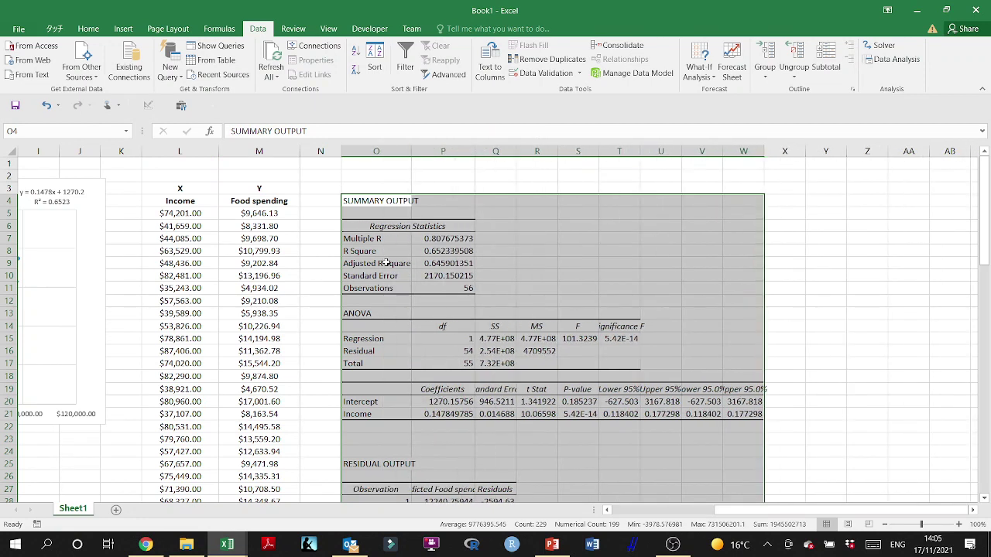
Step: Bold the Adjusted R Square row and the Significance F value, and widen column T
{"action": "left_click_drag", "start_coordinate": [385, 263], "coordinate": [453, 264]}
{"action": "key", "text": "ctrl+b"}
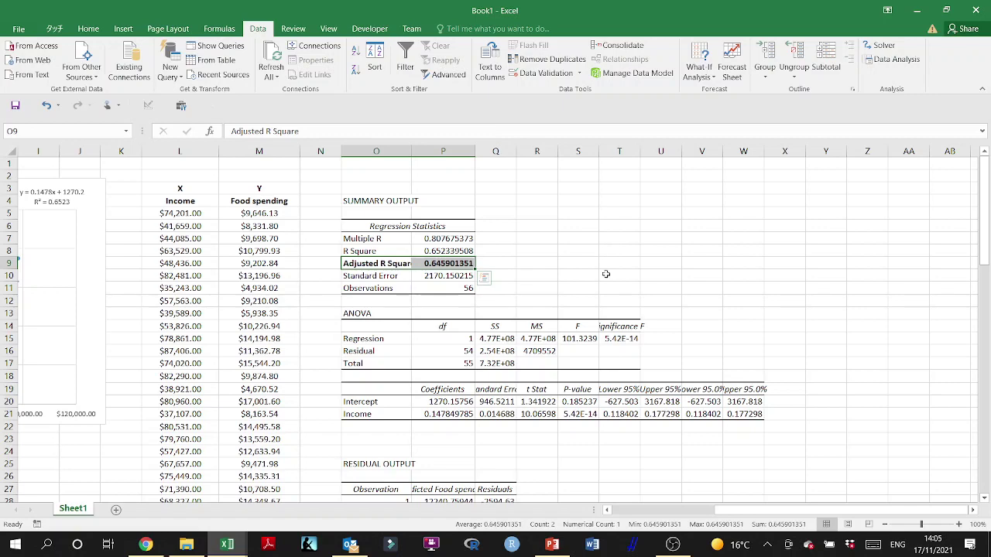
{"action": "scroll", "coordinate": [607, 279], "scroll_direction": "down", "scroll_amount": 1}
{"action": "left_click", "coordinate": [625, 300]}
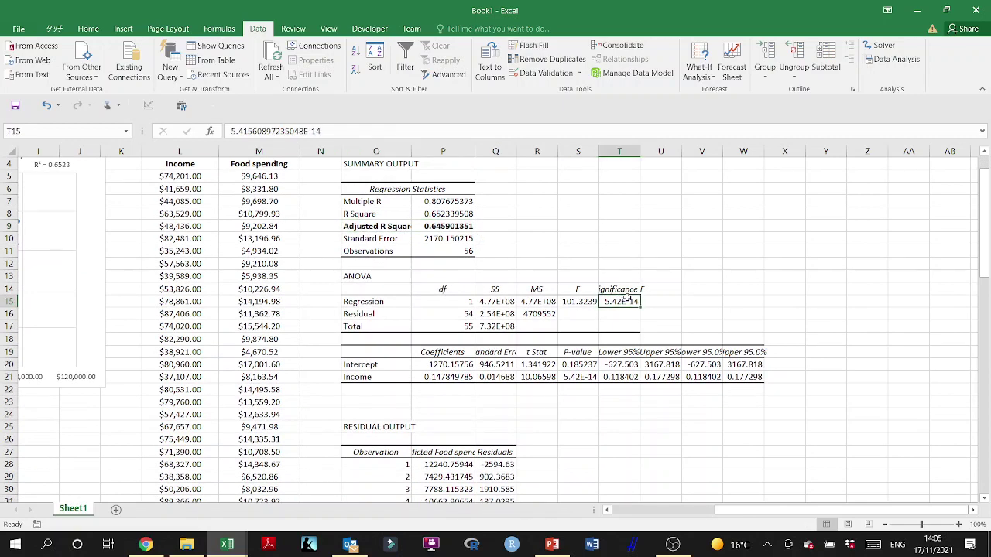
{"action": "key", "text": "ctrl+b"}
{"action": "left_click_drag", "start_coordinate": [644, 151], "coordinate": [661, 158]}
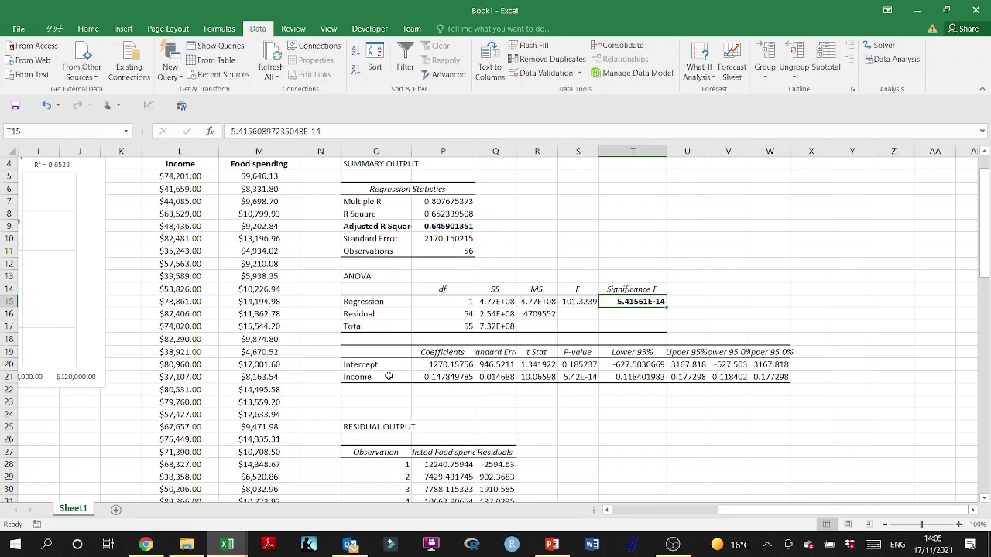
Step: Check Adjusted R Square 0.645901351, then select the Income coefficient row and its p-value
{"action": "left_click", "coordinate": [457, 224]}
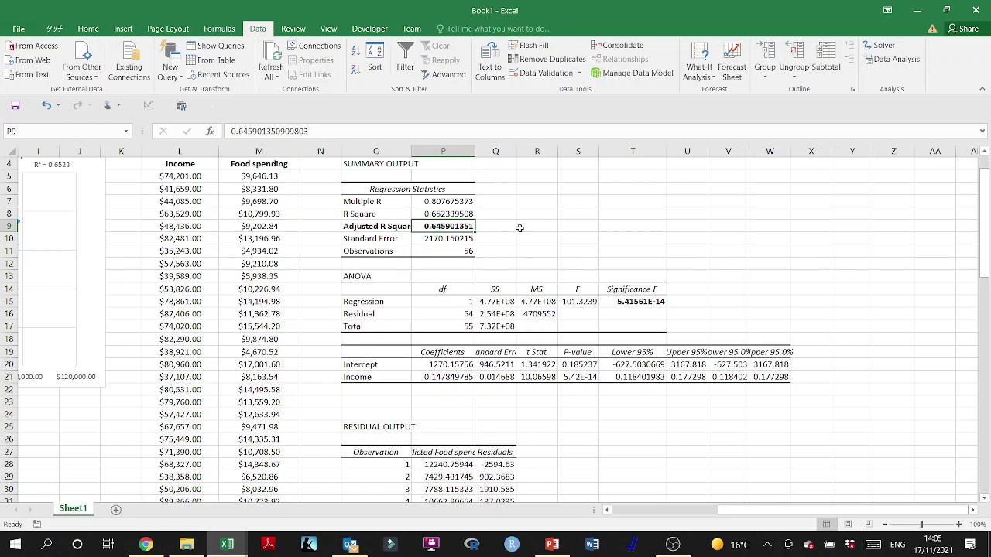
{"action": "scroll", "coordinate": [581, 279], "scroll_direction": "down", "scroll_amount": 3}
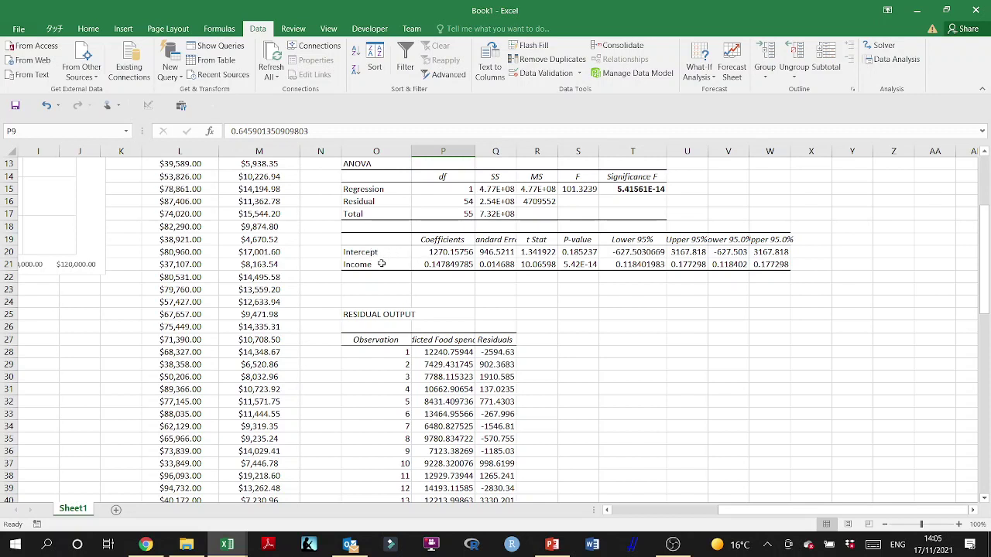
{"action": "left_click_drag", "start_coordinate": [381, 264], "coordinate": [428, 264]}
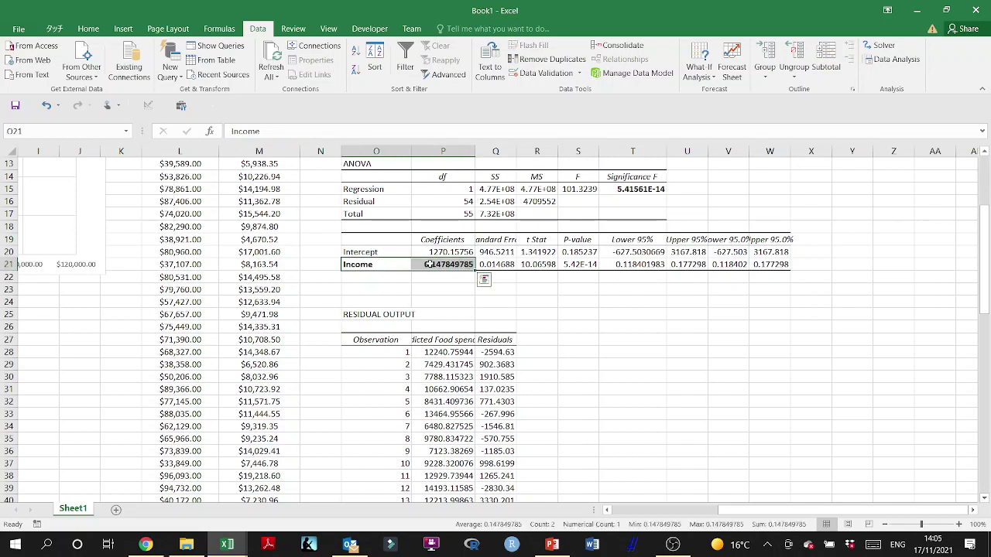
{"action": "left_click", "coordinate": [573, 265]}
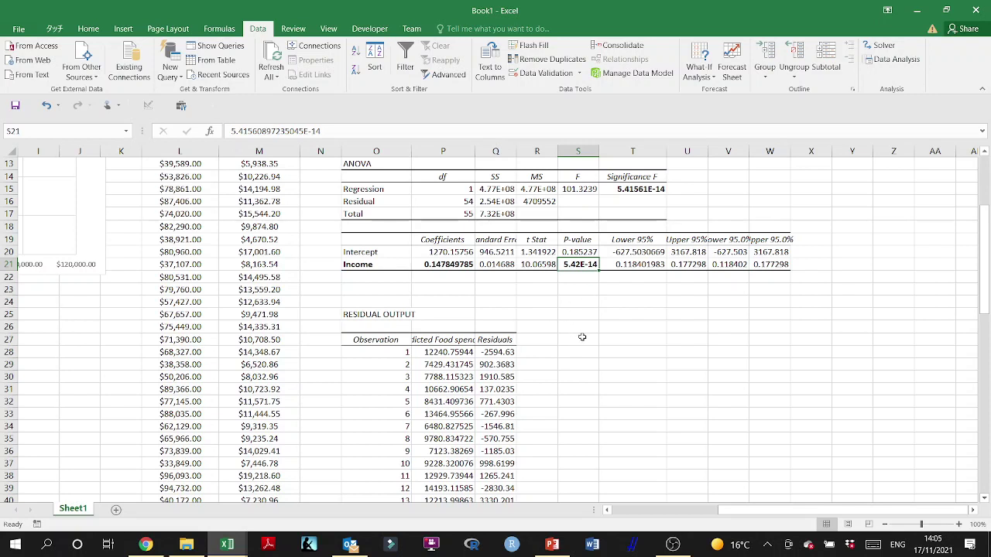
{"action": "left_click", "coordinate": [494, 340]}
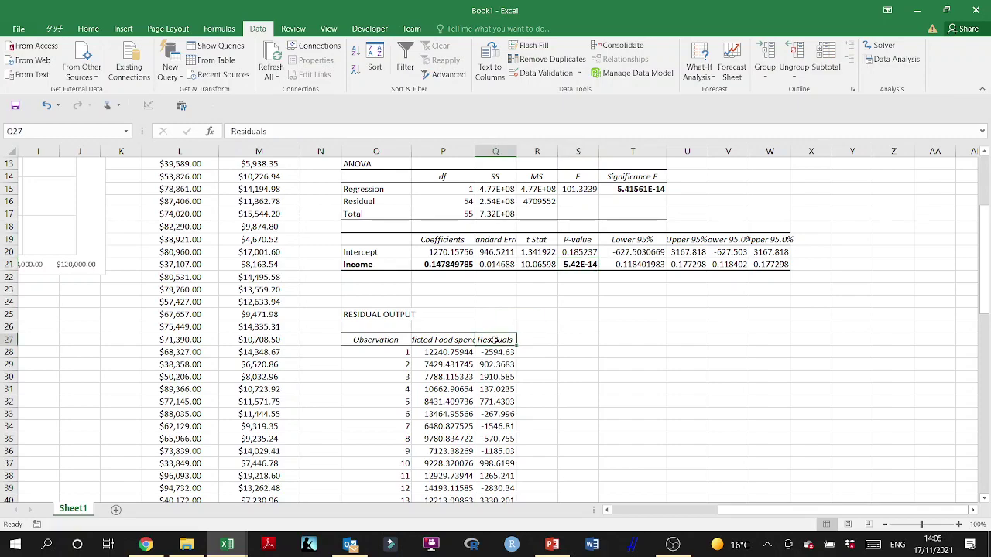
Step: Move the Residuals column from Q to R and head Q27 'ABS(Residuals)'
{"action": "key", "text": "ctrl+shift+Down"}
{"action": "scroll", "coordinate": [493, 340], "scroll_direction": "up", "scroll_amount": 15}
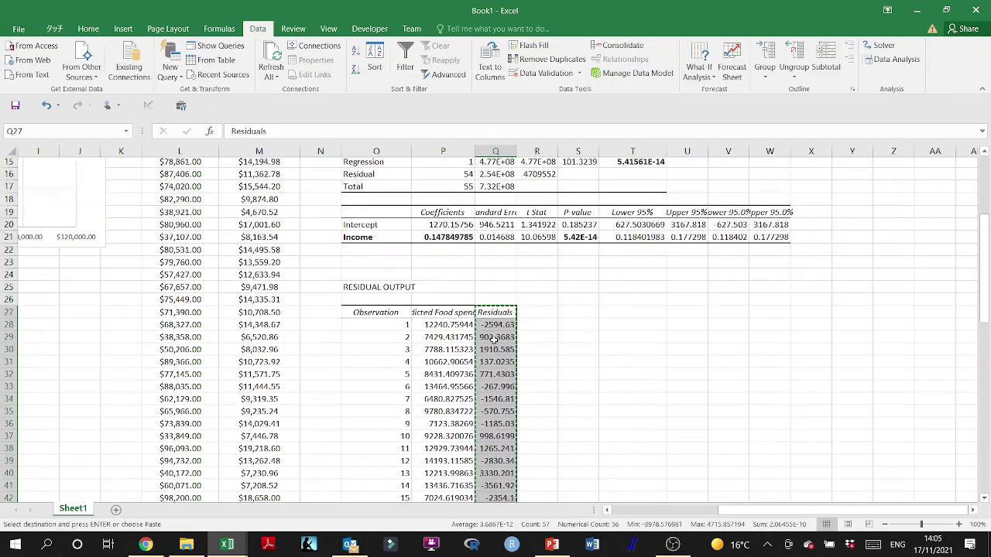
{"action": "left_click_drag", "start_coordinate": [475, 328], "coordinate": [519, 329]}
{"action": "left_click", "coordinate": [503, 326]}
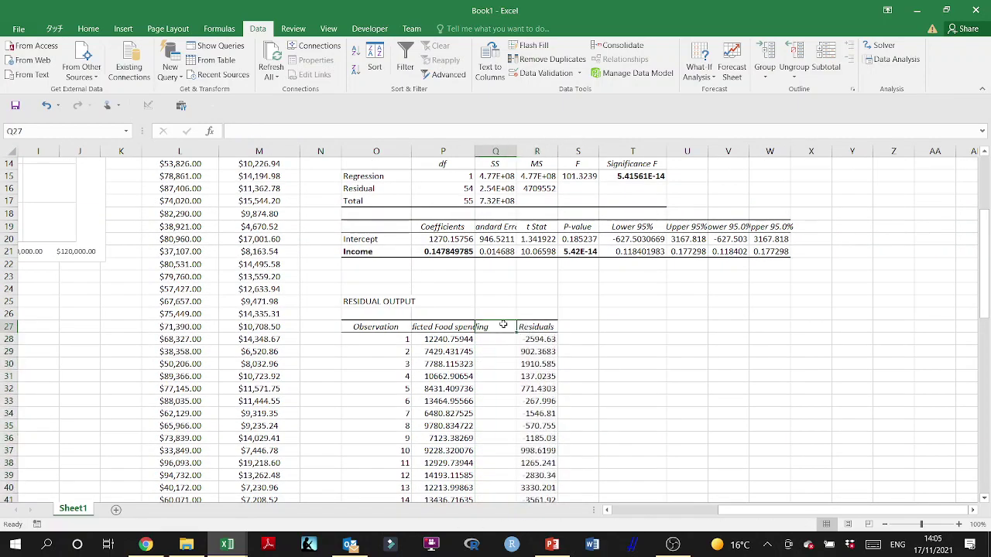
{"action": "type", "text": "ABS("}
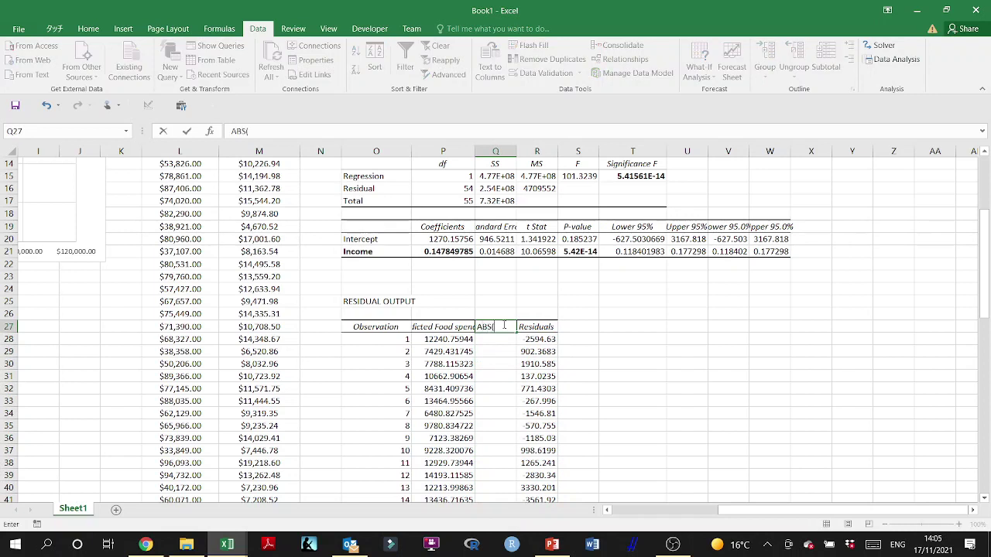
{"action": "type", "text": "Residuals)"}
{"action": "key", "text": "Return"}
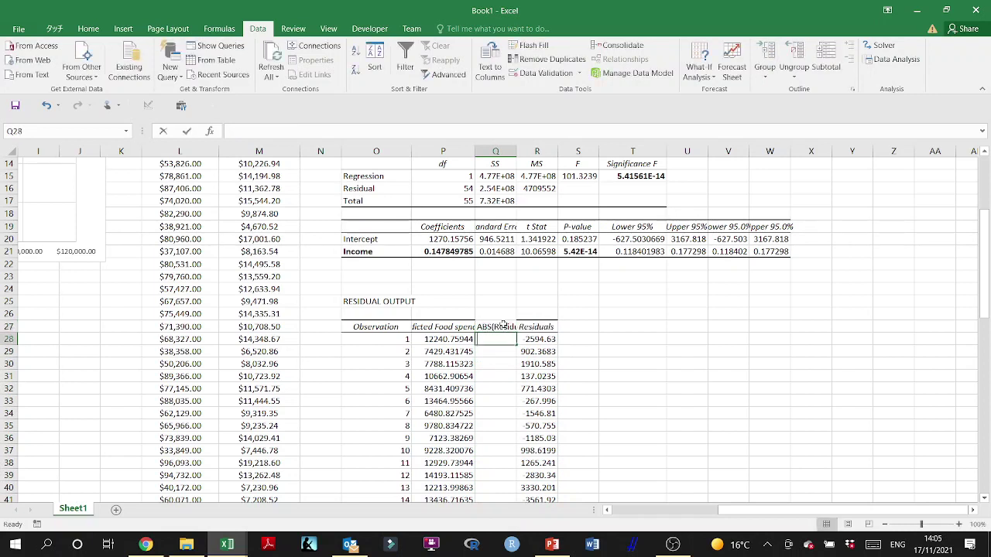
Step: Enter =ABS(R28) in Q28 and fill it down the column
{"action": "type", "text": "=abs("}
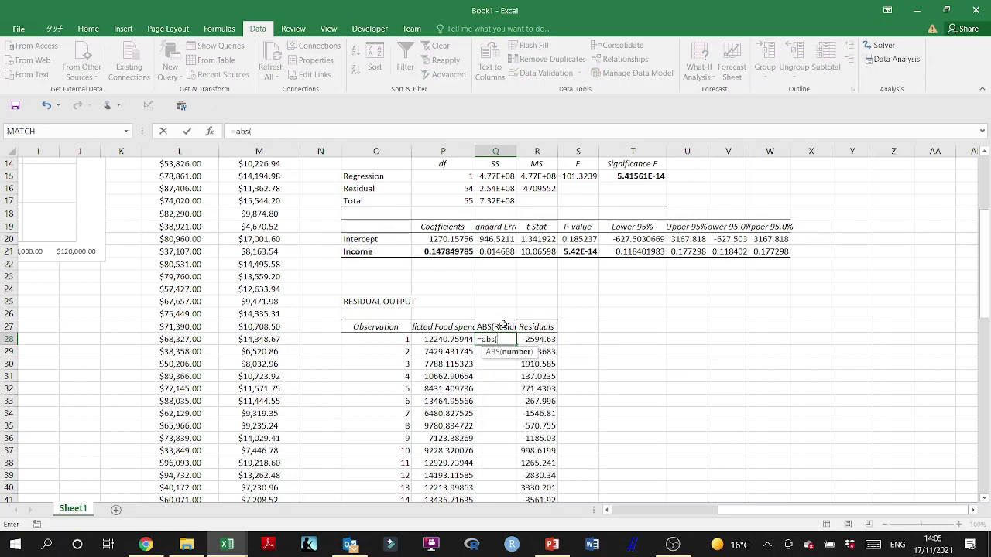
{"action": "left_click", "coordinate": [536, 339]}
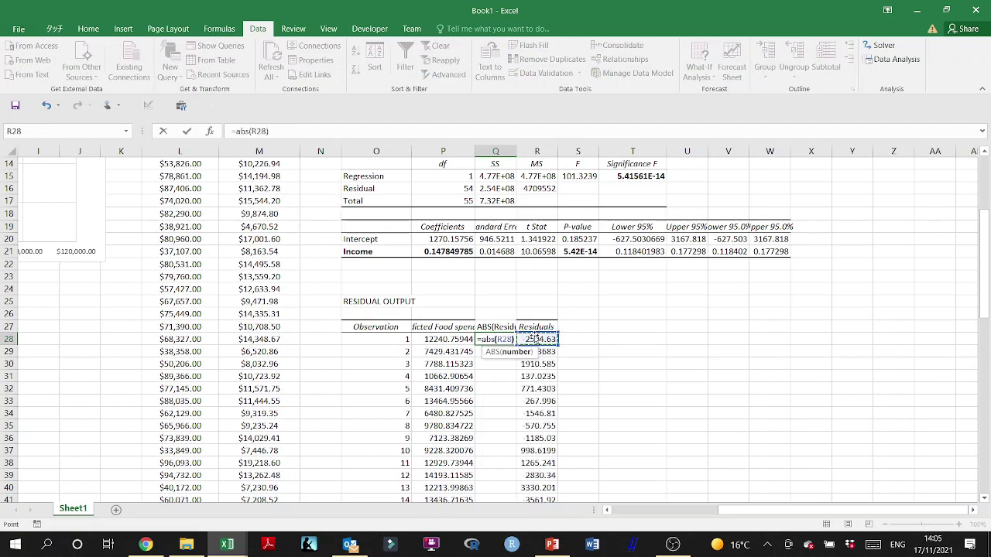
{"action": "type", "text": ")"}
{"action": "key", "text": "Return"}
{"action": "left_click", "coordinate": [508, 338]}
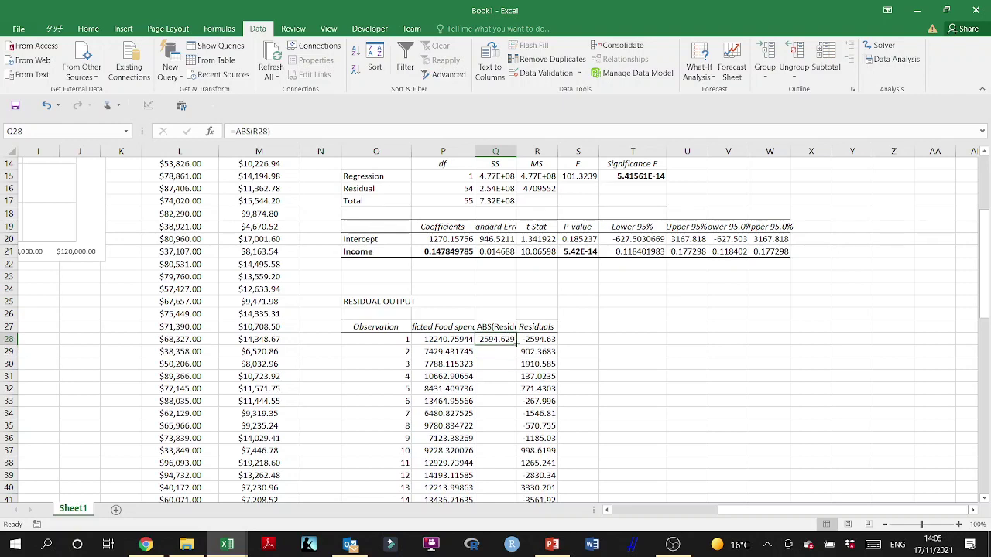
{"action": "double_click", "coordinate": [516, 344]}
{"action": "left_click", "coordinate": [583, 326]}
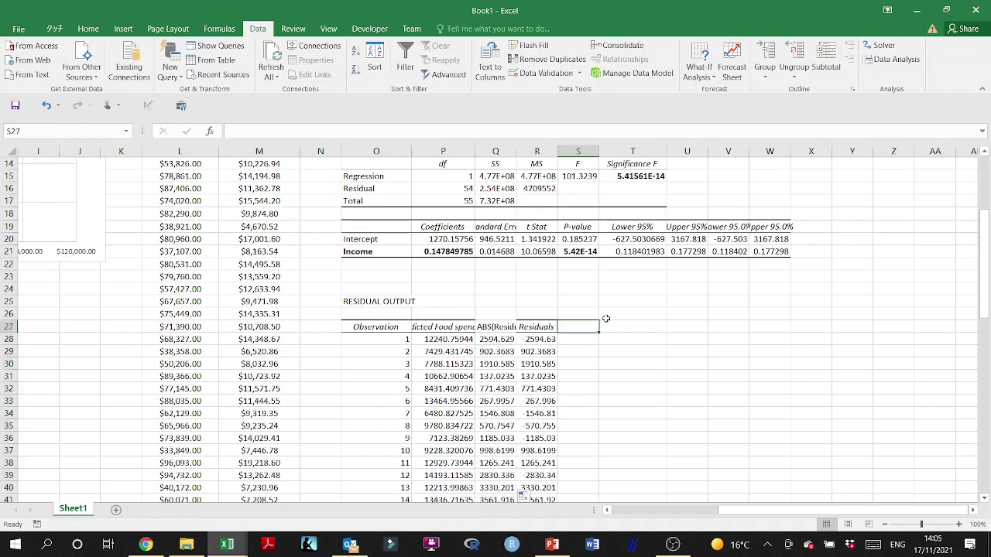
Step: Enter =2*P10 in S27 to get twice the standard error, 4340.3
{"action": "type", "text": "=2*"}
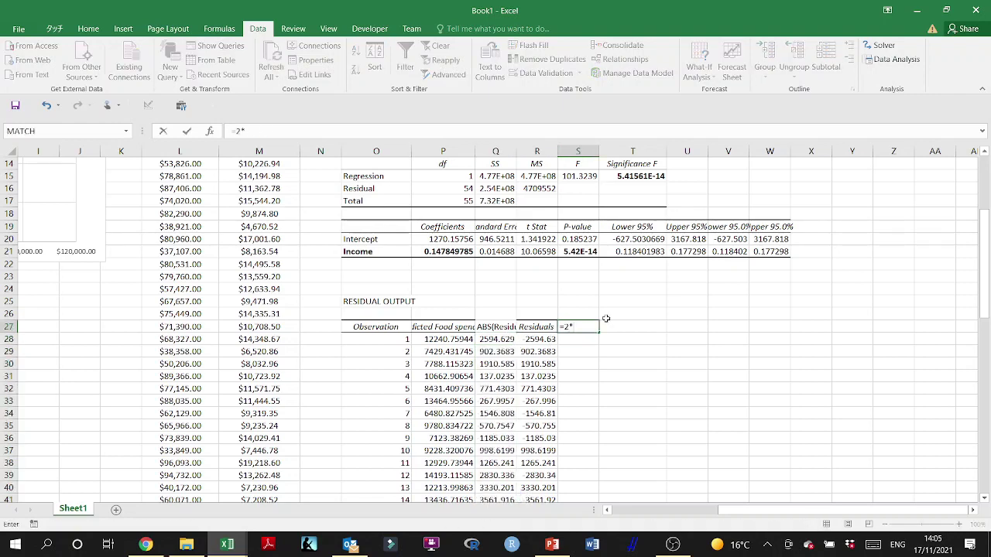
{"action": "scroll", "coordinate": [606, 318], "scroll_direction": "up", "scroll_amount": 5}
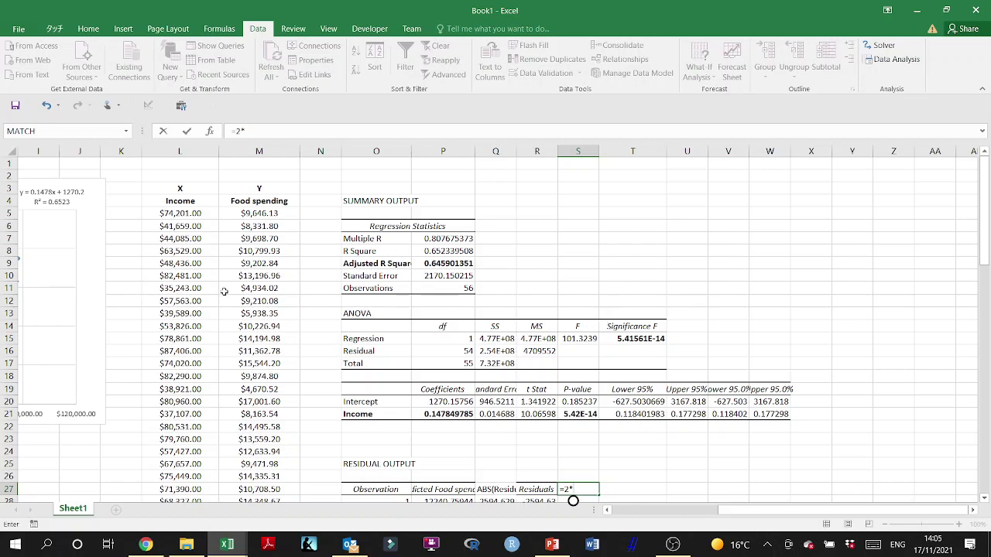
{"action": "left_click", "coordinate": [442, 278]}
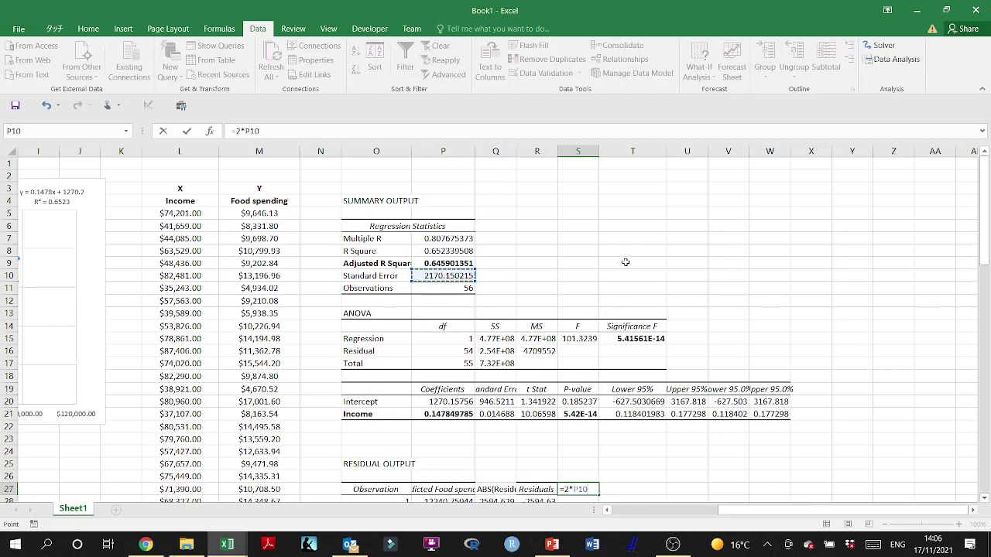
{"action": "key", "text": "Return"}
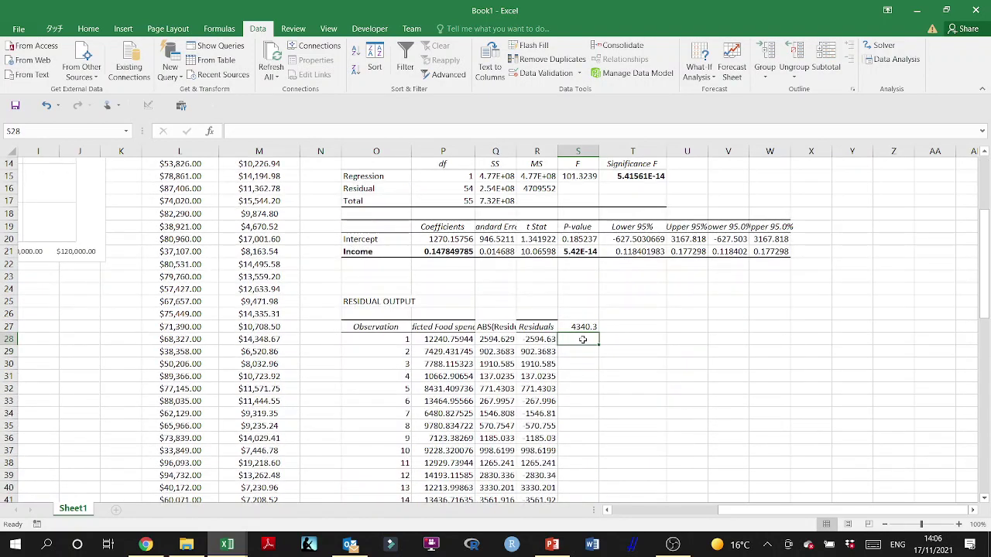
Step: Enter =IF(Q28<=$S$27,1,0) in S28 with S27 as an absolute reference
{"action": "type", "text": "=if("}
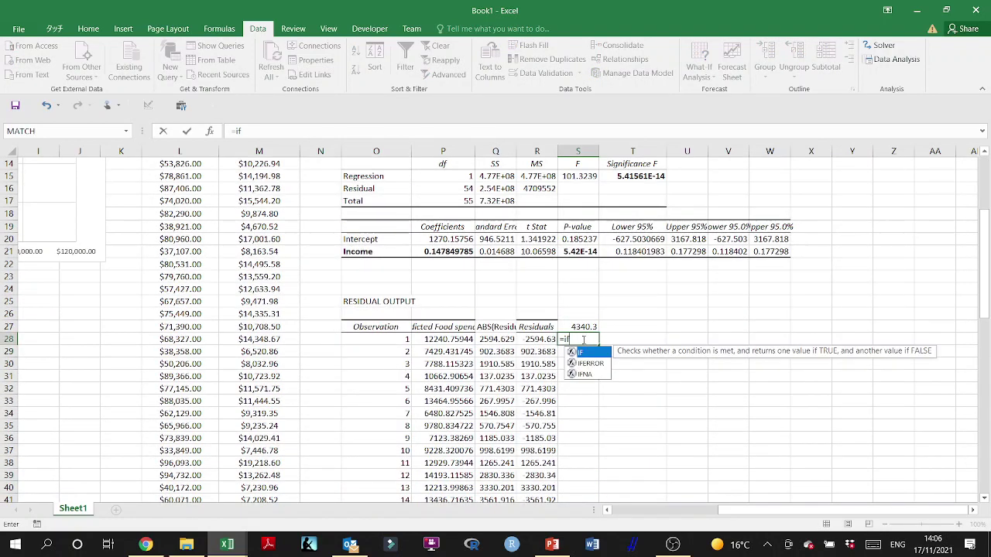
{"action": "left_click", "coordinate": [496, 339]}
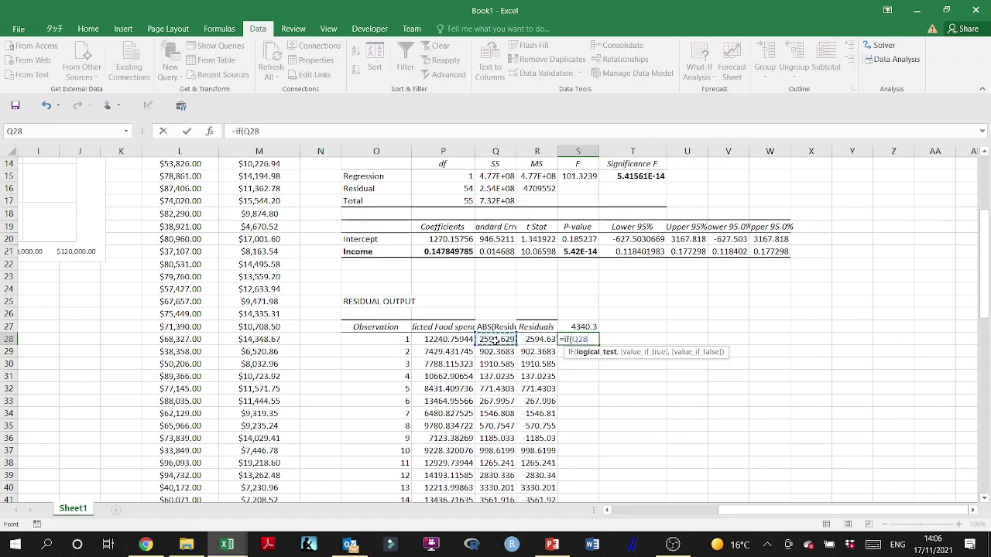
{"action": "type", "text": "<="}
{"action": "left_click", "coordinate": [577, 327]}
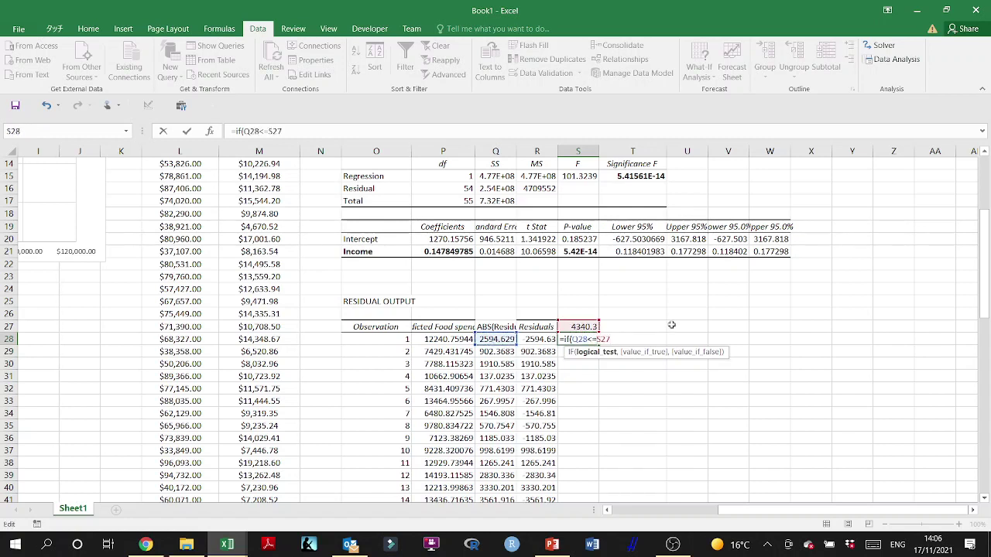
{"action": "key", "text": "F4"}
{"action": "key", "text": "F4"}
{"action": "type", "text": ",1,"}
{"action": "type", "text": "0)"}
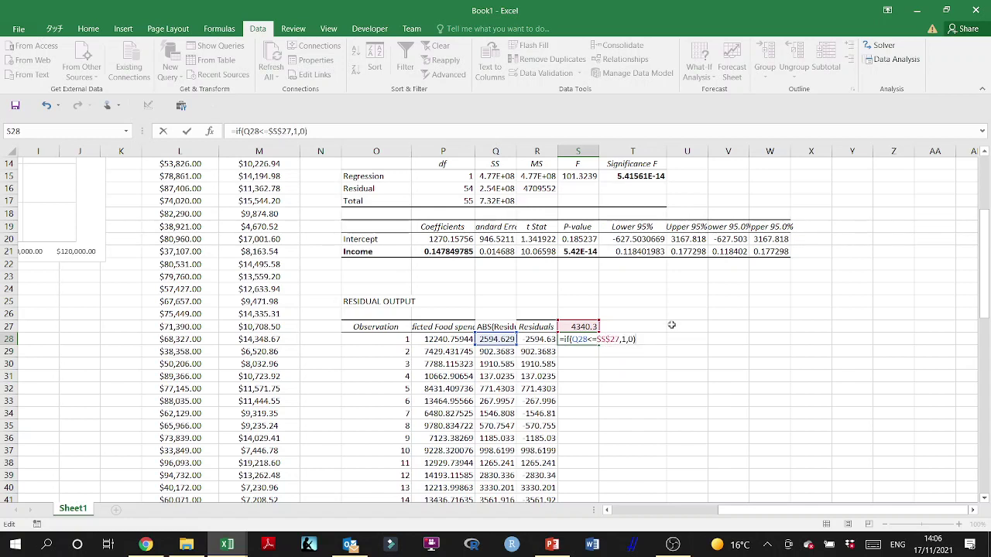
{"action": "key", "text": "Return"}
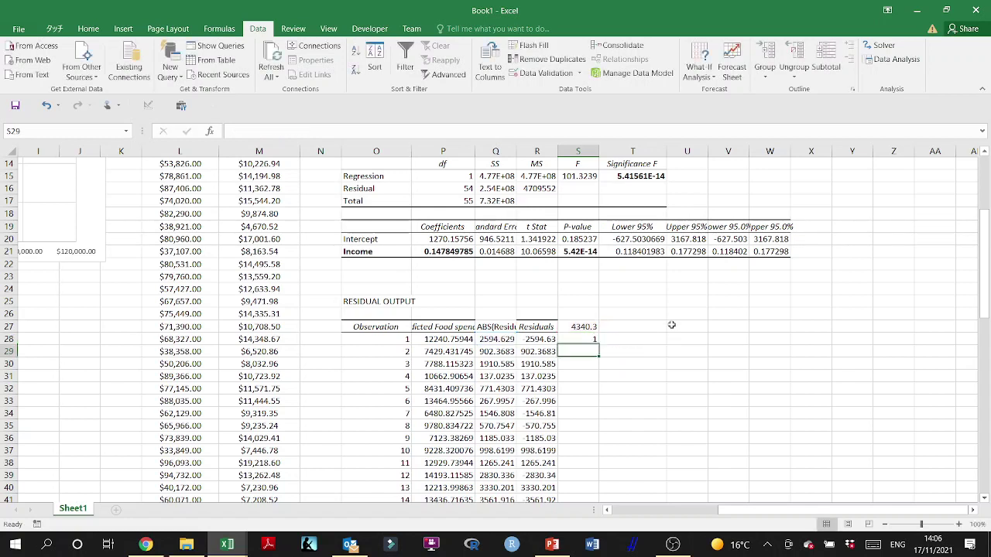
Step: Fill the IF flag formula down S28:S83 and mark observation 42's row, which scores 0
{"action": "left_click", "coordinate": [591, 339]}
{"action": "double_click", "coordinate": [598, 345]}
{"action": "scroll", "coordinate": [610, 410], "scroll_direction": "down", "scroll_amount": 5}
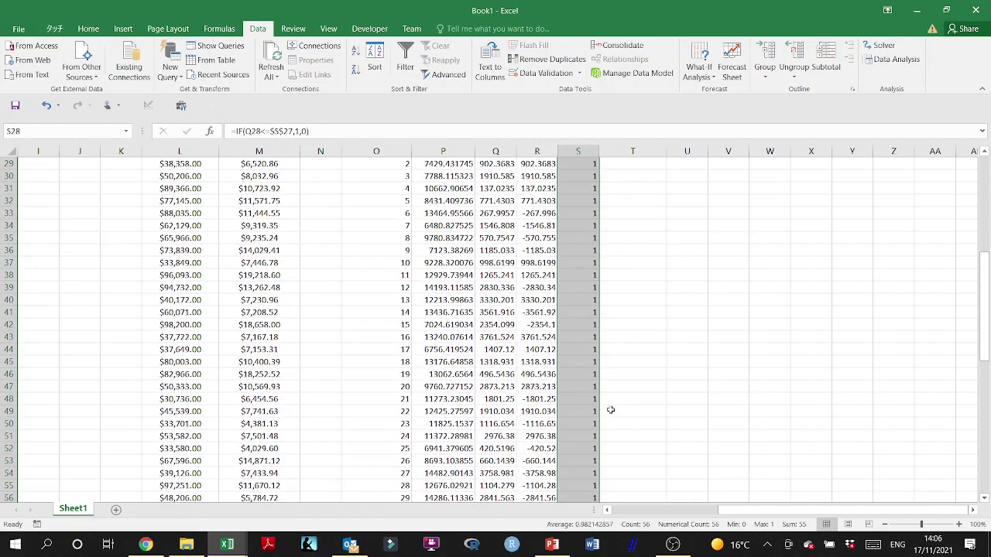
{"action": "scroll", "coordinate": [611, 409], "scroll_direction": "down", "scroll_amount": 11}
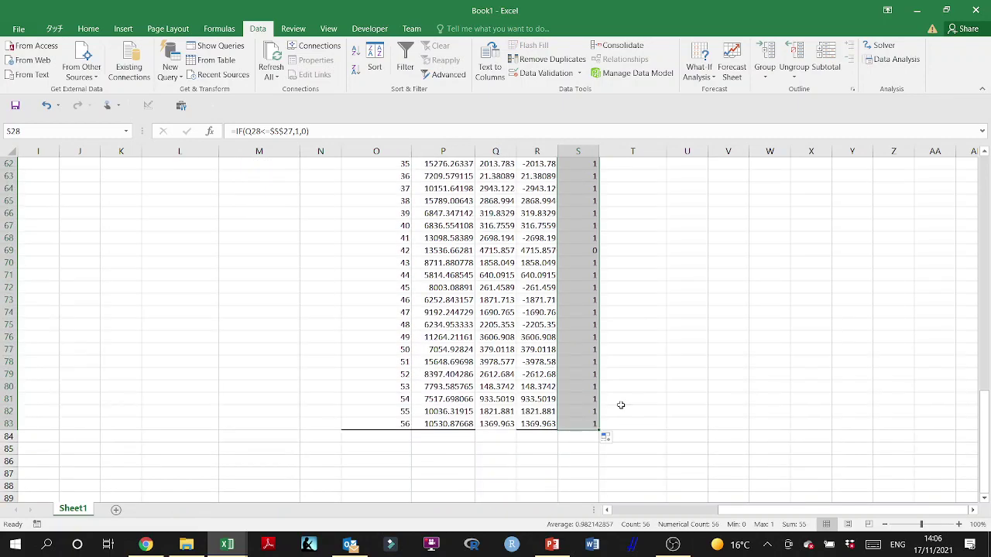
{"action": "left_click_drag", "start_coordinate": [595, 250], "coordinate": [376, 250]}
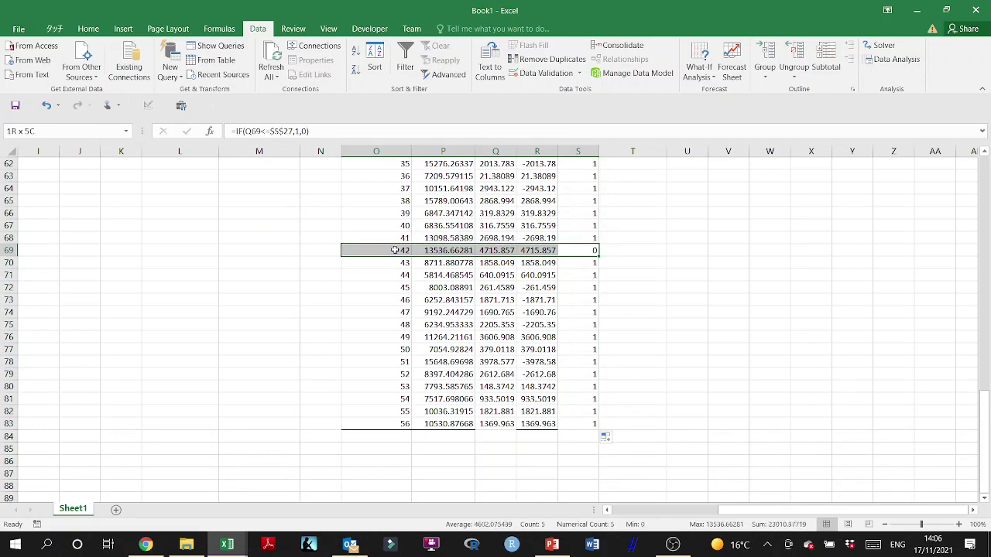
{"action": "scroll", "coordinate": [712, 310], "scroll_direction": "up", "scroll_amount": 20}
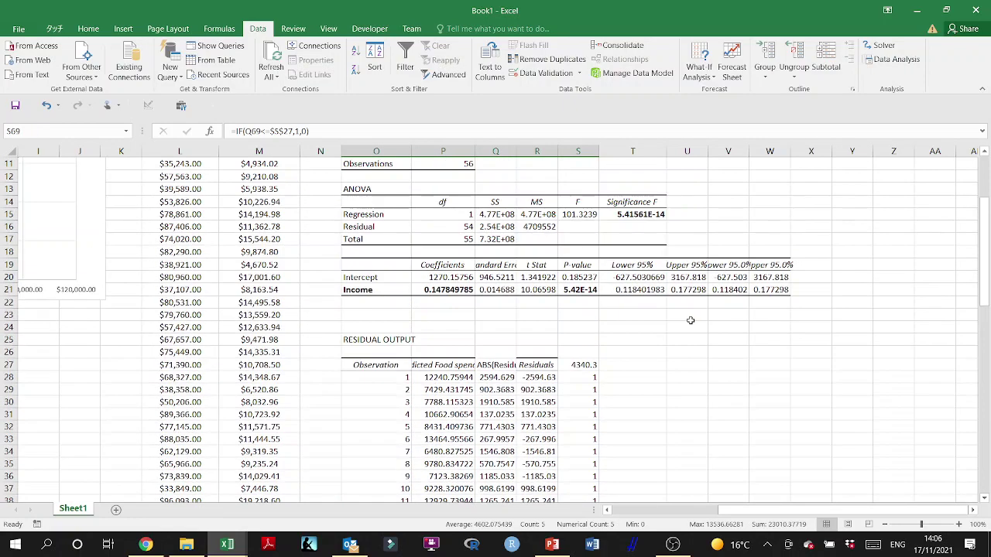
{"action": "left_click", "coordinate": [534, 250]}
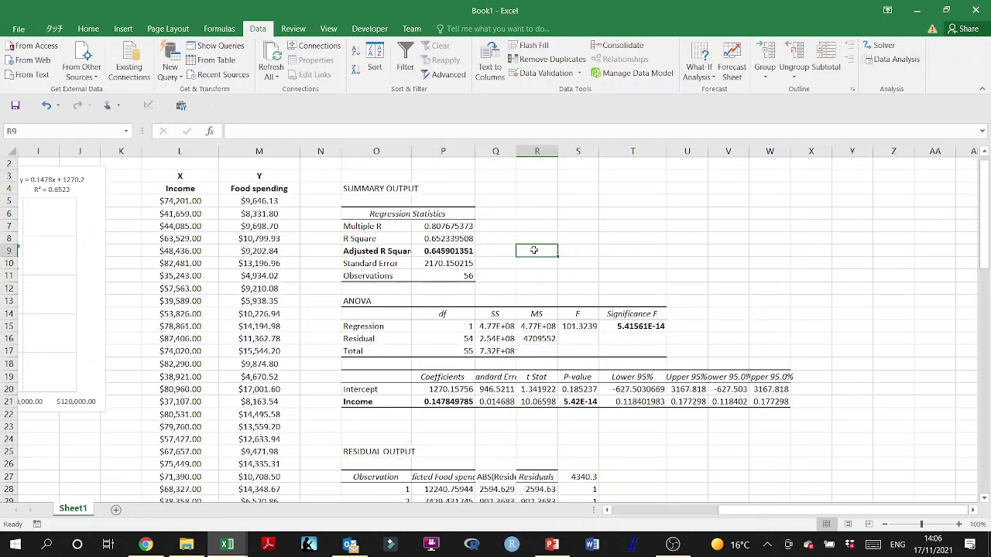
Step: Enter =SUM(S28:S83)/P11 in R9 for the share of residuals within the limit
{"action": "type", "text": "=sum("}
{"action": "scroll", "coordinate": [534, 250], "scroll_direction": "down", "scroll_amount": 3}
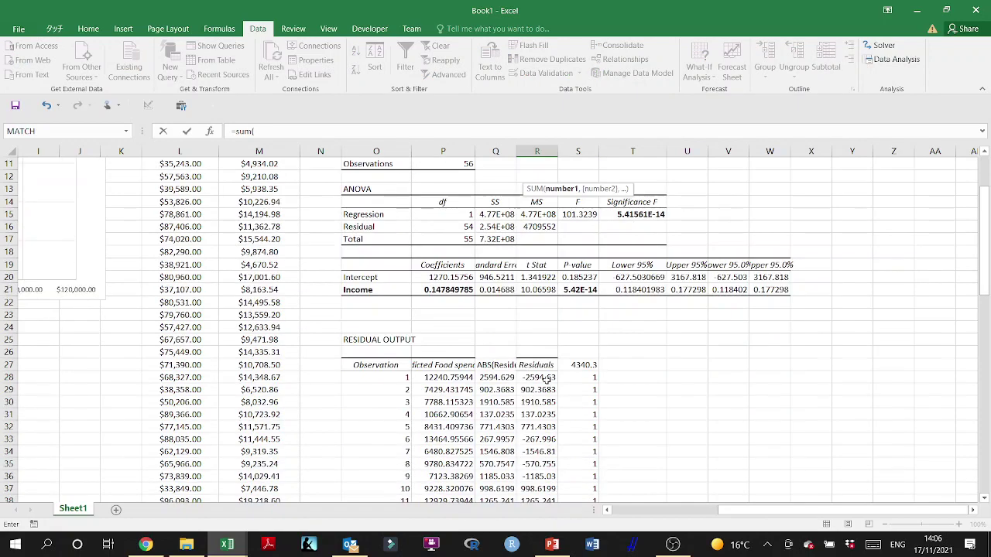
{"action": "left_click", "coordinate": [580, 376]}
{"action": "key", "text": "ctrl+shift+Down"}
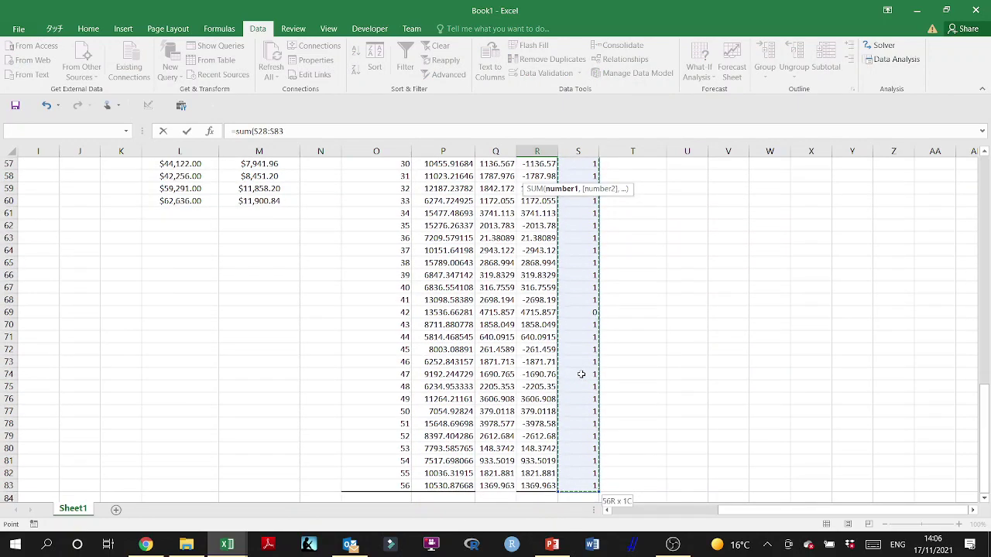
{"action": "type", "text": ")/"}
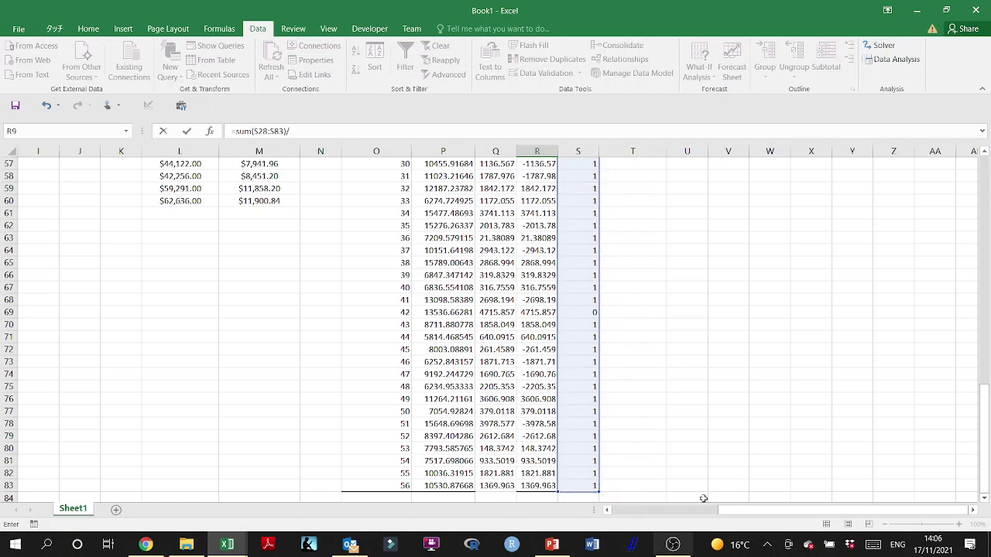
{"action": "scroll", "coordinate": [668, 330], "scroll_direction": "up", "scroll_amount": 18}
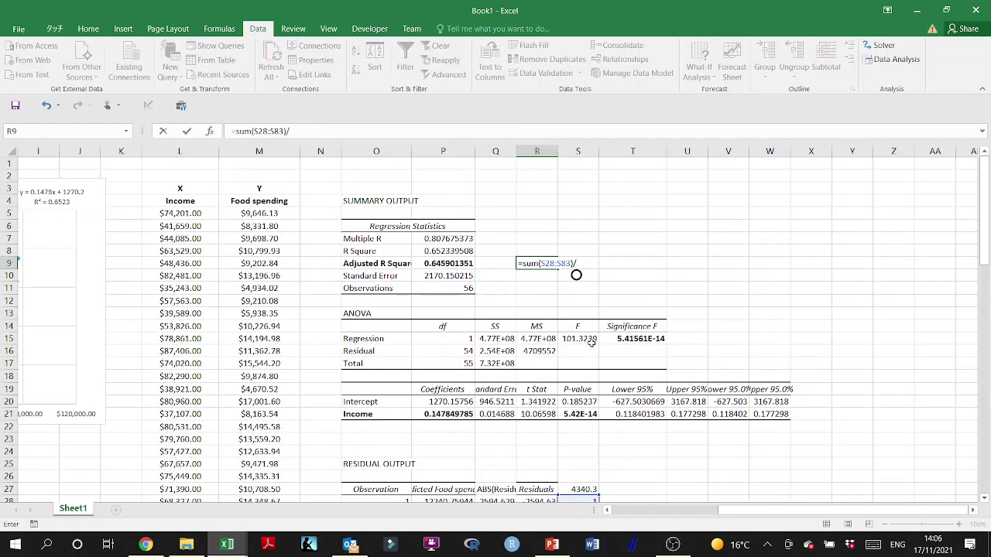
{"action": "left_click", "coordinate": [467, 289]}
{"action": "key", "text": "Return"}
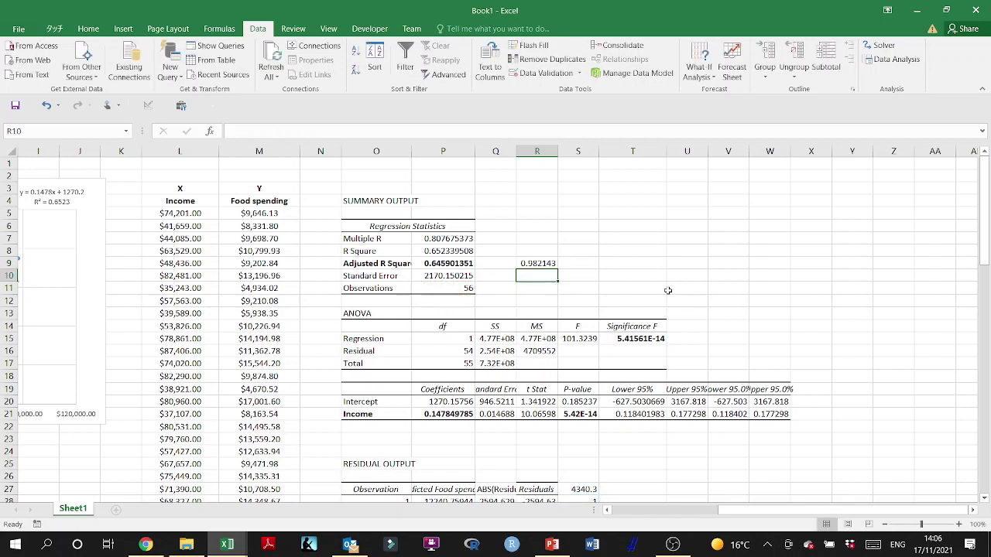
Step: Format R9 as a percentage with one decimal place, showing 98.2%
{"action": "left_click", "coordinate": [546, 263]}
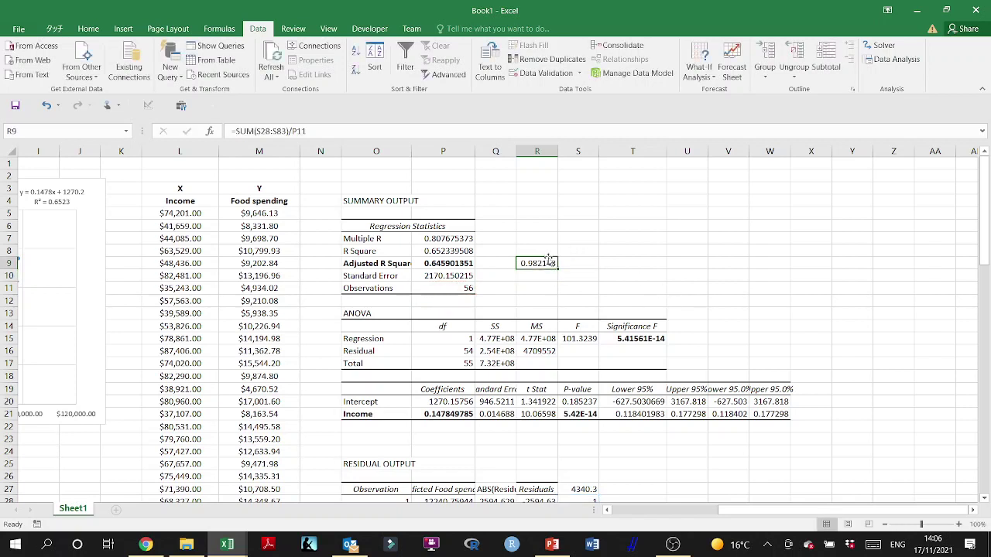
{"action": "left_click", "coordinate": [99, 33]}
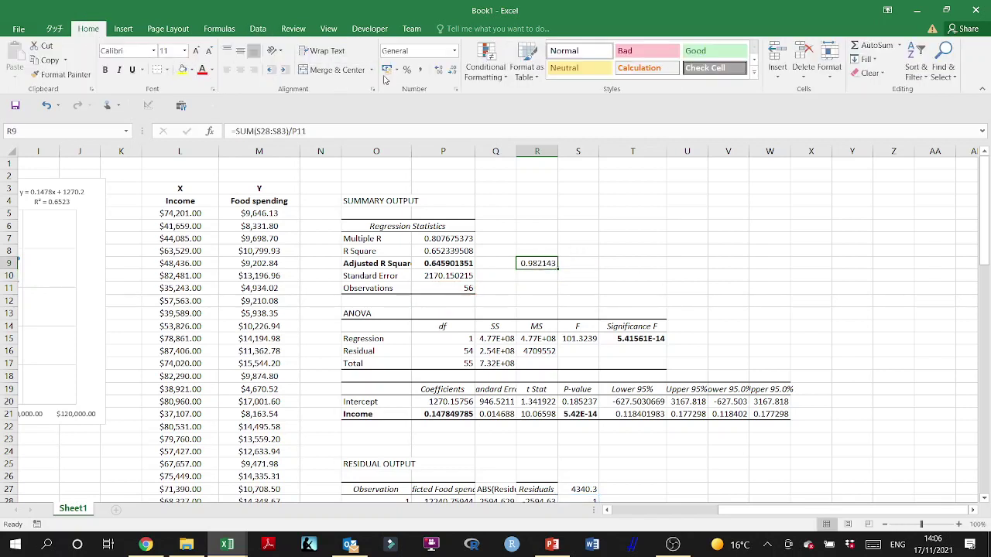
{"action": "left_click", "coordinate": [407, 69]}
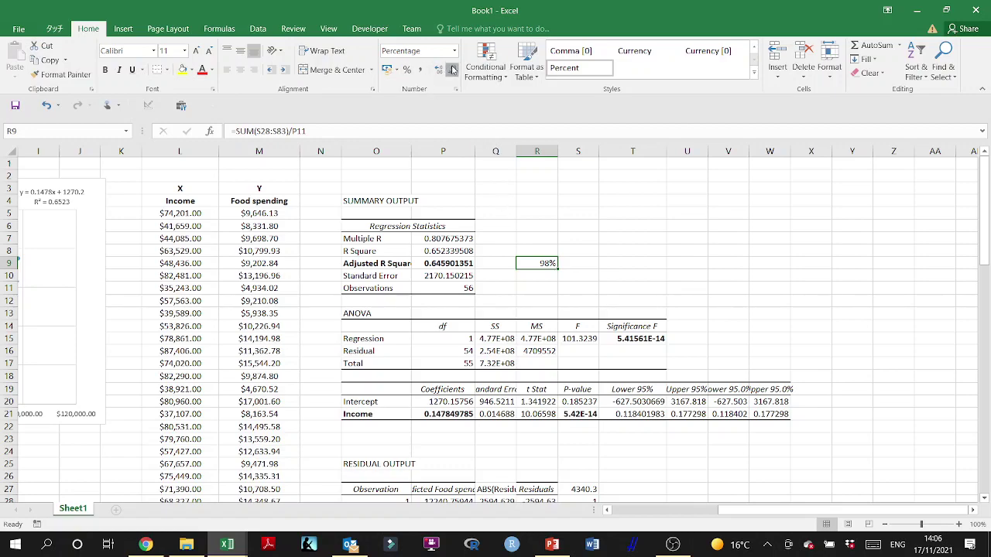
{"action": "scroll", "coordinate": [609, 359], "scroll_direction": "down", "scroll_amount": 9}
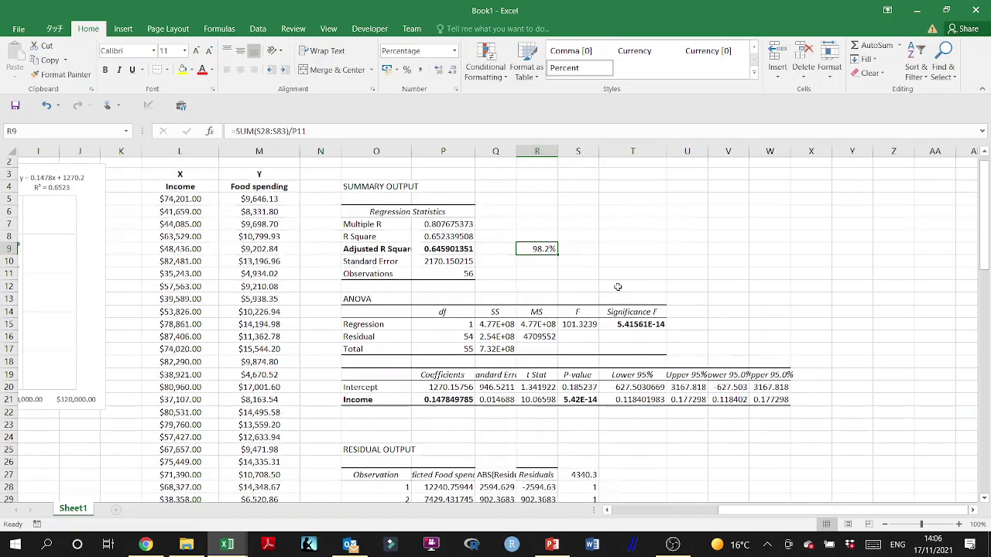
Step: Inspect observation 42's residual and display the Residuals column as whole numbers
{"action": "scroll", "coordinate": [619, 356], "scroll_direction": "down", "scroll_amount": 9}
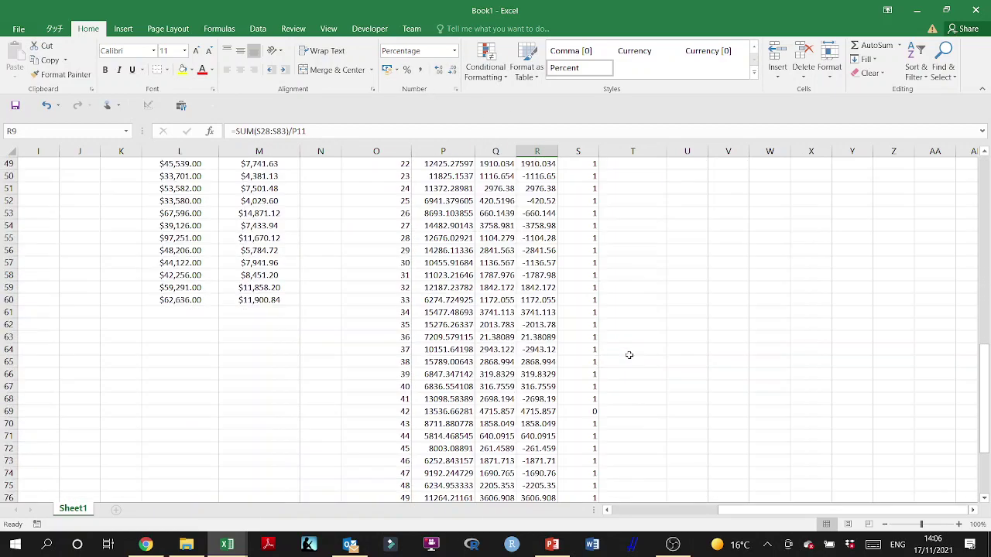
{"action": "left_click", "coordinate": [547, 338]}
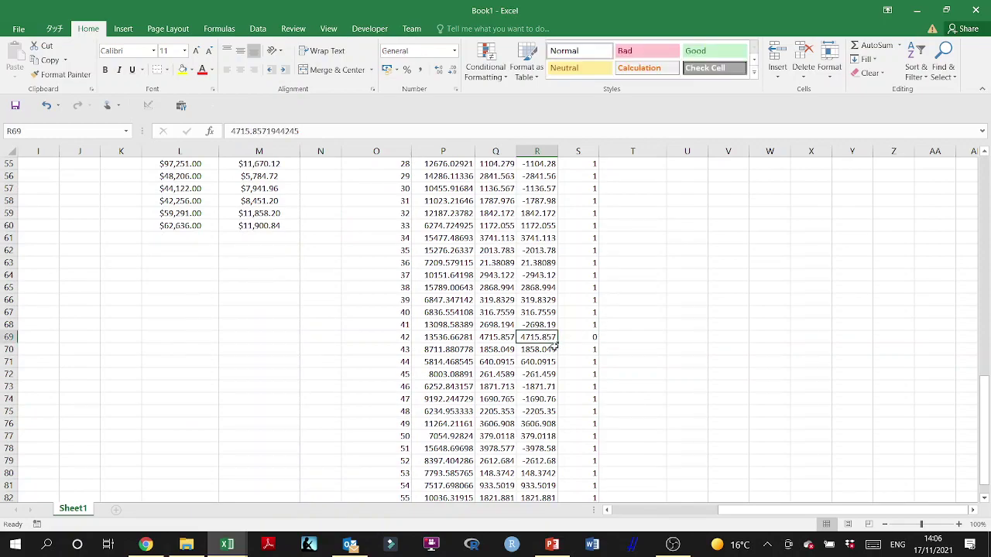
{"action": "scroll", "coordinate": [554, 347], "scroll_direction": "up", "scroll_amount": 12}
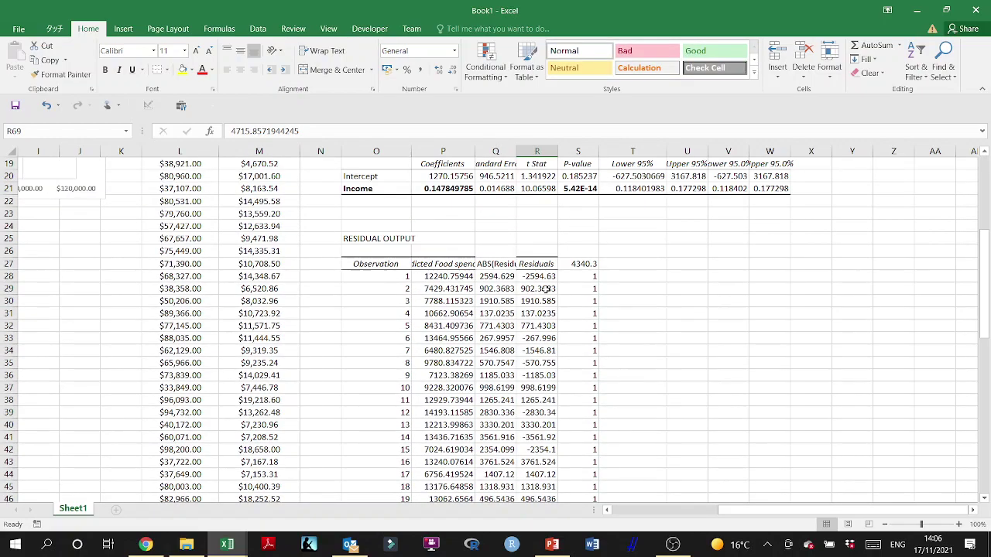
{"action": "left_click_drag", "start_coordinate": [541, 276], "coordinate": [549, 414]}
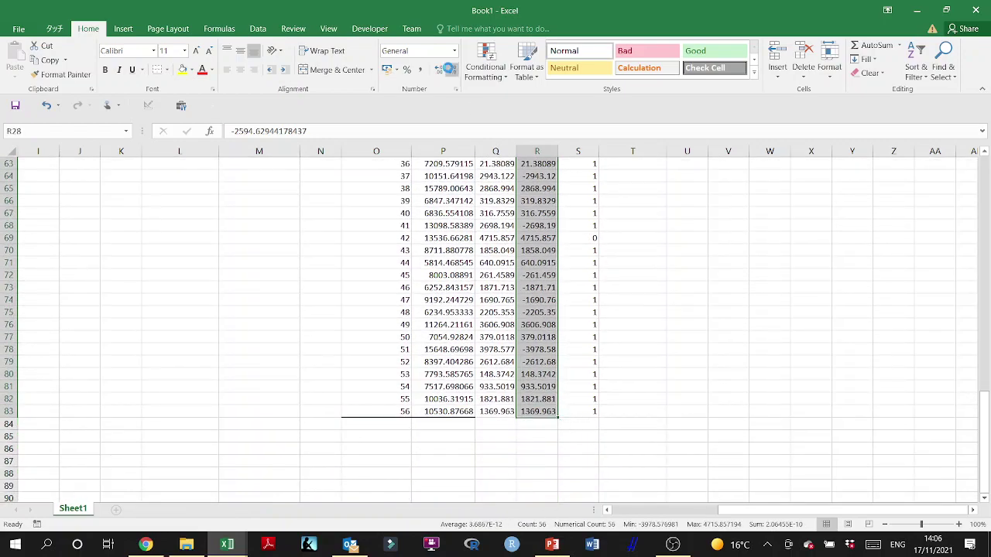
{"action": "left_click", "coordinate": [448, 70]}
{"action": "left_click", "coordinate": [451, 71]}
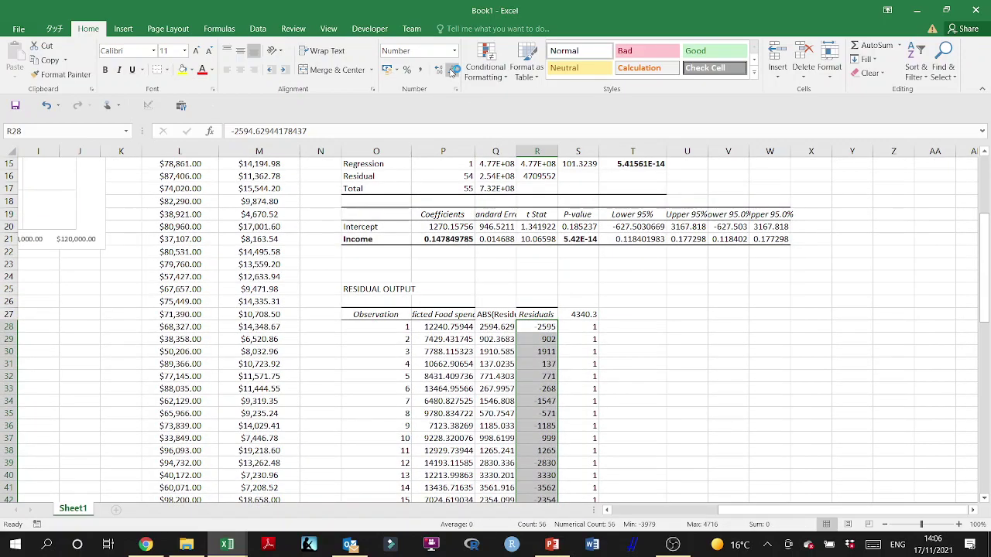
{"action": "scroll", "coordinate": [542, 271], "scroll_direction": "down", "scroll_amount": 2}
{"action": "left_click", "coordinate": [554, 252]}
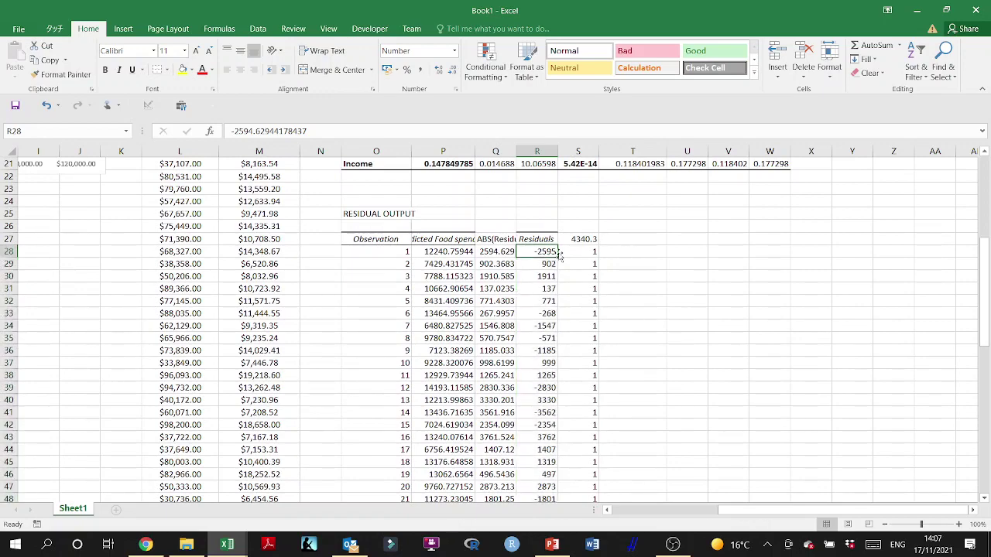
Step: Check the third and row-69 residuals, then select residuals R28:R83
{"action": "left_click", "coordinate": [537, 276]}
{"action": "scroll", "coordinate": [572, 302], "scroll_direction": "down", "scroll_amount": 9}
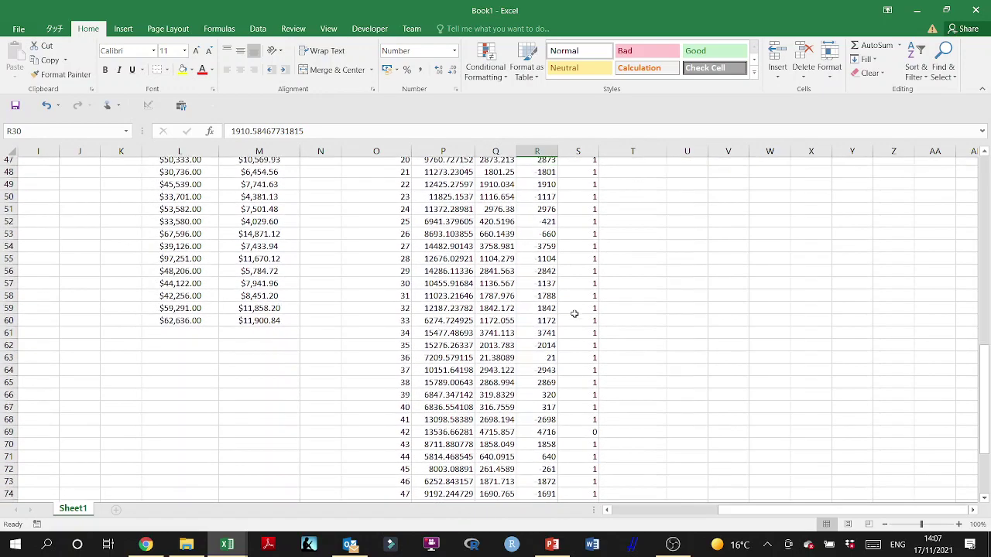
{"action": "scroll", "coordinate": [574, 314], "scroll_direction": "down", "scroll_amount": 3}
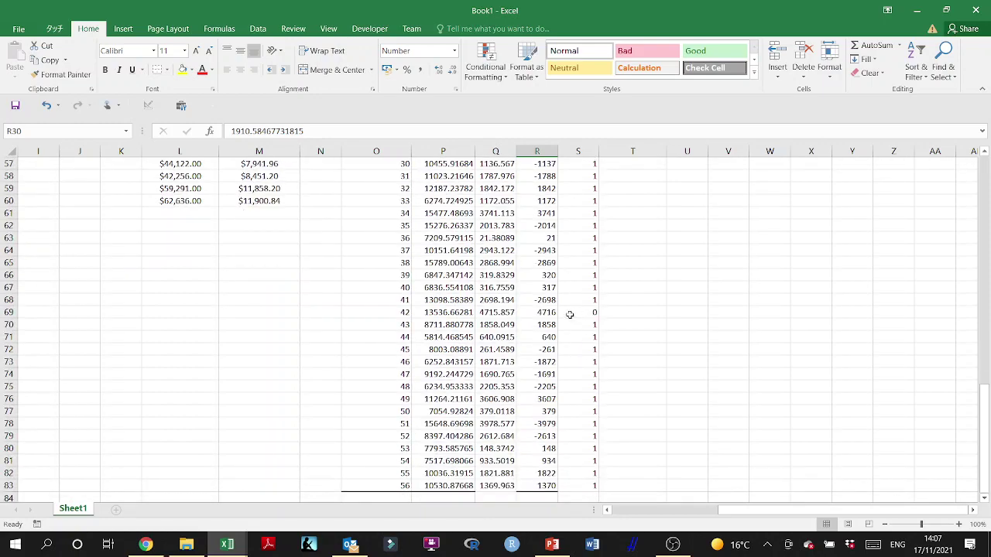
{"action": "left_click", "coordinate": [544, 316]}
{"action": "scroll", "coordinate": [623, 323], "scroll_direction": "up", "scroll_amount": 10}
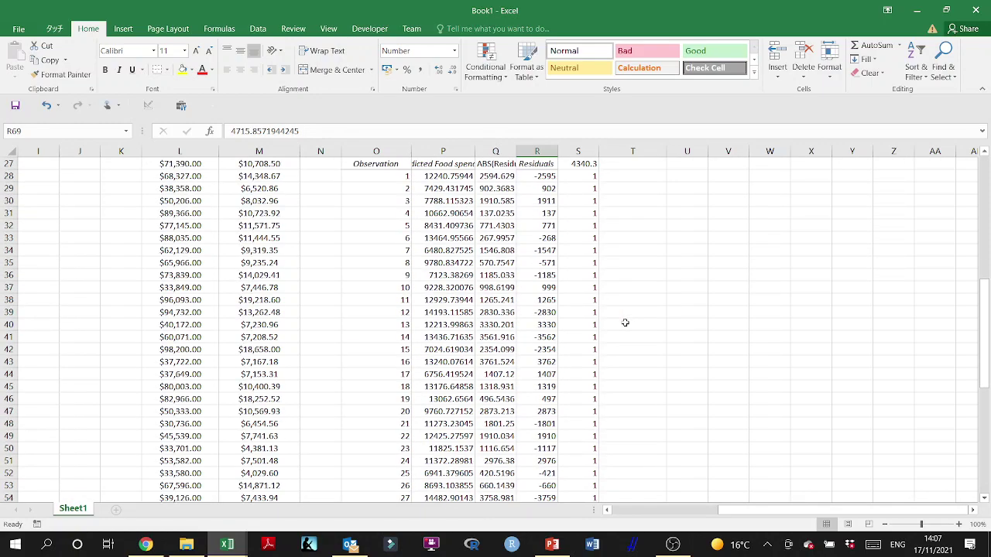
{"action": "left_click_drag", "start_coordinate": [540, 176], "coordinate": [544, 470]}
Step: Insert a scatter chart of the residuals, then move it left beside the residual table and enlarge it
{"action": "left_click", "coordinate": [123, 29]}
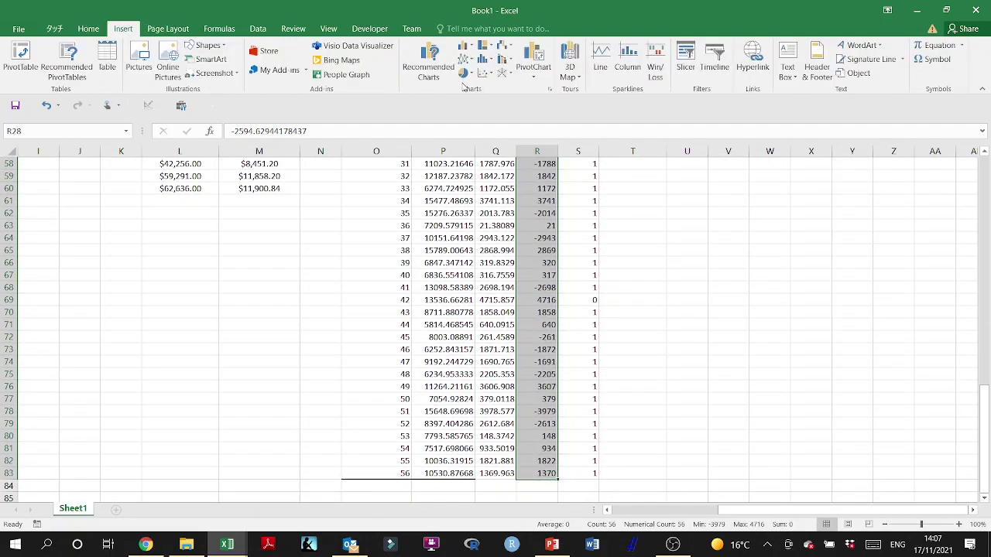
{"action": "left_click", "coordinate": [487, 74]}
{"action": "left_click", "coordinate": [493, 113]}
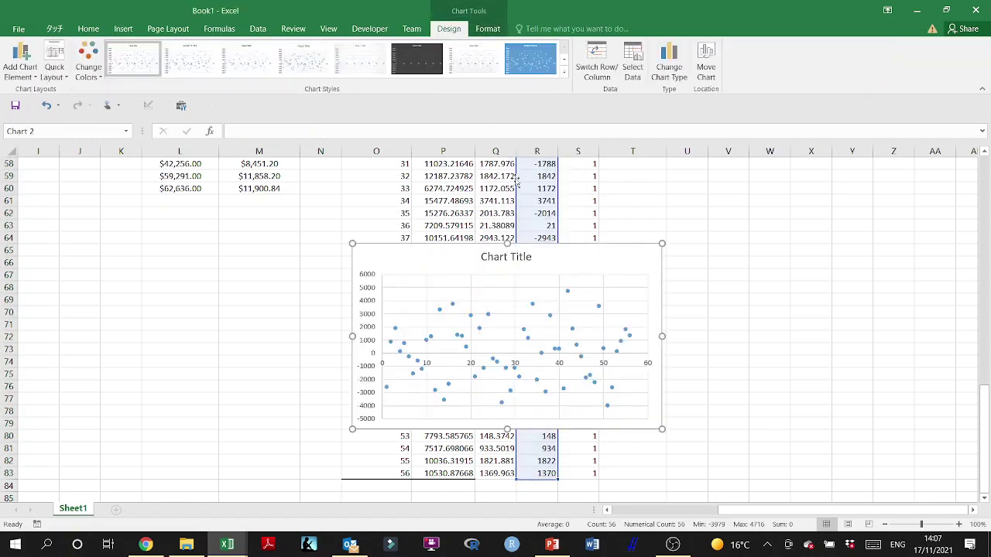
{"action": "left_click_drag", "start_coordinate": [539, 246], "coordinate": [276, 275]}
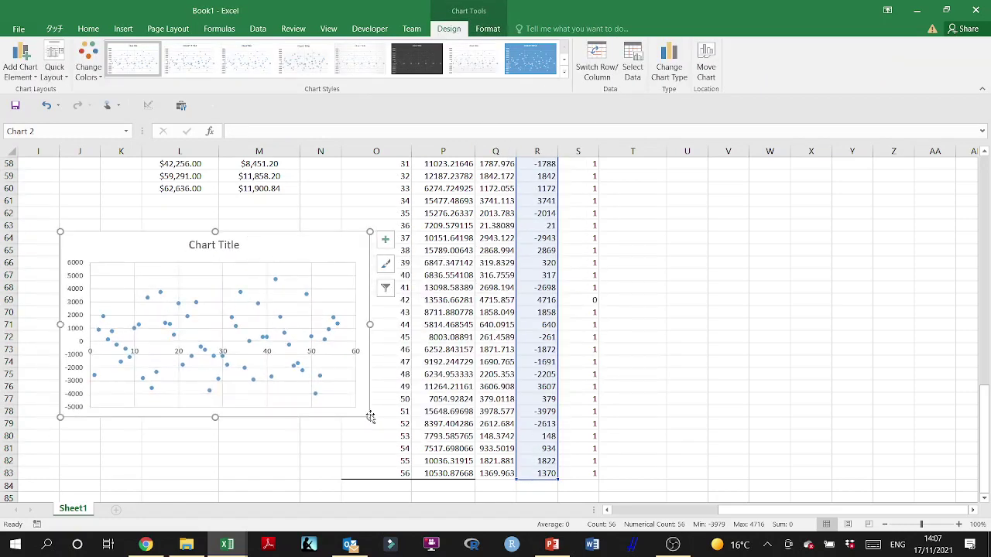
{"action": "left_click_drag", "start_coordinate": [370, 417], "coordinate": [301, 422]}
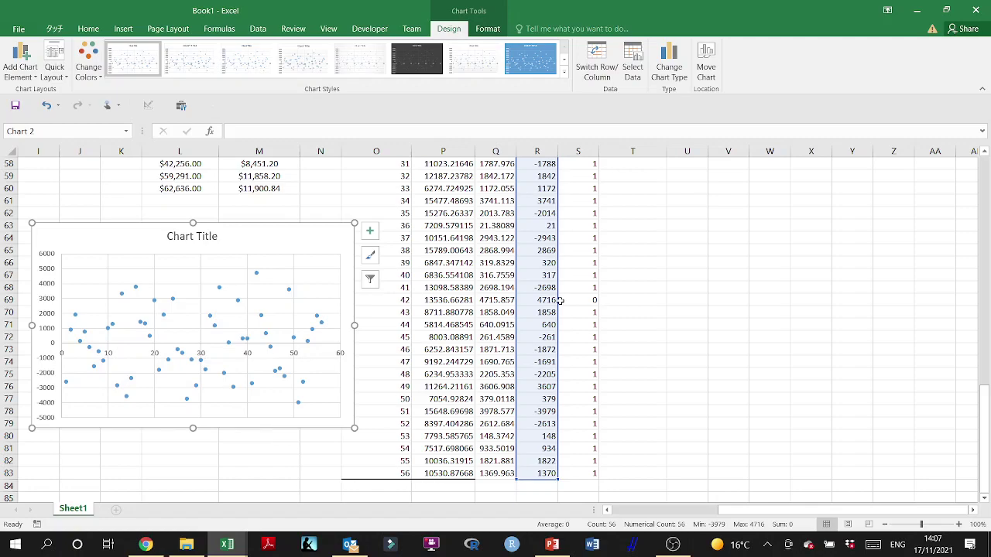
Step: Review the Income P-value in S21 of the regression output
{"action": "scroll", "coordinate": [665, 334], "scroll_direction": "up", "scroll_amount": 16}
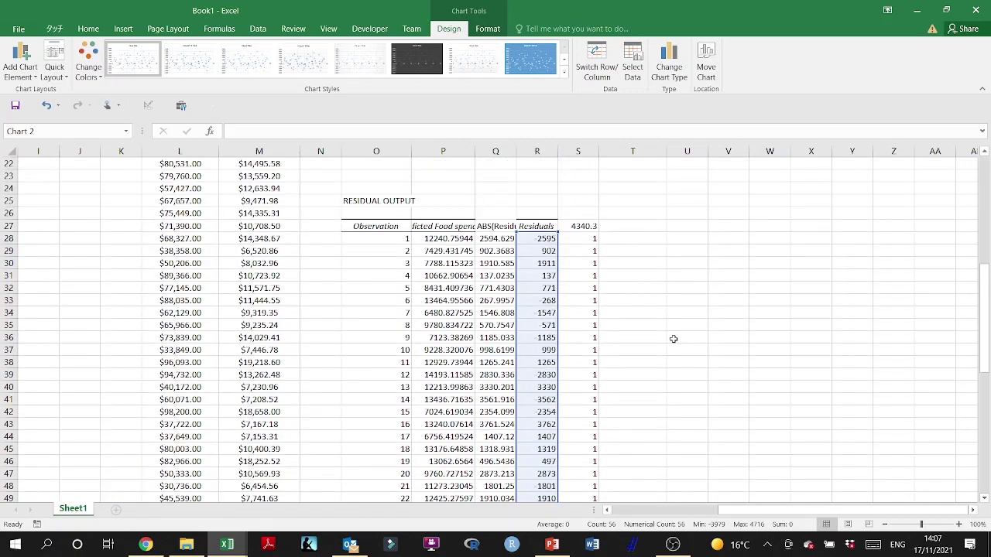
{"action": "left_click", "coordinate": [672, 339]}
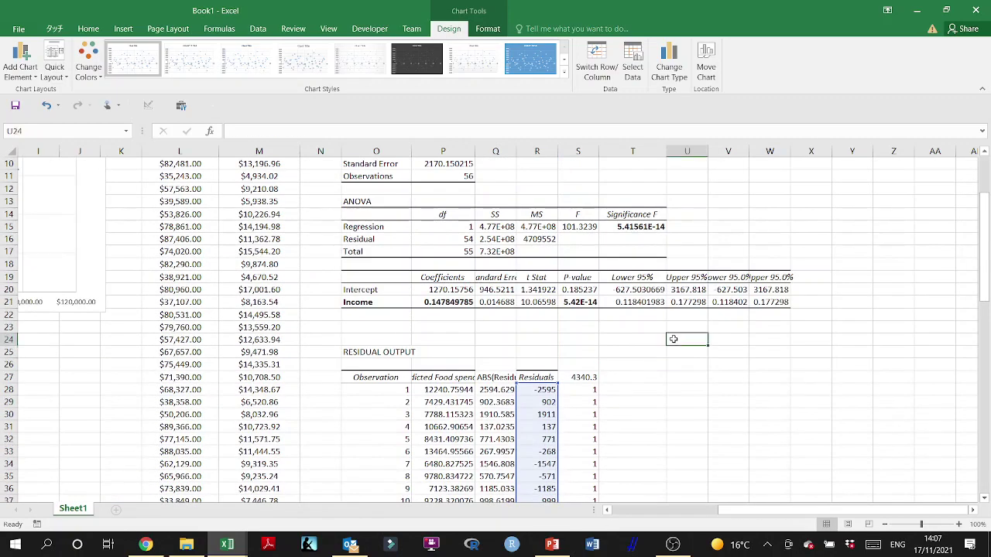
{"action": "left_click", "coordinate": [587, 305]}
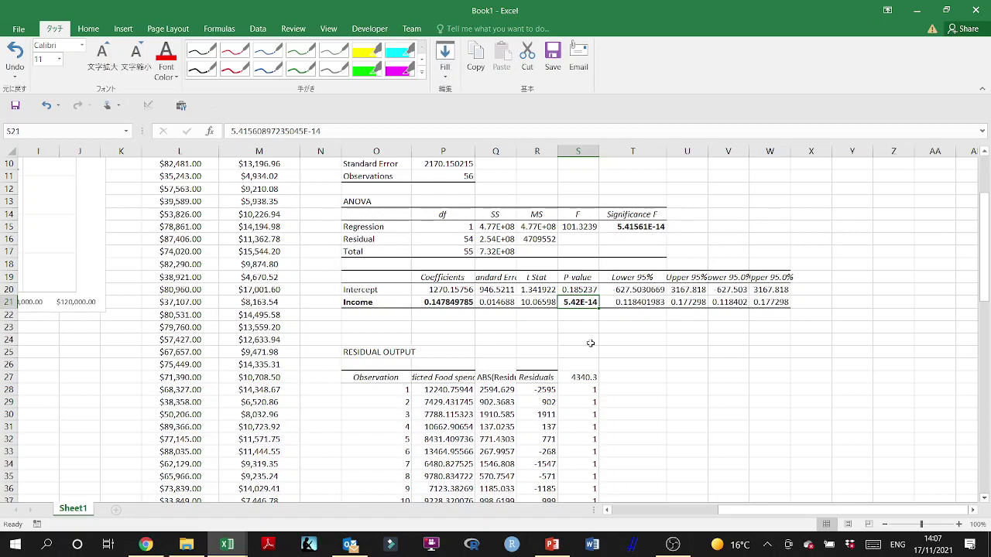
Step: Add the heading 'Normality Assumption of the error term' in U27
{"action": "left_click", "coordinate": [699, 374]}
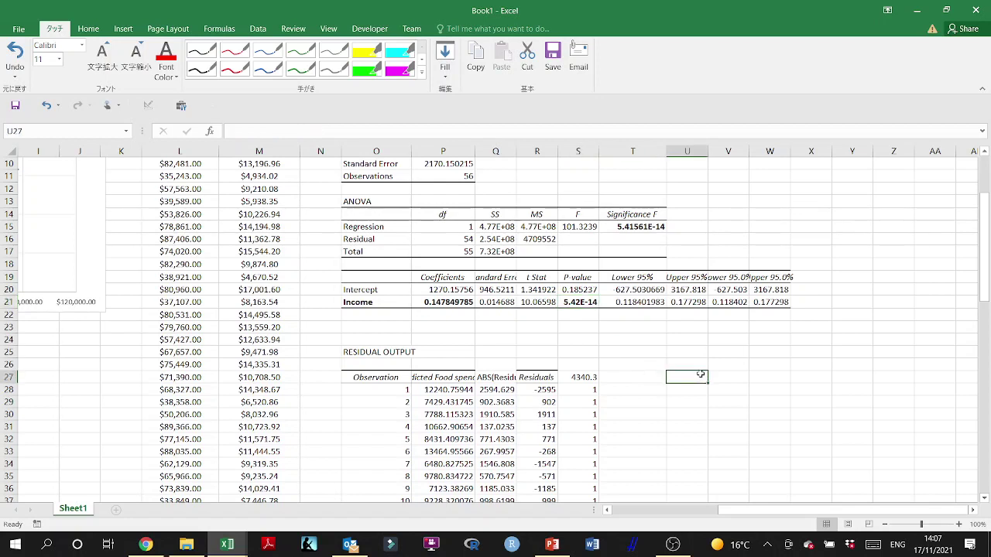
{"action": "type", "text": "Norma"}
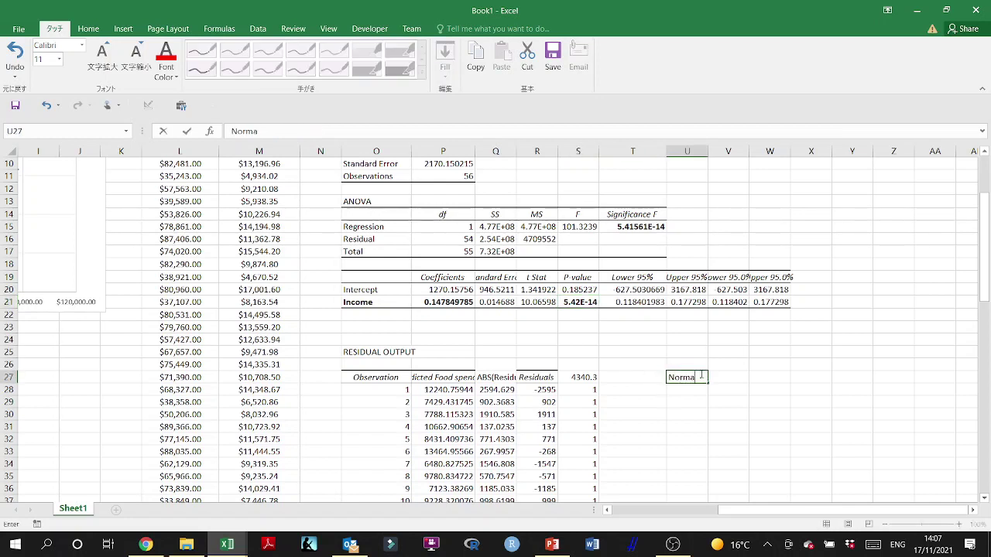
{"action": "type", "text": "lity Assumption of the err"}
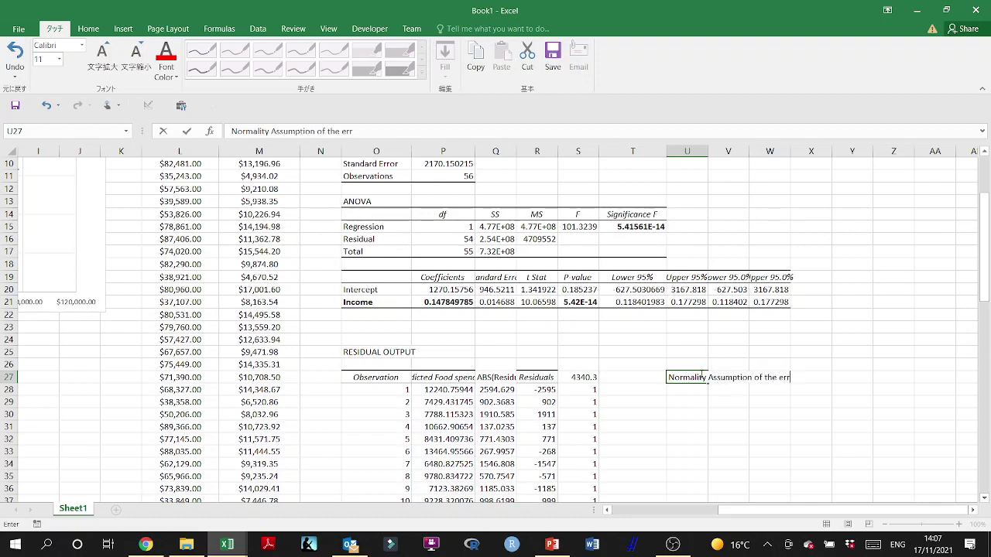
{"action": "type", "text": "or term"}
{"action": "key", "text": "Return"}
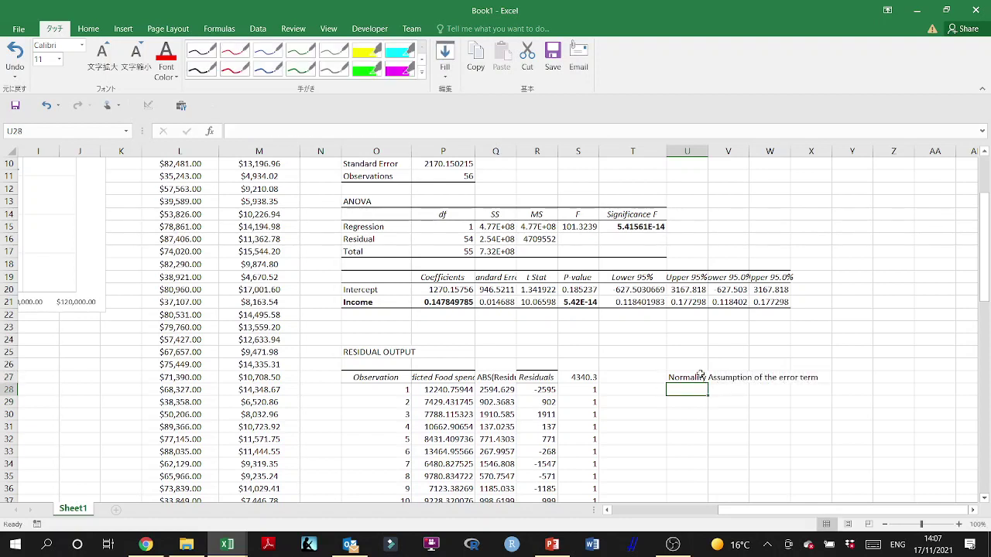
Step: Compute the residuals' skewness in V29 with =SKEW(R28:R83)
{"action": "key", "text": "Down"}
{"action": "key", "text": "Right"}
{"action": "type", "text": "=ske"}
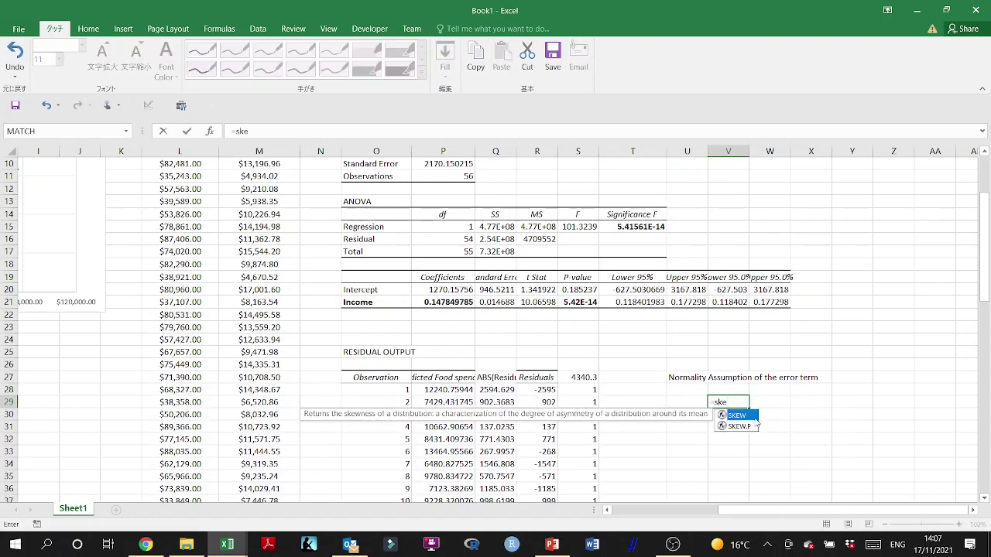
{"action": "key", "text": "Tab"}
{"action": "left_click", "coordinate": [544, 390]}
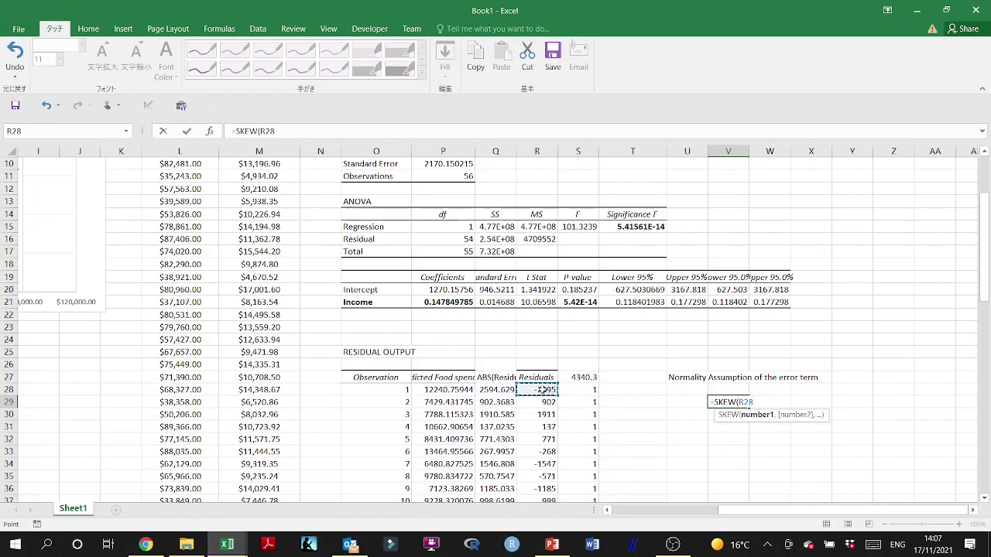
{"action": "left_click_drag", "start_coordinate": [544, 389], "coordinate": [551, 489]}
{"action": "key", "text": "Return"}
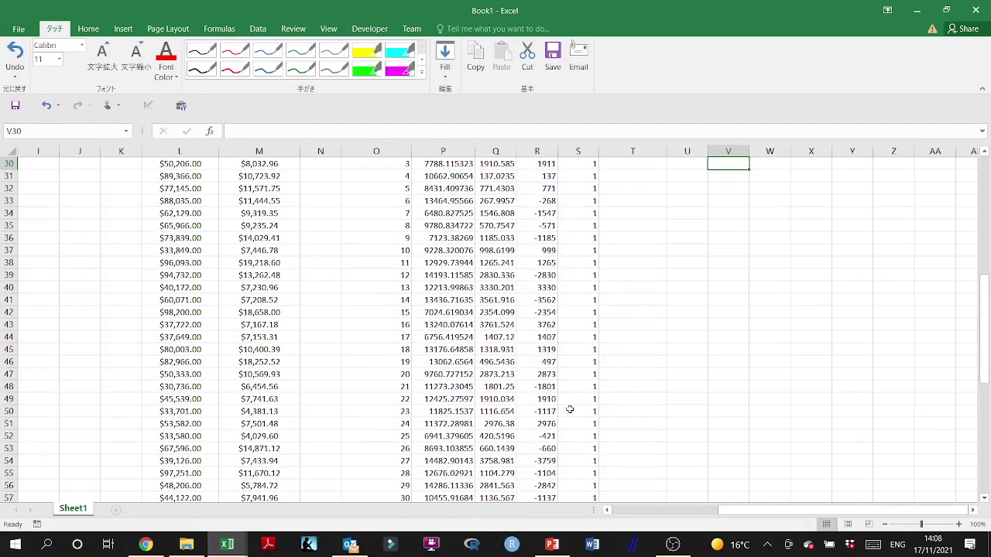
Step: Compute the residuals' kurtosis in V30 with =KURT(R28:R83)
{"action": "scroll", "coordinate": [570, 409], "scroll_direction": "up", "scroll_amount": 6}
{"action": "type", "text": "="}
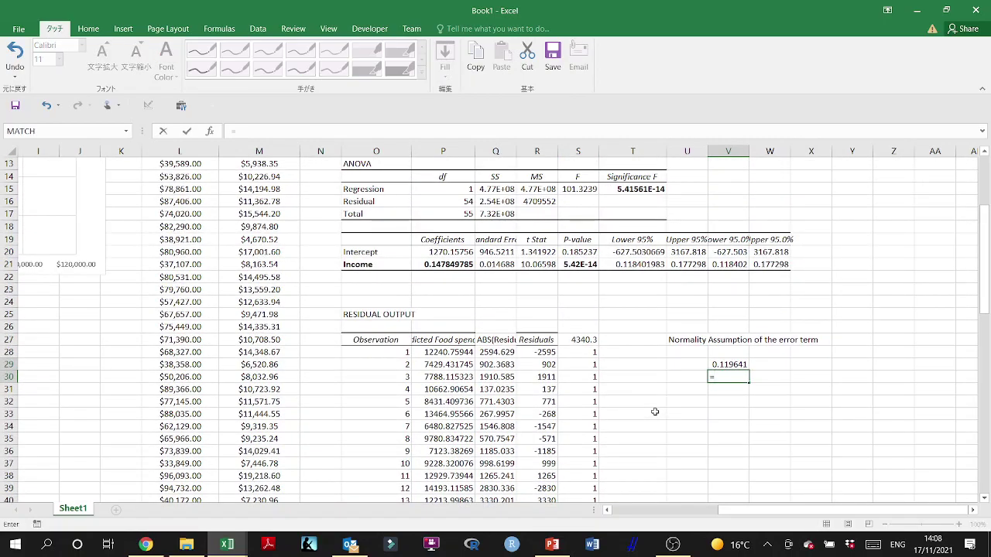
{"action": "type", "text": "Kurt("}
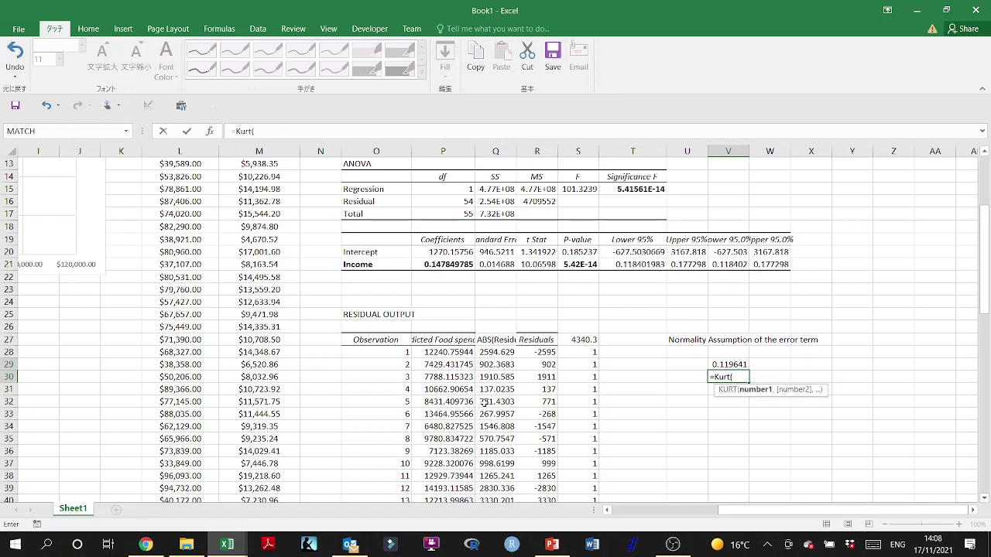
{"action": "left_click", "coordinate": [540, 355]}
{"action": "key", "text": "ctrl+shift+Down"}
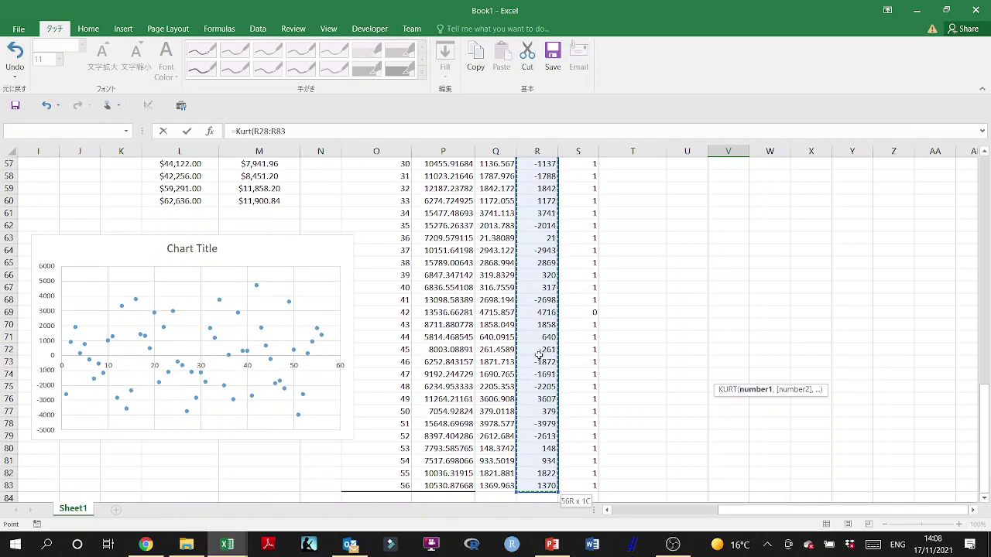
{"action": "key", "text": "Return"}
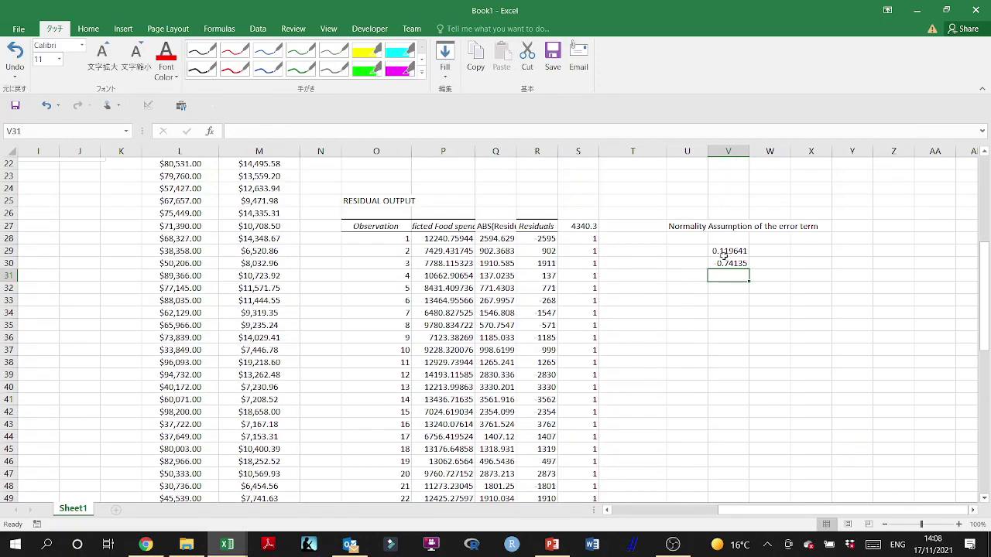
Step: Select the skewness and kurtosis results, then switch to the PowerPoint lecture slides
{"action": "left_click_drag", "start_coordinate": [723, 251], "coordinate": [726, 264]}
{"action": "scroll", "coordinate": [416, 370], "scroll_direction": "down", "scroll_amount": 15}
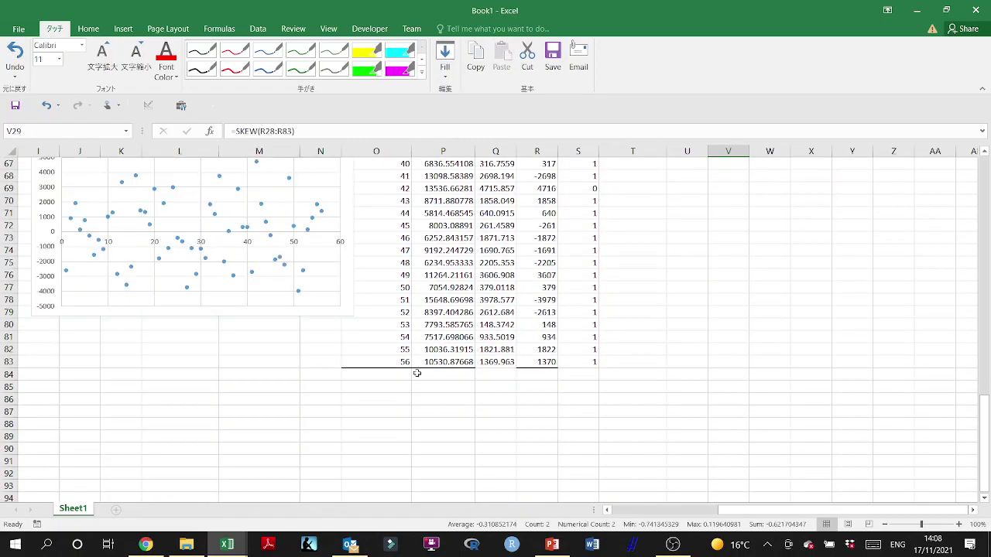
{"action": "scroll", "coordinate": [416, 373], "scroll_direction": "down", "scroll_amount": 2}
{"action": "scroll", "coordinate": [821, 342], "scroll_direction": "up", "scroll_amount": 20}
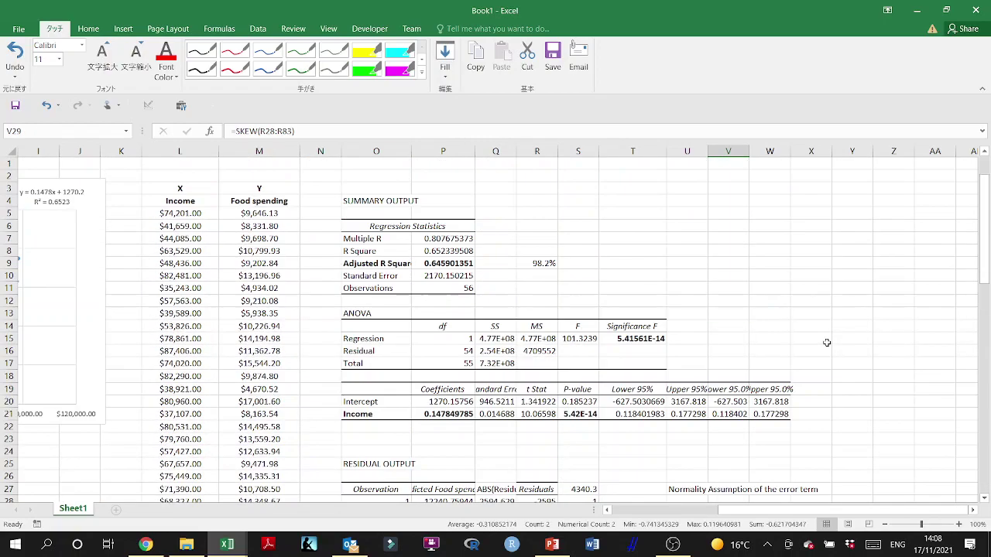
{"action": "scroll", "coordinate": [827, 342], "scroll_direction": "down", "scroll_amount": 1}
{"action": "scroll", "coordinate": [827, 343], "scroll_direction": "down", "scroll_amount": 2}
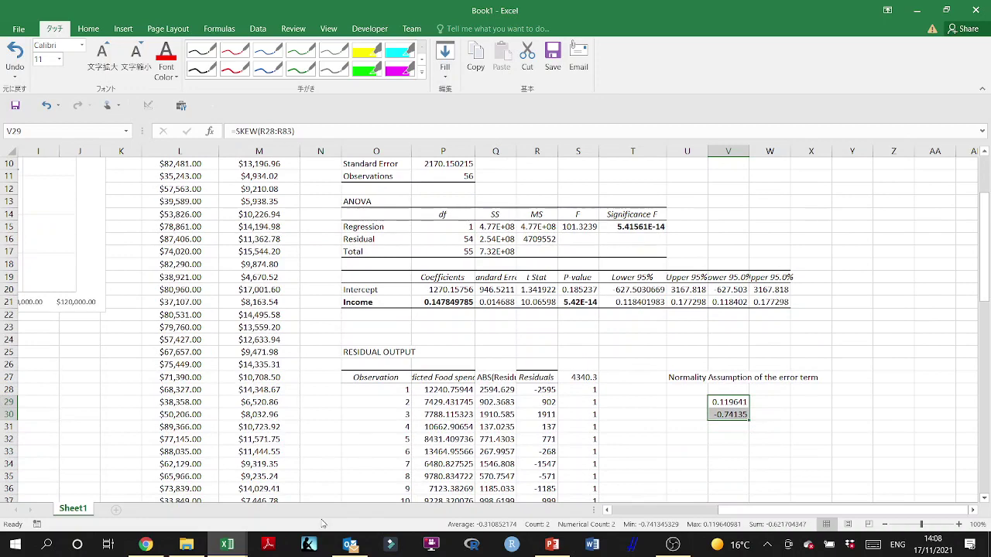
{"action": "left_click", "coordinate": [551, 544]}
Step: Search the slides for 'skew' and select slide 47's skewness/kurtosis confidence-interval table
{"action": "scroll", "coordinate": [175, 317], "scroll_direction": "up", "scroll_amount": 6}
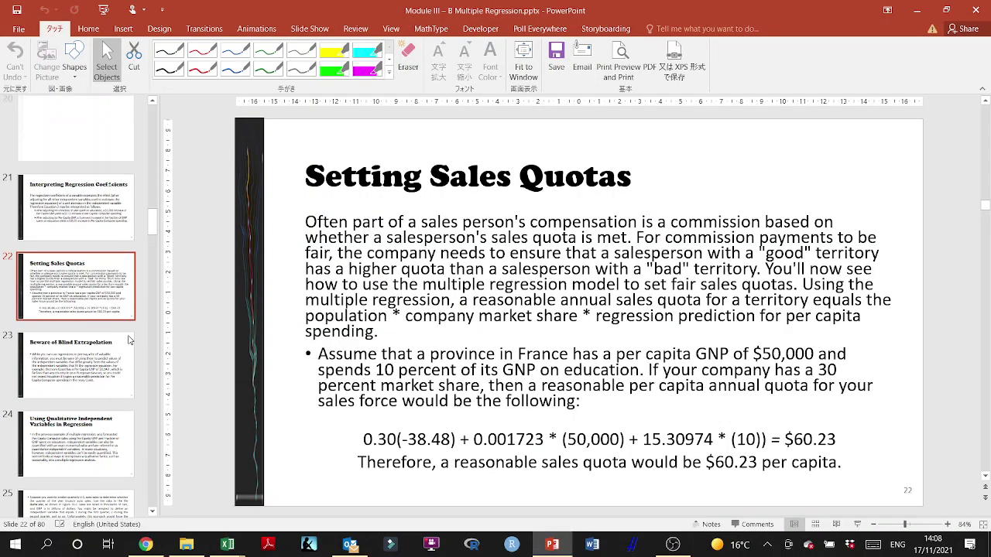
{"action": "scroll", "coordinate": [174, 318], "scroll_direction": "down", "scroll_amount": 3}
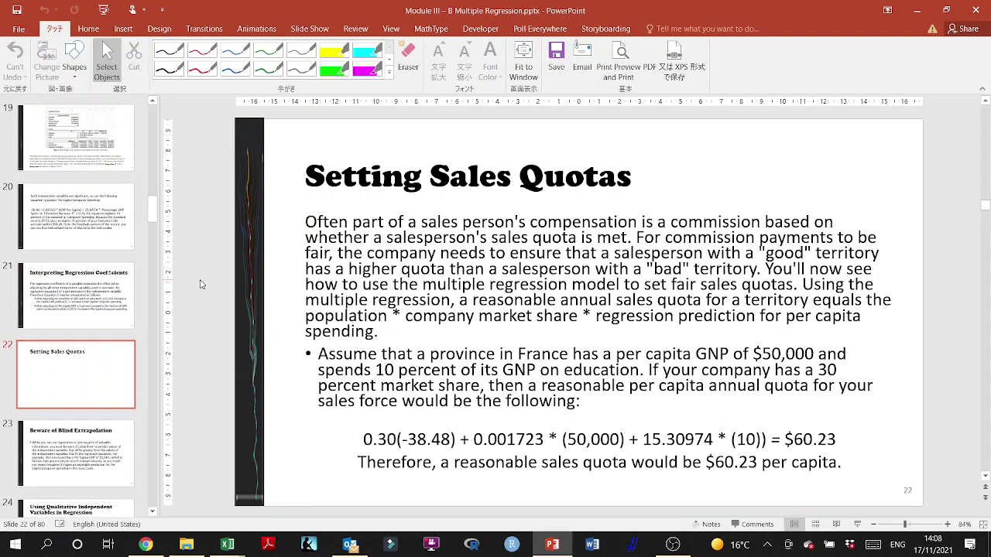
{"action": "key", "text": "ctrl+f"}
{"action": "key", "text": "Return"}
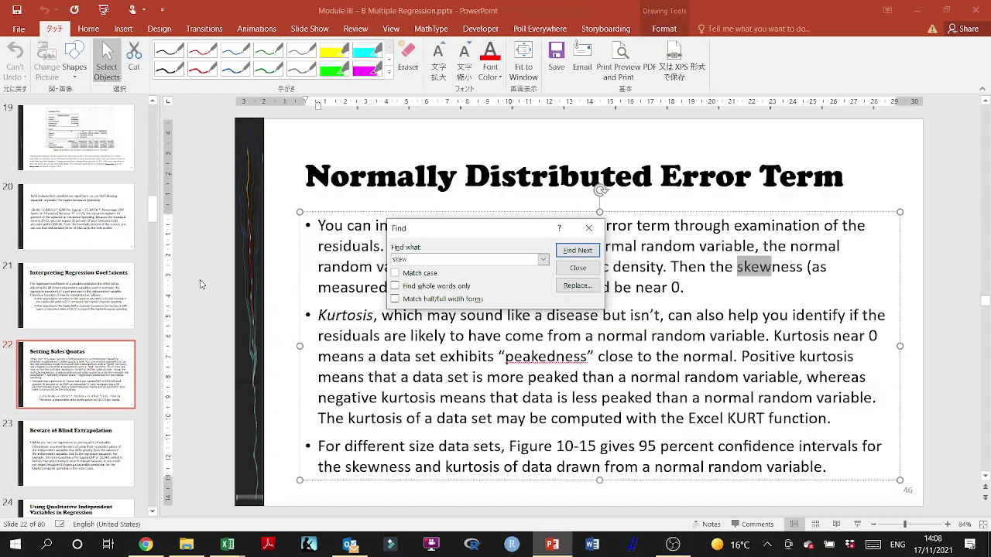
{"action": "left_click", "coordinate": [76, 453]}
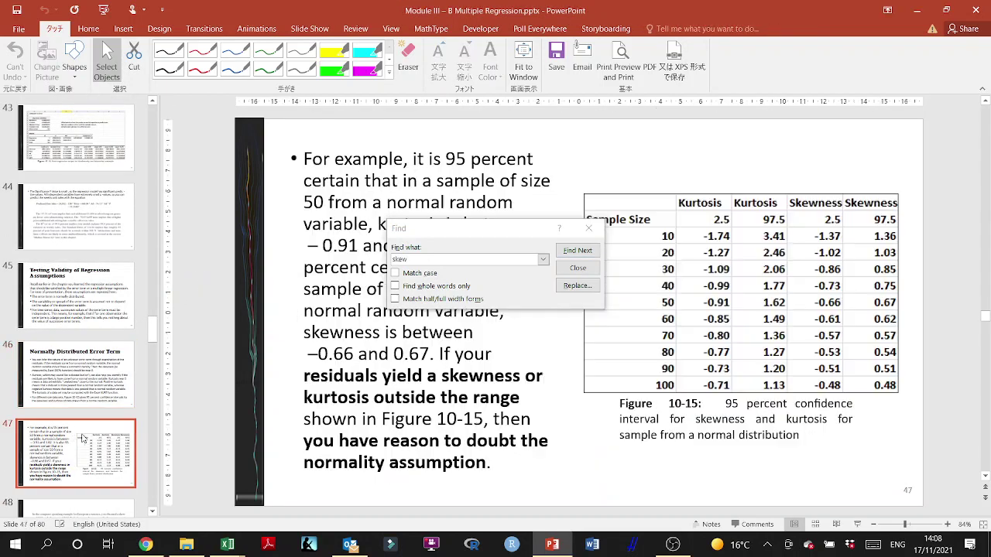
{"action": "left_click", "coordinate": [670, 279]}
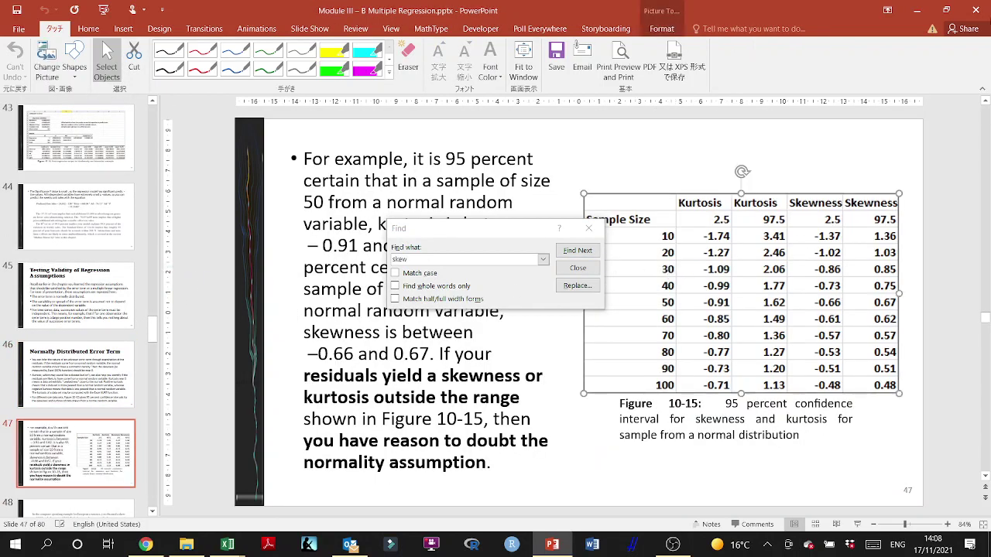
Step: Return to Excel and pick the cell where the table picture will go
{"action": "left_click", "coordinate": [916, 10]}
{"action": "scroll", "coordinate": [877, 220], "scroll_direction": "up", "scroll_amount": 1}
{"action": "scroll", "coordinate": [878, 219], "scroll_direction": "down", "scroll_amount": 6}
{"action": "left_click", "coordinate": [877, 220]}
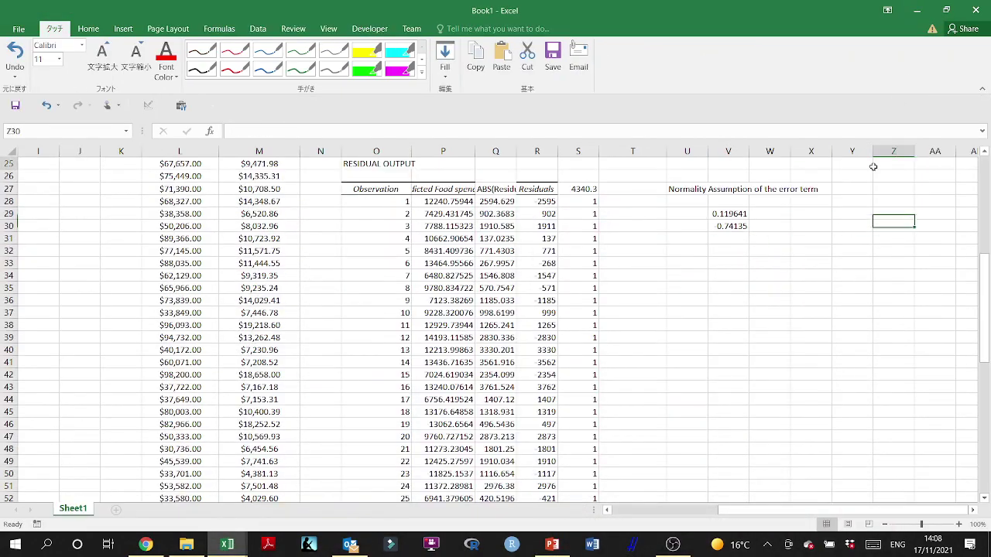
Step: Paste the critical-value table picture, shrink and reposition it, then check the V29 and V30 formulas
{"action": "key", "text": "ctrl+v"}
{"action": "scroll", "coordinate": [882, 222], "scroll_direction": "right", "scroll_amount": 3}
{"action": "scroll", "coordinate": [880, 221], "scroll_direction": "right", "scroll_amount": 3}
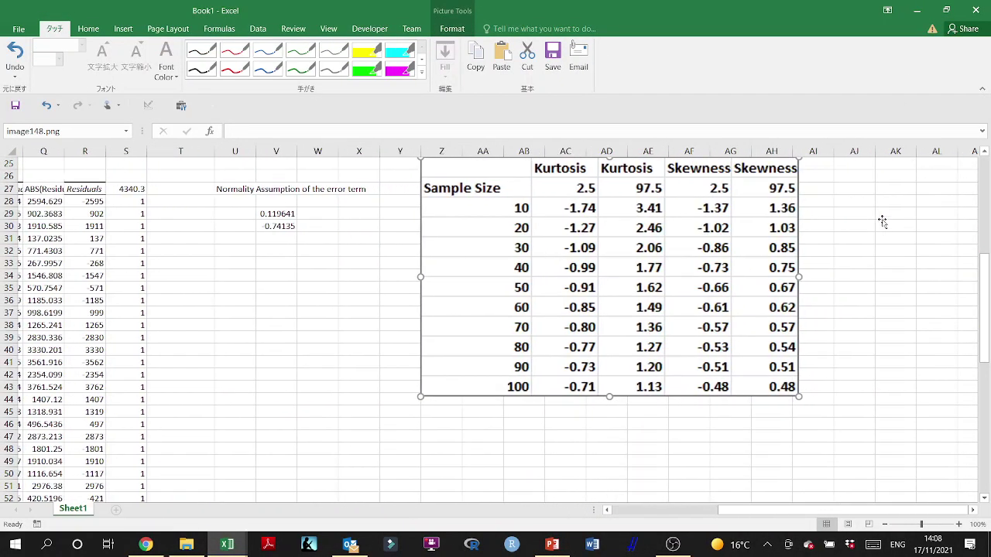
{"action": "scroll", "coordinate": [877, 416], "scroll_direction": "up", "scroll_amount": 2}
{"action": "left_click_drag", "start_coordinate": [791, 470], "coordinate": [681, 352]}
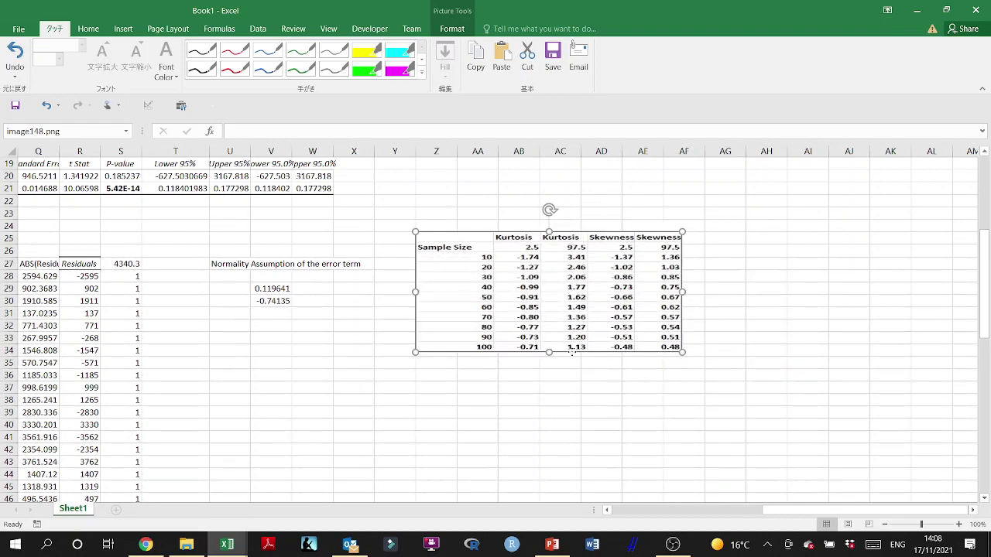
{"action": "left_click_drag", "start_coordinate": [572, 352], "coordinate": [561, 326]}
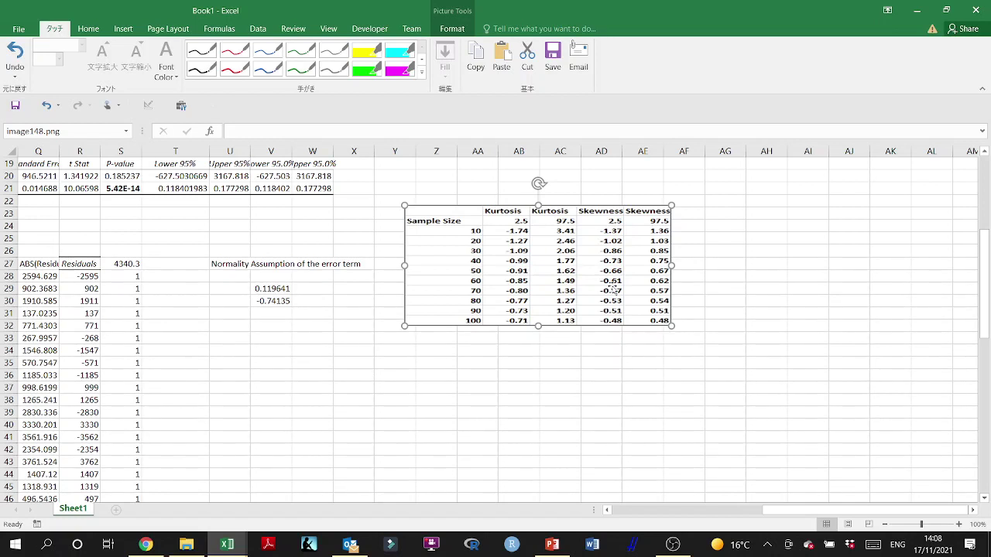
{"action": "left_click", "coordinate": [269, 288]}
{"action": "left_click", "coordinate": [275, 303]}
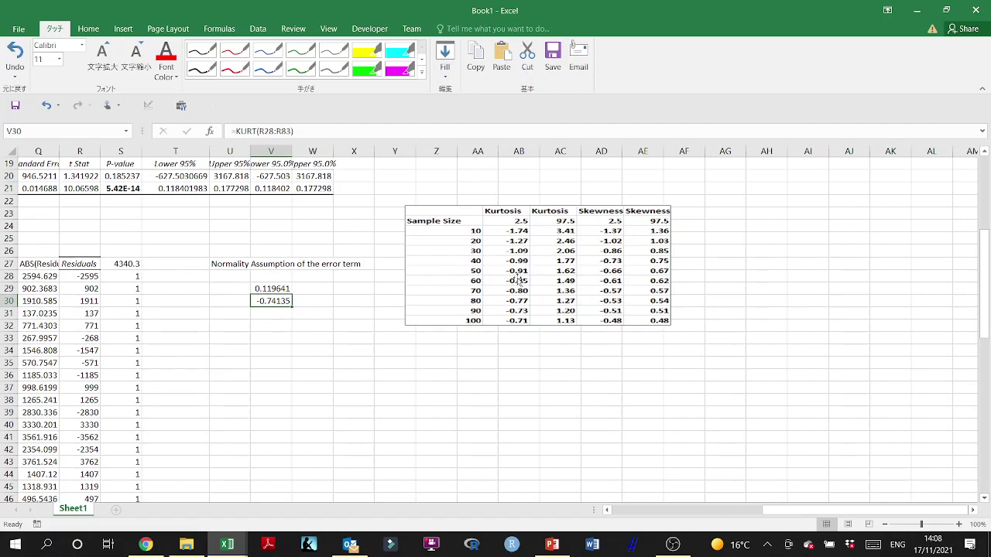
Step: Label U29 'Skewness' and U30 'Kurtosis'
{"action": "left_click", "coordinate": [239, 289]}
{"action": "type", "text": "Skewness"}
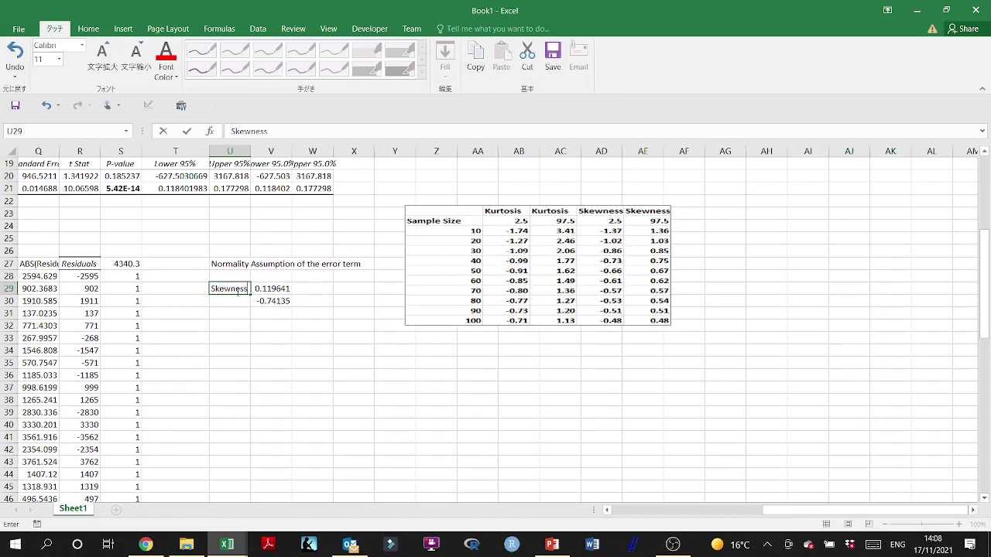
{"action": "key", "text": "Return"}
{"action": "type", "text": "Kurt"}
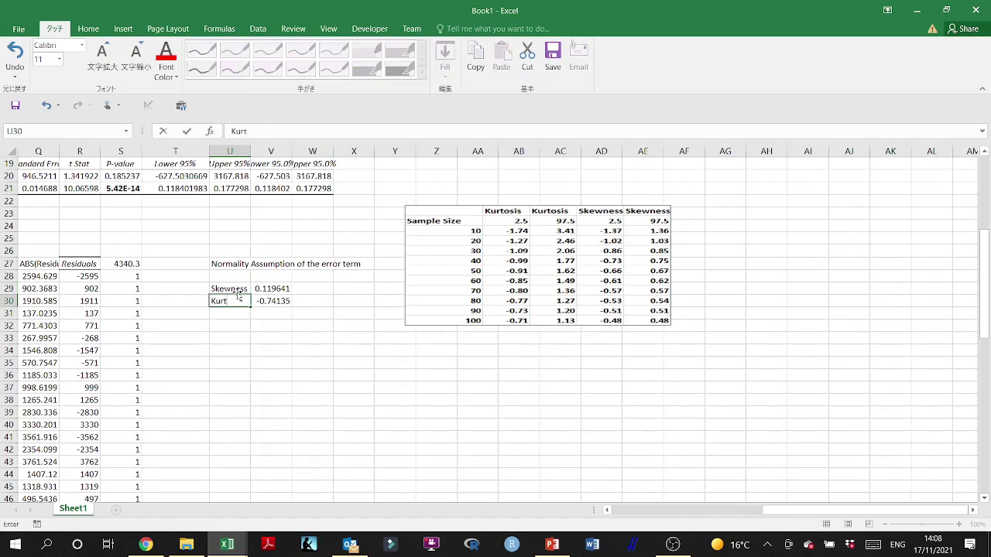
{"action": "type", "text": "osis"}
{"action": "key", "text": "Return"}
{"action": "key", "text": "Return"}
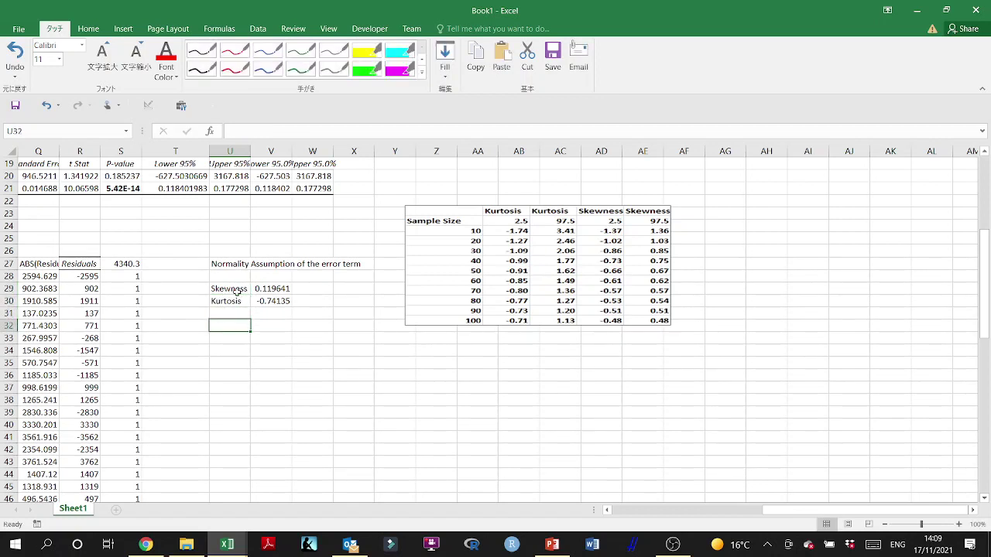
Step: Add the conclusion 'Model satisfies the normality assumption of the error terms' and a 'Homoscedasticity Assumption' heading
{"action": "type", "text": "We"}
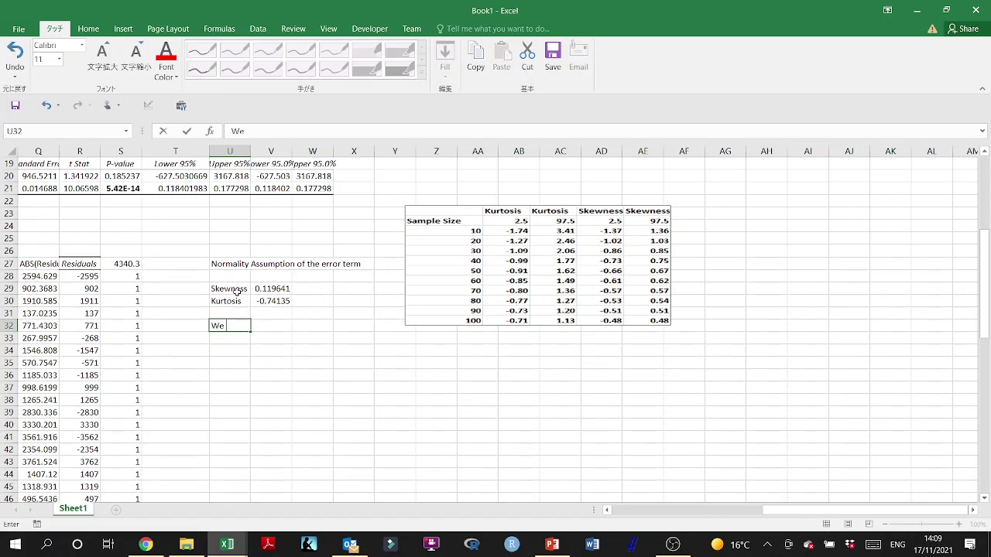
{"action": "type", "text": "Model satisfies t"}
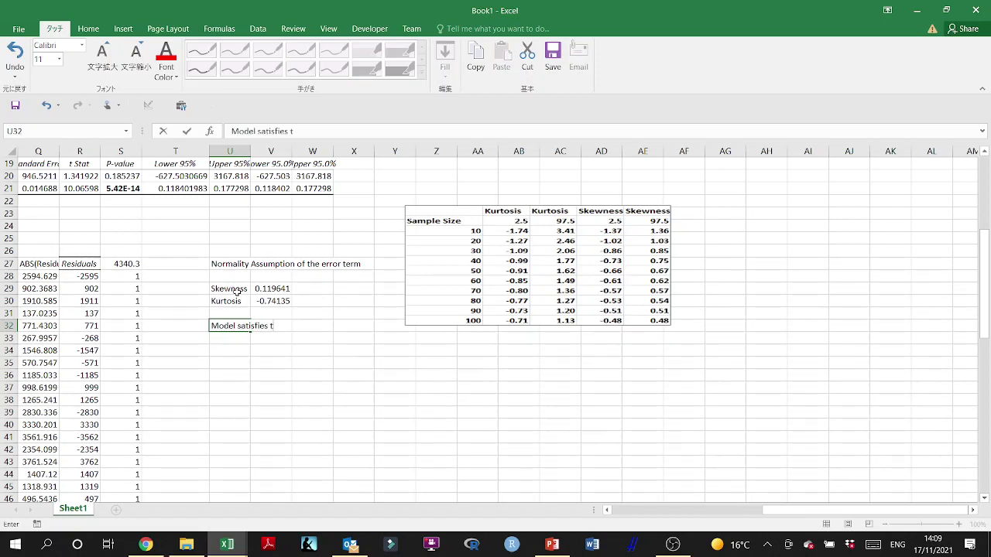
{"action": "type", "text": "he normality as"}
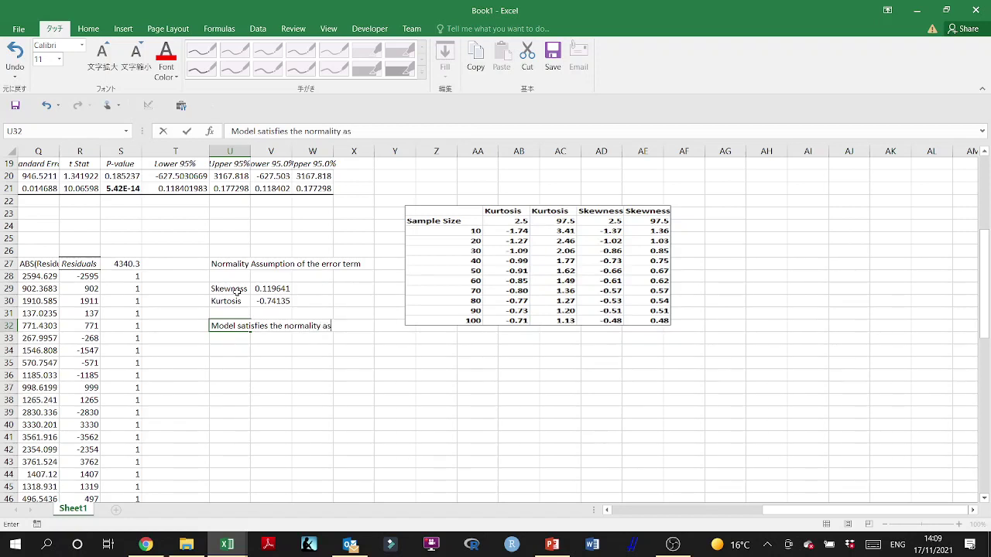
{"action": "type", "text": "sumption of the er"}
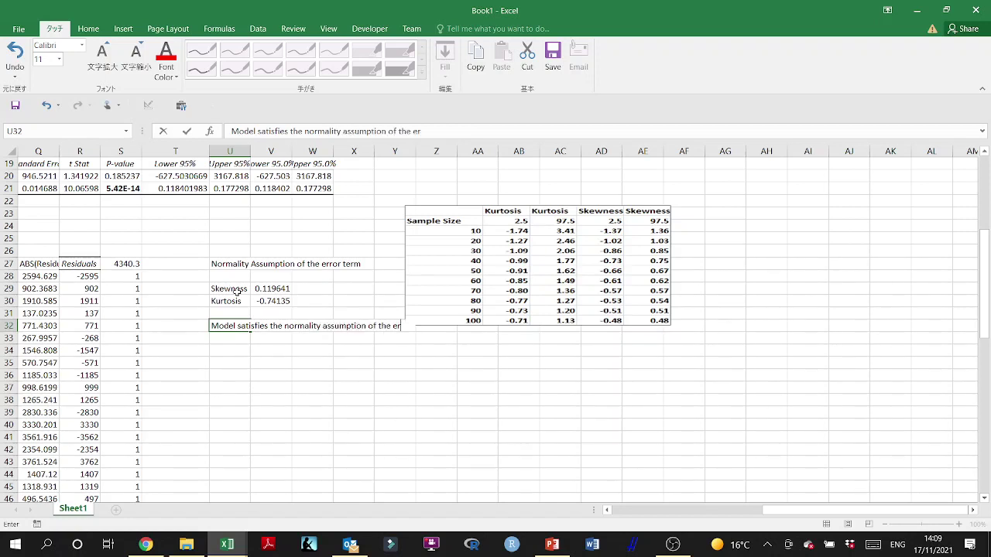
{"action": "type", "text": "ror terms"}
{"action": "key", "text": "Return"}
{"action": "key", "text": "Return"}
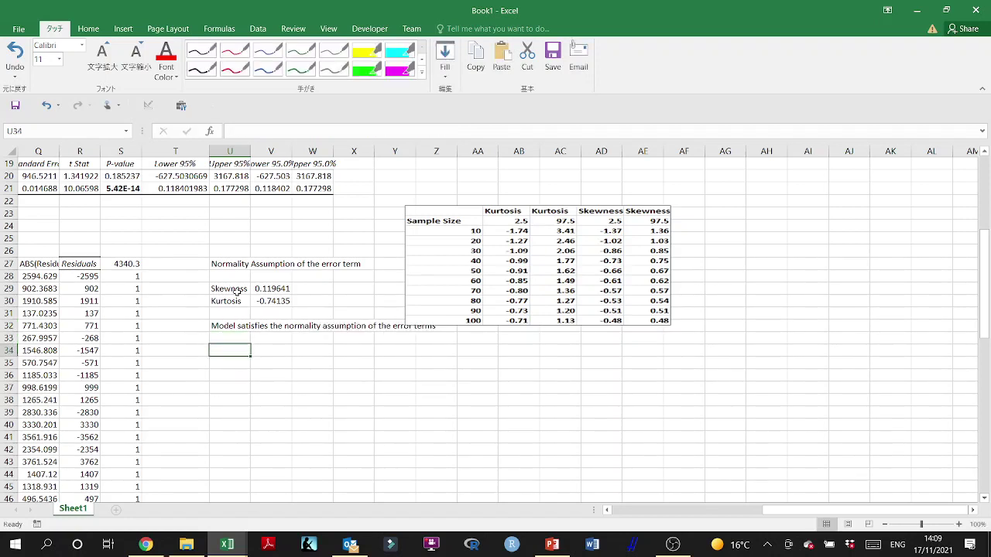
{"action": "type", "text": "H"}
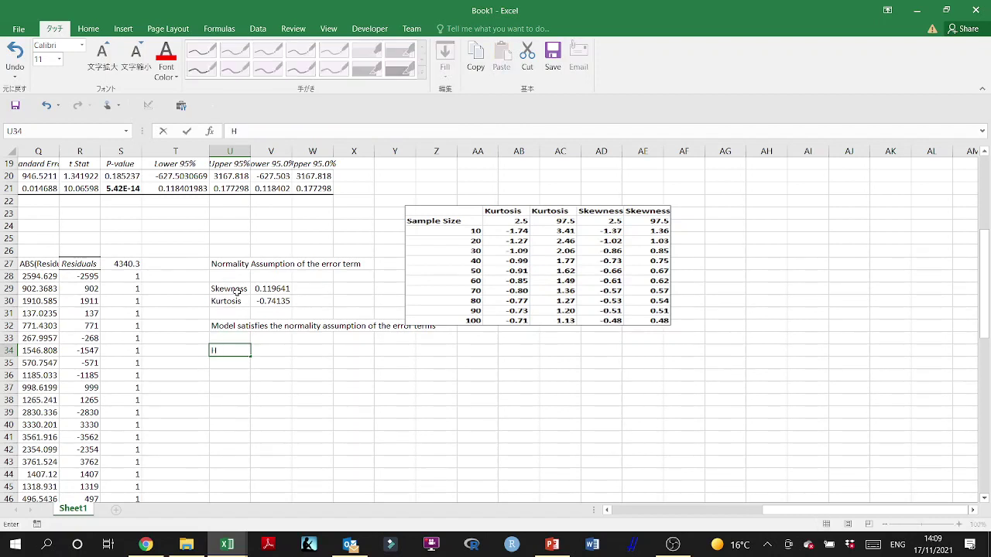
{"action": "type", "text": "omoscedasticity Assu"}
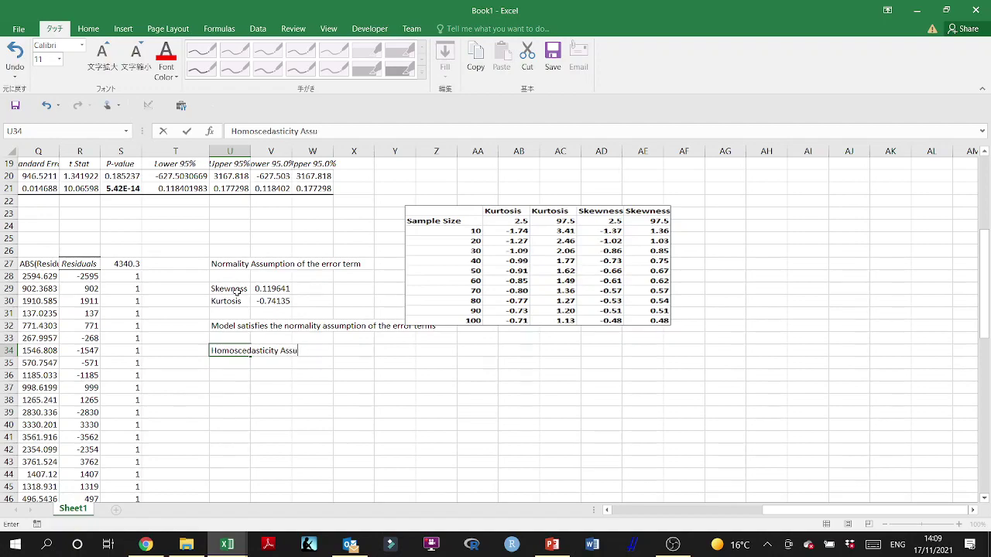
{"action": "type", "text": "mption"}
{"action": "key", "text": "Return"}
{"action": "key", "text": "Return"}
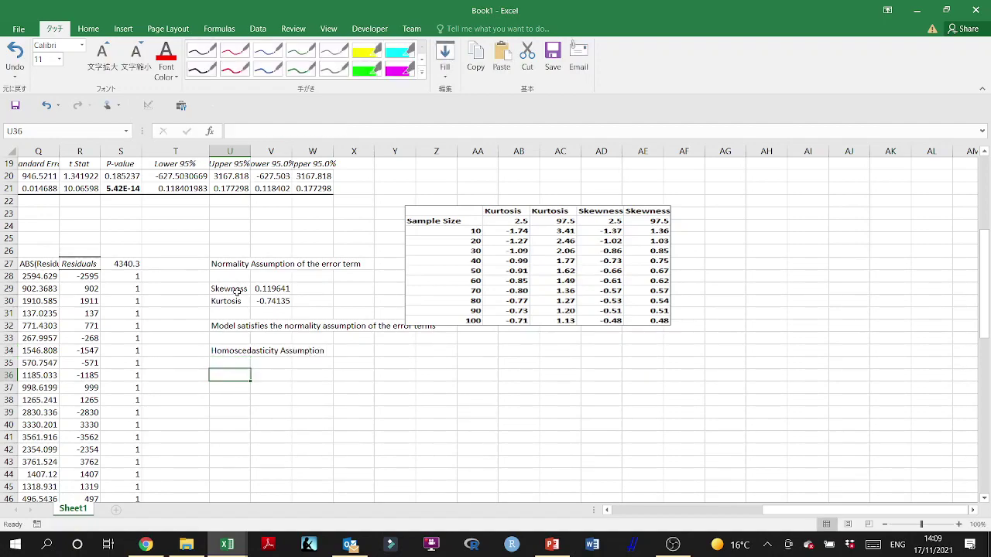
{"action": "scroll", "coordinate": [219, 273], "scroll_direction": "left", "scroll_amount": 4}
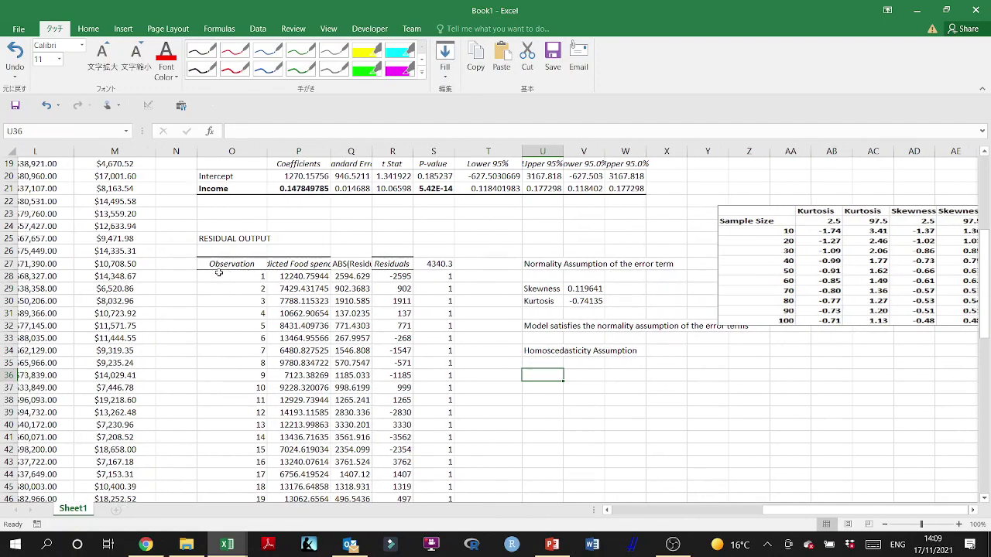
Step: Select predicted values and absolute residuals P28:Q83 and insert a plain scatter chart
{"action": "left_click_drag", "start_coordinate": [320, 271], "coordinate": [386, 287]}
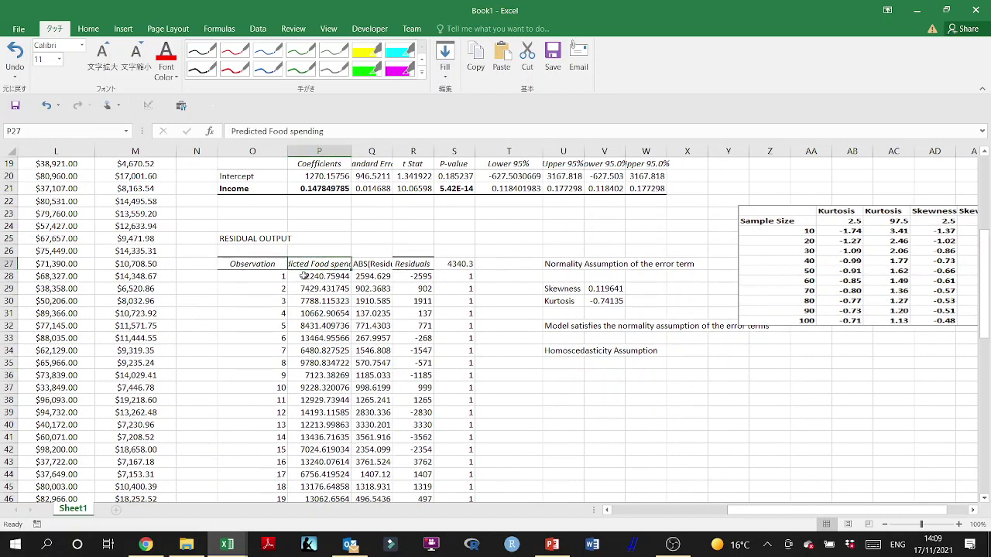
{"action": "left_click_drag", "start_coordinate": [308, 276], "coordinate": [389, 276]}
{"action": "key", "text": "ctrl+shift+Down"}
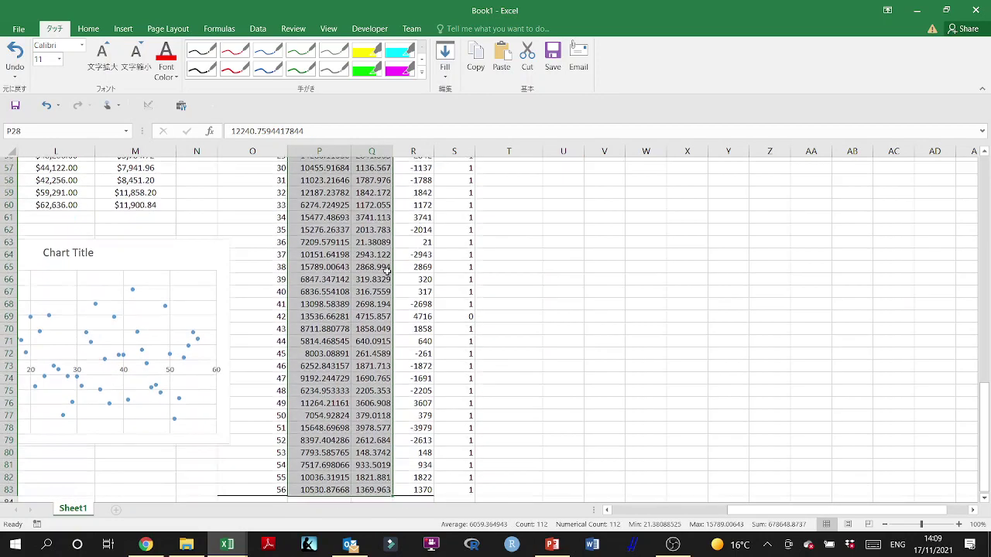
{"action": "left_click", "coordinate": [122, 29]}
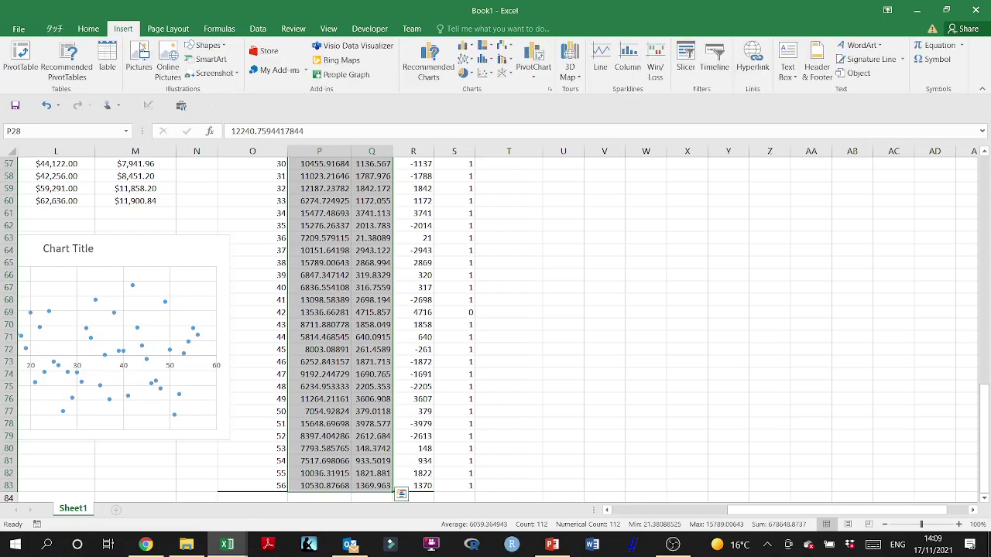
{"action": "left_click", "coordinate": [489, 75]}
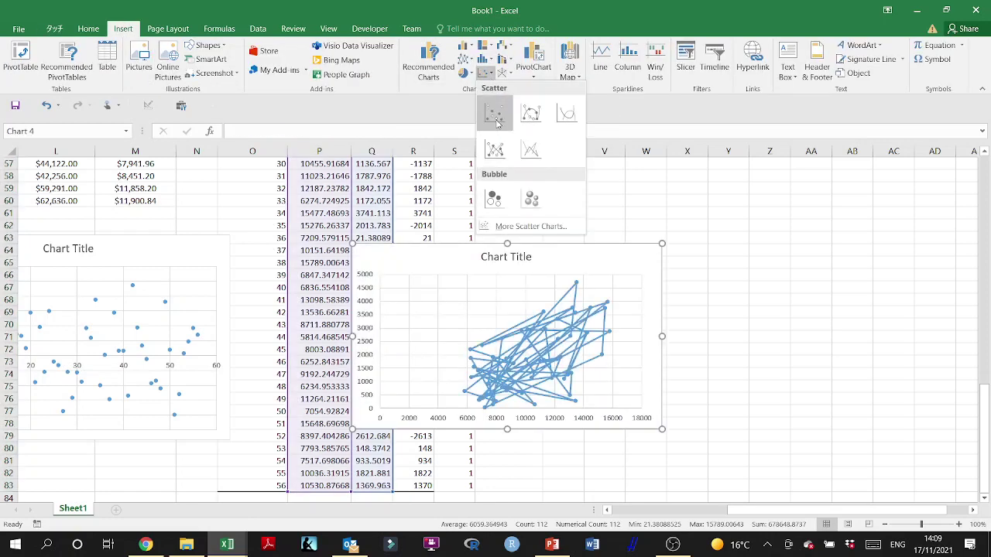
{"action": "left_click", "coordinate": [497, 120]}
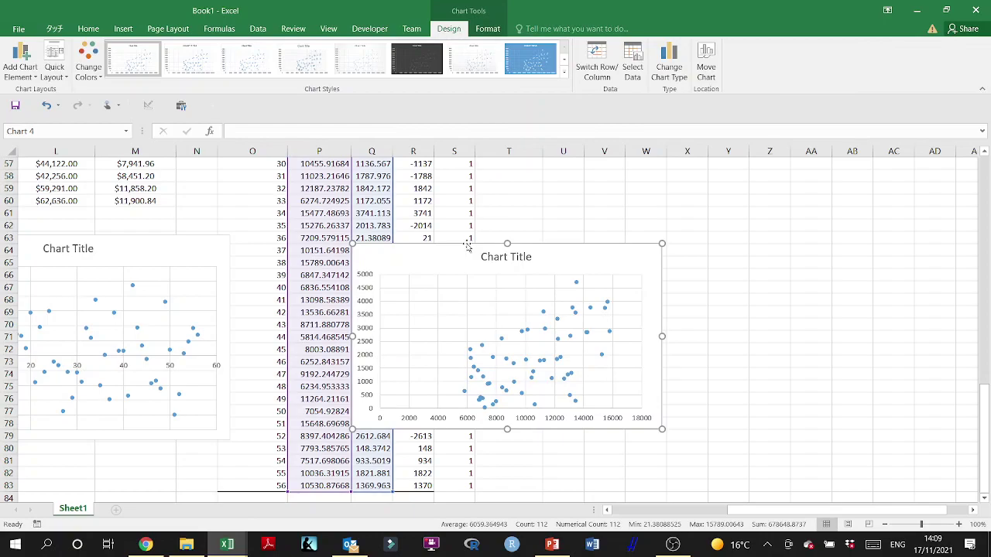
Step: Relocate the new chart to cell U36 beneath the Homoscedasticity Assumption heading
{"action": "key", "text": "ctrl+z"}
{"action": "scroll", "coordinate": [664, 287], "scroll_direction": "up", "scroll_amount": 15}
{"action": "scroll", "coordinate": [664, 287], "scroll_direction": "down", "scroll_amount": 5}
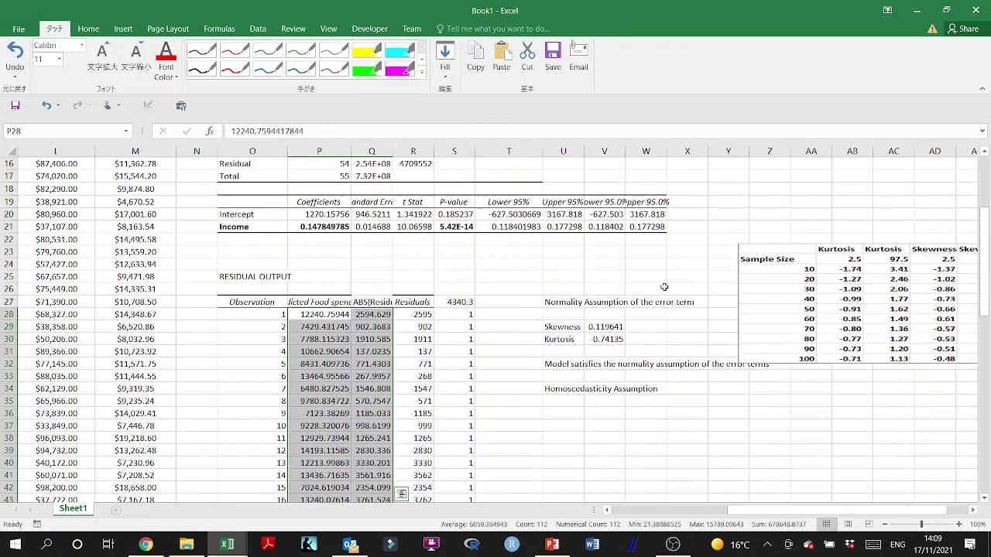
{"action": "scroll", "coordinate": [663, 287], "scroll_direction": "down", "scroll_amount": 2}
{"action": "left_click", "coordinate": [570, 338]}
{"action": "key", "text": "ctrl+v"}
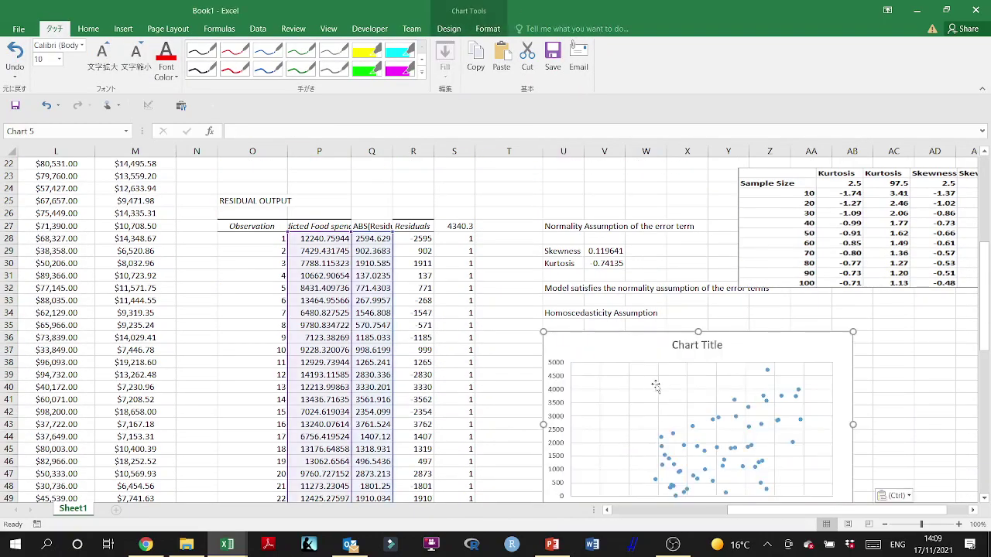
{"action": "scroll", "coordinate": [656, 386], "scroll_direction": "right", "scroll_amount": 3}
{"action": "scroll", "coordinate": [656, 386], "scroll_direction": "down", "scroll_amount": 3}
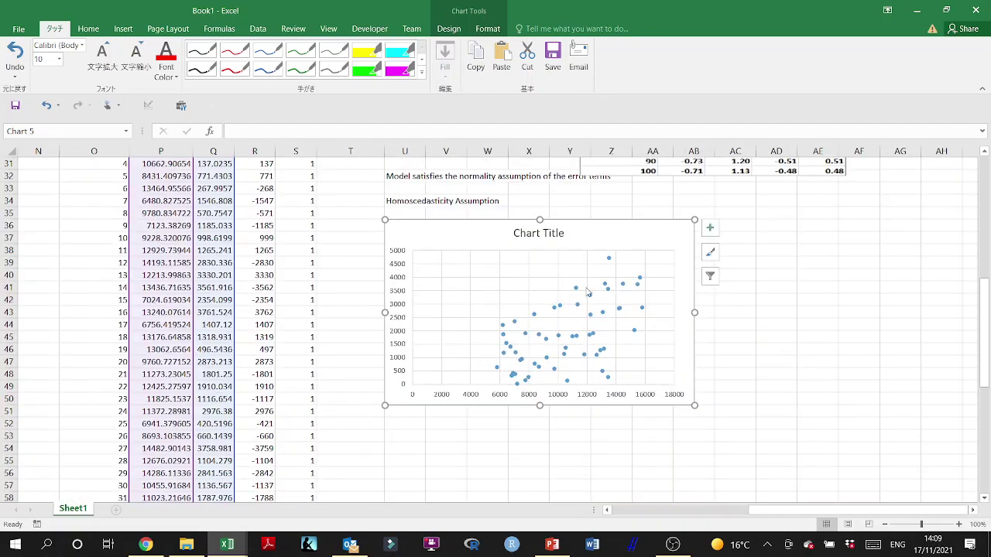
Step: Add a linear trendline showing y = 0.2304x − 603.54 and R² = 0.3288, placing the label near the title
{"action": "right_click", "coordinate": [589, 337]}
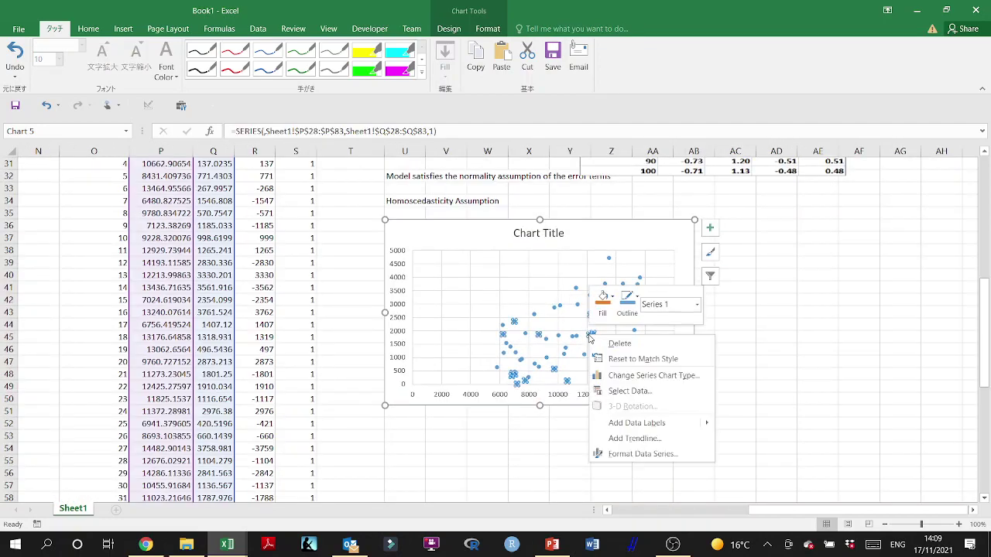
{"action": "left_click", "coordinate": [656, 438]}
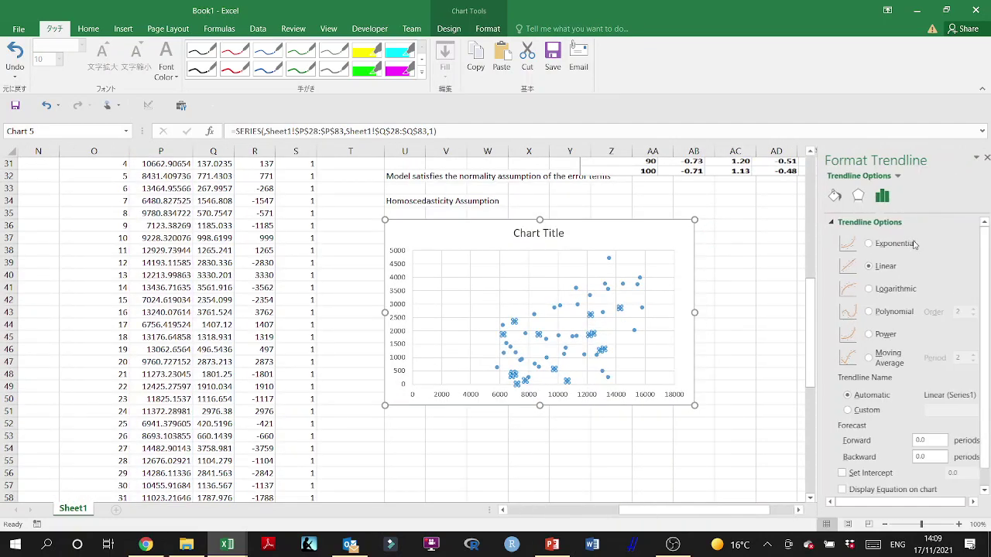
{"action": "scroll", "coordinate": [859, 488], "scroll_direction": "down", "scroll_amount": 1}
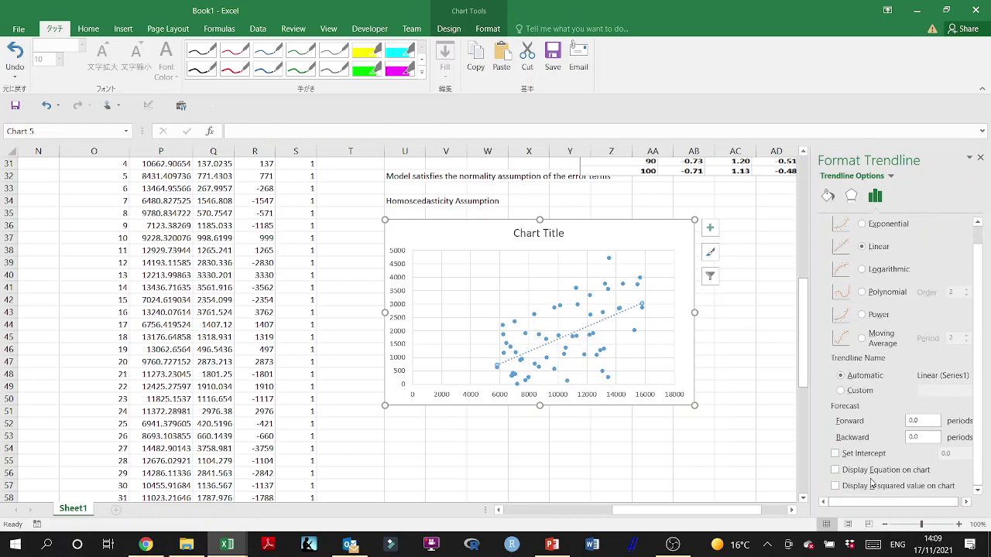
{"action": "left_click", "coordinate": [835, 470]}
{"action": "left_click", "coordinate": [835, 486]}
{"action": "left_click", "coordinate": [615, 304]}
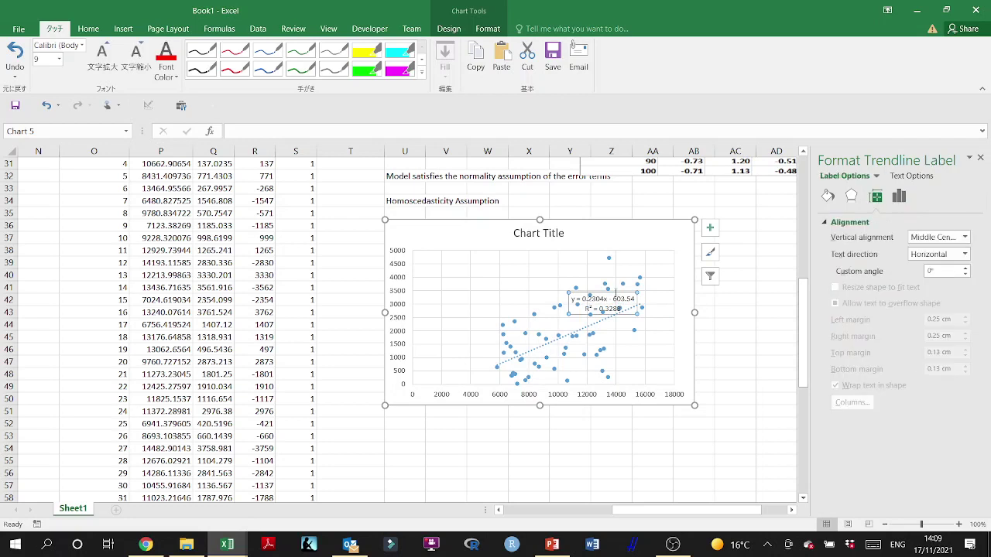
{"action": "left_click_drag", "start_coordinate": [617, 293], "coordinate": [646, 225]}
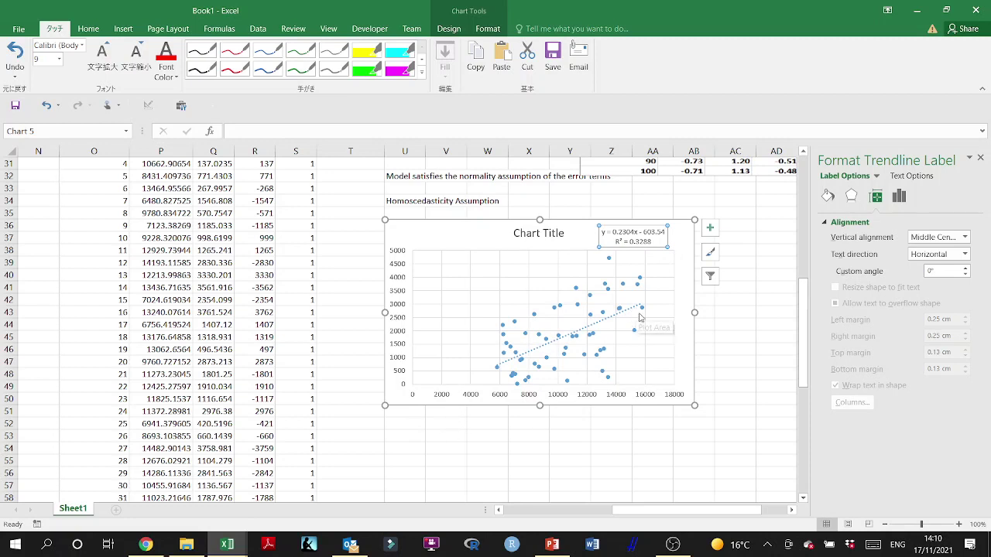
{"action": "left_click", "coordinate": [404, 439]}
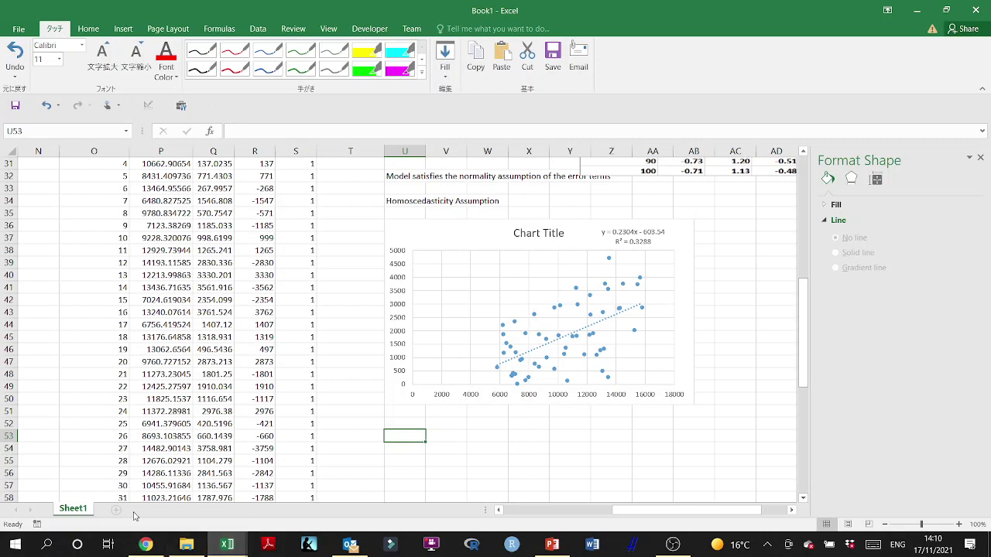
Step: Type the 'Bruesch and Pagan test' heading in U53 and 'Squared Residuals' in T27
{"action": "type", "text": "Brues"}
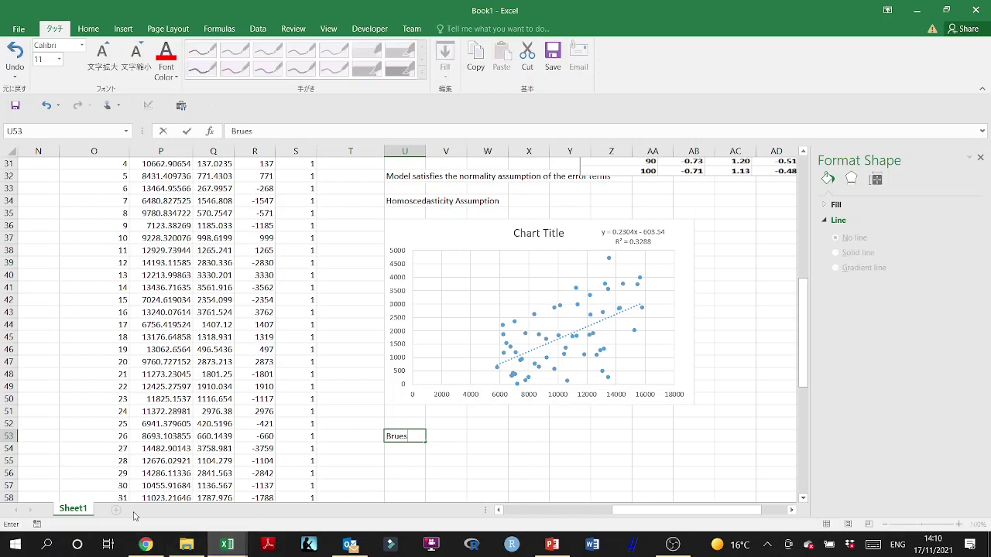
{"action": "type", "text": "ch and Pagan tes"}
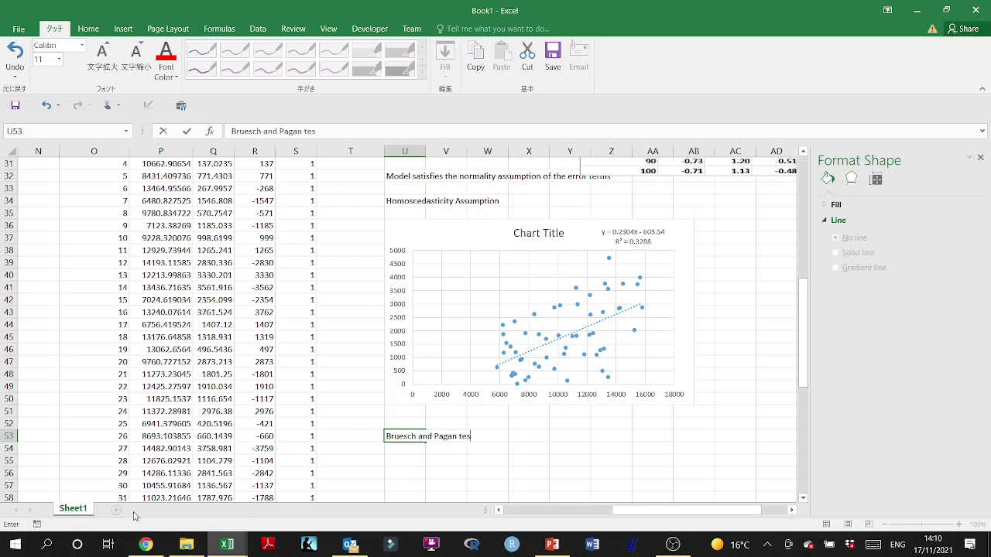
{"action": "type", "text": "t"}
{"action": "key", "text": "Return"}
{"action": "key", "text": "Return"}
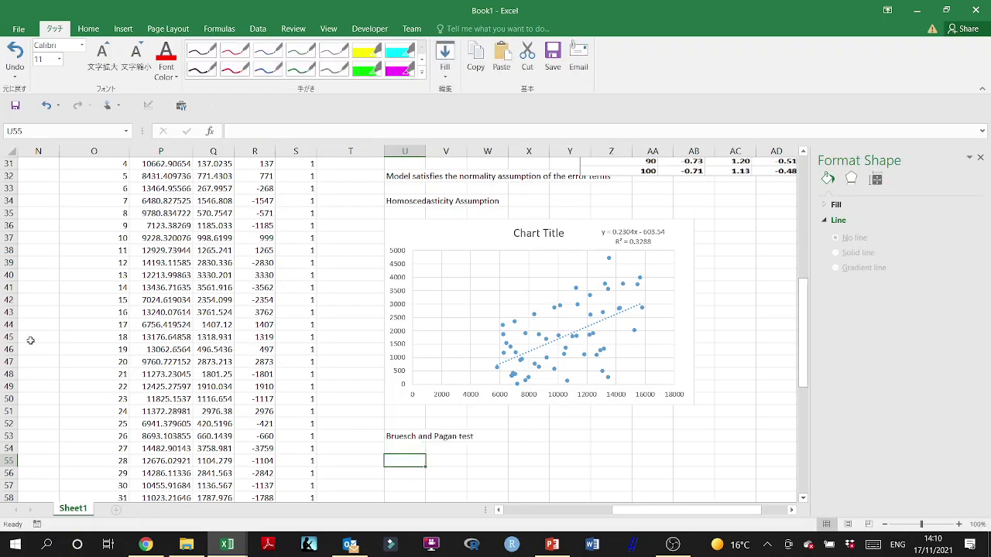
{"action": "scroll", "coordinate": [286, 309], "scroll_direction": "up", "scroll_amount": 4}
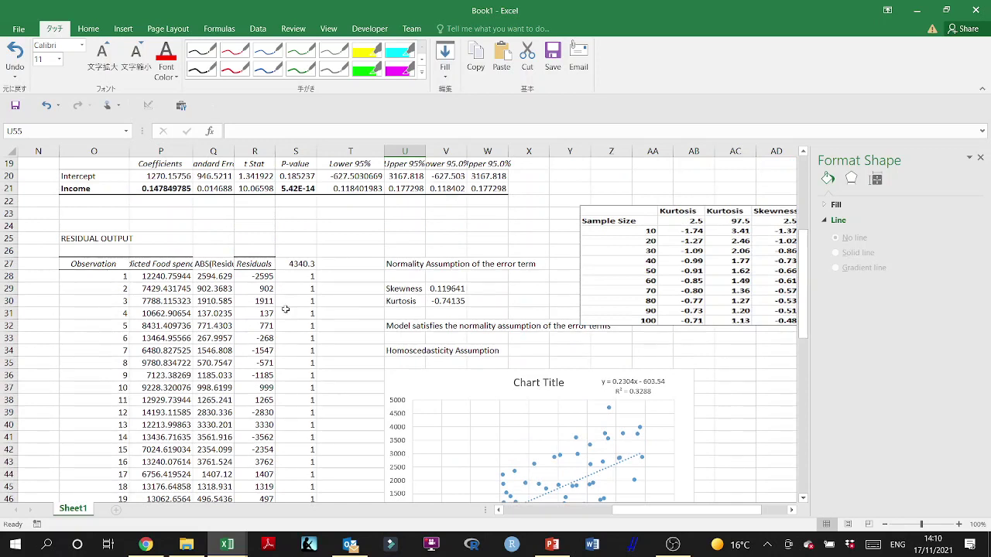
{"action": "left_click", "coordinate": [349, 264]}
{"action": "type", "text": "Squar"}
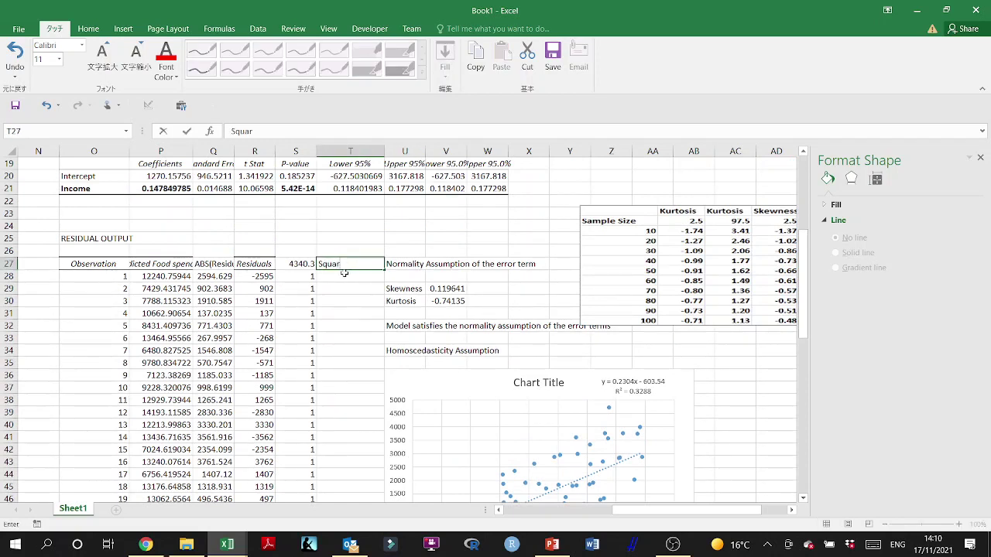
{"action": "type", "text": "ed Residuals"}
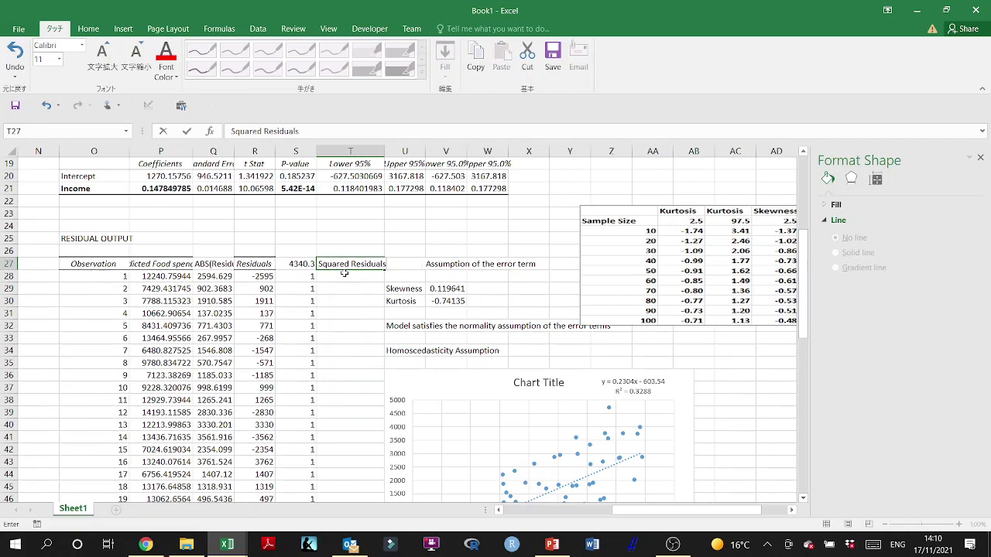
{"action": "key", "text": "Return"}
Step: Enter =R28*R28 in T28 and fill it down for all 56 observations
{"action": "type", "text": "="}
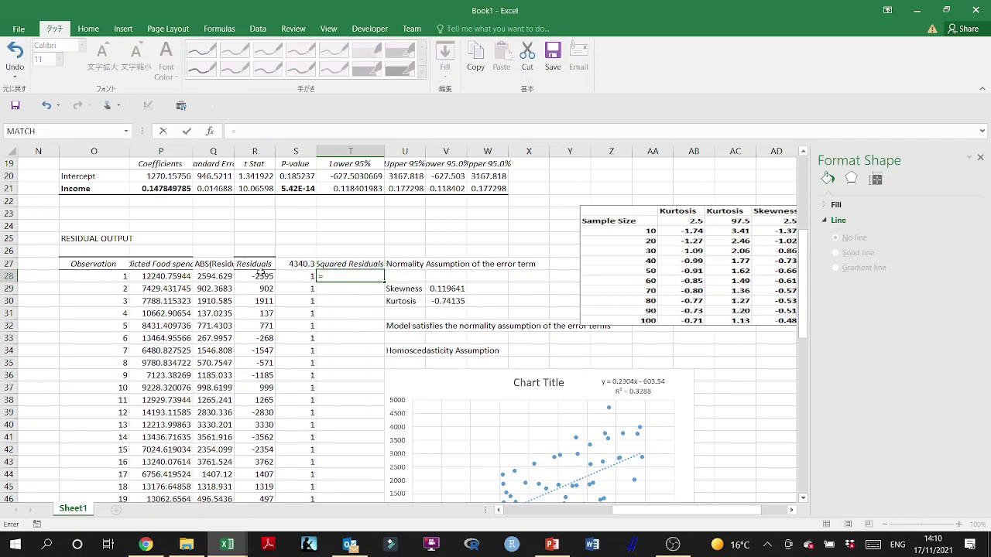
{"action": "left_click", "coordinate": [261, 276]}
{"action": "type", "text": "("}
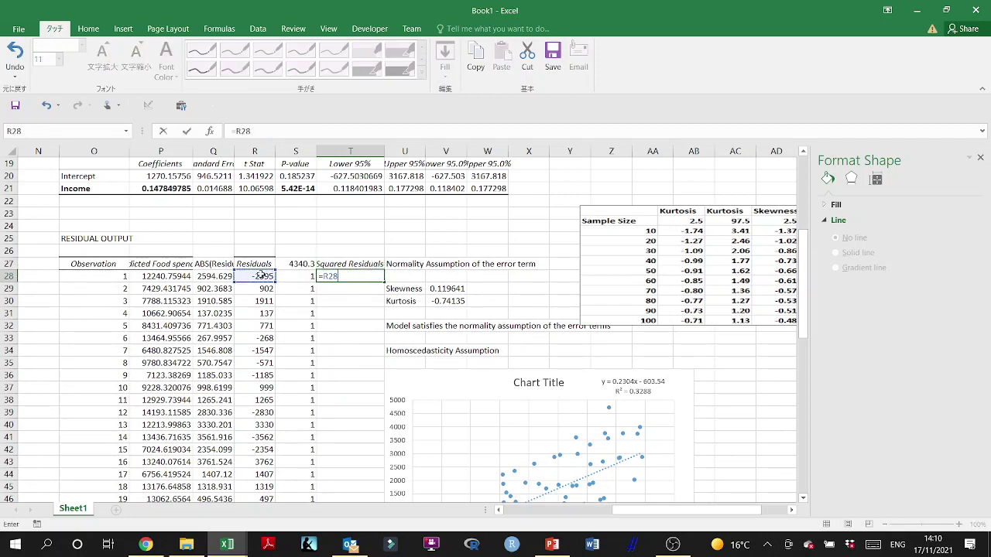
{"action": "left_click", "coordinate": [262, 276]}
{"action": "key", "text": "Return"}
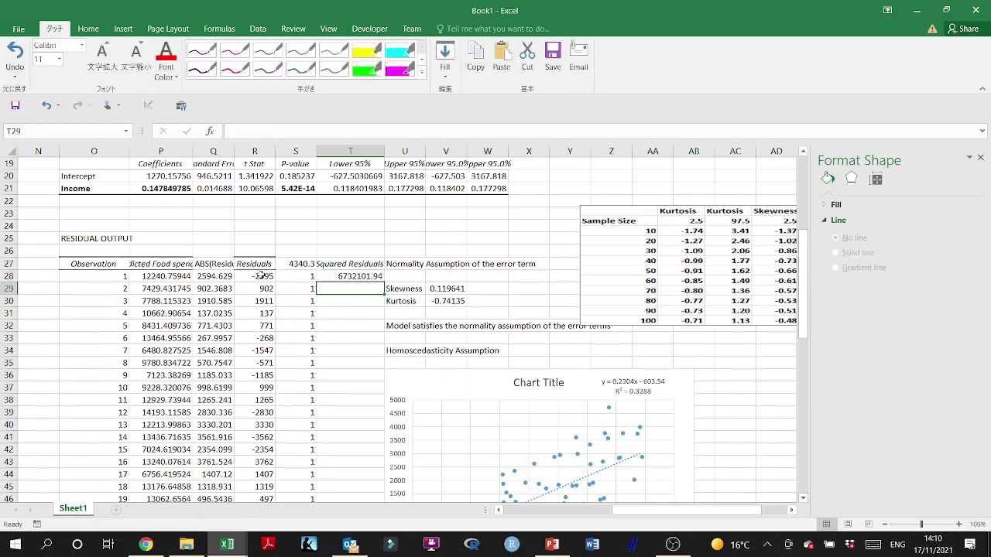
{"action": "left_click", "coordinate": [355, 276]}
{"action": "double_click", "coordinate": [383, 284]}
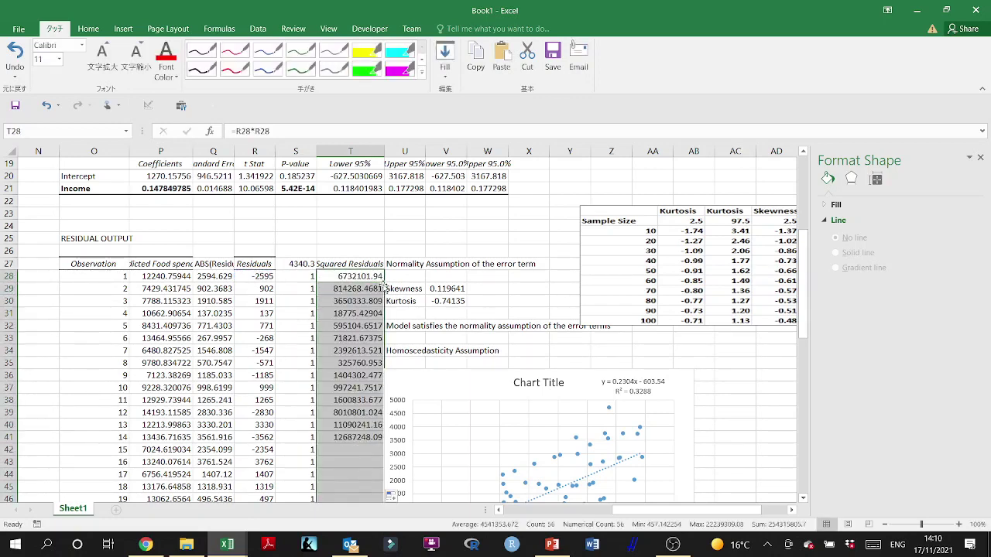
{"action": "scroll", "coordinate": [482, 400], "scroll_direction": "down", "scroll_amount": 4}
{"action": "scroll", "coordinate": [481, 401], "scroll_direction": "down", "scroll_amount": 5}
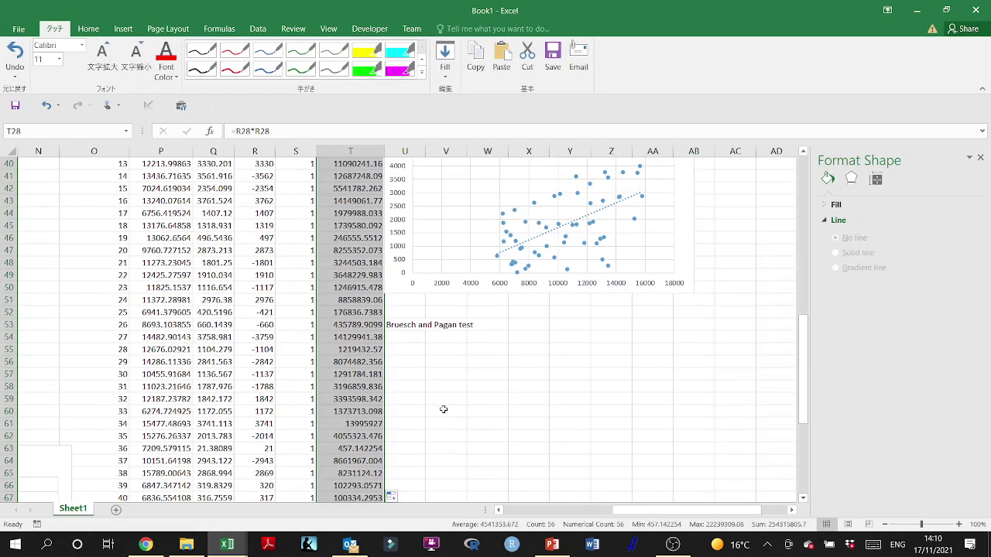
{"action": "scroll", "coordinate": [442, 376], "scroll_direction": "up", "scroll_amount": 15}
Step: Open the Data Analysis Regression tool and set the Y range to the squared residuals
{"action": "left_click", "coordinate": [123, 28]}
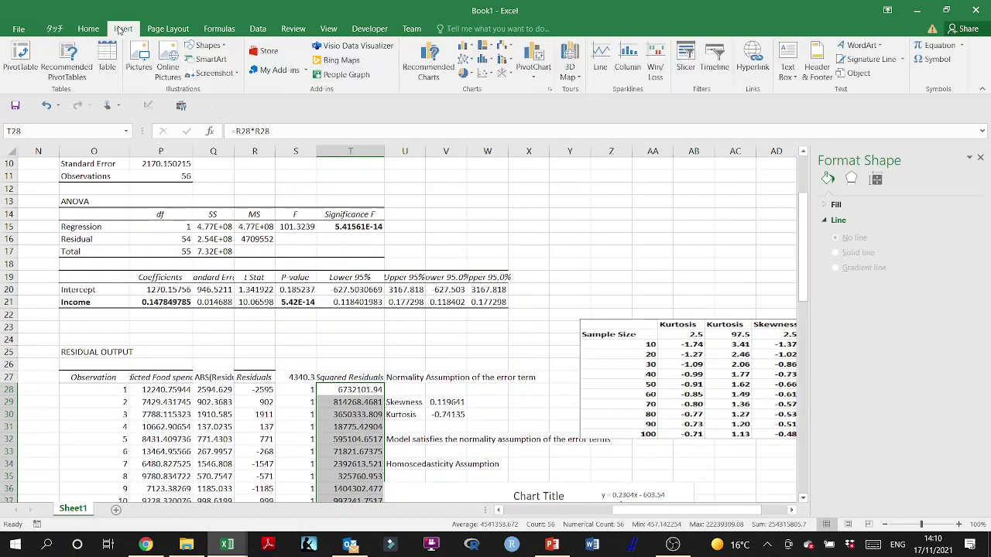
{"action": "left_click", "coordinate": [258, 28]}
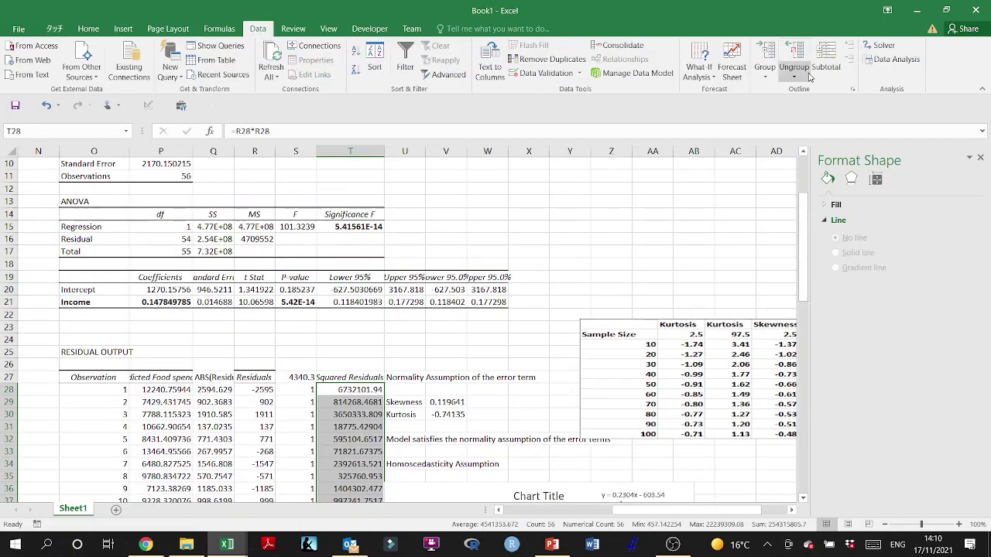
{"action": "left_click", "coordinate": [892, 59]}
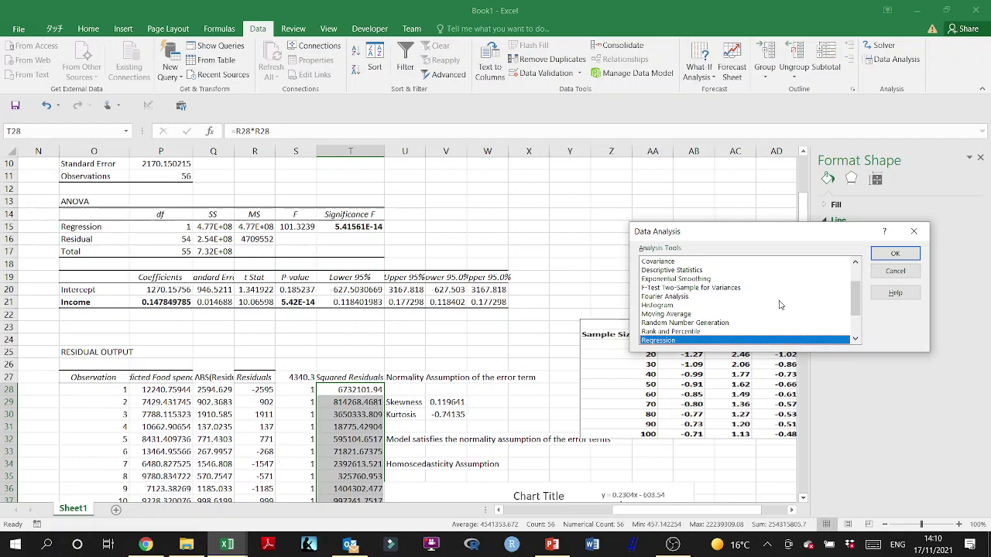
{"action": "left_click", "coordinate": [894, 253]}
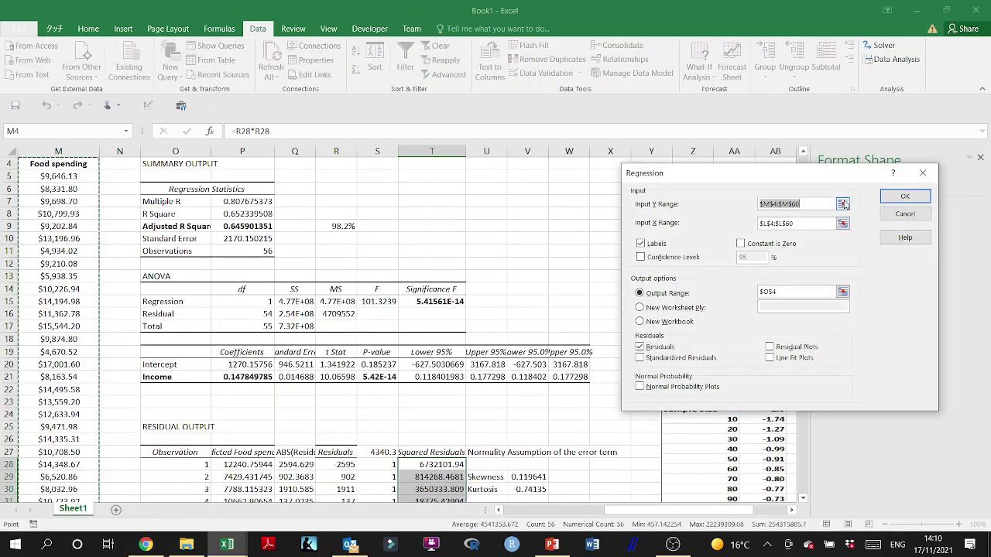
{"action": "left_click", "coordinate": [842, 203]}
{"action": "scroll", "coordinate": [445, 306], "scroll_direction": "down", "scroll_amount": 5}
{"action": "left_click", "coordinate": [445, 276]}
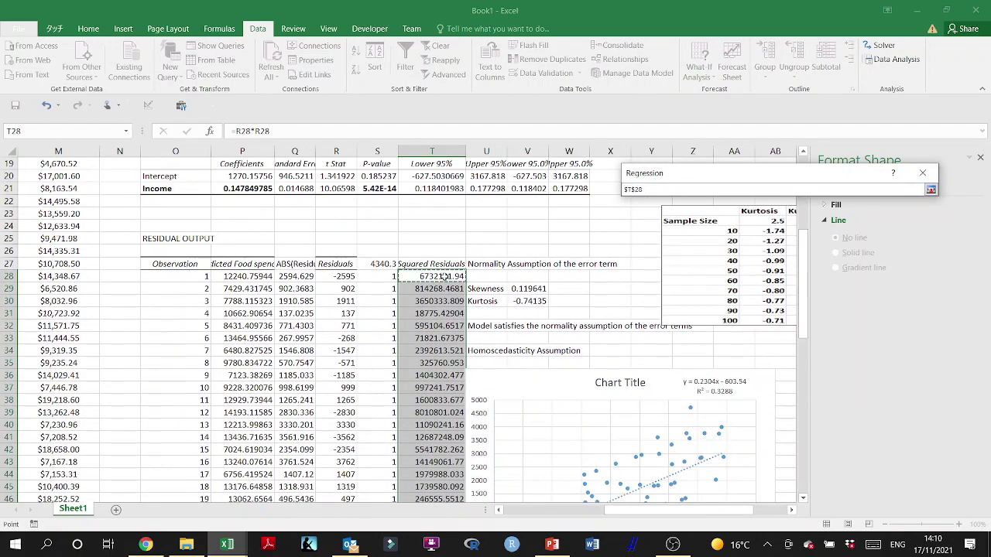
{"action": "key", "text": "Return"}
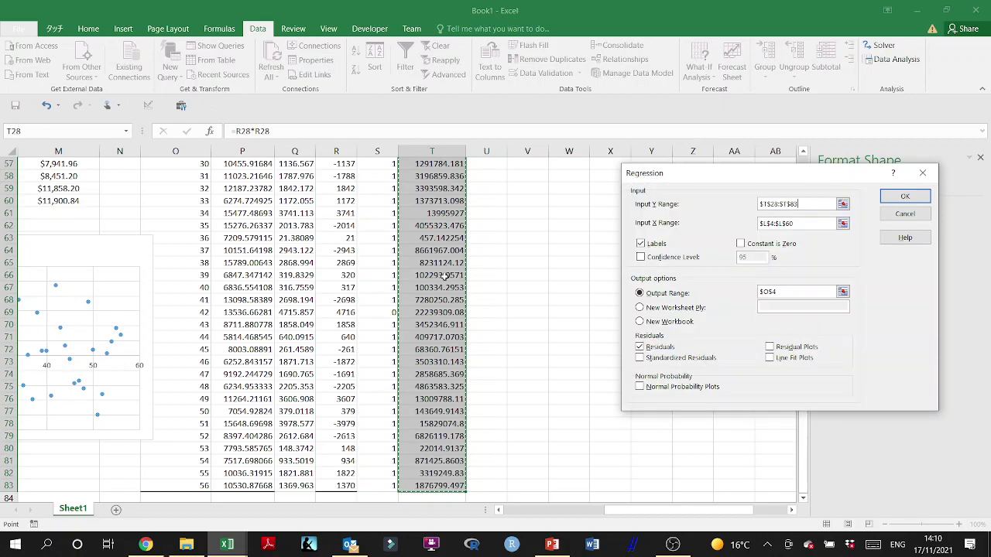
Step: Set the regression X range to the Income column from its header down
{"action": "left_click", "coordinate": [841, 223]}
{"action": "scroll", "coordinate": [596, 284], "scroll_direction": "up", "scroll_amount": 1}
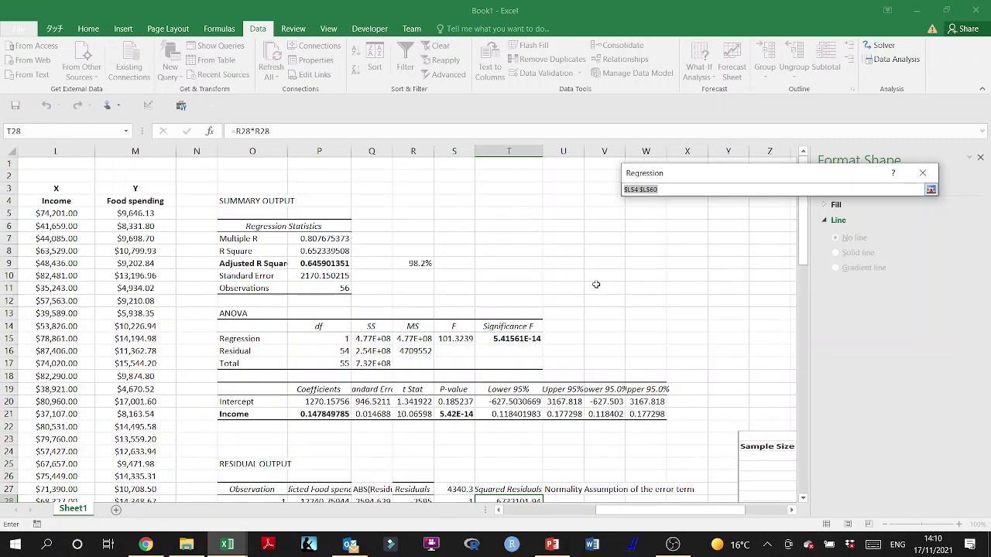
{"action": "scroll", "coordinate": [595, 284], "scroll_direction": "left", "scroll_amount": 3}
{"action": "left_click", "coordinate": [397, 202]}
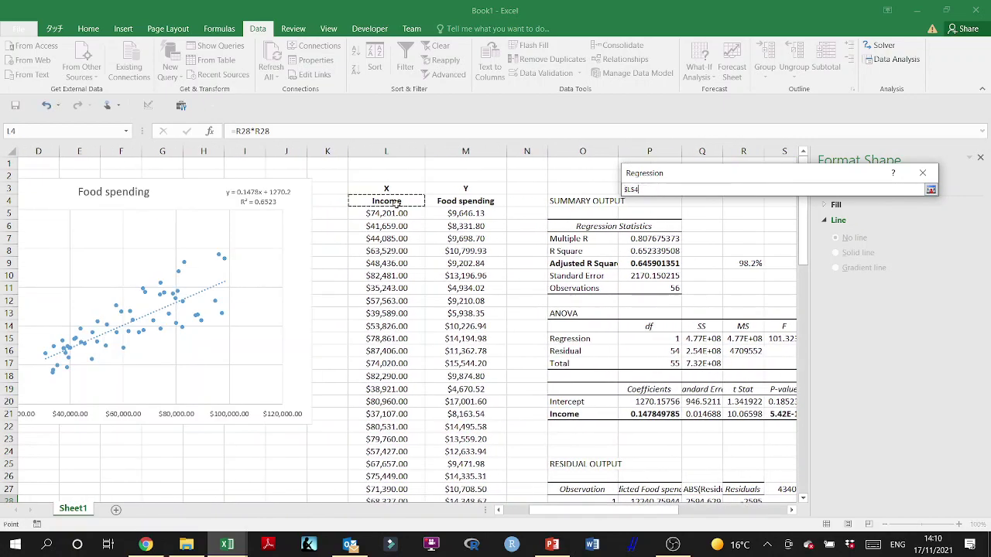
{"action": "key", "text": "ctrl+shift+Down"}
{"action": "key", "text": "Return"}
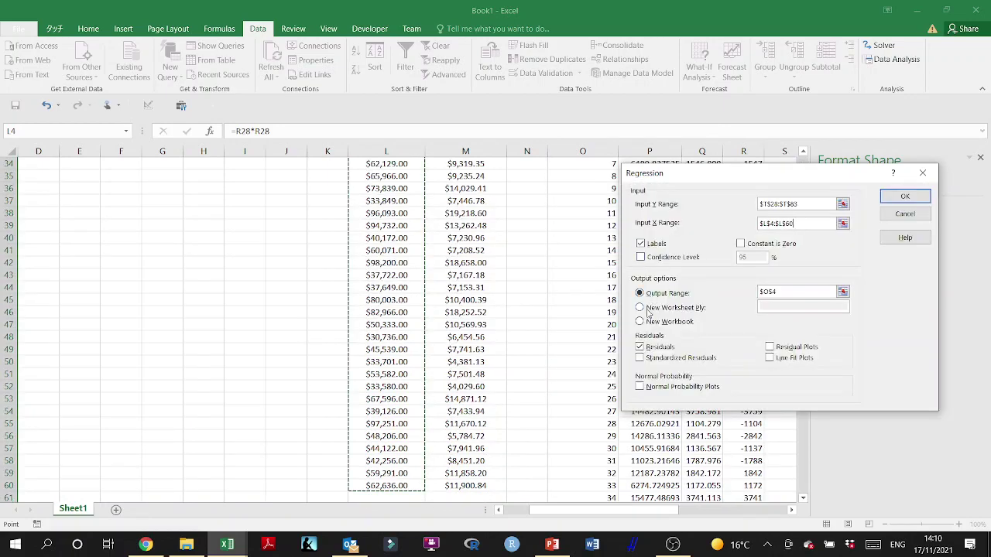
Step: Set the output location to U55 and run, dismissing the mismatched ranges error
{"action": "left_click", "coordinate": [842, 291]}
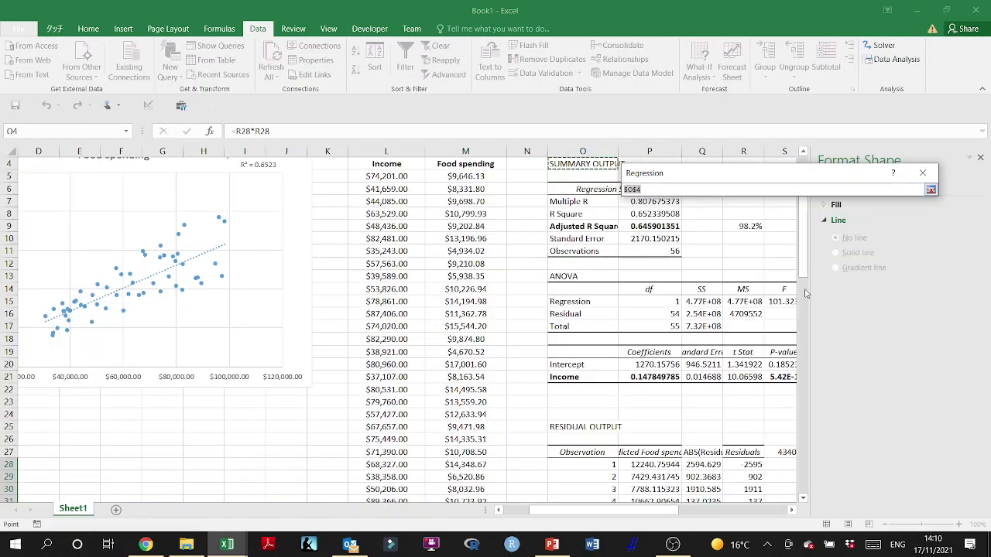
{"action": "scroll", "coordinate": [692, 289], "scroll_direction": "right", "scroll_amount": 5}
{"action": "scroll", "coordinate": [691, 288], "scroll_direction": "down", "scroll_amount": 7}
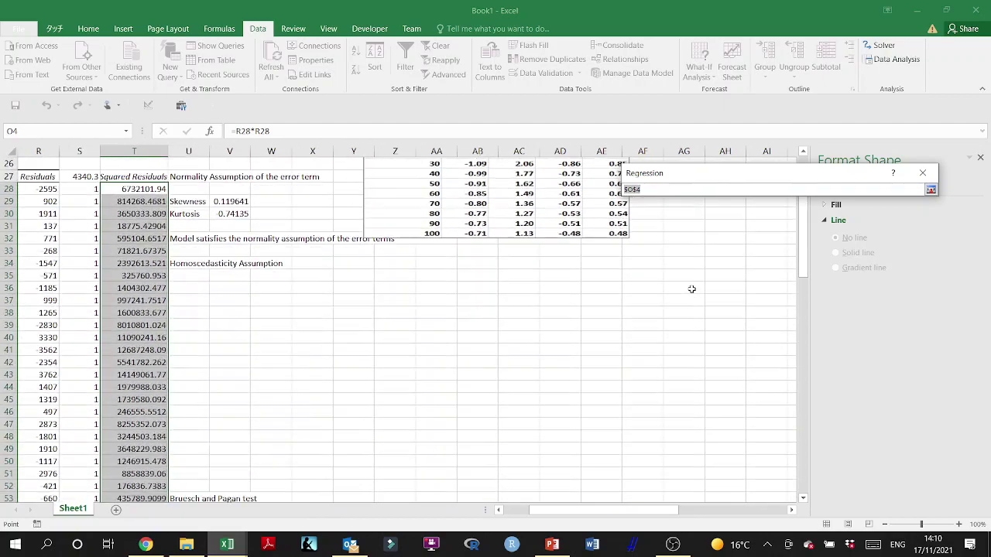
{"action": "scroll", "coordinate": [691, 289], "scroll_direction": "left", "scroll_amount": 3}
{"action": "scroll", "coordinate": [462, 438], "scroll_direction": "down", "scroll_amount": 3}
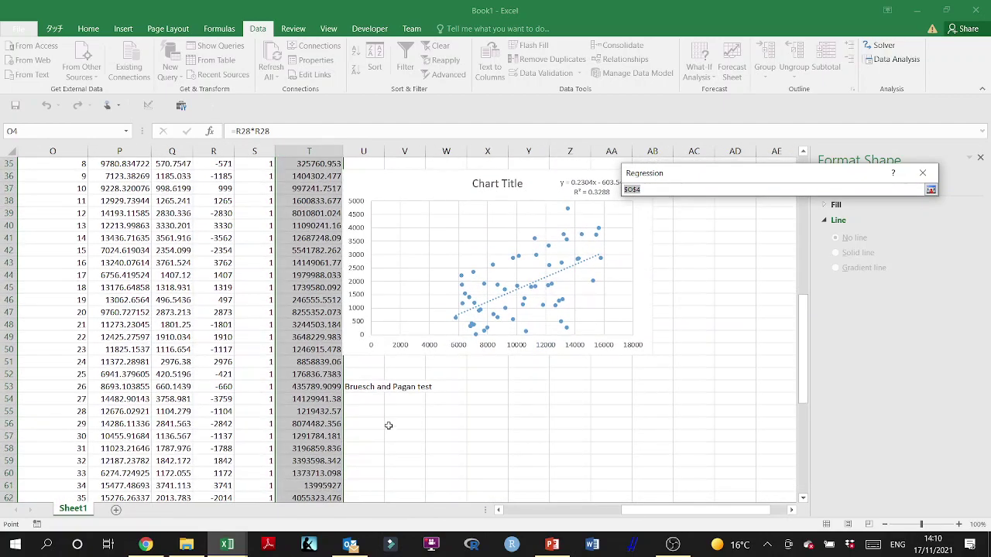
{"action": "left_click", "coordinate": [373, 410]}
{"action": "left_click", "coordinate": [931, 191]}
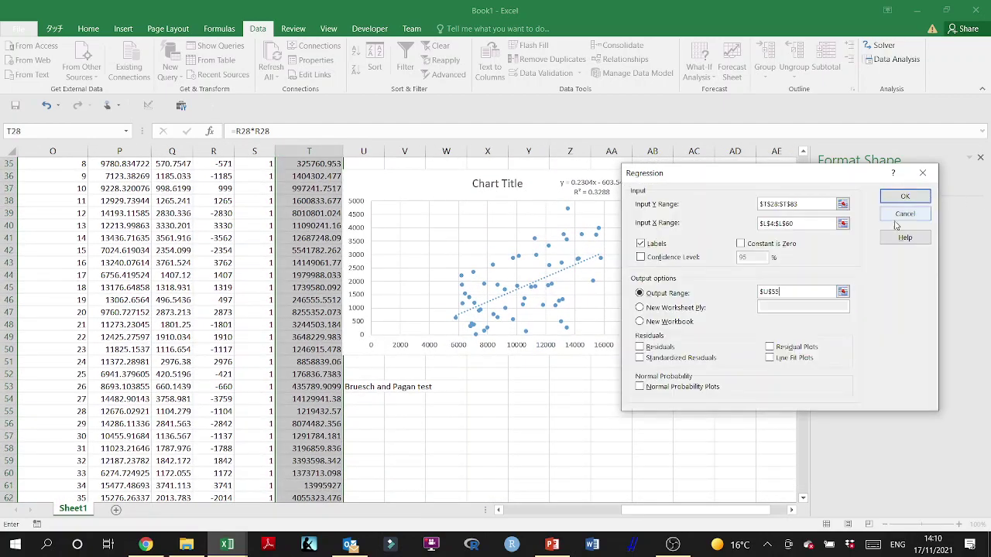
{"action": "left_click", "coordinate": [904, 198]}
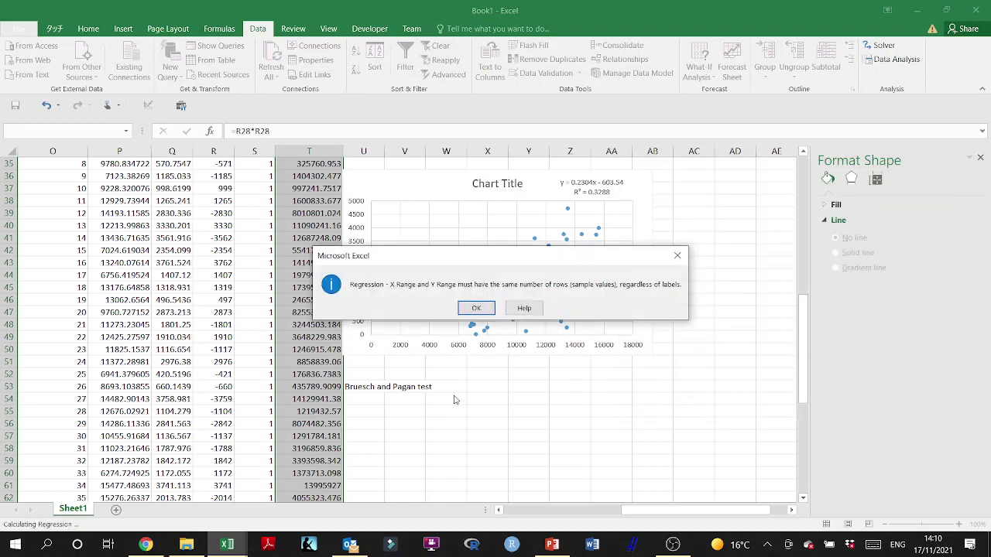
{"action": "left_click", "coordinate": [476, 308]}
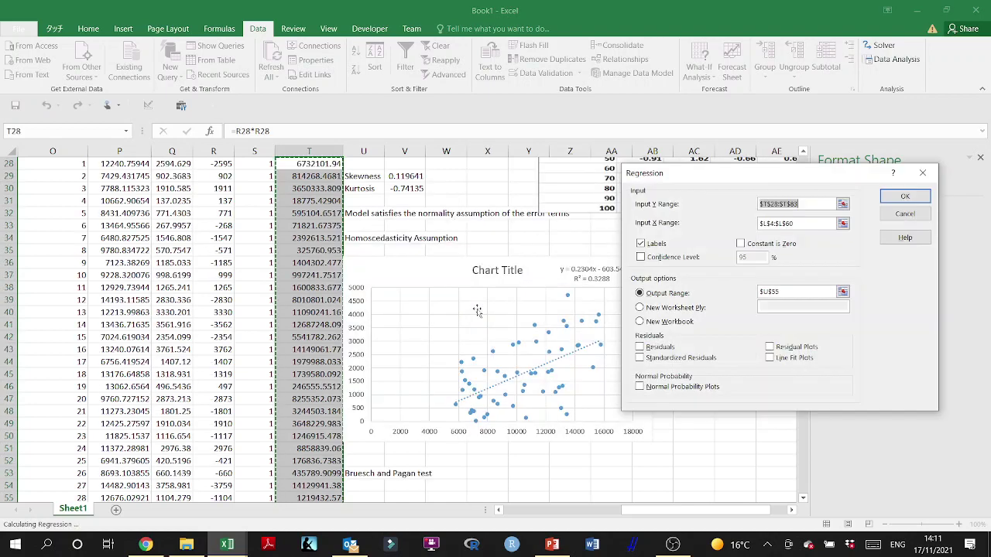
Step: Reset the Y range to T27:T83 including the header and rerun the regression
{"action": "left_click", "coordinate": [842, 204]}
{"action": "scroll", "coordinate": [391, 246], "scroll_direction": "up", "scroll_amount": 4}
{"action": "left_click", "coordinate": [318, 301]}
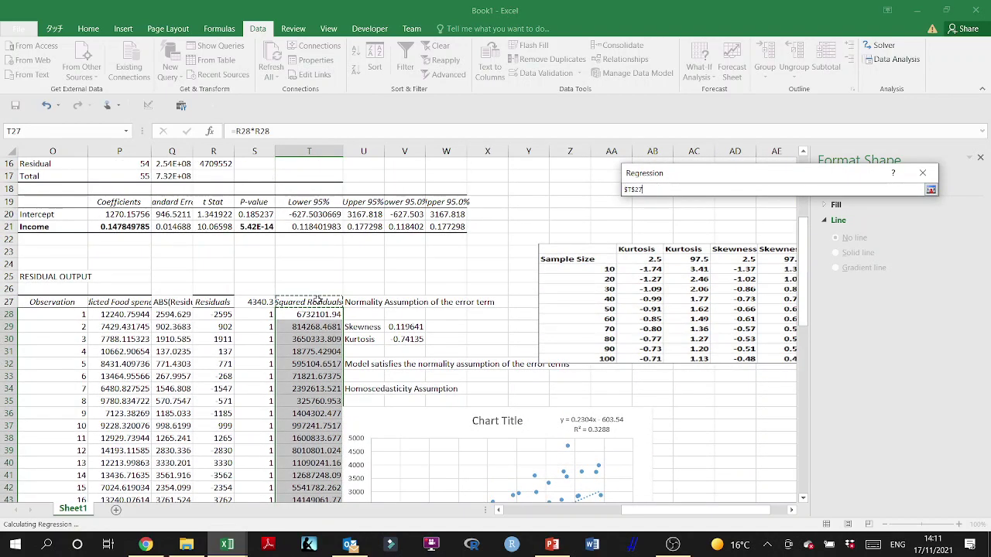
{"action": "key", "text": "ctrl+shift+Down"}
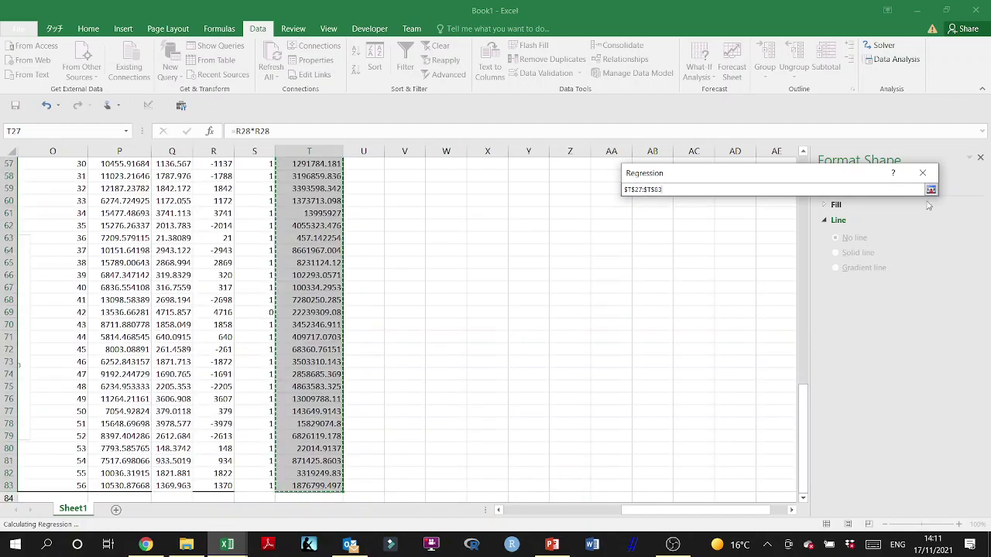
{"action": "left_click", "coordinate": [930, 189]}
{"action": "left_click", "coordinate": [904, 195]}
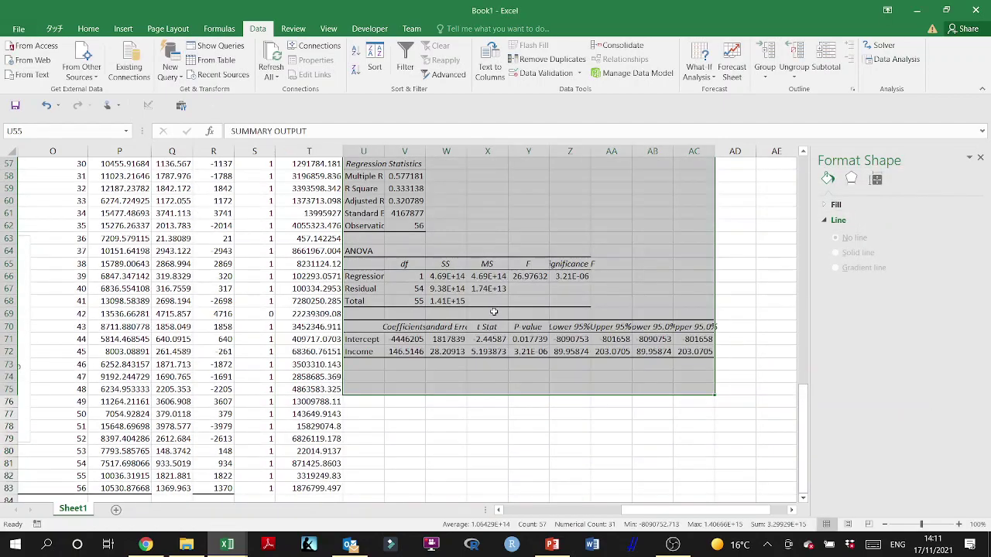
Step: Shift the regression output to V55 and the Bruesch and Pagan heading to V53
{"action": "scroll", "coordinate": [492, 311], "scroll_direction": "up", "scroll_amount": 4}
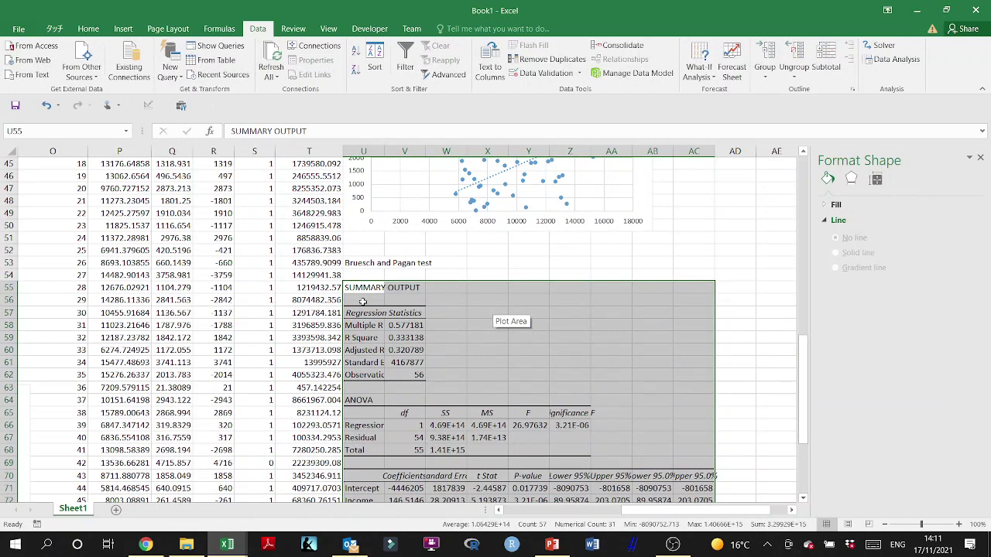
{"action": "left_click_drag", "start_coordinate": [383, 286], "coordinate": [431, 290]}
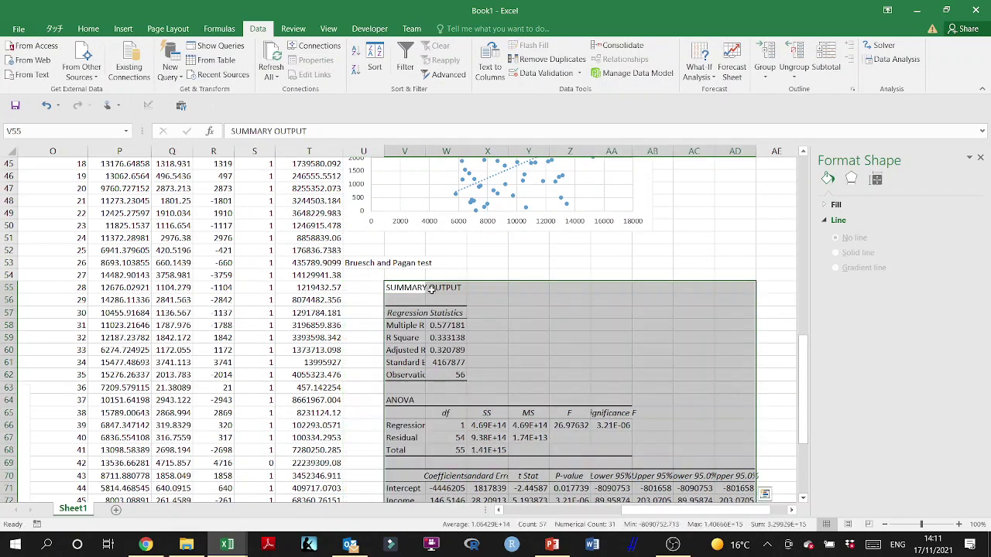
{"action": "left_click", "coordinate": [373, 264]}
{"action": "key", "text": "ctrl+c"}
{"action": "left_click", "coordinate": [417, 262]}
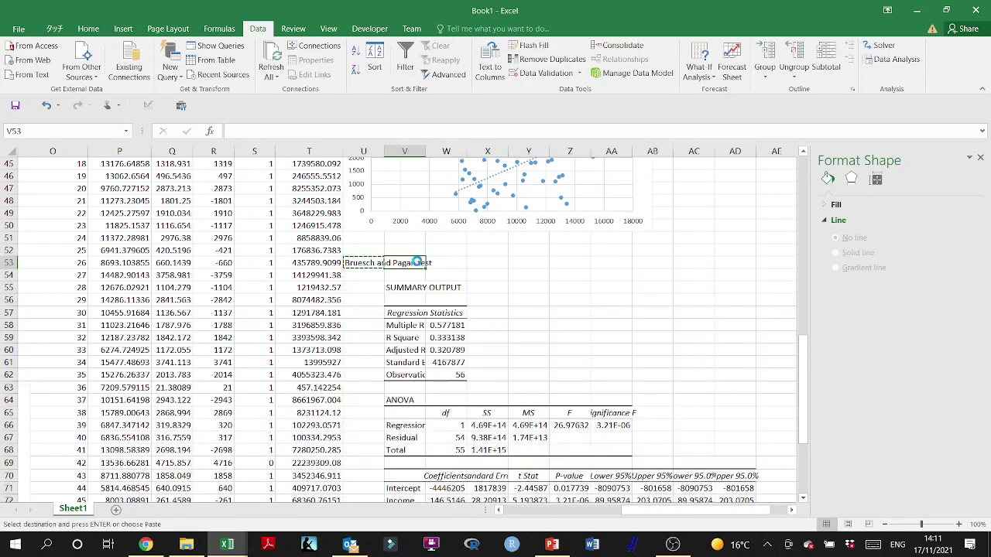
{"action": "key", "text": "ctrl+v"}
Step: Label 'Chi square statistic' and begin its AA58 formula multiplying the R Square value
{"action": "scroll", "coordinate": [548, 294], "scroll_direction": "down", "scroll_amount": 2}
{"action": "left_click", "coordinate": [530, 252]}
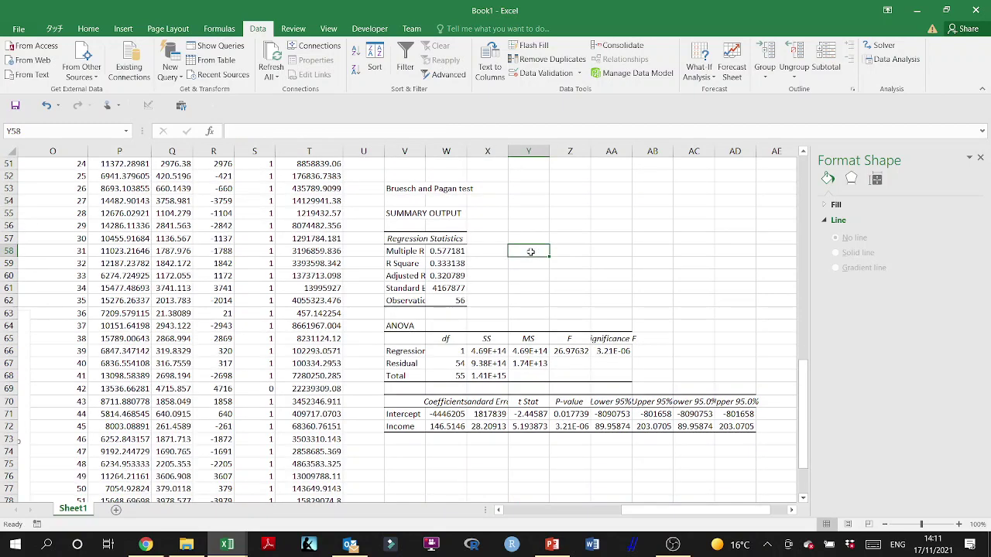
{"action": "type", "text": "Chi square statist"}
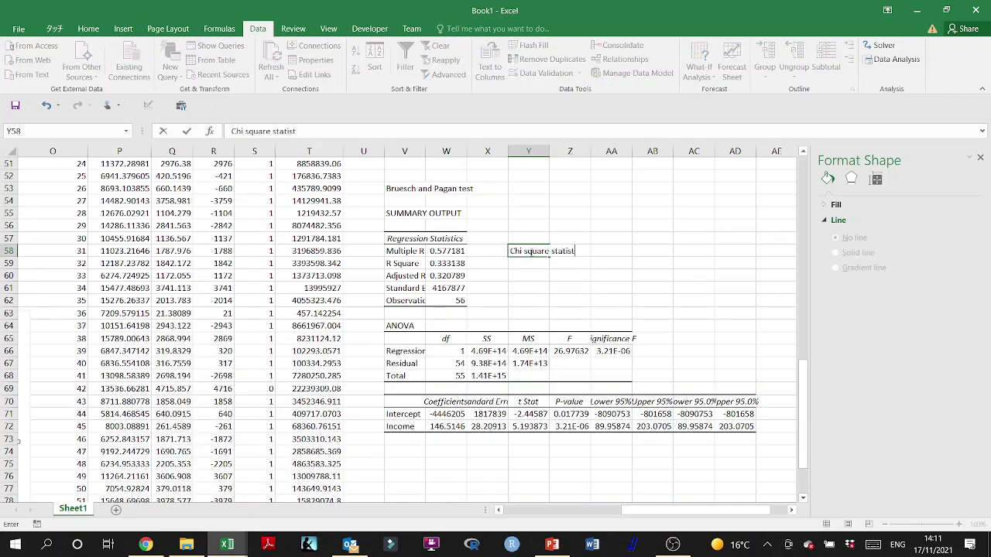
{"action": "type", "text": "ic"}
{"action": "key", "text": "Tab"}
{"action": "type", "text": "="}
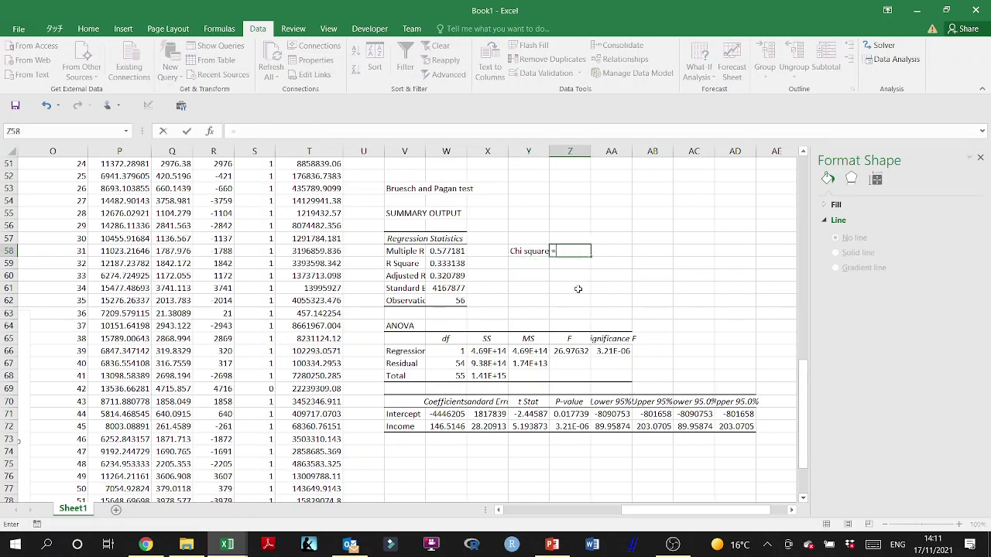
{"action": "left_click", "coordinate": [605, 251]}
{"action": "type", "text": "="}
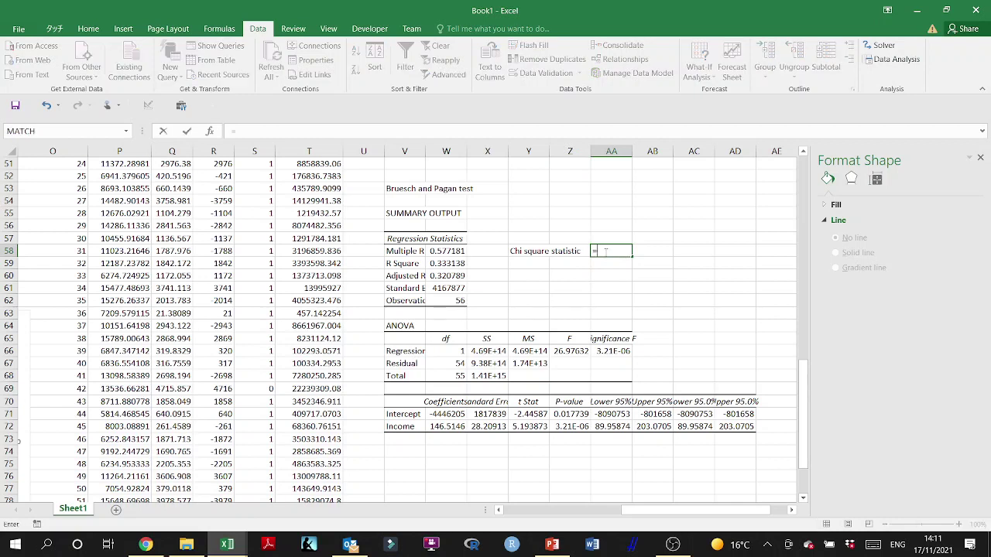
{"action": "left_click", "coordinate": [439, 264]}
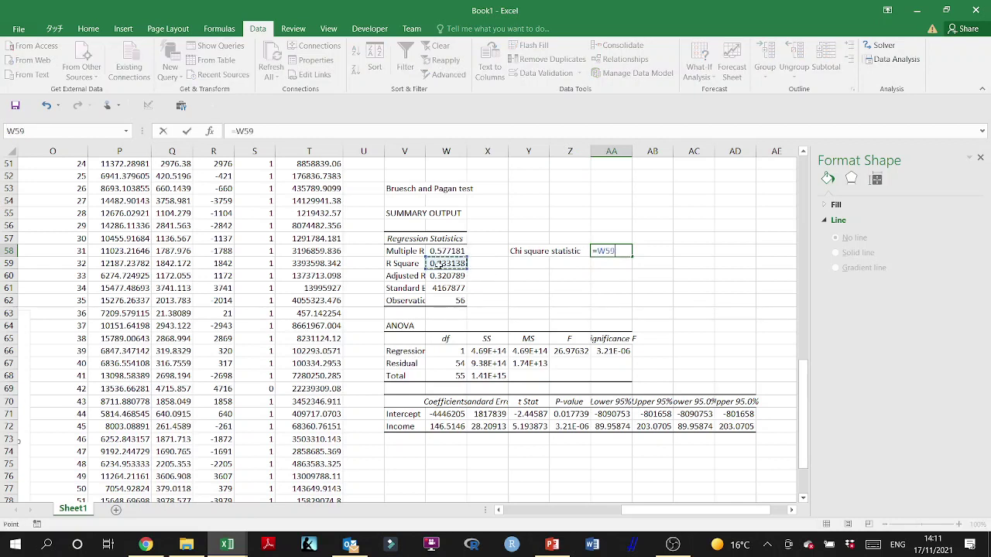
{"action": "type", "text": "*"}
Step: Finish the chi-square statistic in AA58 as =W59*W61 and label Y60 'p-value'
{"action": "left_click", "coordinate": [451, 301]}
{"action": "key", "text": "Return"}
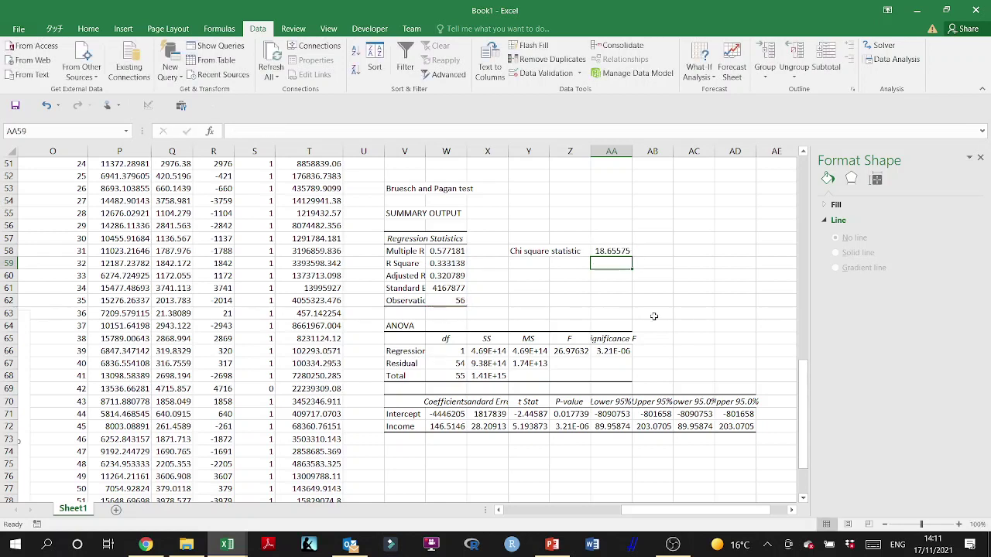
{"action": "key", "text": "Down"}
{"action": "key", "text": "Left"}
{"action": "key", "text": "Left"}
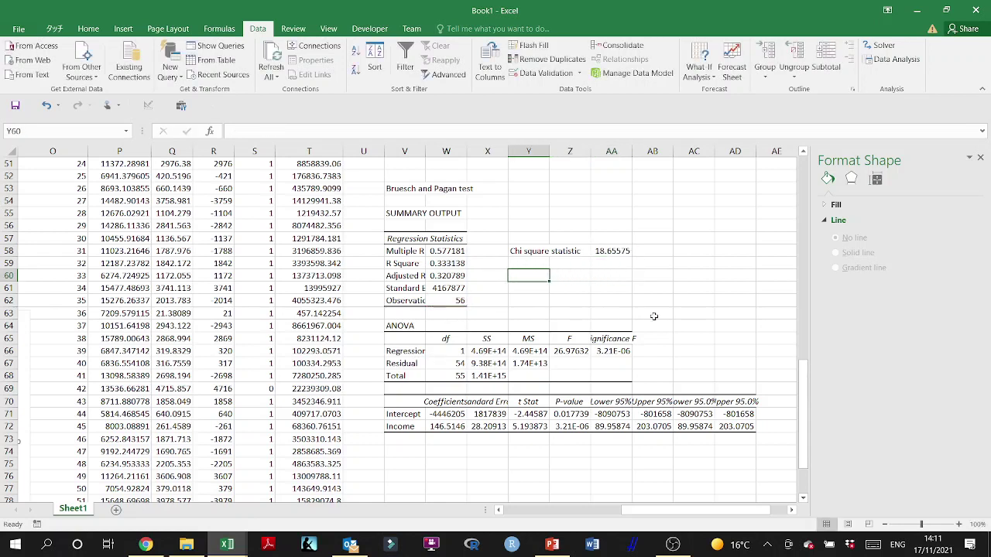
{"action": "type", "text": "p-value"}
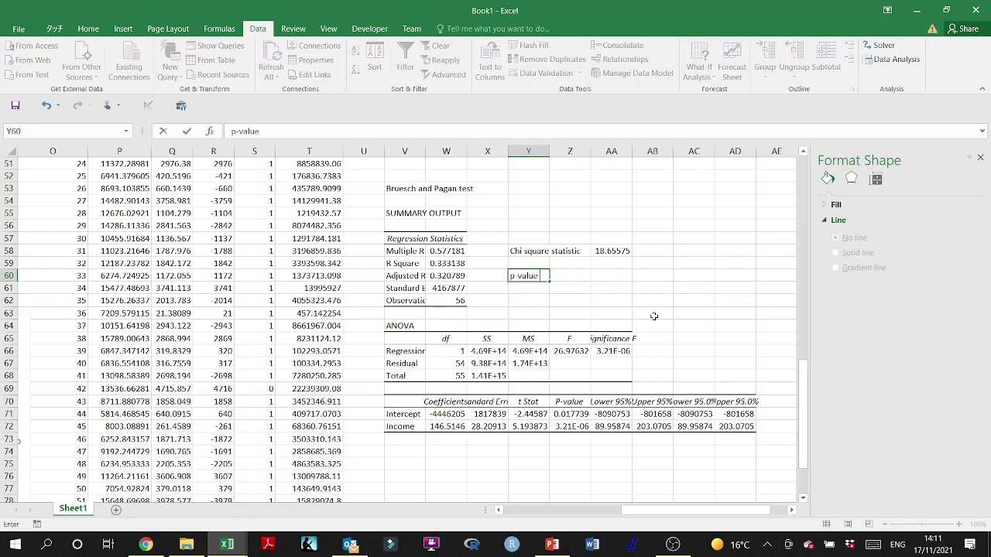
{"action": "key", "text": "Right"}
{"action": "key", "text": "Right"}
Step: Enter =CHISQ.DIST.RT(AA58,W66) in AA60, giving the p-value 1.56574E-05
{"action": "type", "text": "="}
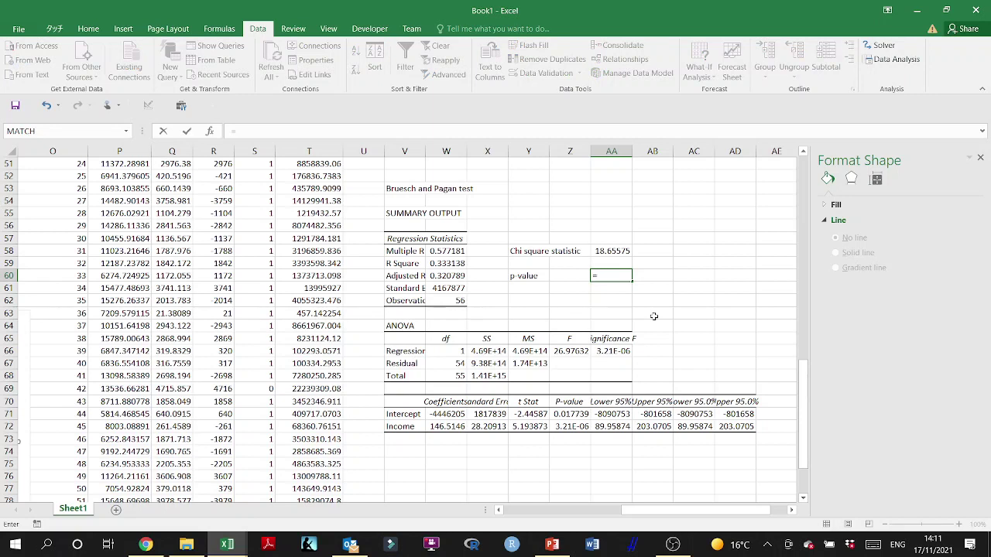
{"action": "type", "text": "chi"}
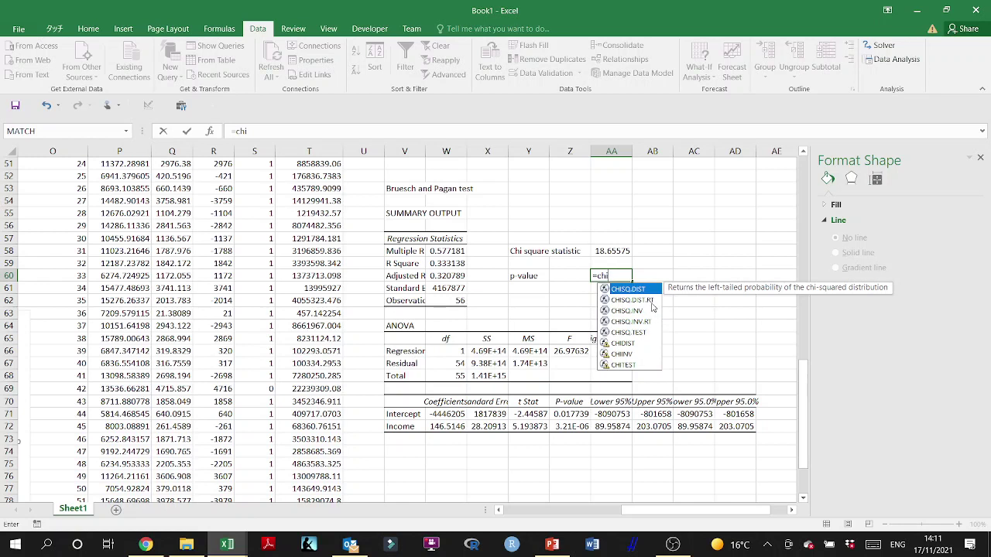
{"action": "double_click", "coordinate": [651, 303]}
{"action": "left_click", "coordinate": [617, 250]}
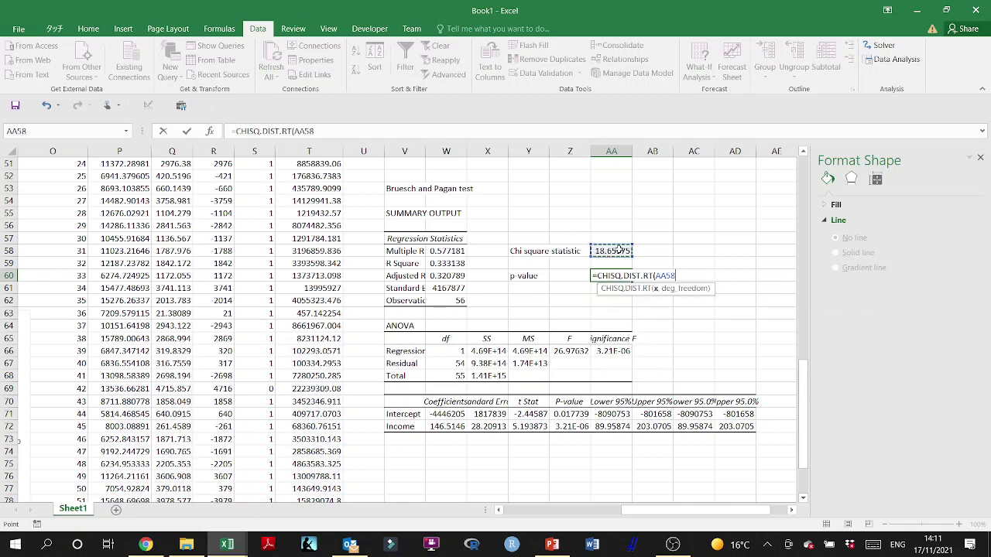
{"action": "type", "text": ","}
{"action": "left_click", "coordinate": [451, 350]}
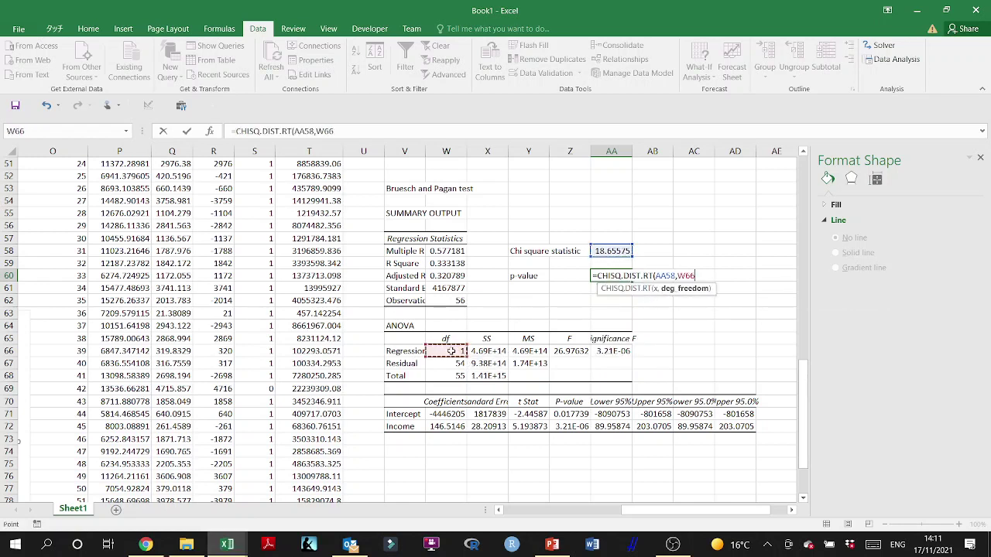
{"action": "type", "text": ")"}
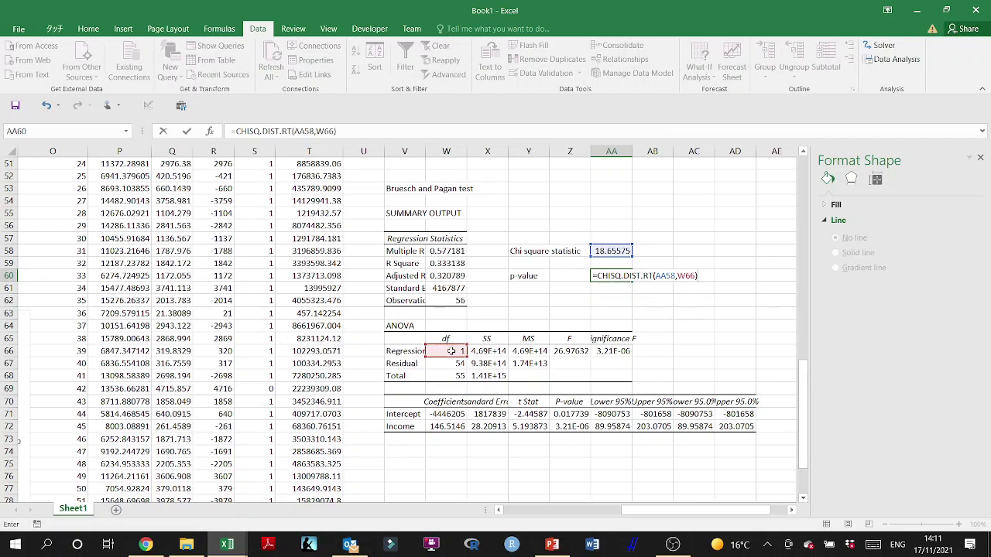
{"action": "key", "text": "Return"}
{"action": "left_click", "coordinate": [653, 277]}
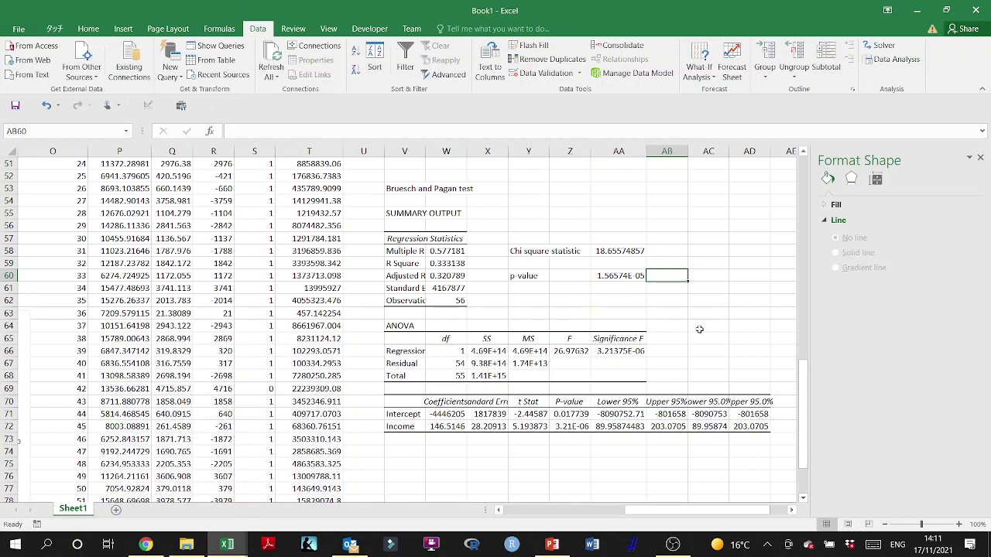
Step: Mark the p-value '< 0.05', add two heteroscedasticity conclusion lines beneath, and close the Format Shape pane
{"action": "type", "text": "< 0.05"}
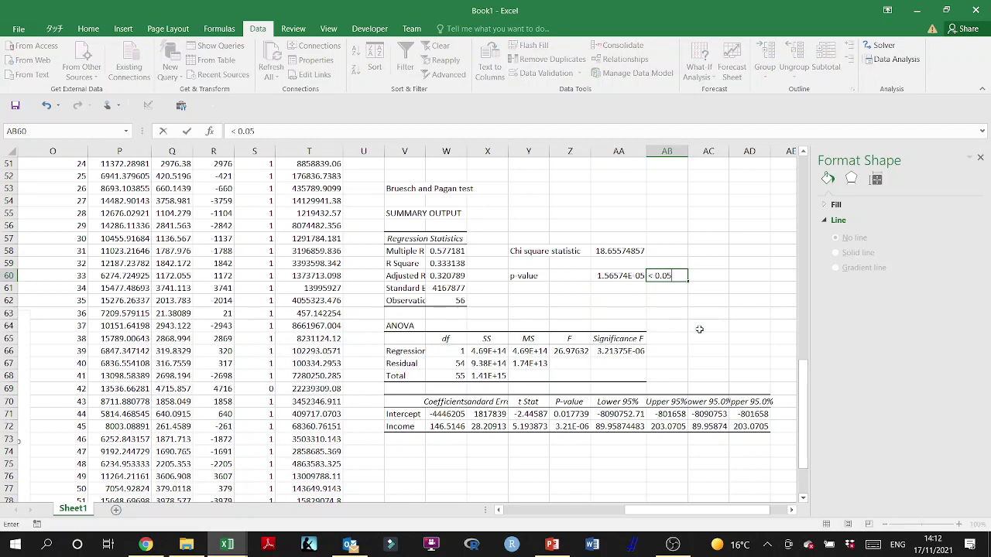
{"action": "key", "text": "Return"}
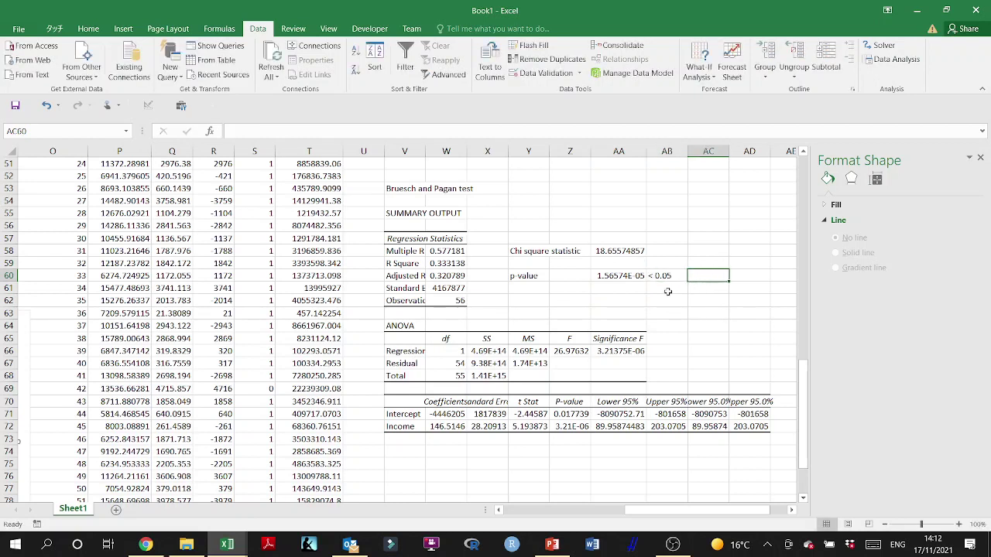
{"action": "type", "text": "The"}
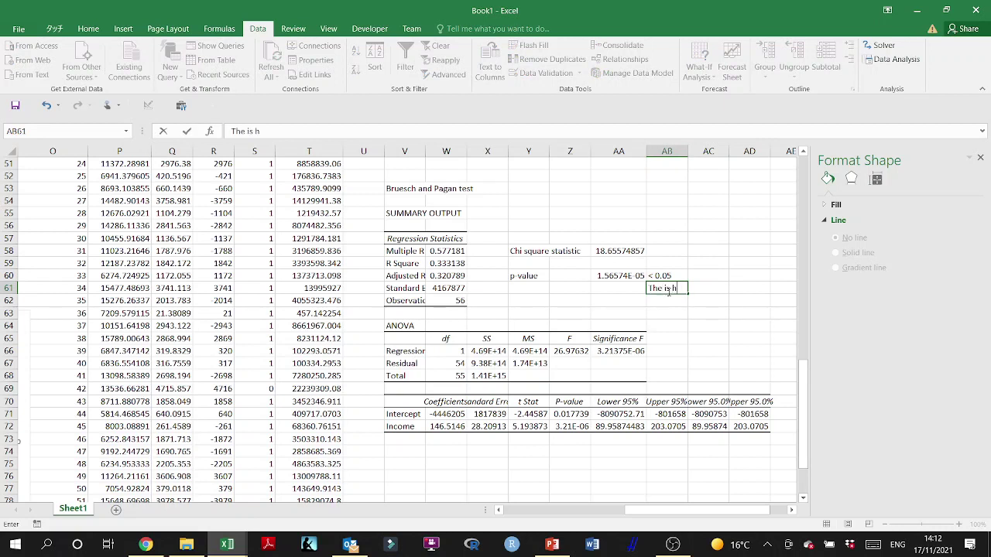
{"action": "type", "text": "is hetroscedasticity"}
{"action": "key", "text": "Return"}
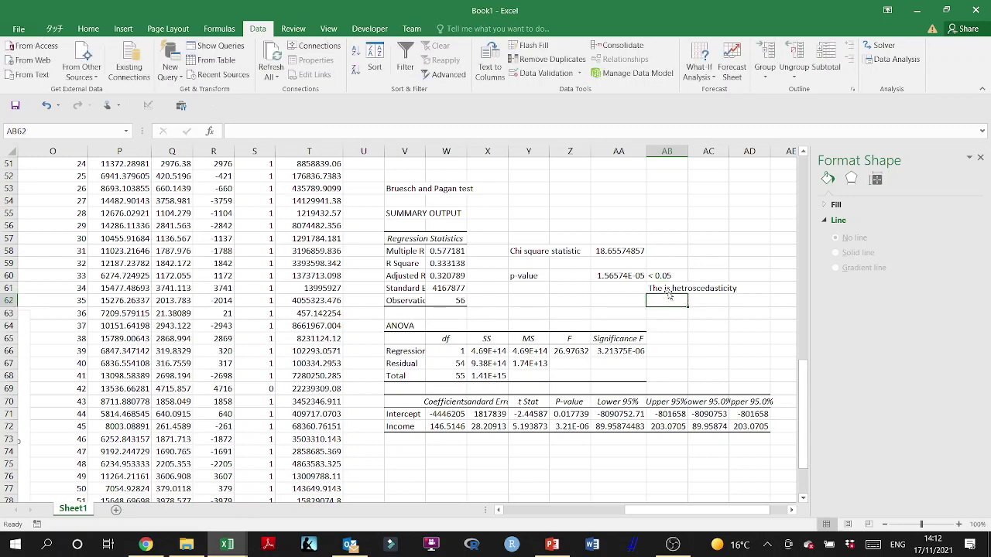
{"action": "type", "text": "the model suffers from H"}
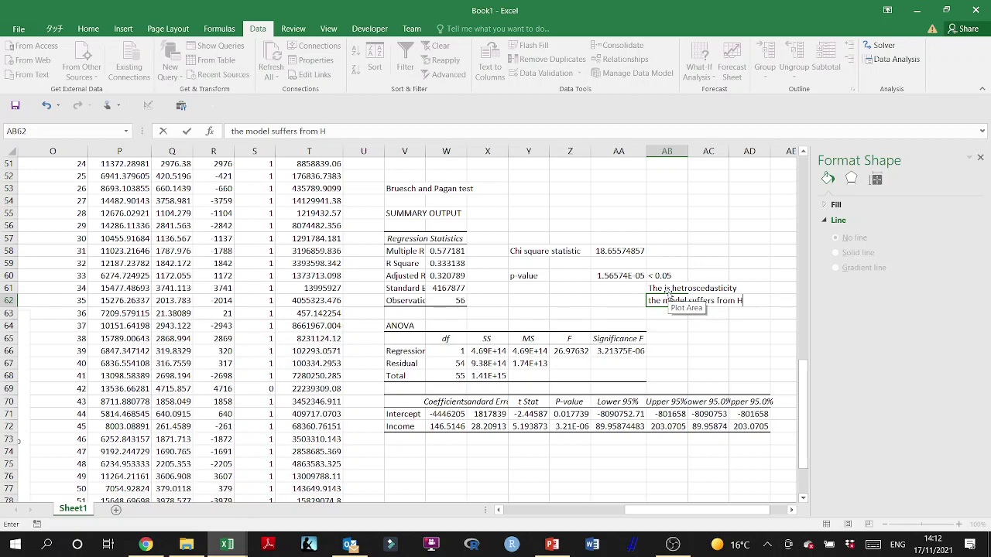
{"action": "type", "text": "etroscedascticity problem"}
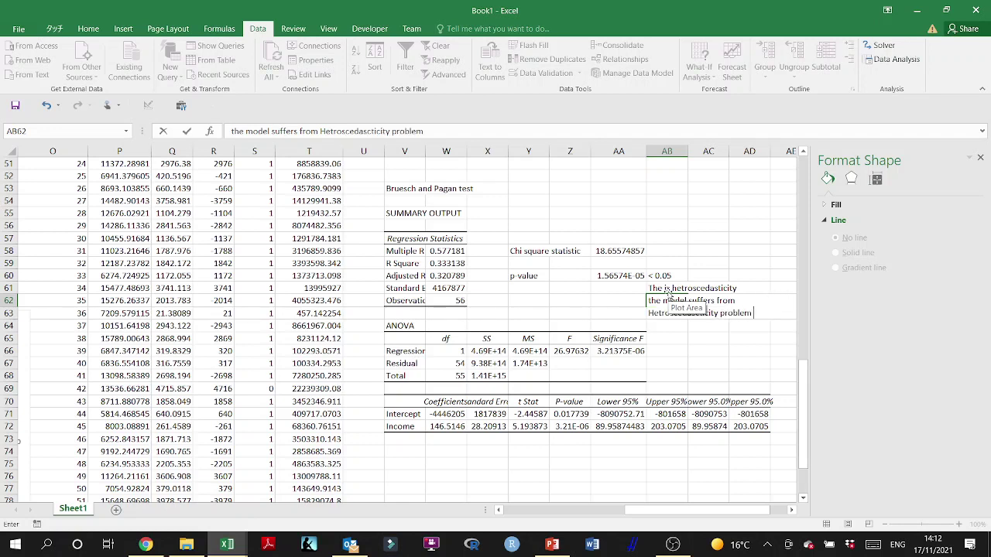
{"action": "key", "text": "Return"}
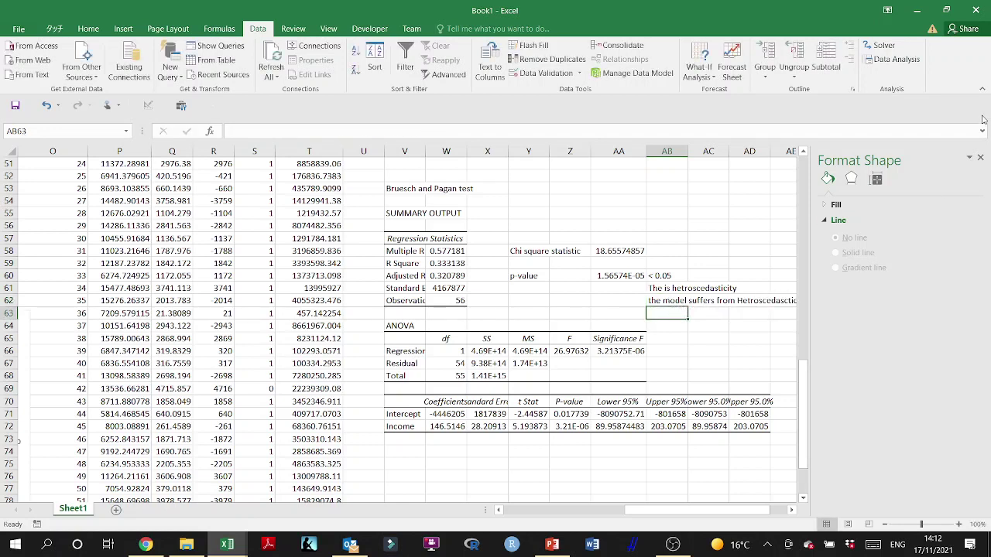
{"action": "left_click", "coordinate": [980, 158]}
Step: Shift the Kurtosis/Skewness picture, the normality notes and the scatter chart further right
{"action": "scroll", "coordinate": [603, 310], "scroll_direction": "up", "scroll_amount": 7}
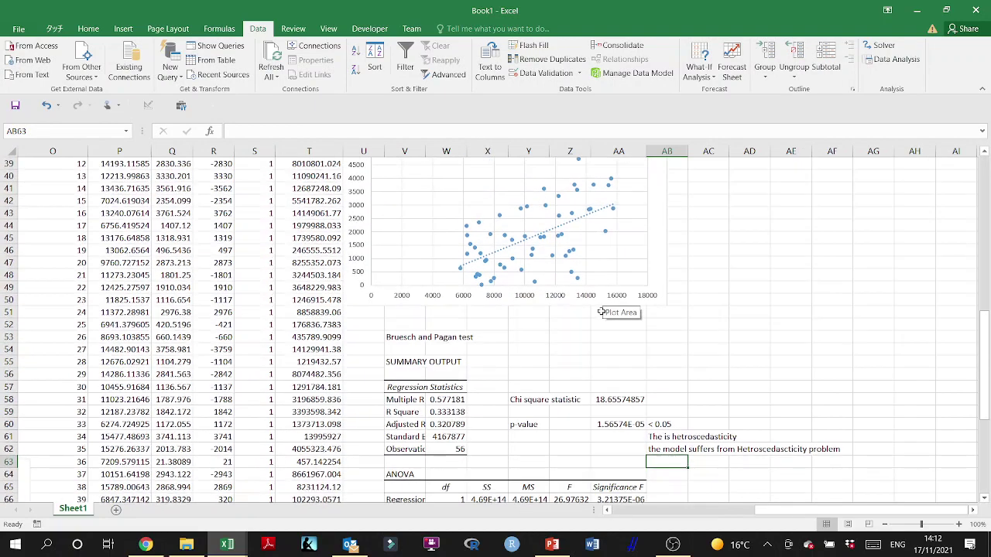
{"action": "scroll", "coordinate": [603, 312], "scroll_direction": "up", "scroll_amount": 3}
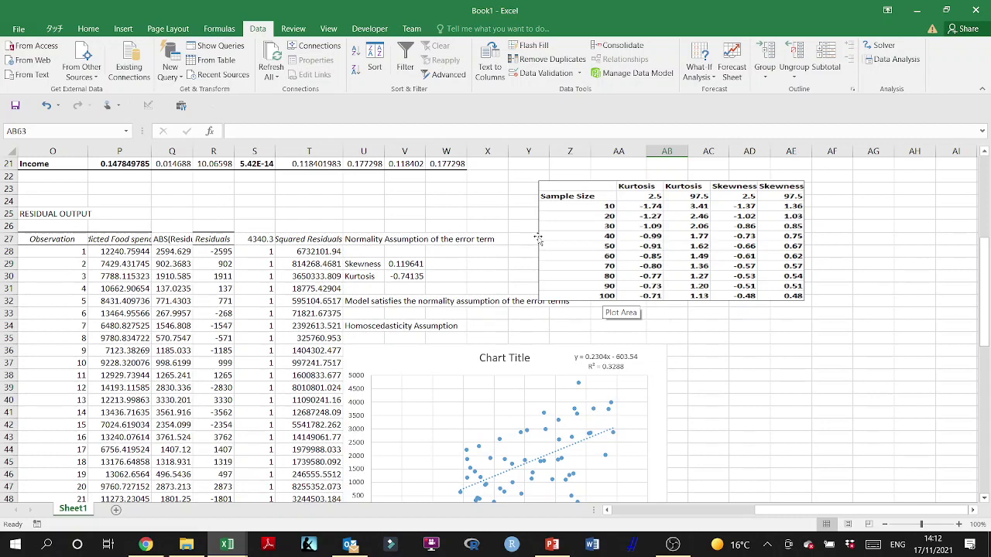
{"action": "left_click_drag", "start_coordinate": [544, 241], "coordinate": [699, 269]}
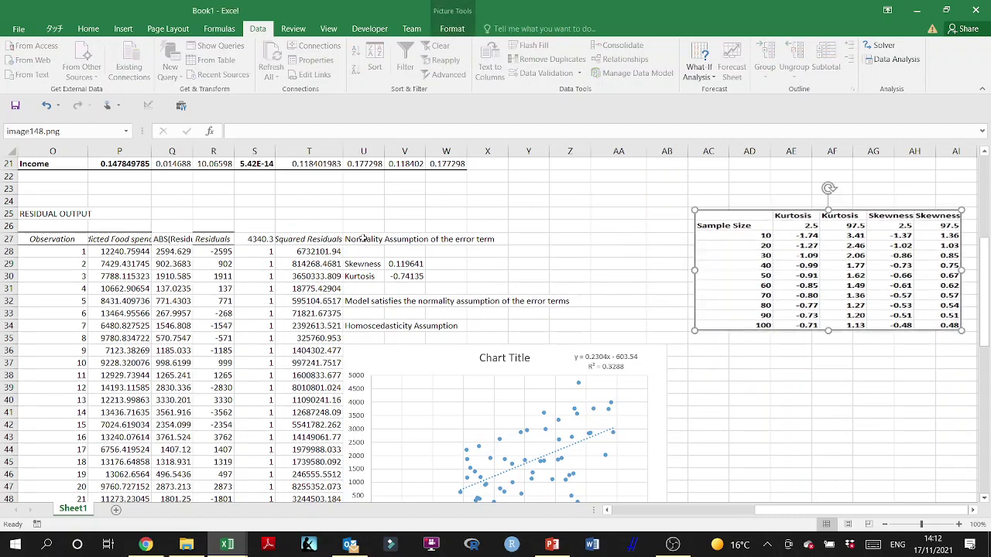
{"action": "left_click_drag", "start_coordinate": [362, 240], "coordinate": [569, 325]}
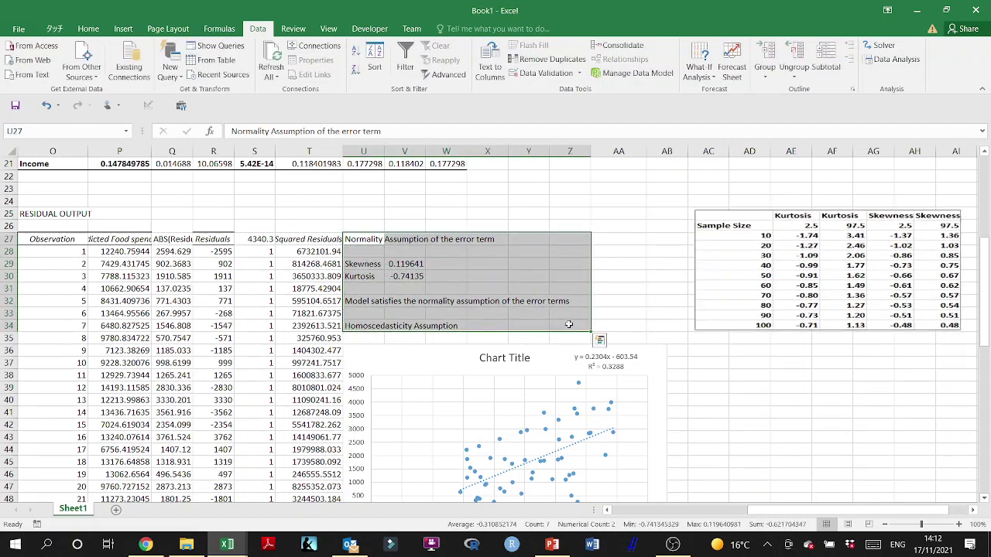
{"action": "key", "text": "ctrl+x"}
{"action": "left_click", "coordinate": [436, 239]}
{"action": "key", "text": "ctrl+v"}
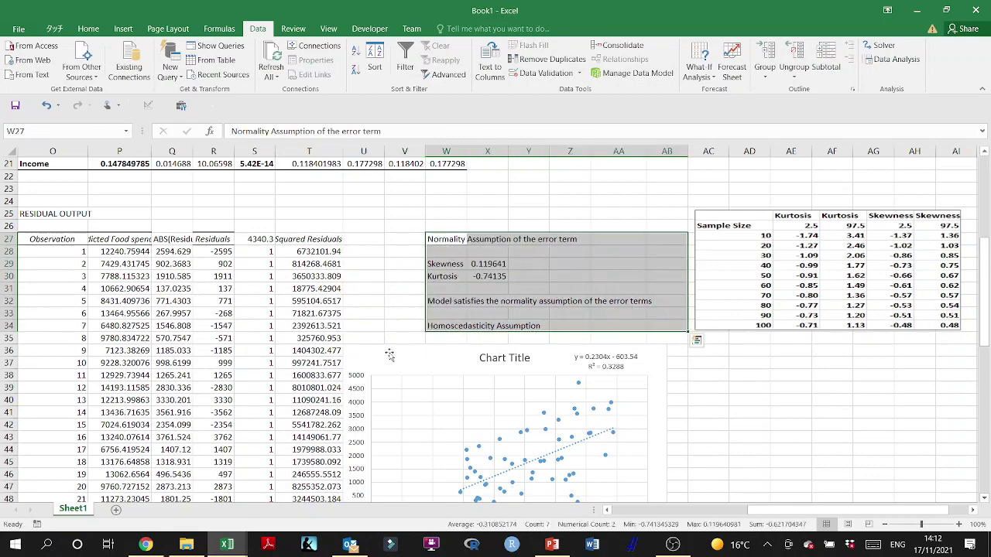
{"action": "left_click_drag", "start_coordinate": [390, 354], "coordinate": [474, 351]}
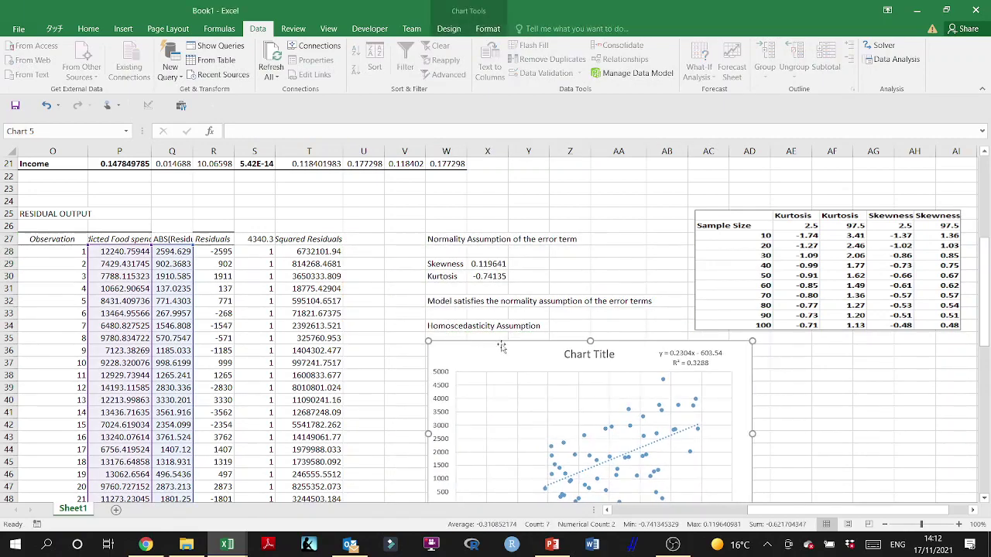
Step: Move the Breusch-Pagan test results block so it starts at W52
{"action": "scroll", "coordinate": [502, 346], "scroll_direction": "down", "scroll_amount": 7}
{"action": "left_click_drag", "start_coordinate": [389, 296], "coordinate": [875, 501]}
{"action": "scroll", "coordinate": [464, 333], "scroll_direction": "up", "scroll_amount": 6}
{"action": "key", "text": "ctrl+x"}
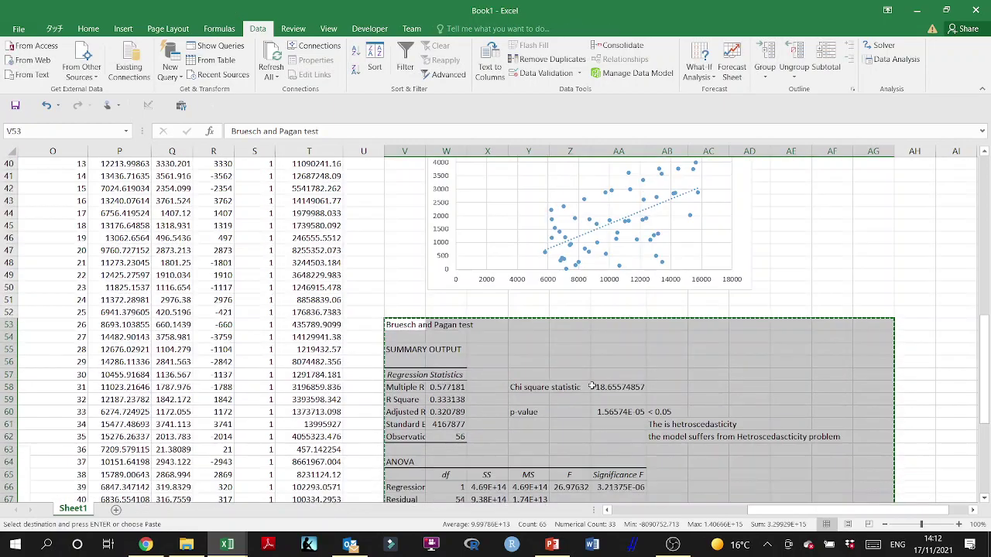
{"action": "left_click", "coordinate": [455, 313]}
{"action": "key", "text": "ctrl+v"}
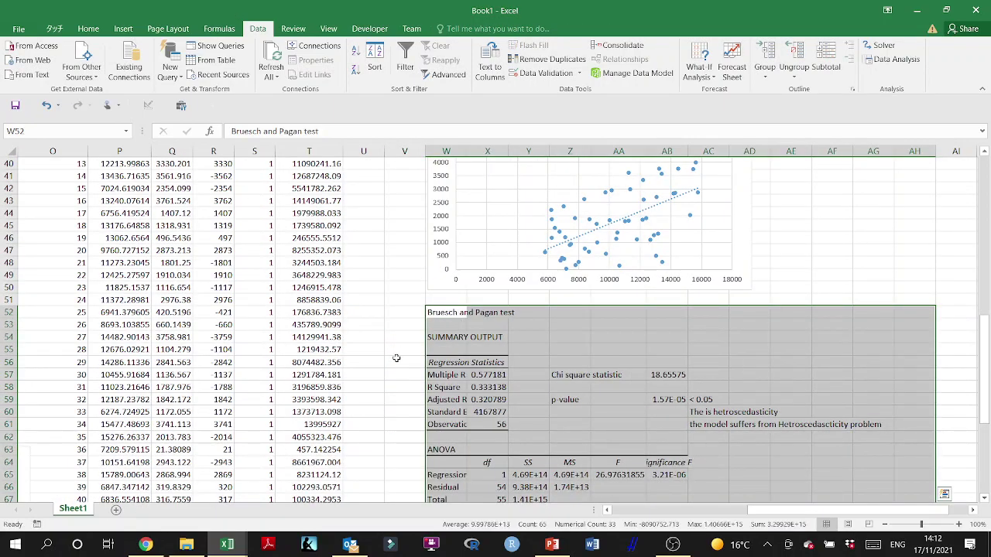
Step: Rename the first worksheet to 'Data'
{"action": "double_click", "coordinate": [71, 508]}
{"action": "type", "text": "Data"}
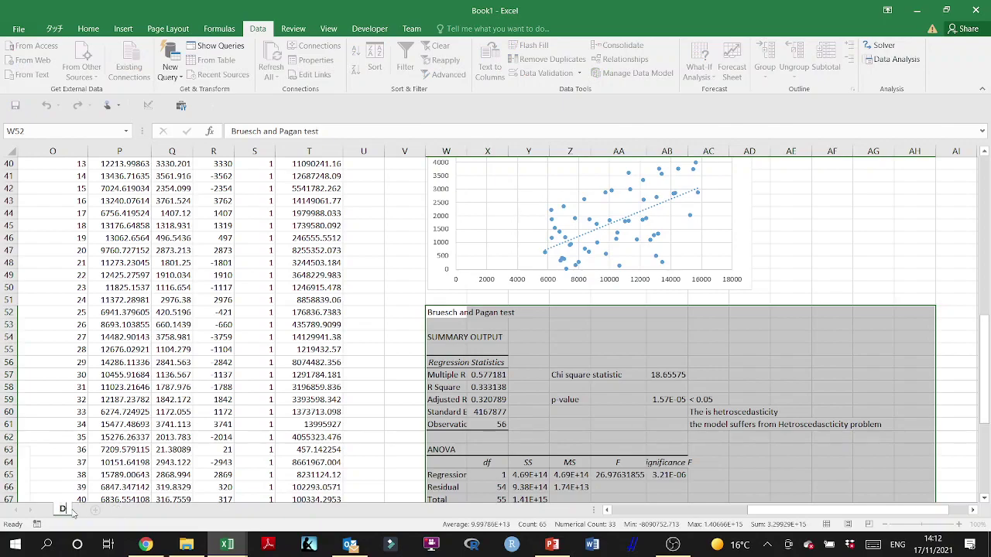
{"action": "left_click", "coordinate": [374, 364]}
Step: Copy the X and Y (Income / Food spending) columns down to the end of the data
{"action": "scroll", "coordinate": [376, 360], "scroll_direction": "up", "scroll_amount": 13}
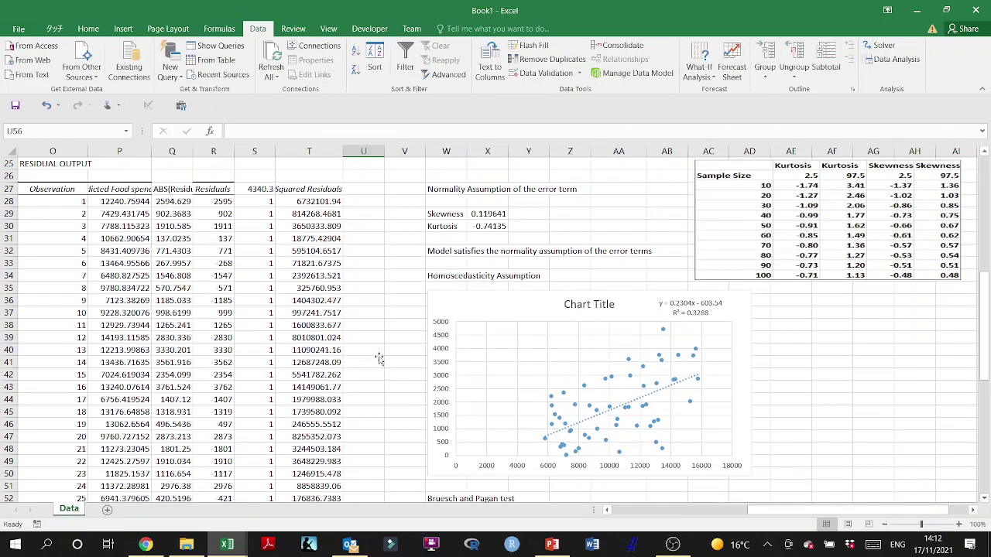
{"action": "scroll", "coordinate": [380, 356], "scroll_direction": "left", "scroll_amount": 5}
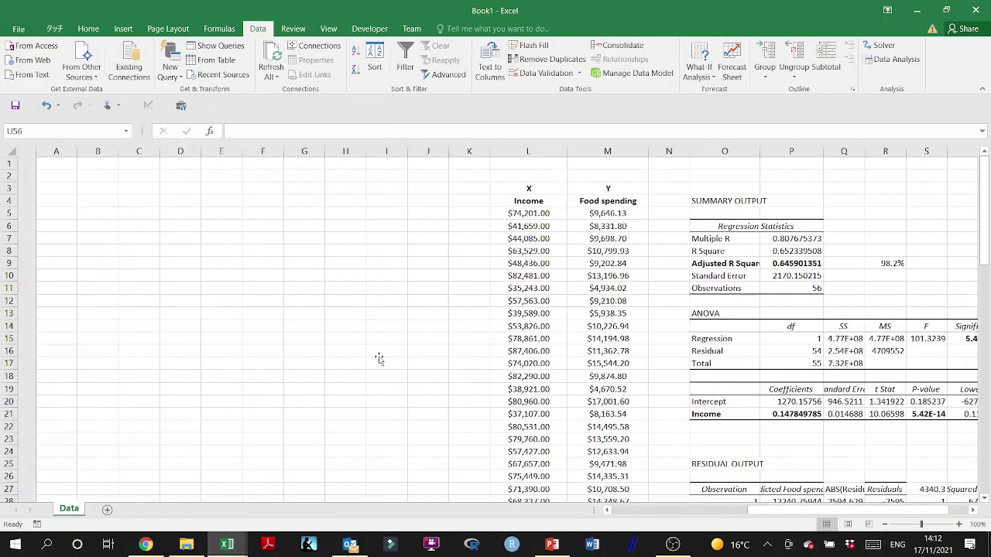
{"action": "scroll", "coordinate": [435, 261], "scroll_direction": "right", "scroll_amount": 1}
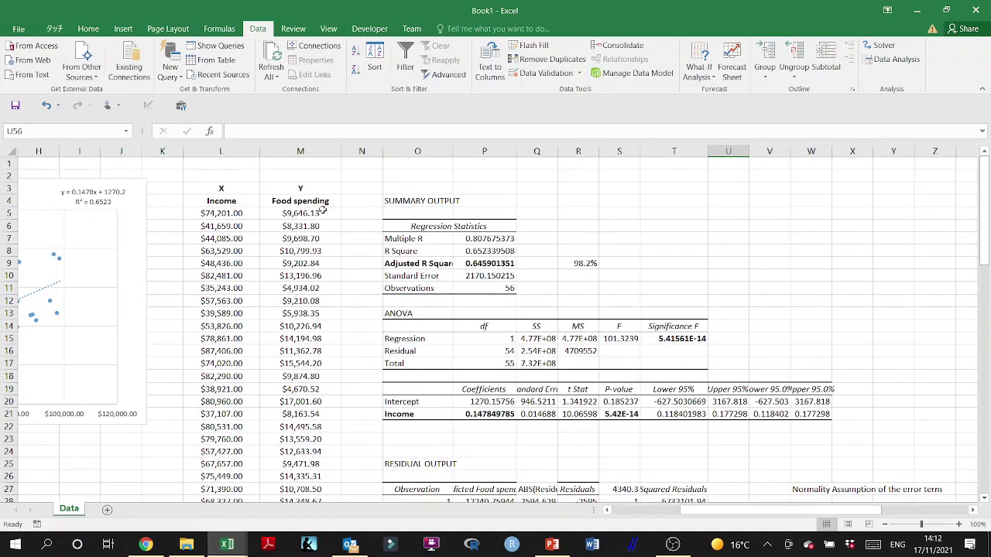
{"action": "left_click_drag", "start_coordinate": [346, 188], "coordinate": [318, 188]}
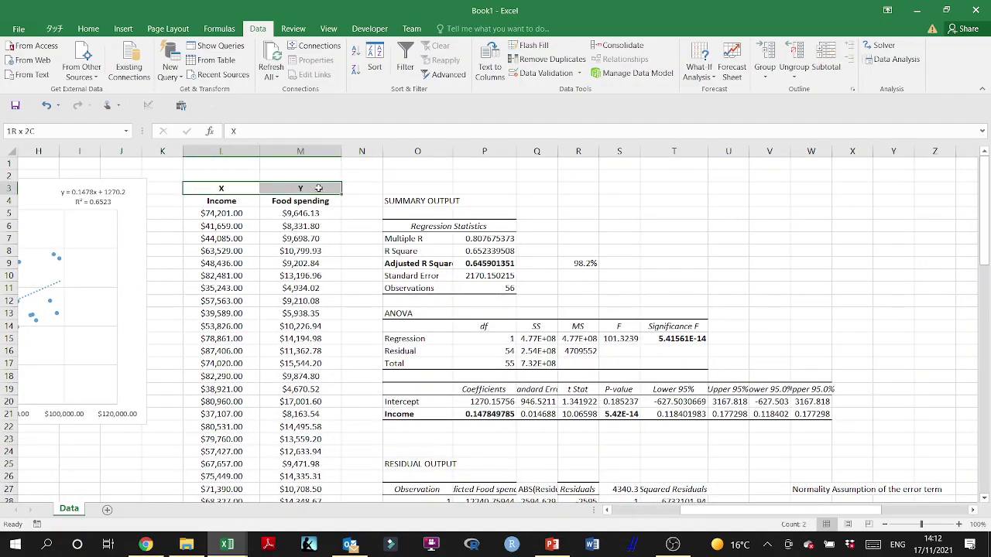
{"action": "key", "text": "ctrl+shift+Down"}
{"action": "key", "text": "ctrl+c"}
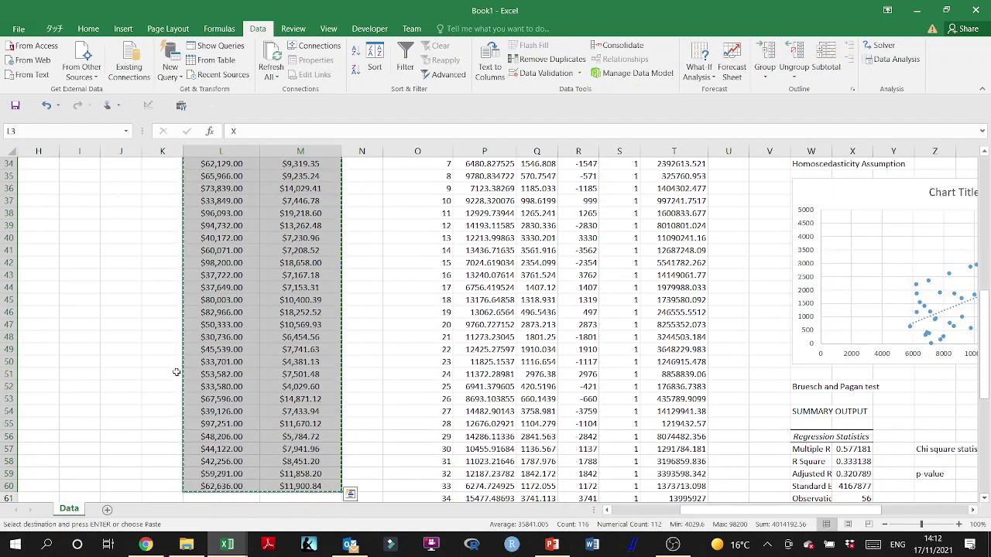
Step: Add a new sheet named 'Data Transformation' and paste the X/Y data at C4
{"action": "left_click", "coordinate": [107, 509]}
{"action": "double_click", "coordinate": [110, 514]}
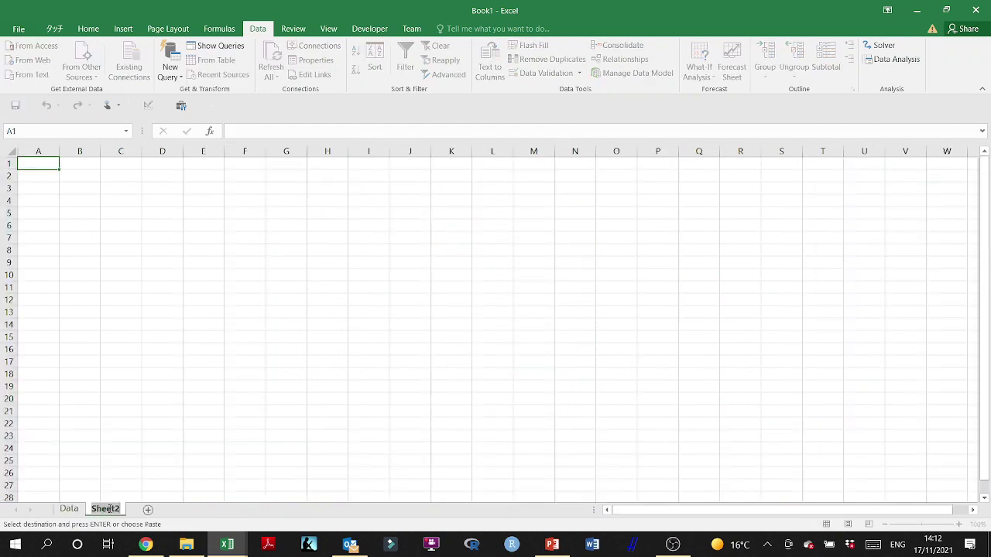
{"action": "type", "text": "Data Transformation"}
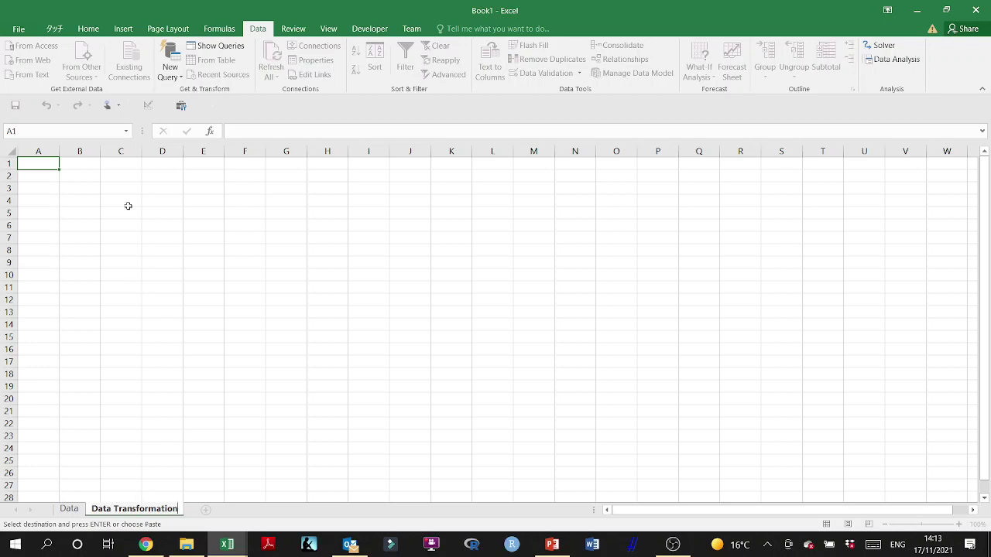
{"action": "left_click", "coordinate": [128, 205]}
{"action": "key", "text": "ctrl+v"}
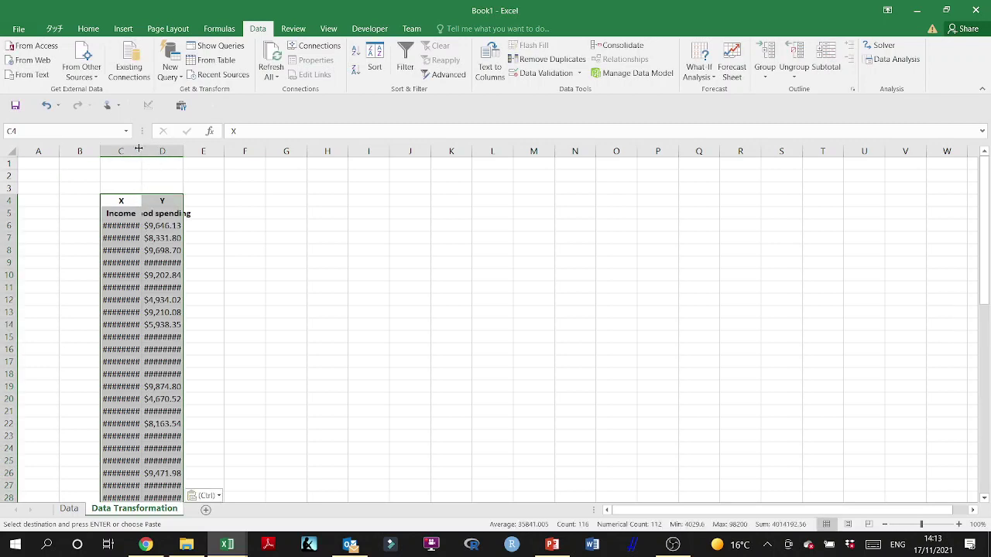
Step: Widen columns C to E and add a bold 'Y Transformed' heading in E4
{"action": "left_click_drag", "start_coordinate": [140, 150], "coordinate": [231, 158]}
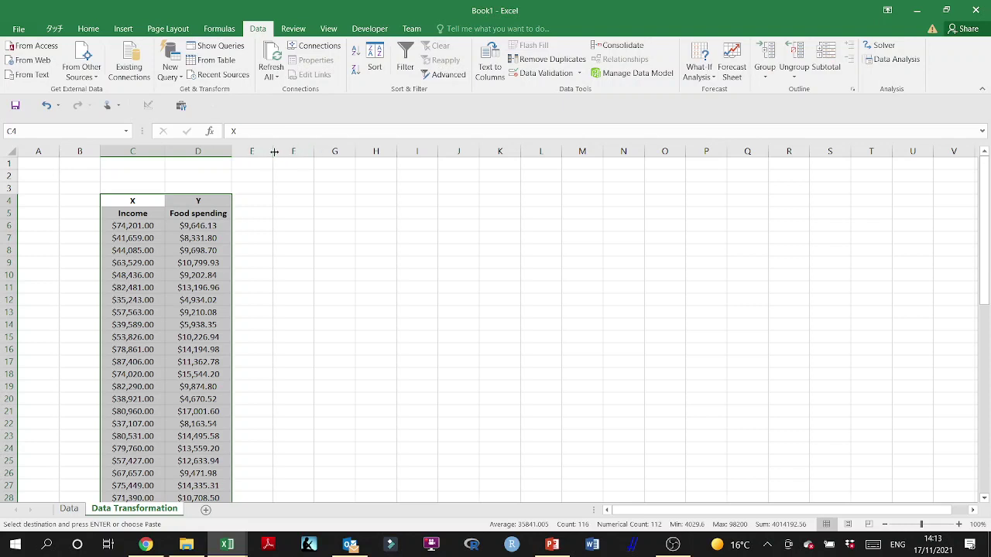
{"action": "left_click_drag", "start_coordinate": [281, 153], "coordinate": [318, 153]}
{"action": "left_click", "coordinate": [262, 206]}
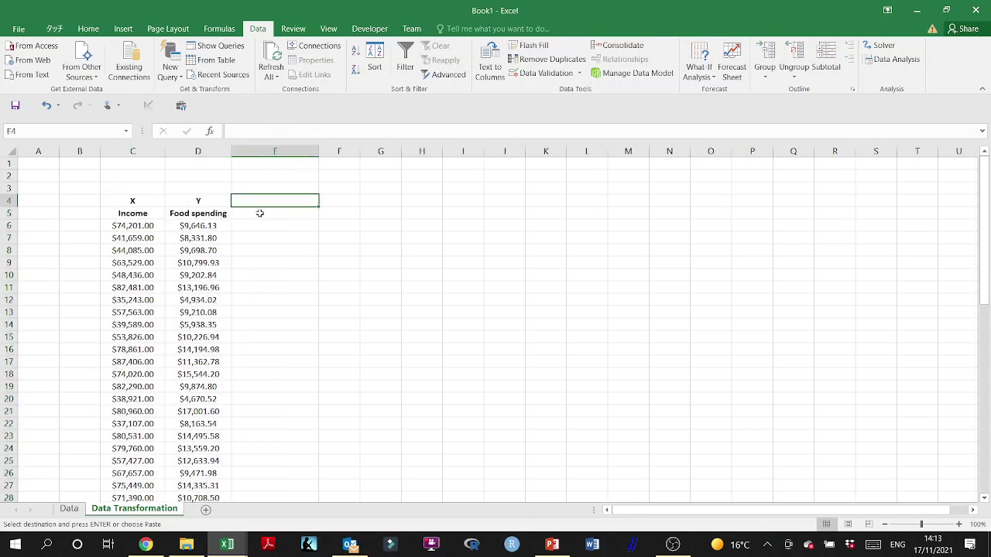
{"action": "left_click", "coordinate": [258, 214]}
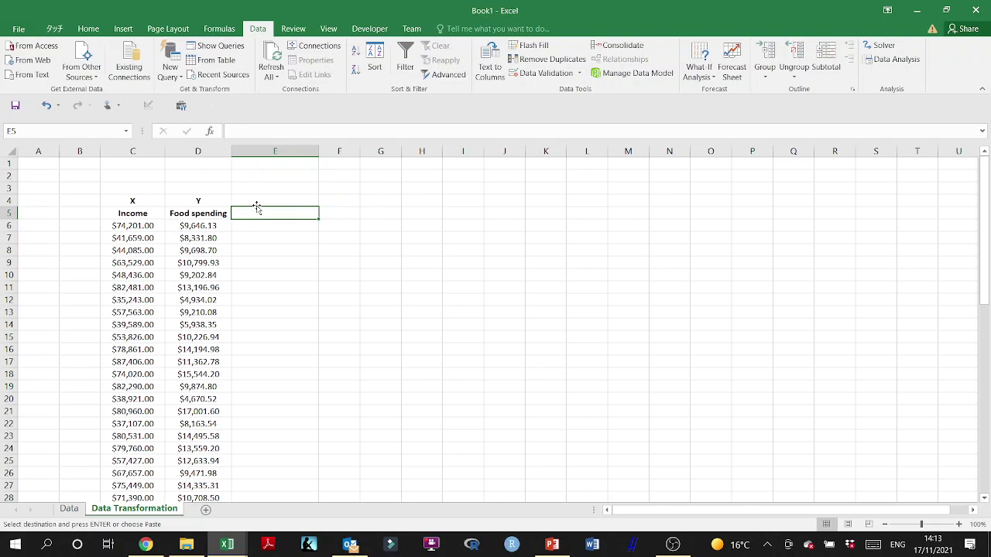
{"action": "left_click", "coordinate": [255, 202]}
{"action": "type", "text": "Y T"}
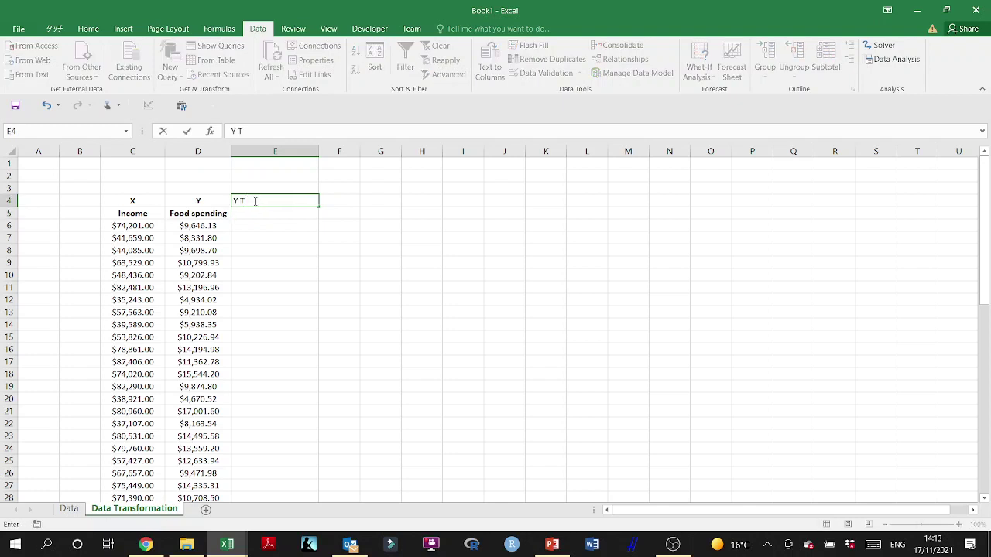
{"action": "type", "text": "ransformed"}
{"action": "left_click", "coordinate": [266, 273]}
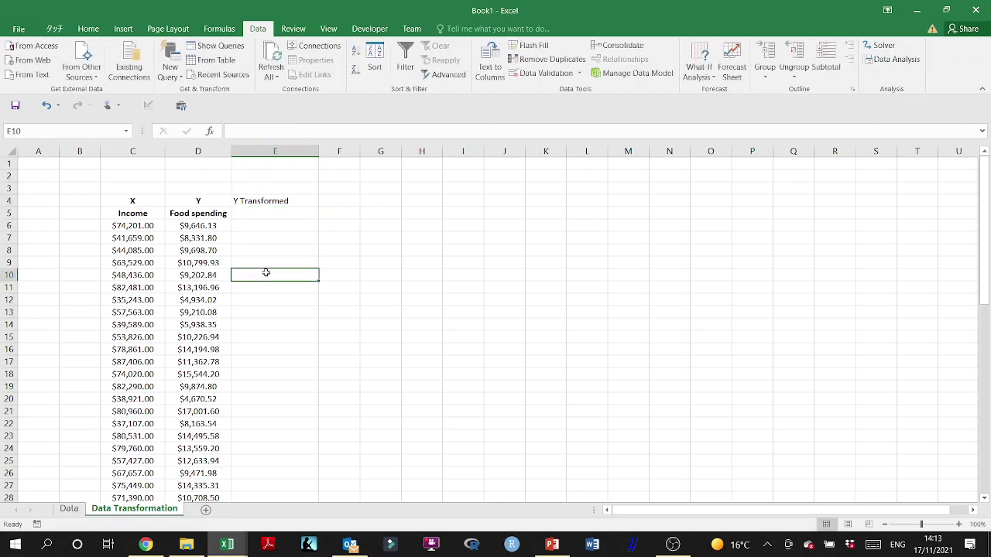
{"action": "left_click", "coordinate": [256, 202]}
{"action": "key", "text": "ctrl+b"}
Step: Fill the 'Food spending' label from D5 into E5 and start a formula in E6
{"action": "left_click", "coordinate": [227, 217]}
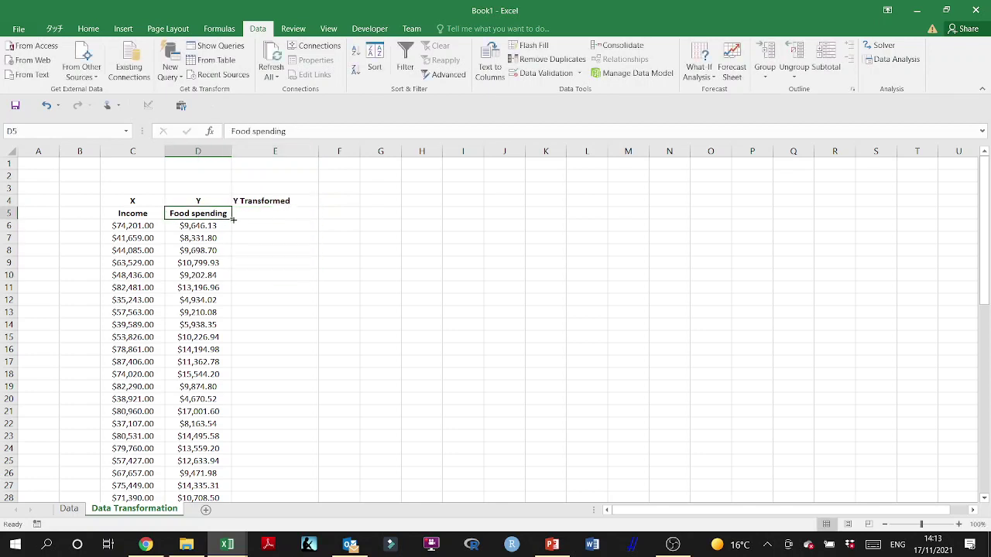
{"action": "left_click_drag", "start_coordinate": [233, 220], "coordinate": [274, 222]}
{"action": "left_click", "coordinate": [274, 225]}
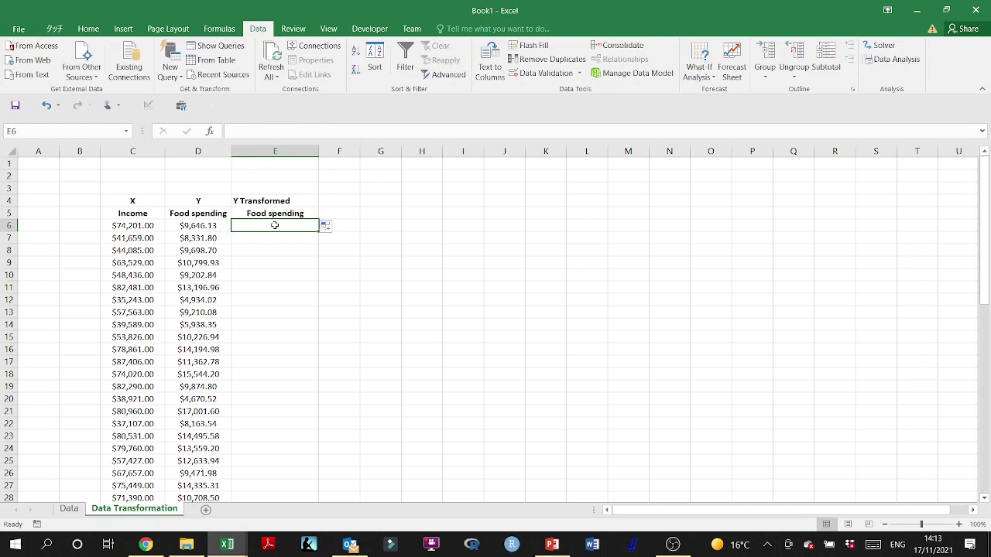
{"action": "type", "text": "="}
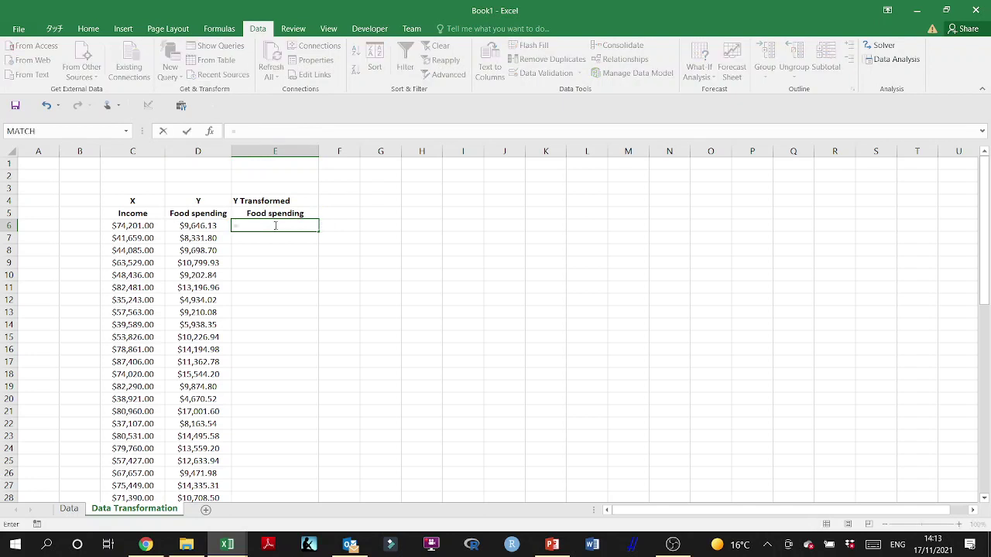
Step: In the PowerPoint lecture, go to slide 48 on transforming y and close the Find box
{"action": "left_click", "coordinate": [552, 544]}
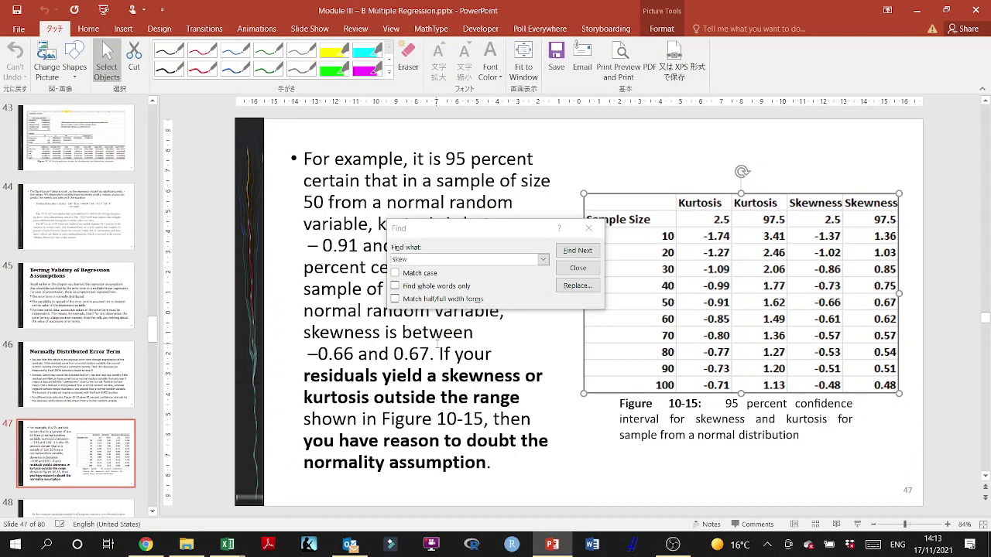
{"action": "scroll", "coordinate": [77, 363], "scroll_direction": "down", "scroll_amount": 2}
{"action": "left_click", "coordinate": [77, 364]}
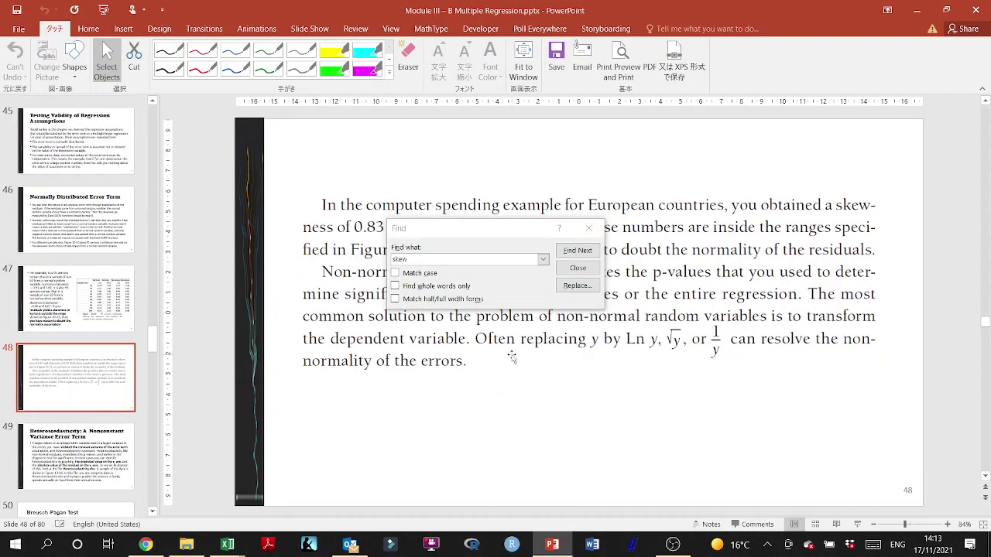
{"action": "left_click", "coordinate": [588, 228]}
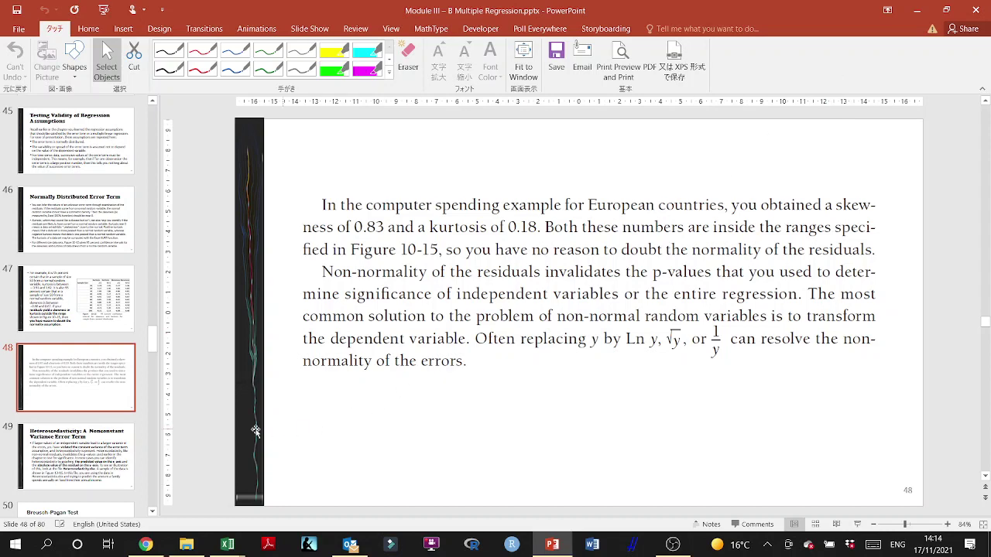
Step: Browse slides 49, 50, 52 and 53, settling on slide 52's Ln Y / √Y heteroscedasticity fix
{"action": "left_click", "coordinate": [85, 446]}
{"action": "scroll", "coordinate": [86, 447], "scroll_direction": "down", "scroll_amount": 3}
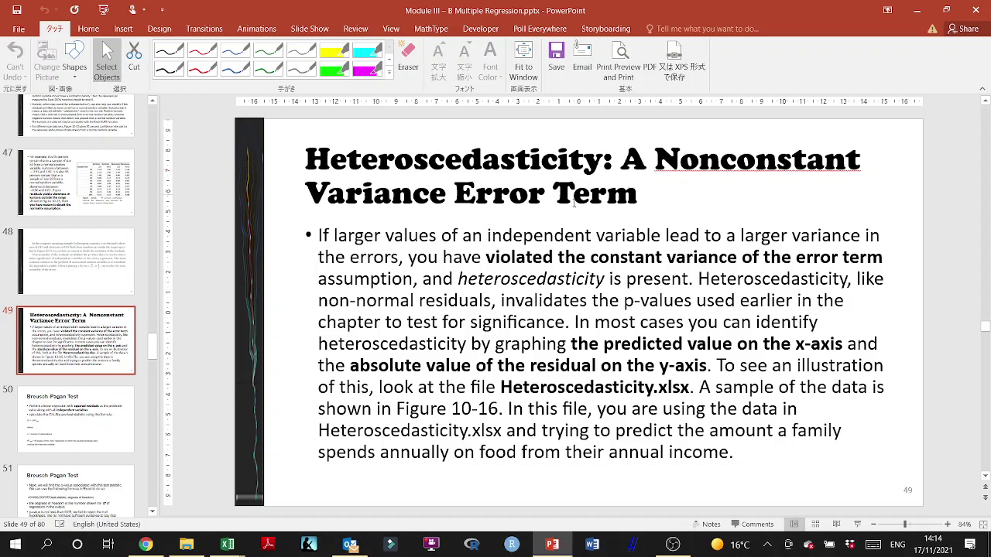
{"action": "left_click", "coordinate": [79, 405]}
{"action": "scroll", "coordinate": [79, 404], "scroll_direction": "down", "scroll_amount": 4}
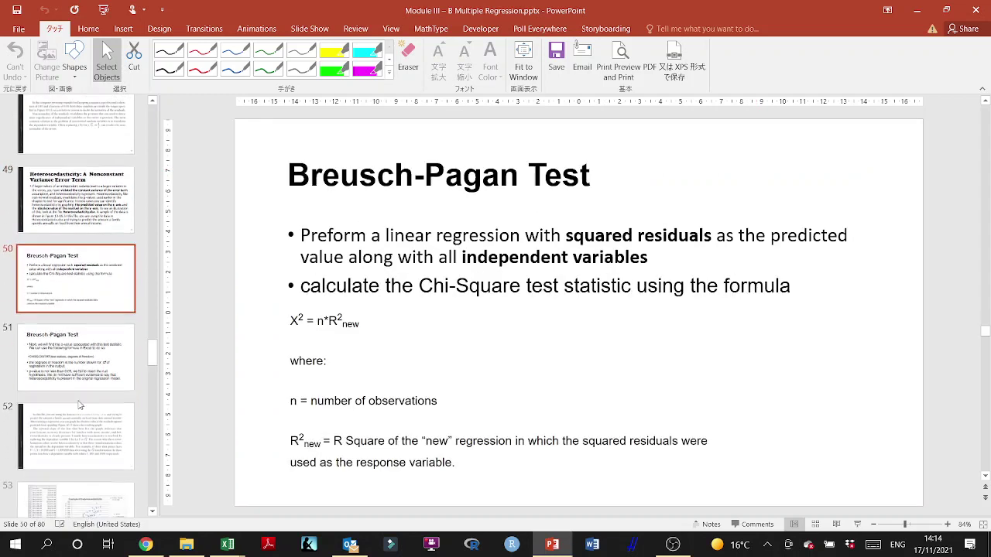
{"action": "left_click", "coordinate": [85, 418]}
{"action": "scroll", "coordinate": [93, 412], "scroll_direction": "down", "scroll_amount": 3}
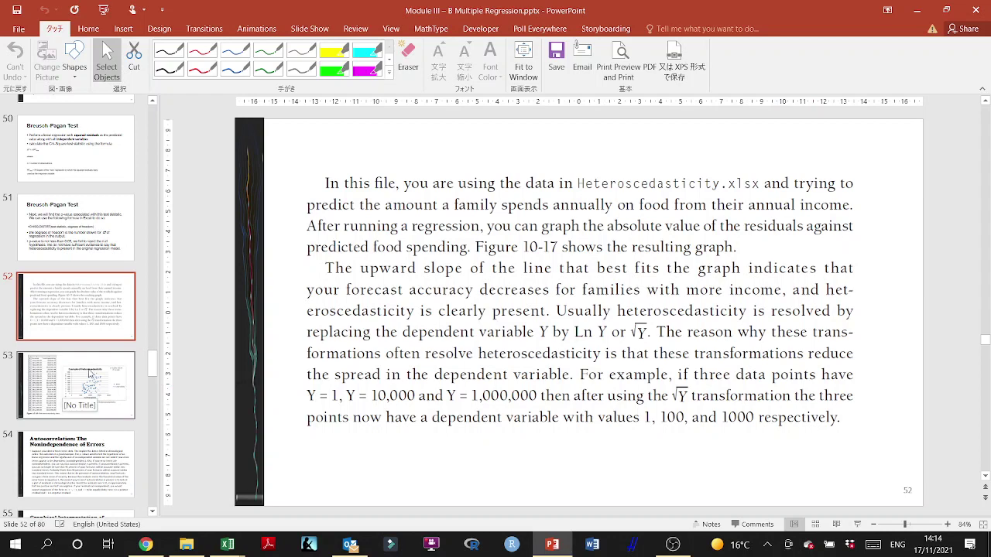
{"action": "left_click", "coordinate": [91, 374]}
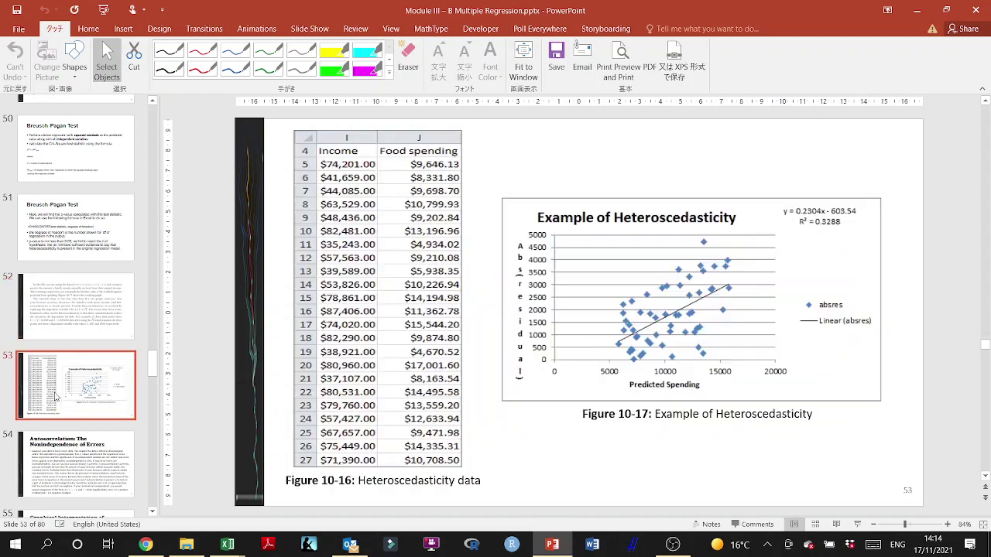
{"action": "left_click", "coordinate": [35, 314]}
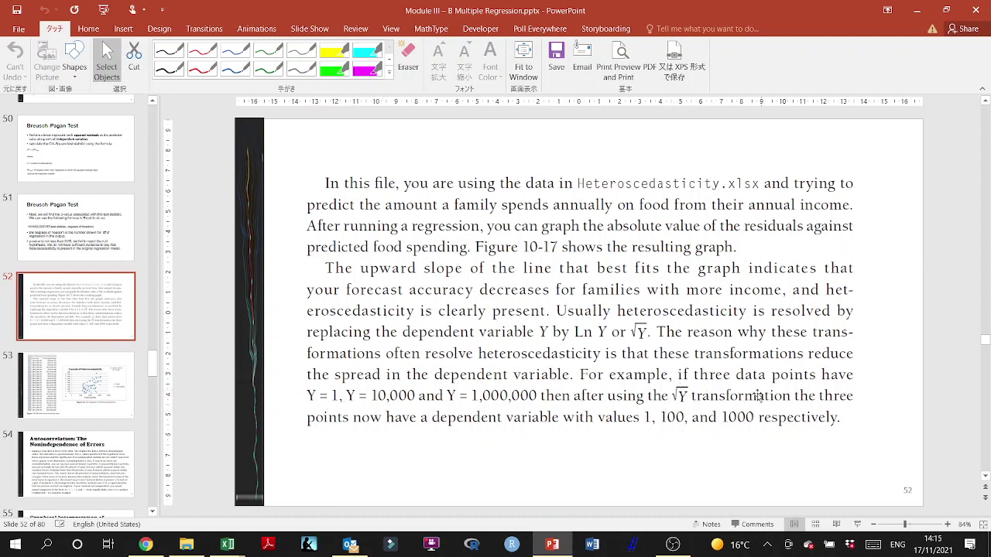
Step: Enter =SQRT(D6) in E6 and fill it down column E to E61
{"action": "left_click", "coordinate": [916, 10]}
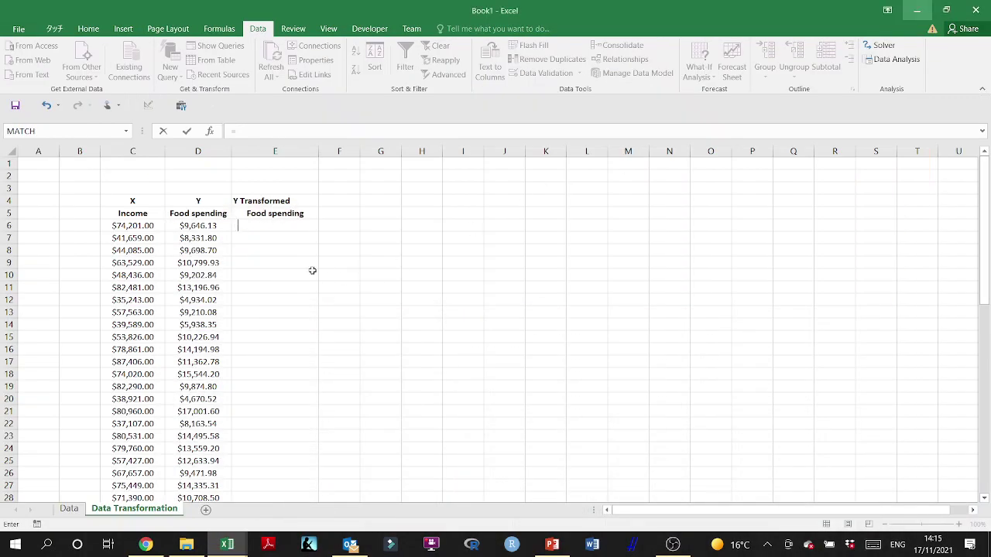
{"action": "type", "text": "sqrt"}
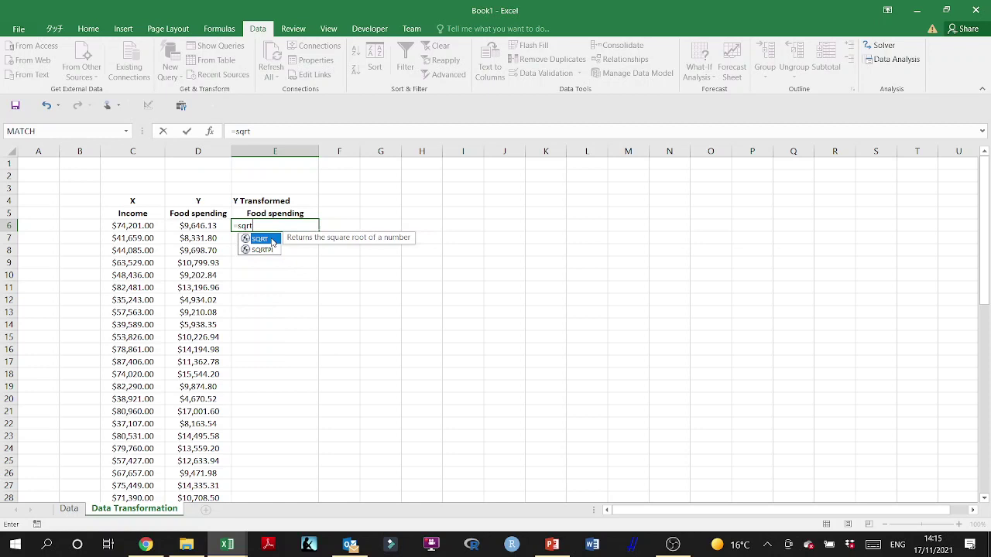
{"action": "double_click", "coordinate": [263, 239]}
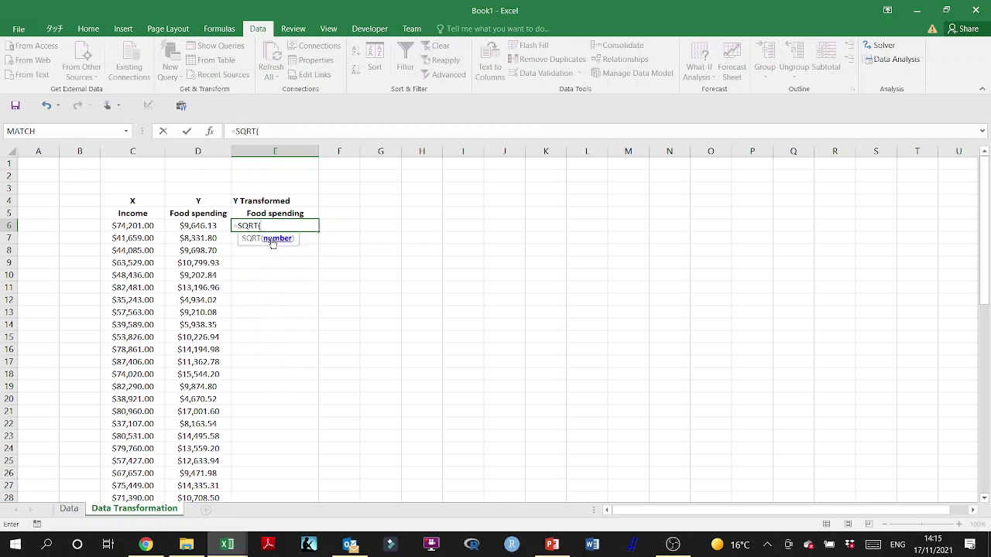
{"action": "left_click", "coordinate": [195, 226]}
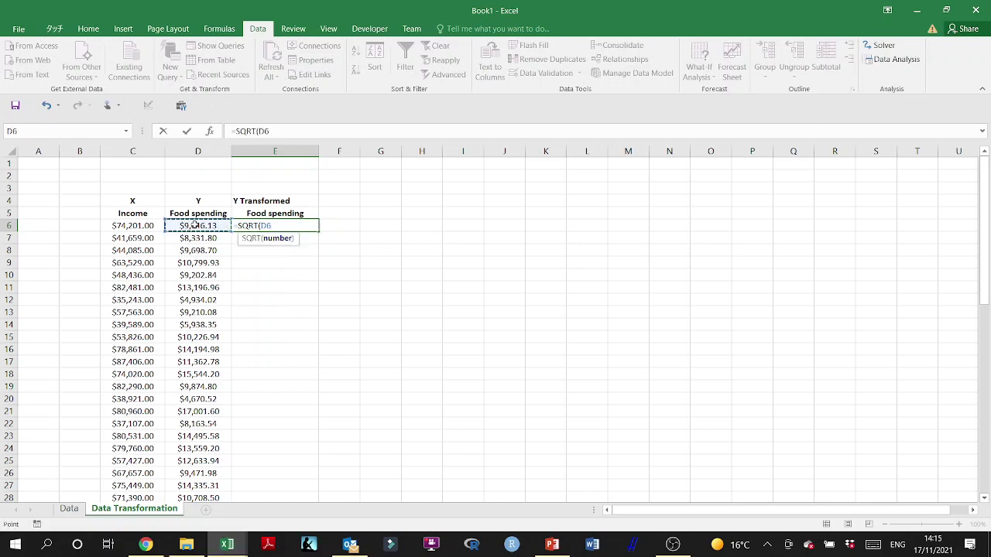
{"action": "type", "text": ")"}
{"action": "key", "text": "Return"}
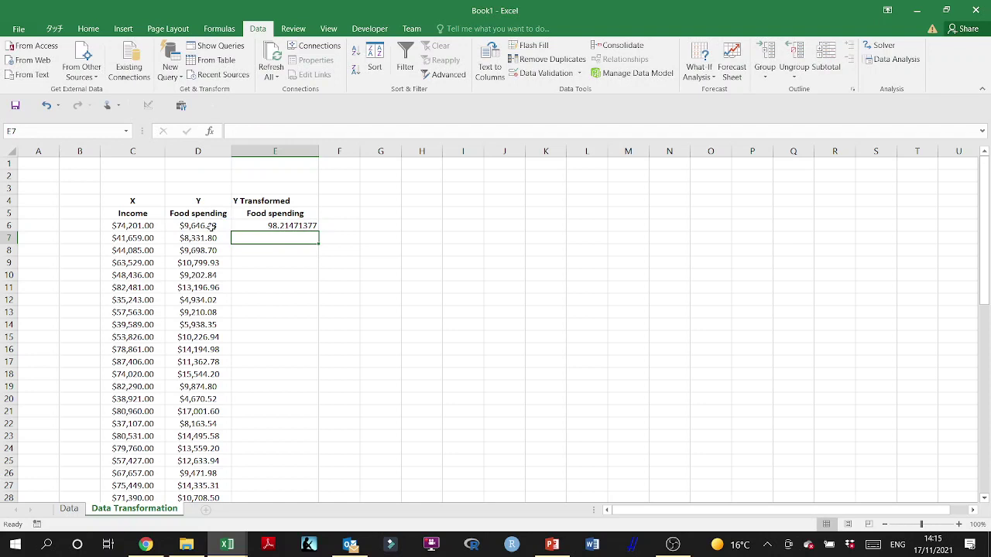
{"action": "left_click", "coordinate": [282, 226]}
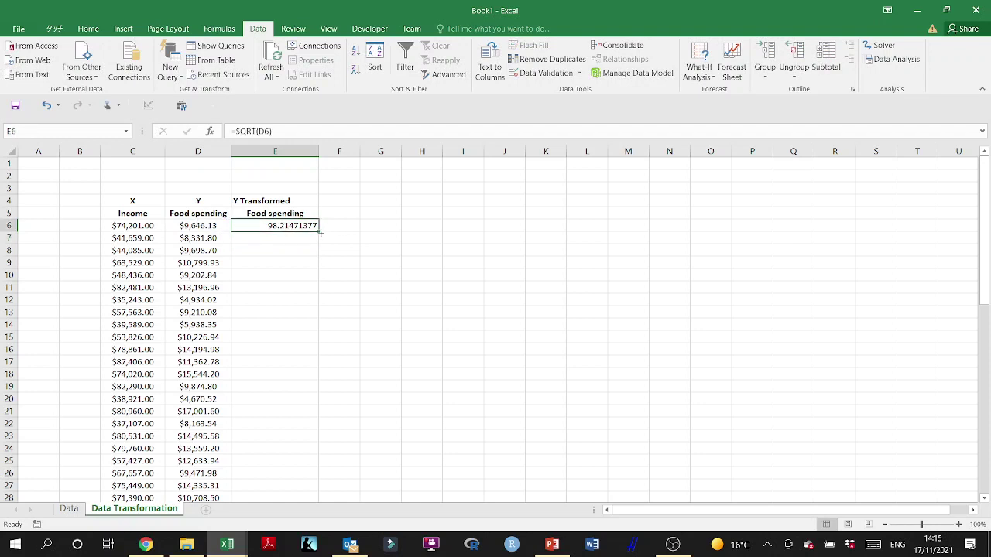
{"action": "double_click", "coordinate": [320, 232]}
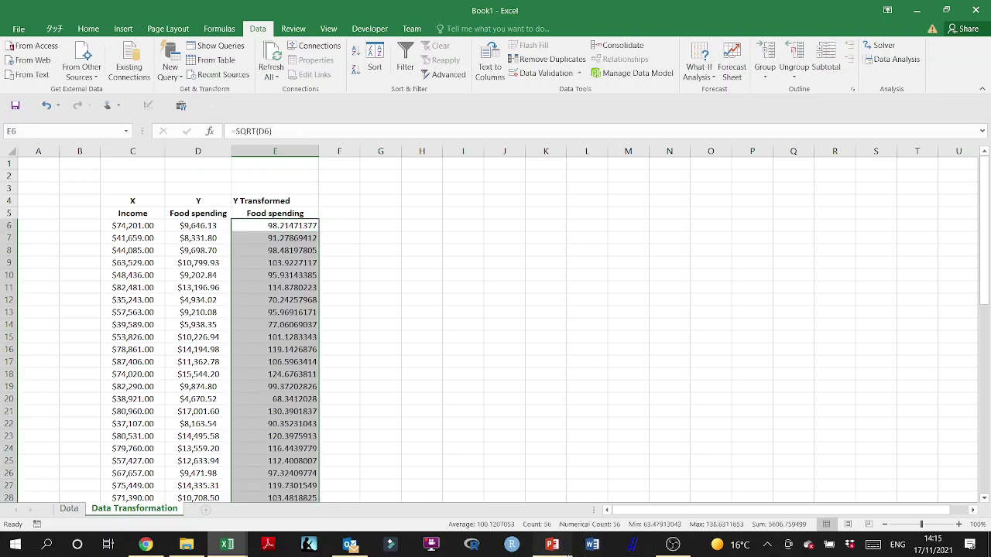
{"action": "left_click", "coordinate": [565, 549]}
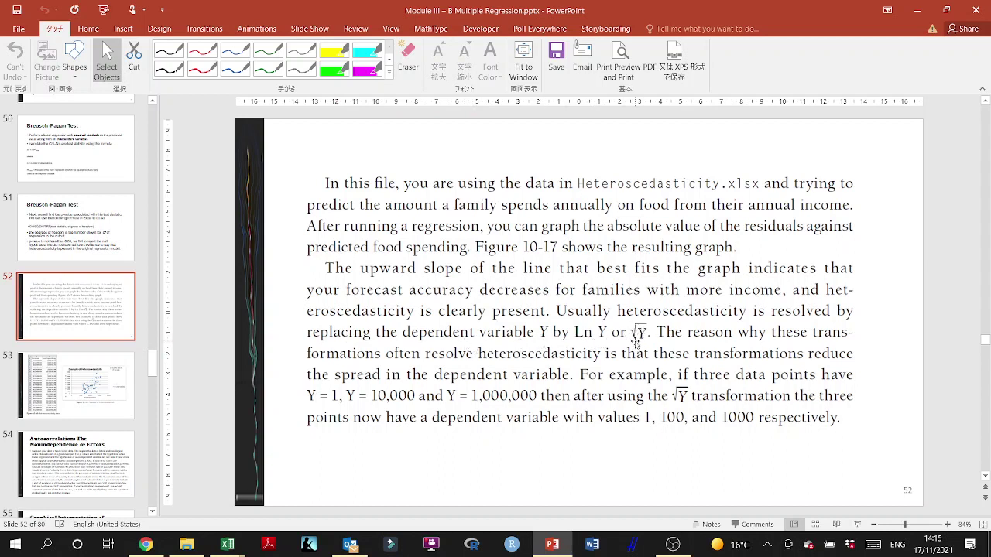
Step: Rename the Data Transformation sheet to 'Data Transformation LN'
{"action": "left_click", "coordinate": [917, 10]}
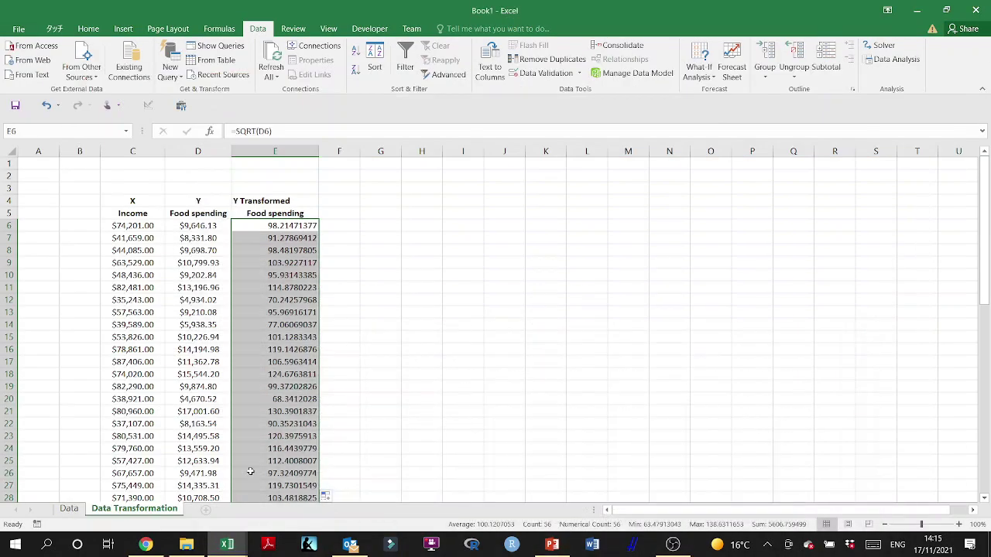
{"action": "double_click", "coordinate": [147, 510]}
{"action": "type", "text": "LN"}
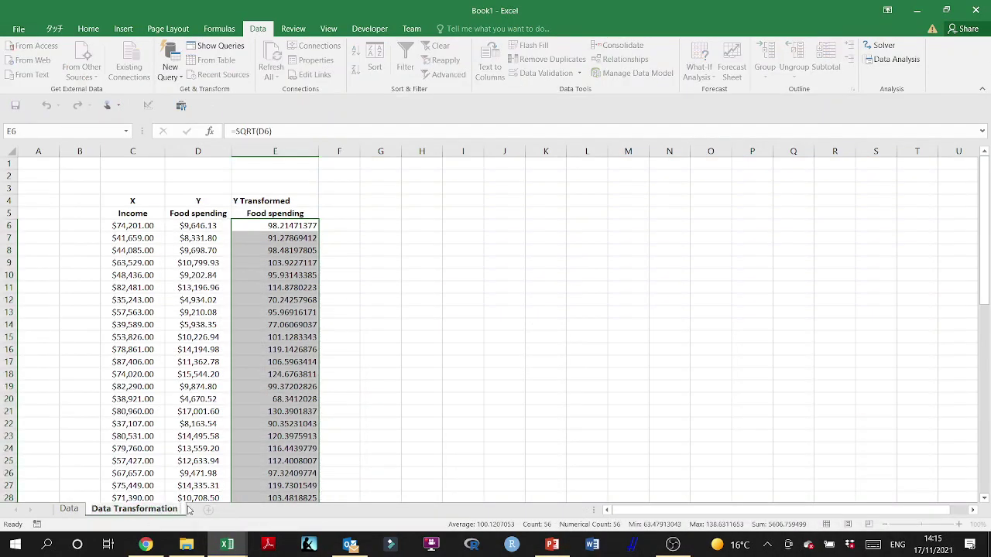
Step: Add a new blank worksheet named 'Data Transformation SQRT'
{"action": "left_click", "coordinate": [220, 509]}
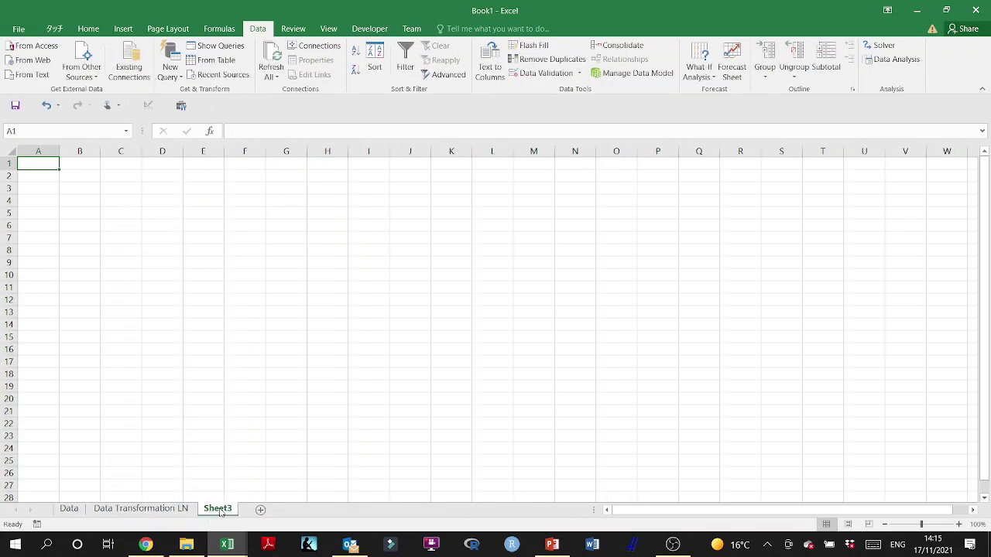
{"action": "type", "text": "Data Trandfor"}
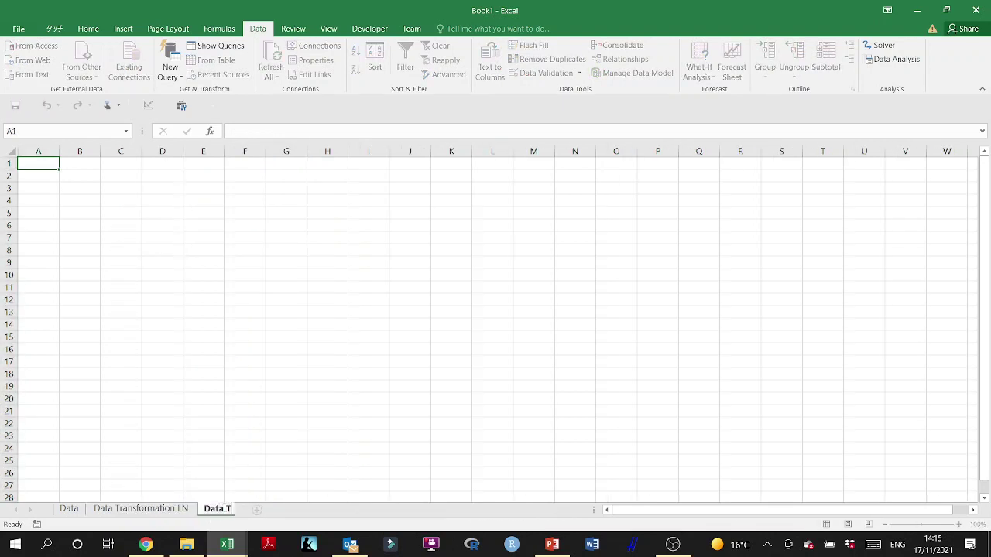
{"action": "key", "text": "BackSpace"}
{"action": "key", "text": "BackSpace"}
{"action": "key", "text": "BackSpace"}
{"action": "key", "text": "BackSpace"}
{"action": "type", "text": "sfr"}
{"action": "key", "text": "BackSpace"}
{"action": "type", "text": "ormation"}
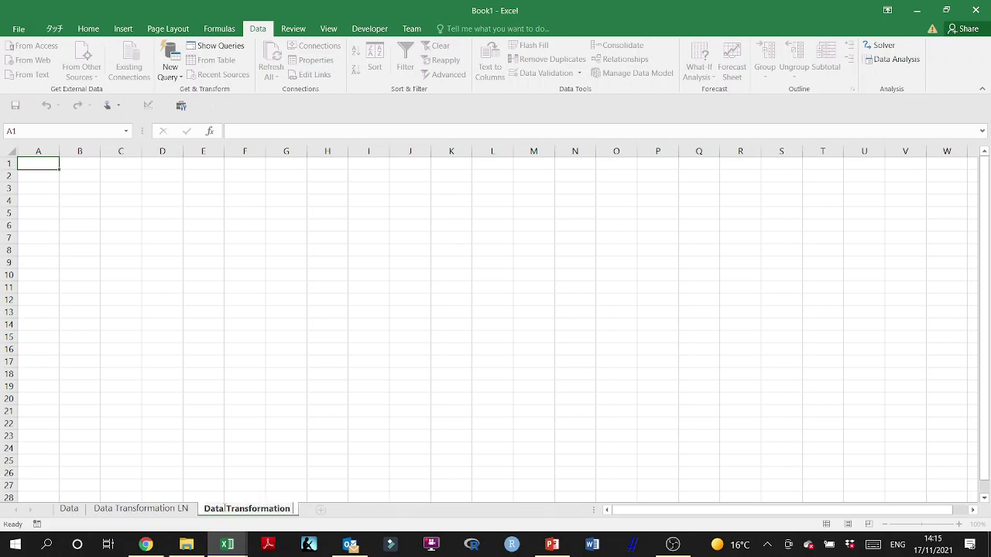
{"action": "type", "text": " SQRT"}
{"action": "left_click", "coordinate": [163, 469]}
Step: On the LN sheet, change E6's formula to =LN(D6) and fill it down column E
{"action": "left_click", "coordinate": [141, 509]}
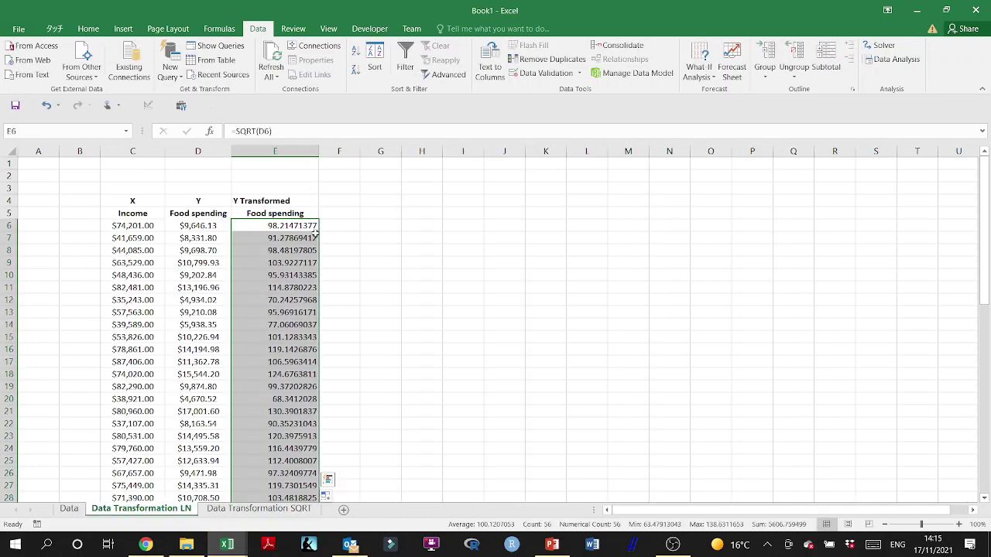
{"action": "double_click", "coordinate": [305, 225]}
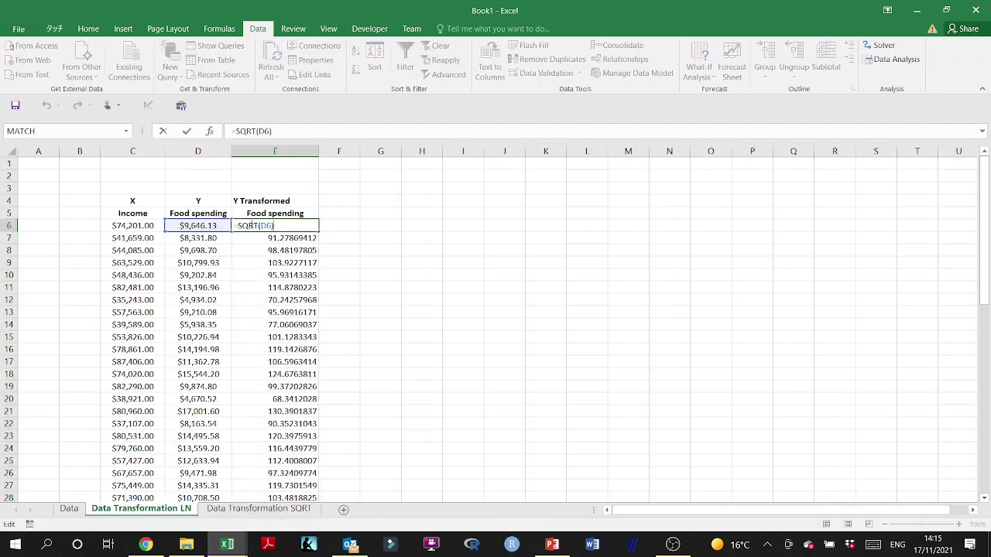
{"action": "double_click", "coordinate": [252, 225]}
{"action": "type", "text": "LN"}
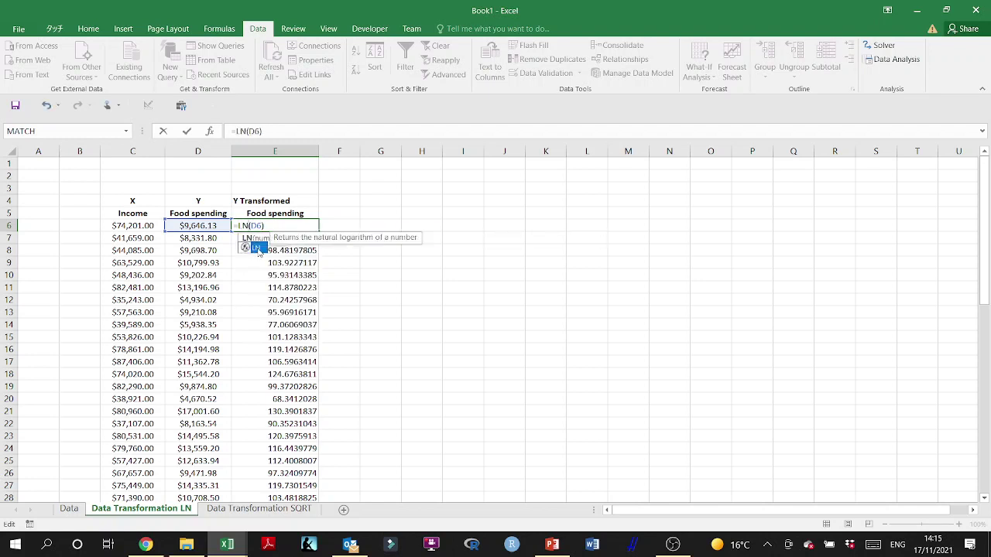
{"action": "key", "text": "Return"}
{"action": "left_click", "coordinate": [313, 229]}
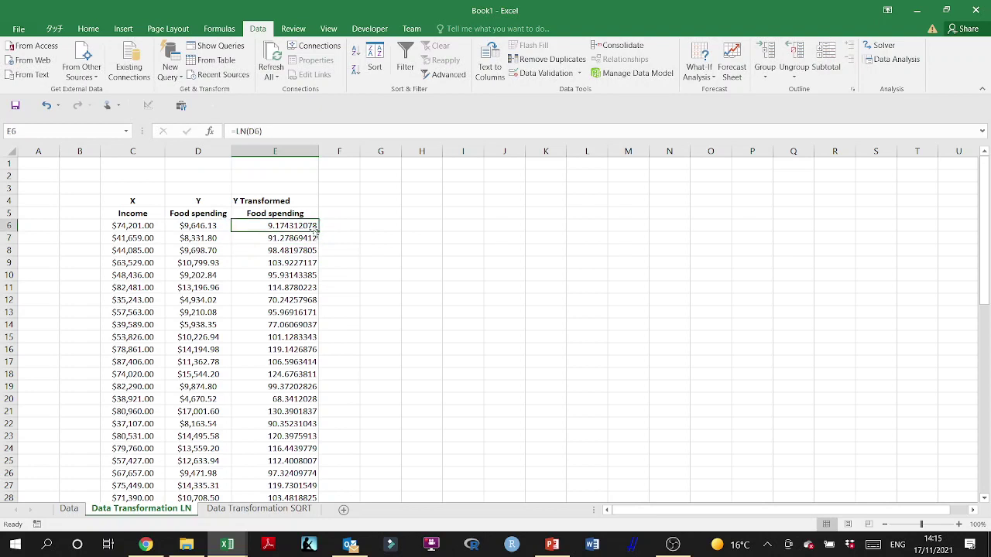
{"action": "double_click", "coordinate": [318, 230]}
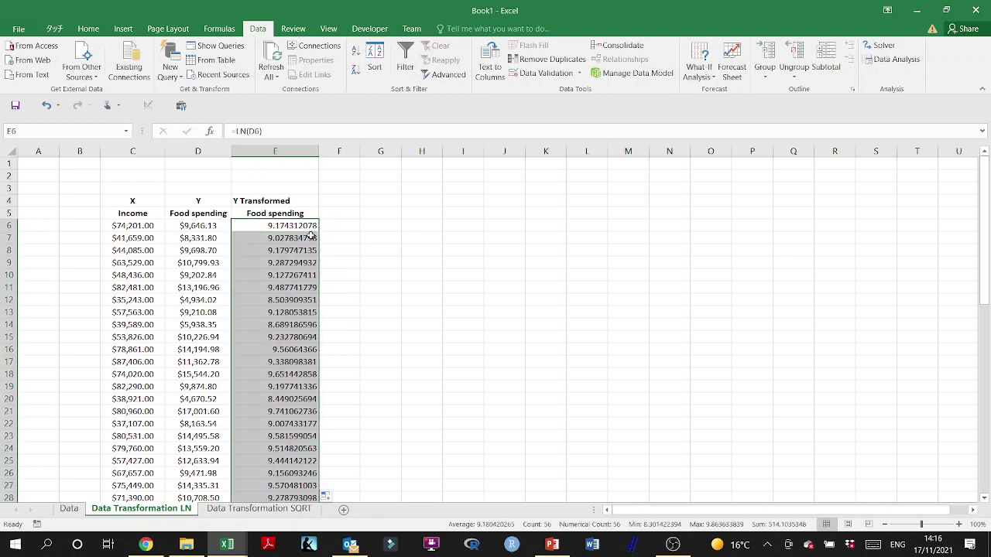
Step: Start a Data Analysis Regression with Input Y Range E5:E61 (log food spending)
{"action": "left_click", "coordinate": [891, 59]}
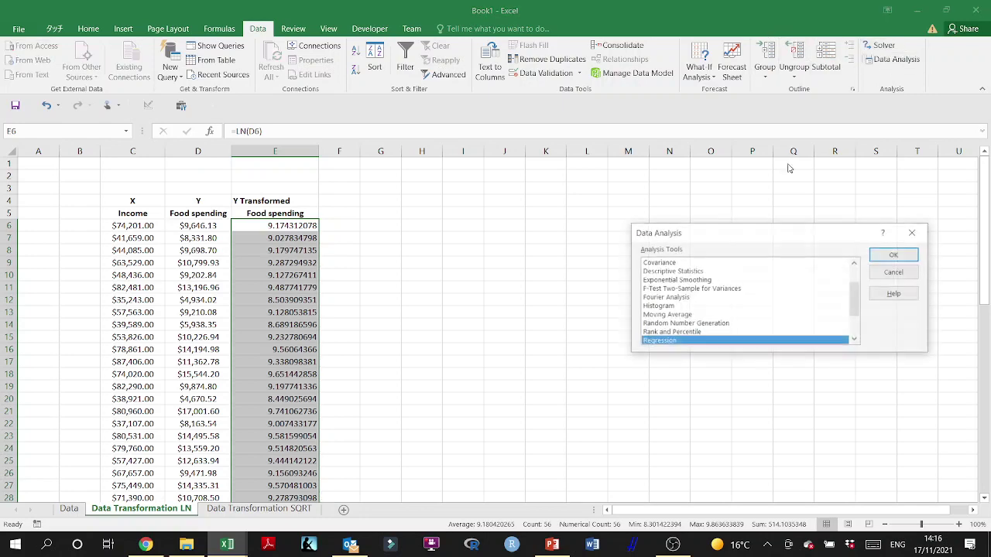
{"action": "left_click", "coordinate": [895, 256]}
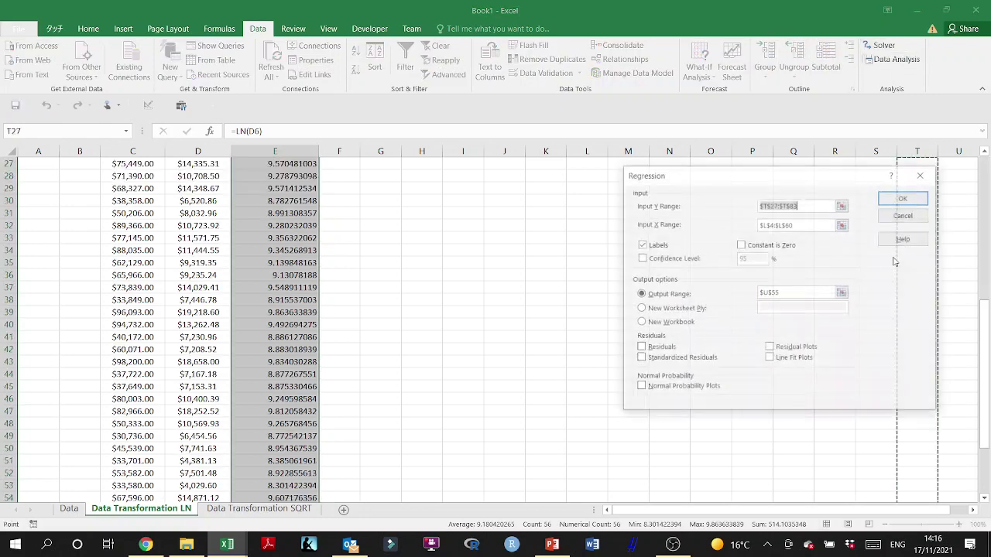
{"action": "left_click", "coordinate": [842, 205]}
{"action": "scroll", "coordinate": [442, 343], "scroll_direction": "up", "scroll_amount": 9}
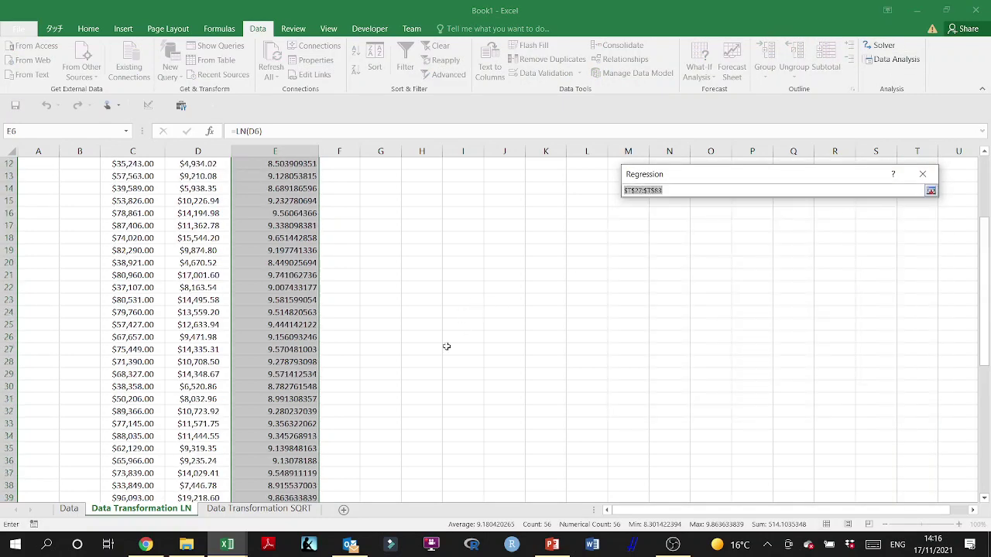
{"action": "left_click", "coordinate": [286, 213]}
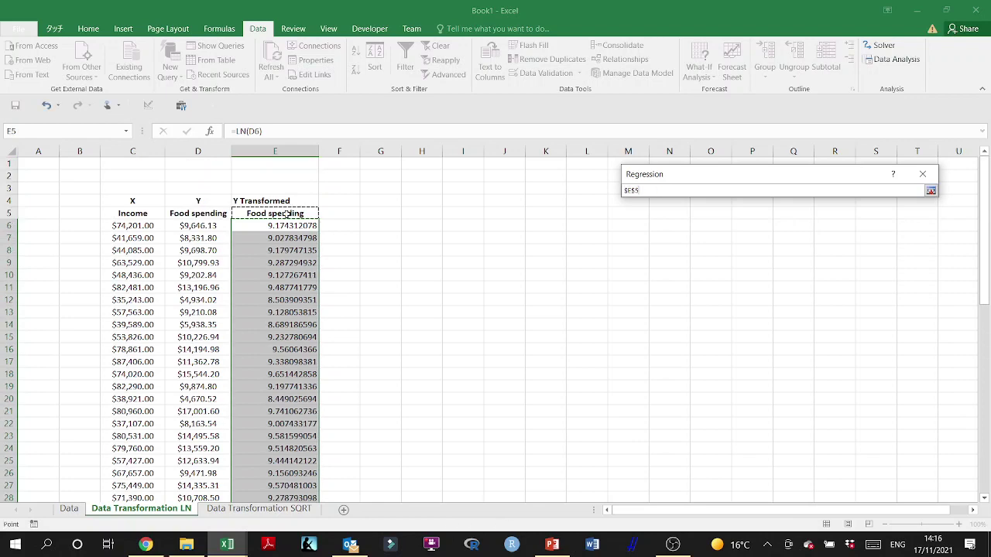
{"action": "key", "text": "ctrl+shift+Down"}
{"action": "key", "text": "Return"}
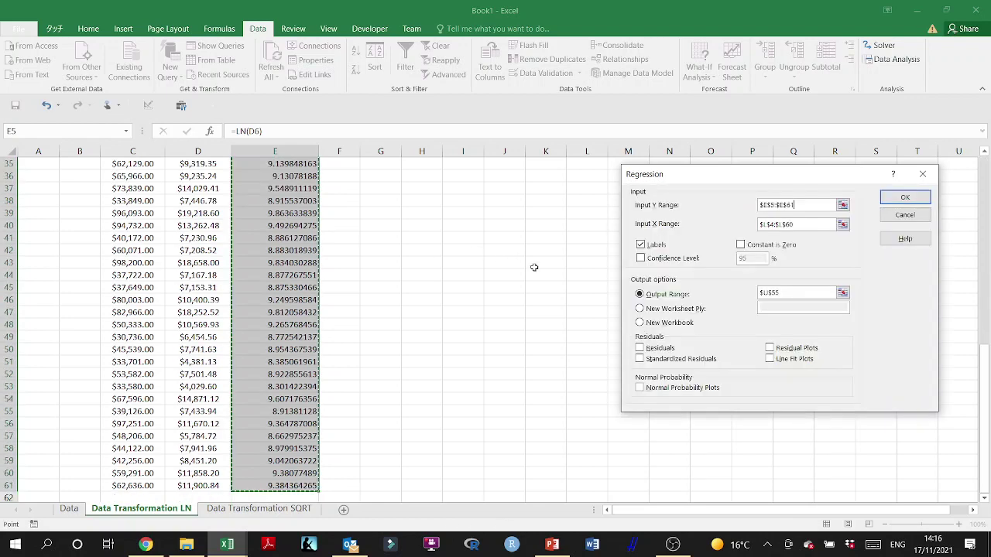
Step: Set Input X Range $C$5:$C$61, tick Residuals, output to $H$6, and run the regression
{"action": "left_click", "coordinate": [842, 224]}
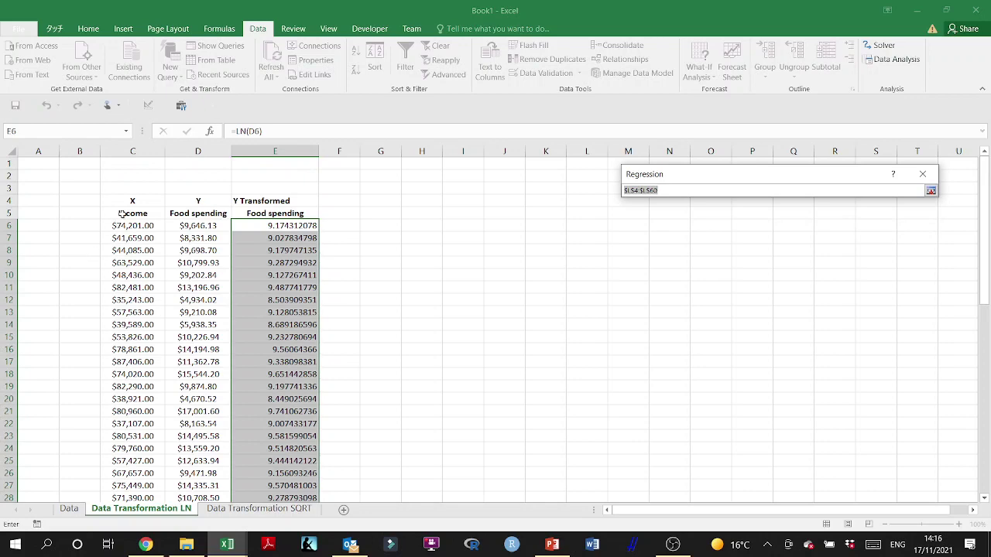
{"action": "left_click", "coordinate": [122, 214]}
{"action": "key", "text": "ctrl+shift+Down"}
{"action": "key", "text": "Return"}
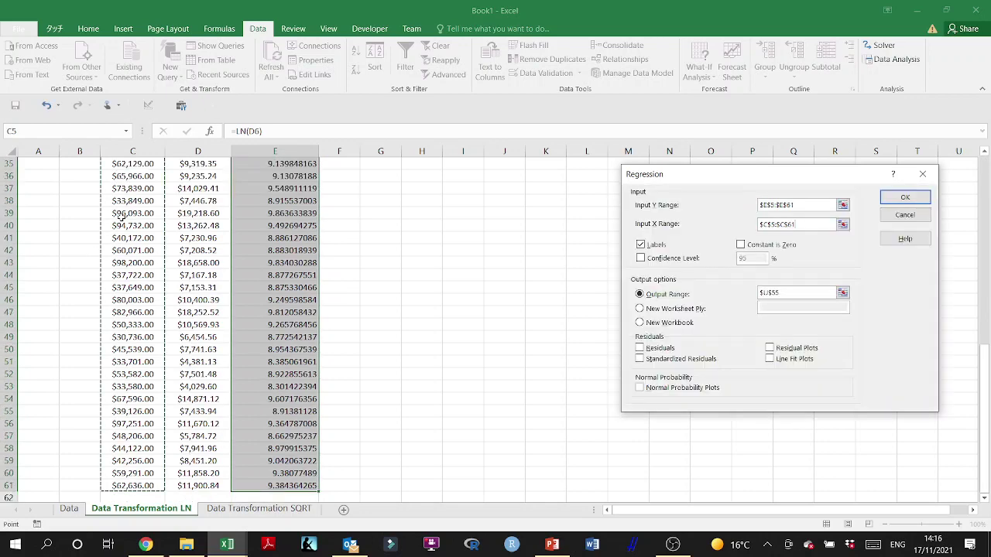
{"action": "left_click", "coordinate": [639, 348]}
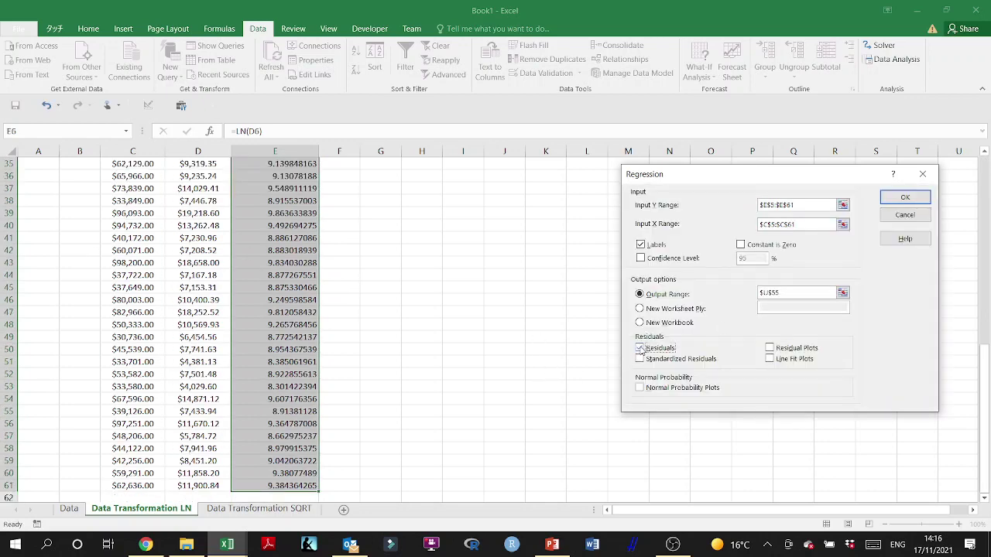
{"action": "left_click", "coordinate": [842, 293]}
{"action": "scroll", "coordinate": [496, 310], "scroll_direction": "up", "scroll_amount": 11}
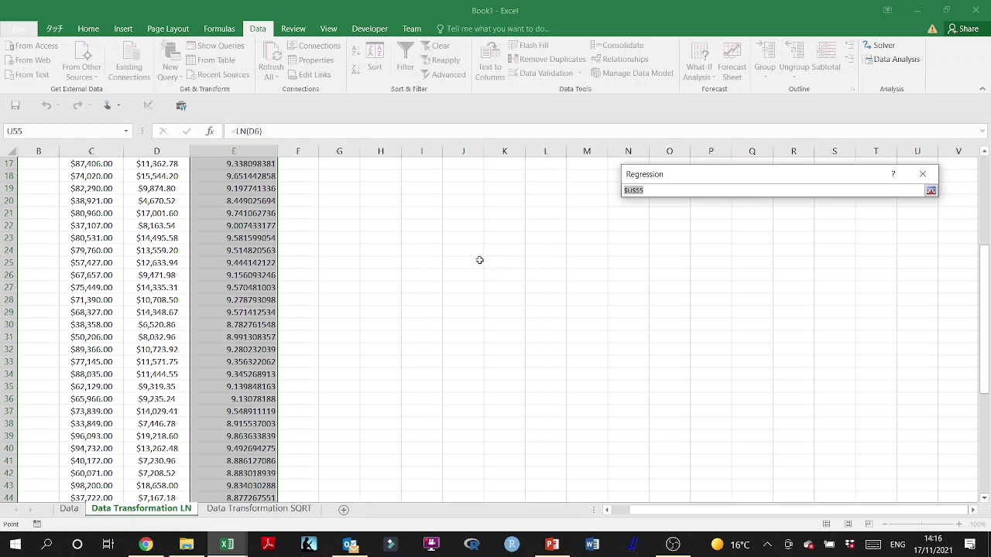
{"action": "left_click", "coordinate": [386, 220]}
{"action": "left_click", "coordinate": [931, 191]}
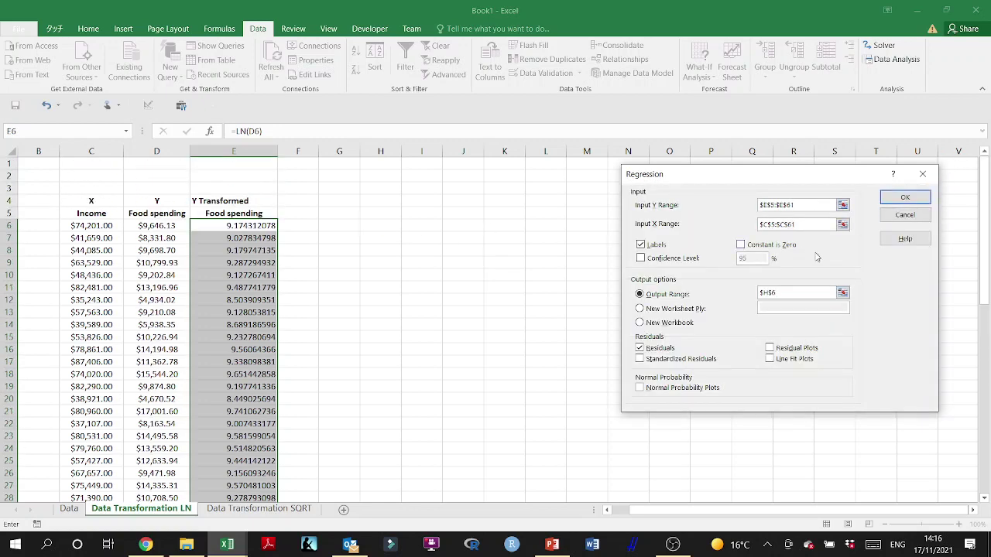
{"action": "left_click", "coordinate": [896, 200]}
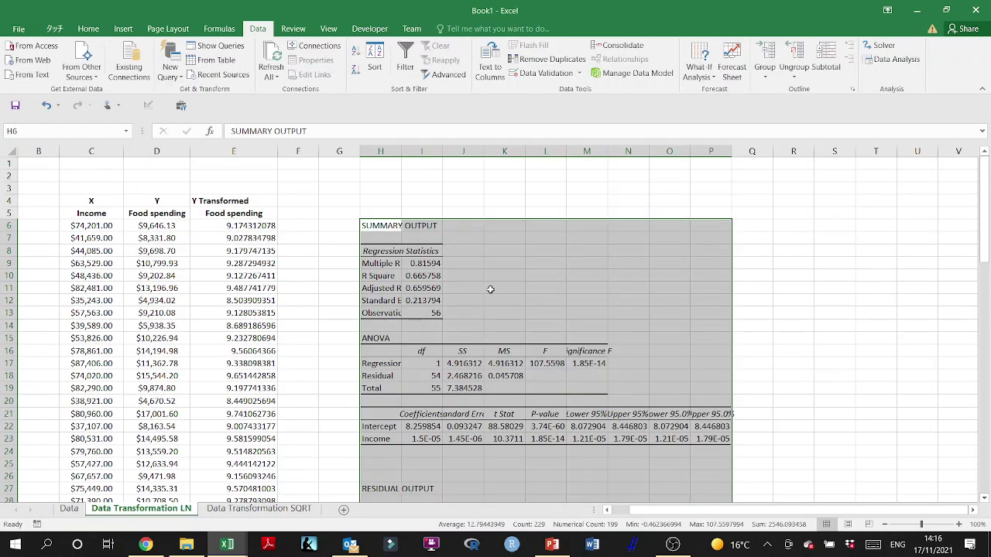
Step: Widen columns H and I to fit the regression output's labels and values
{"action": "left_click_drag", "start_coordinate": [401, 151], "coordinate": [426, 154]}
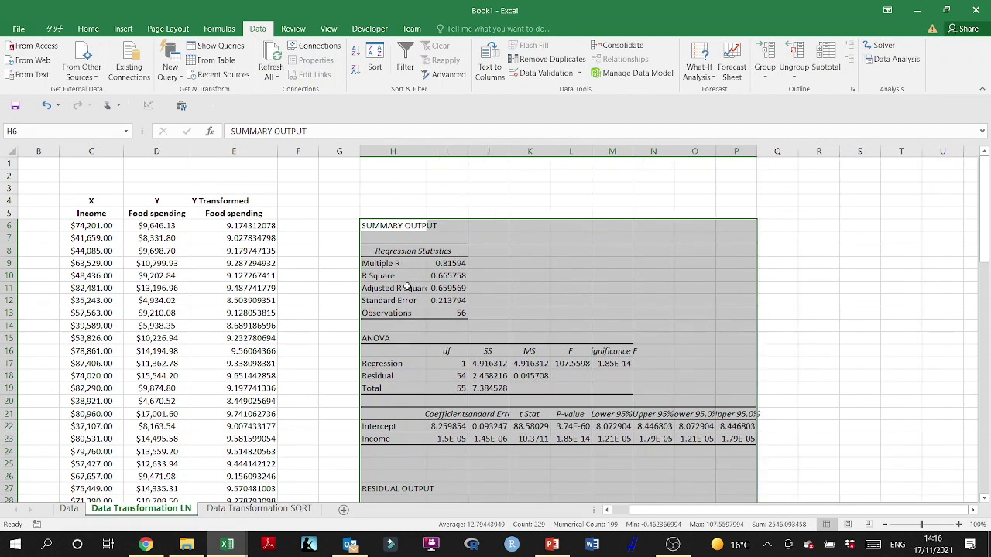
{"action": "left_click_drag", "start_coordinate": [380, 286], "coordinate": [447, 287]}
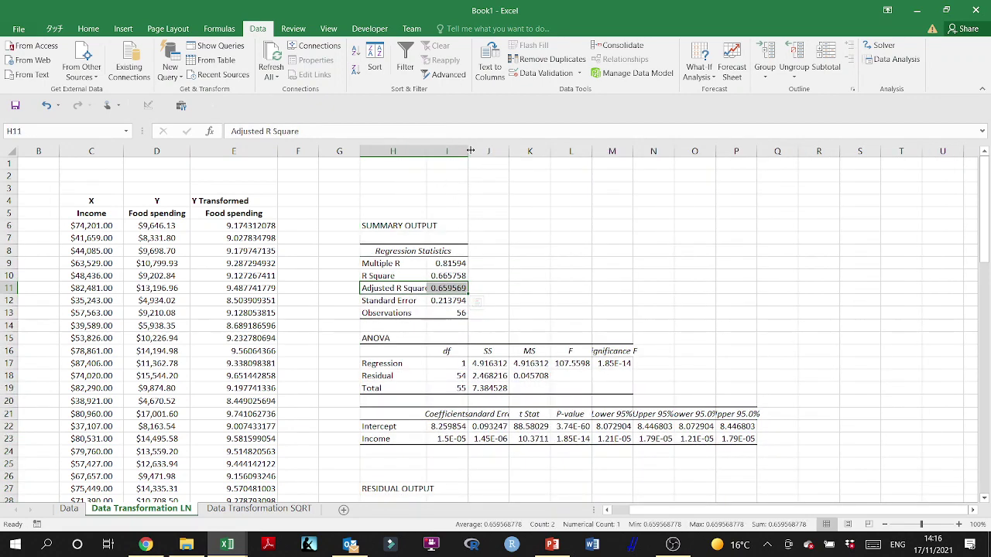
{"action": "left_click_drag", "start_coordinate": [467, 152], "coordinate": [495, 154]}
{"action": "scroll", "coordinate": [645, 288], "scroll_direction": "down", "scroll_amount": 2}
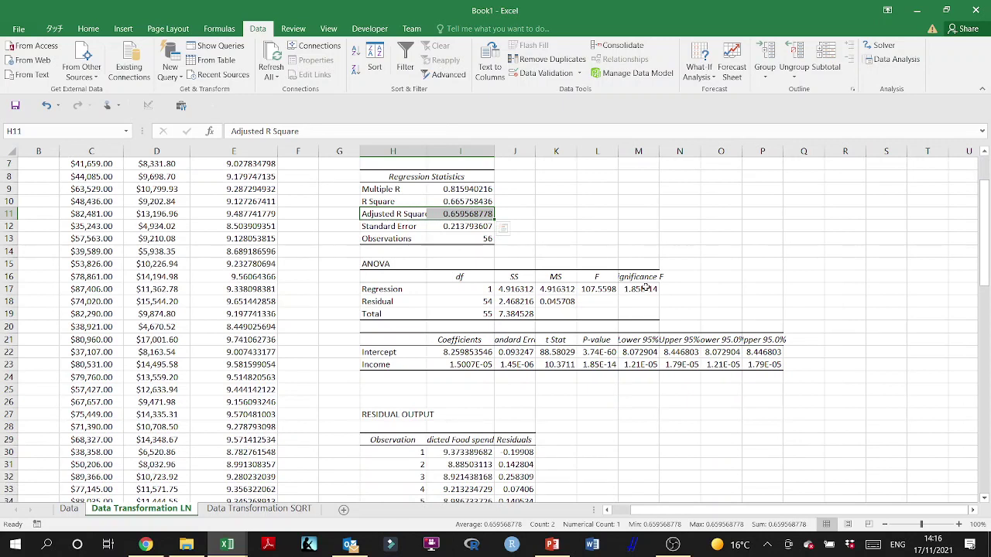
{"action": "left_click", "coordinate": [597, 239]}
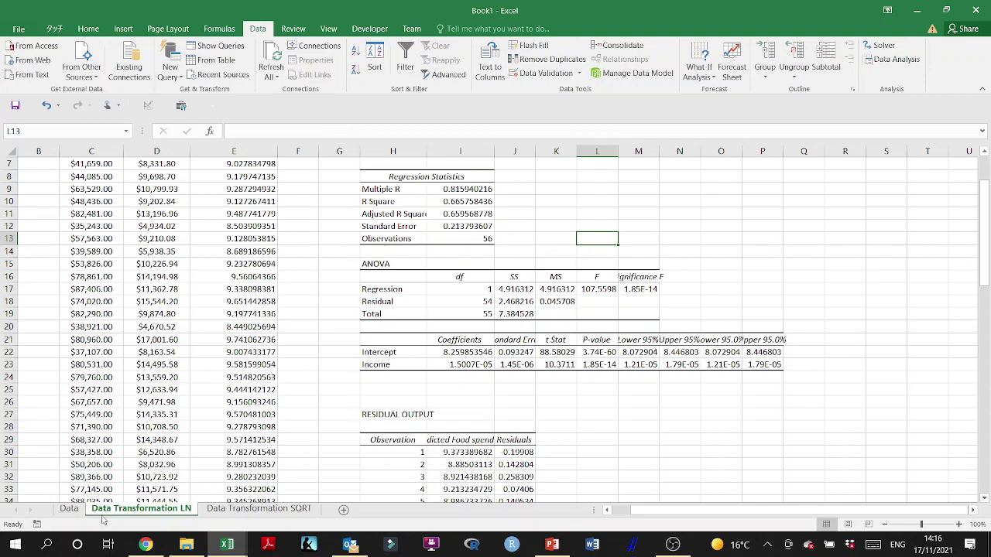
Step: Compare the LN regression output against the original Data sheet's output
{"action": "left_click", "coordinate": [69, 508]}
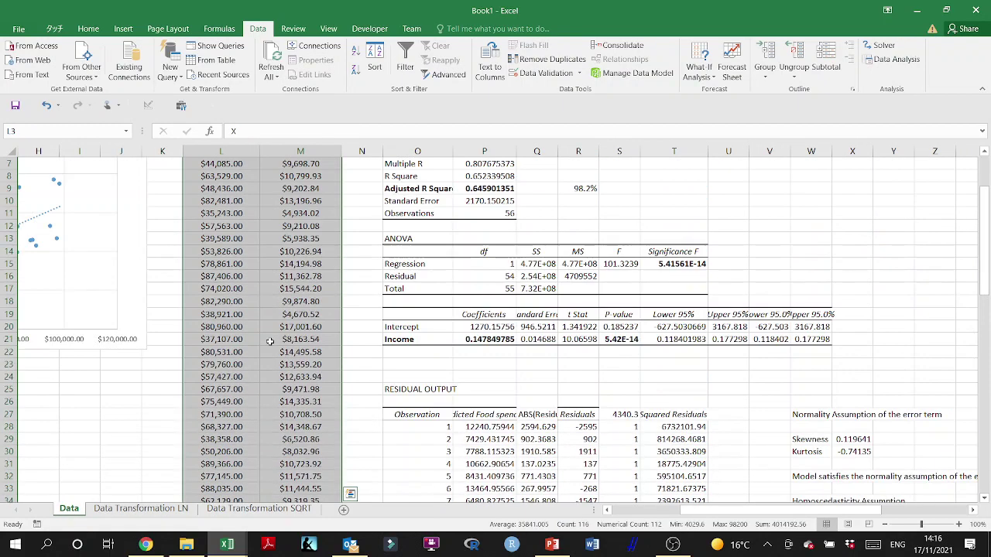
{"action": "scroll", "coordinate": [270, 342], "scroll_direction": "up", "scroll_amount": 2}
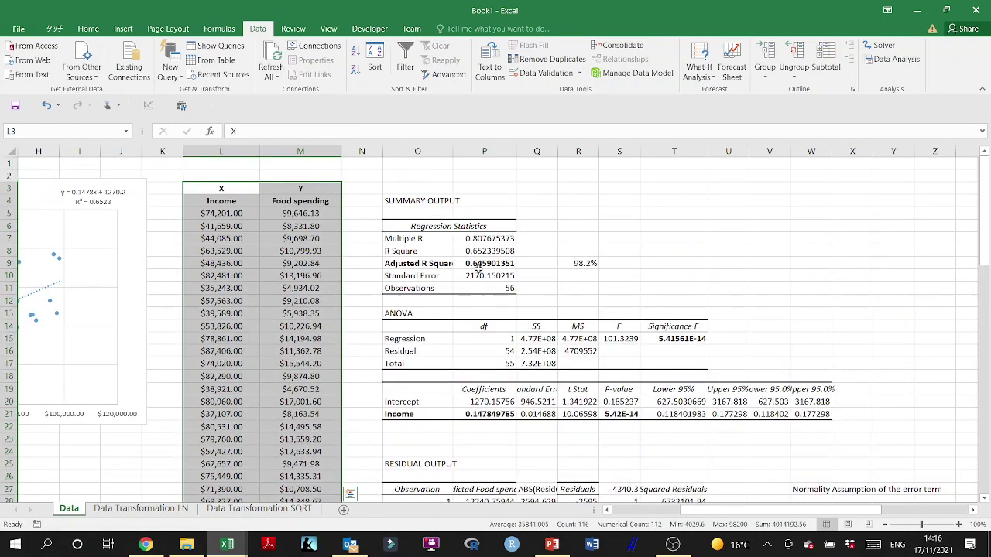
{"action": "left_click", "coordinate": [141, 508]}
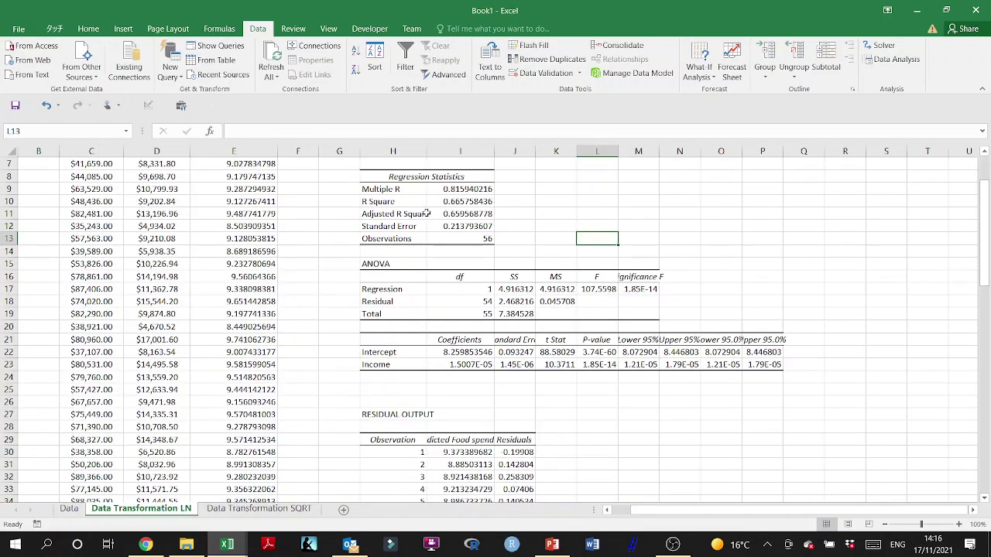
{"action": "left_click", "coordinate": [69, 509]}
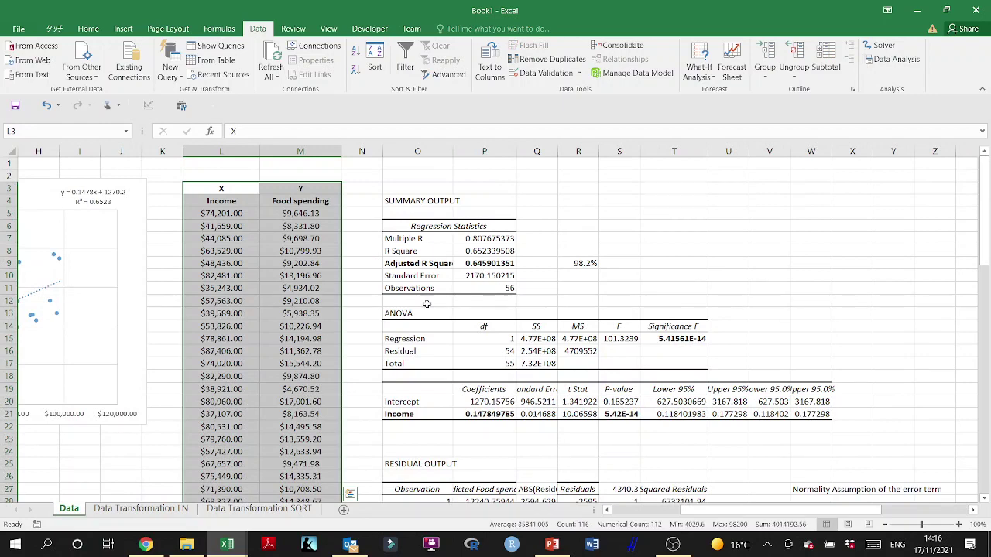
{"action": "left_click", "coordinate": [141, 508]}
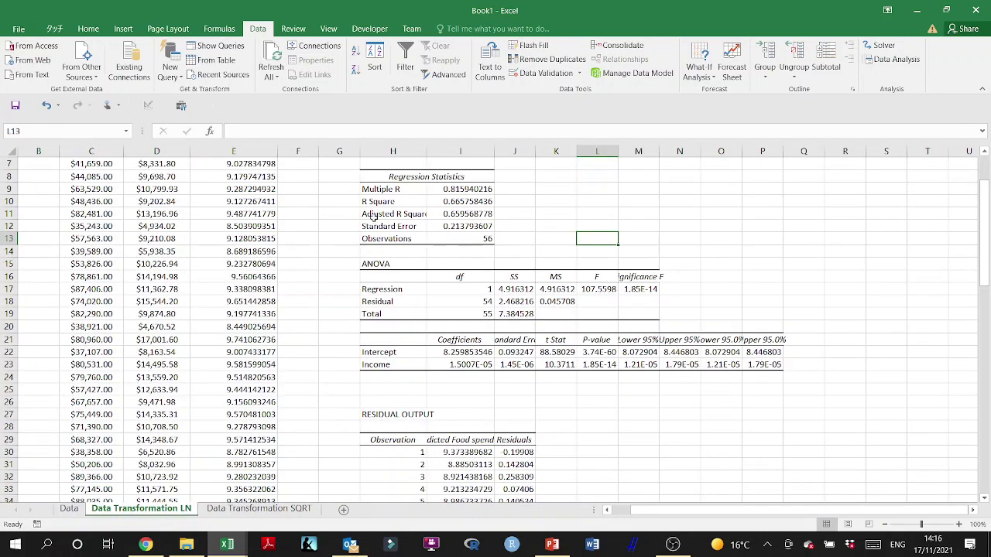
Step: Bold the Adjusted R Square label and its value 0.659568778
{"action": "left_click_drag", "start_coordinate": [374, 216], "coordinate": [442, 218]}
{"action": "key", "text": "ctrl+b"}
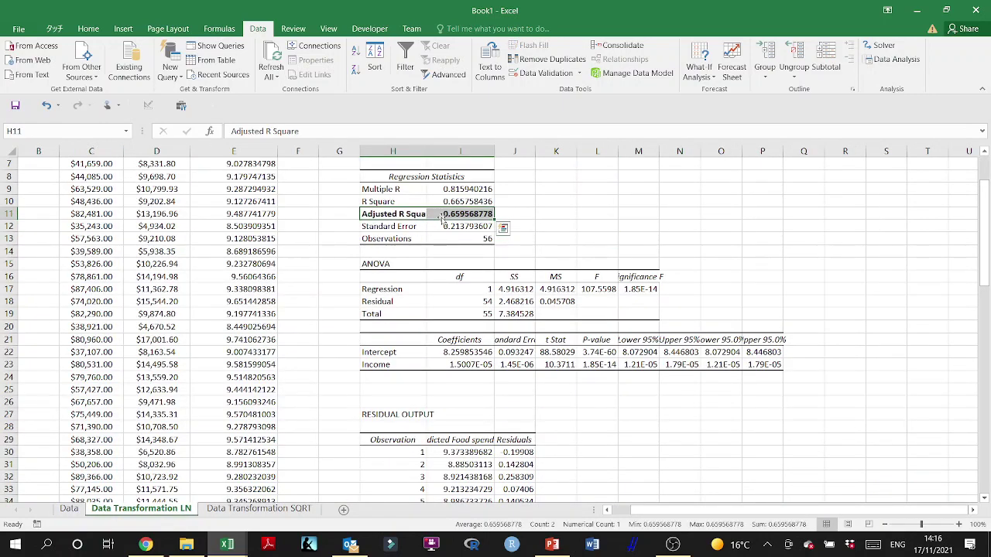
{"action": "left_click", "coordinate": [588, 213]}
{"action": "scroll", "coordinate": [611, 214], "scroll_direction": "right", "scroll_amount": 3}
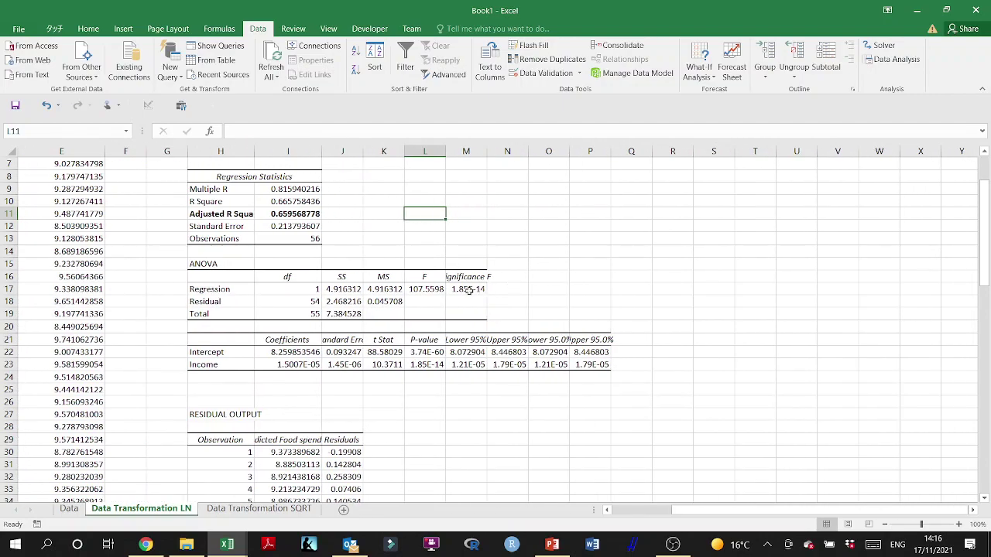
{"action": "left_click_drag", "start_coordinate": [466, 277], "coordinate": [465, 289]}
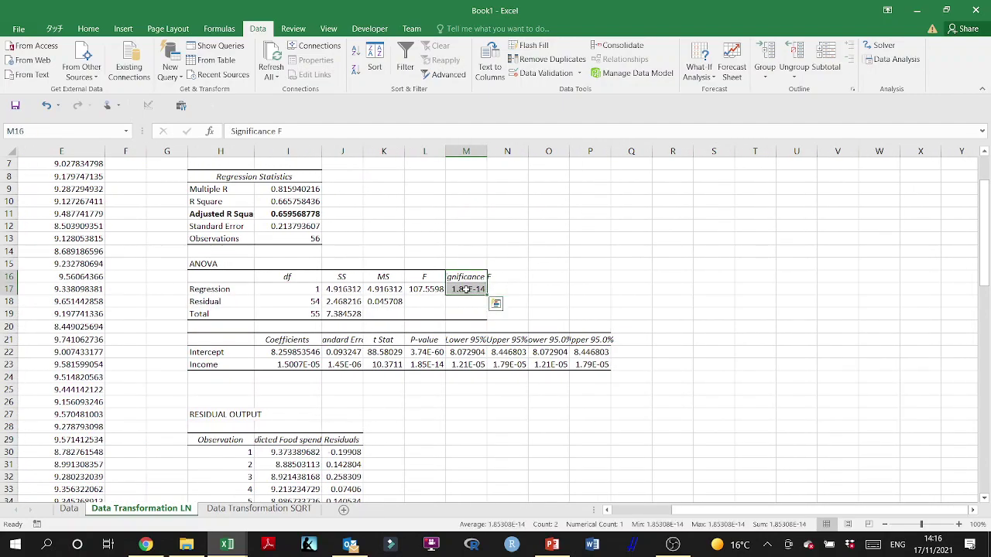
{"action": "left_click", "coordinate": [484, 426]}
{"action": "scroll", "coordinate": [489, 426], "scroll_direction": "down", "scroll_amount": 3}
{"action": "scroll", "coordinate": [490, 426], "scroll_direction": "down", "scroll_amount": 2}
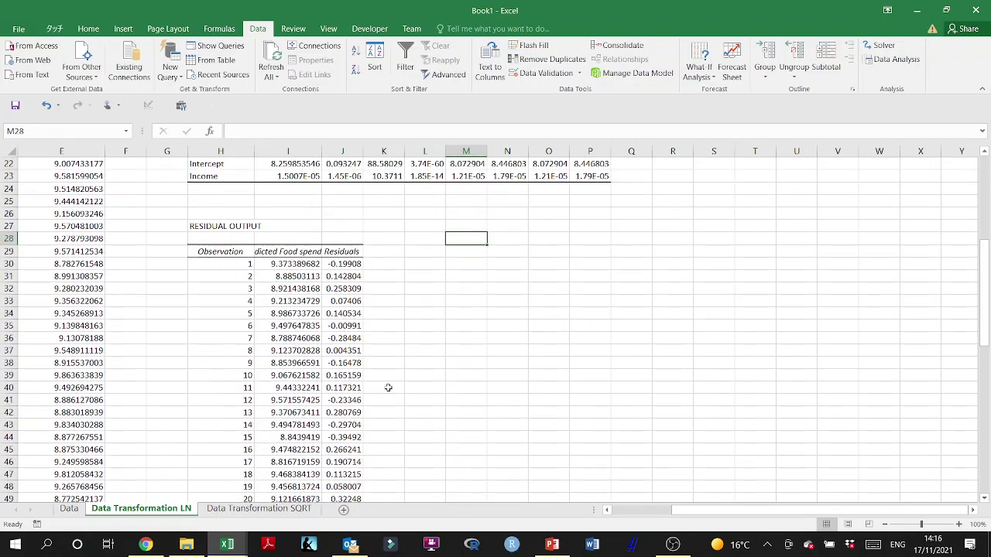
Step: Copy the Skewness and Kurtosis cells W29:X30 from the Data sheet to M30 on the LN sheet
{"action": "left_click", "coordinate": [68, 510]}
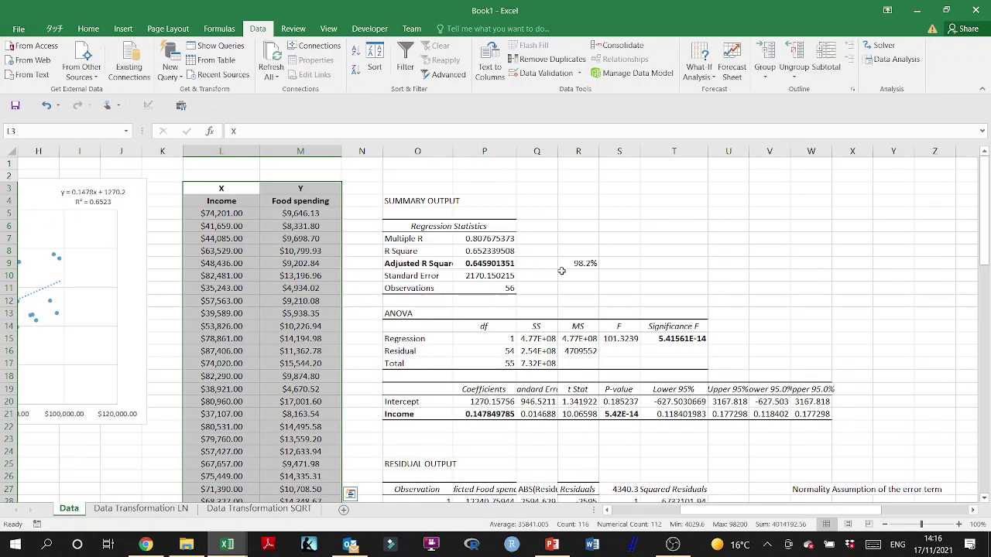
{"action": "scroll", "coordinate": [561, 270], "scroll_direction": "down", "scroll_amount": 7}
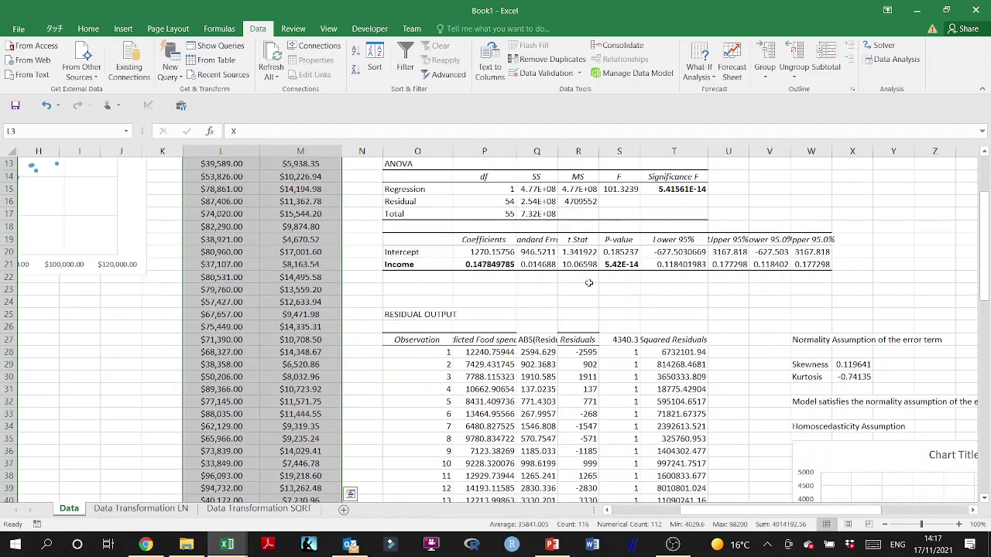
{"action": "scroll", "coordinate": [653, 294], "scroll_direction": "right", "scroll_amount": 3}
{"action": "scroll", "coordinate": [653, 295], "scroll_direction": "right", "scroll_amount": 1}
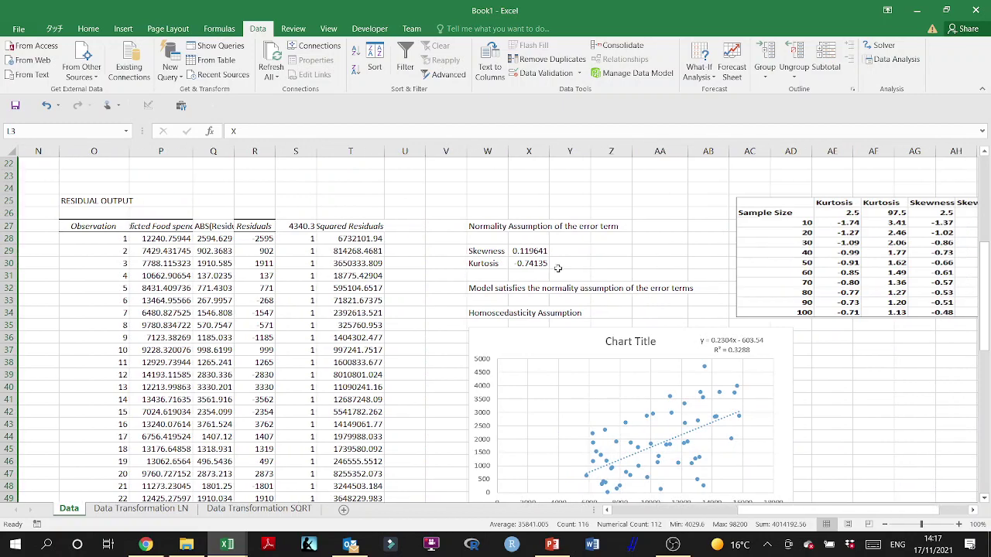
{"action": "left_click_drag", "start_coordinate": [491, 250], "coordinate": [542, 263]}
{"action": "key", "text": "ctrl+c"}
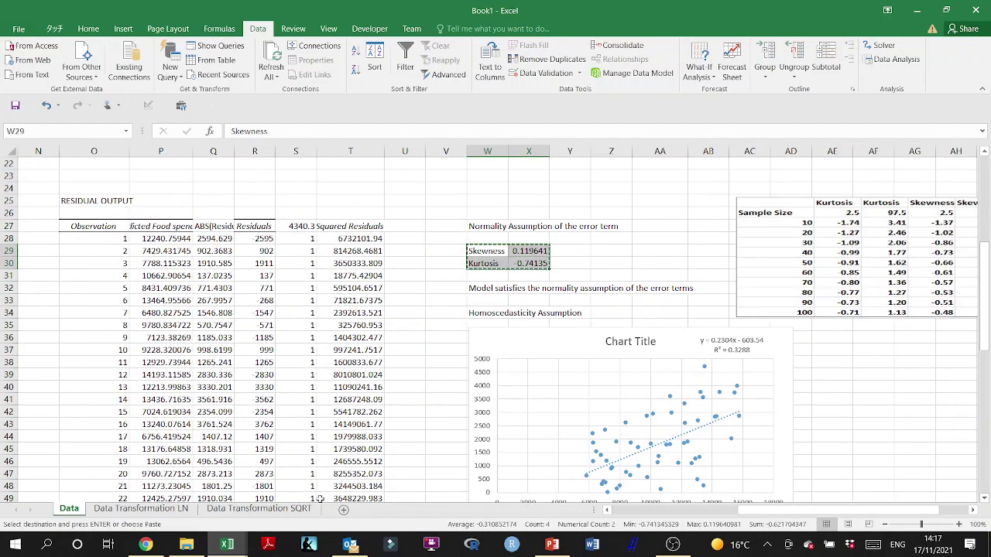
{"action": "left_click", "coordinate": [141, 509]}
{"action": "left_click", "coordinate": [471, 264]}
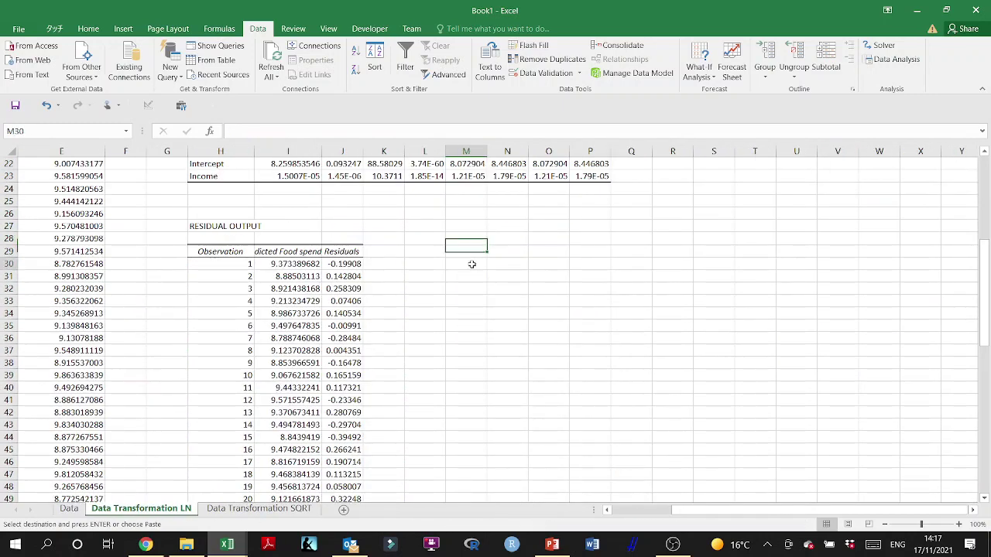
{"action": "key", "text": "ctrl+v"}
Step: Point SKEW and KURT at residuals J30:J85, giving -0.39177 and -0.85281
{"action": "left_click", "coordinate": [511, 264]}
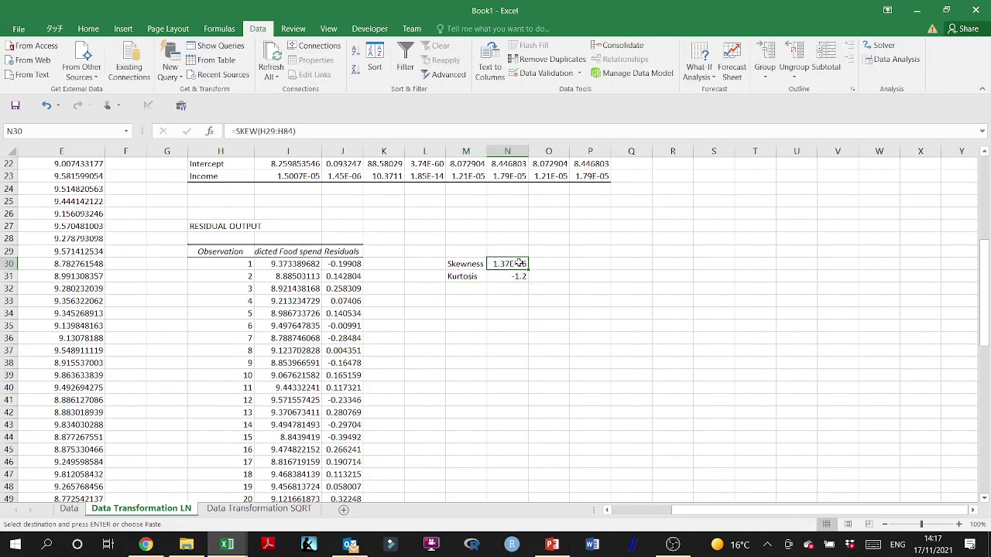
{"action": "double_click", "coordinate": [510, 264]}
{"action": "left_click_drag", "start_coordinate": [262, 264], "coordinate": [329, 284]}
{"action": "key", "text": "Return"}
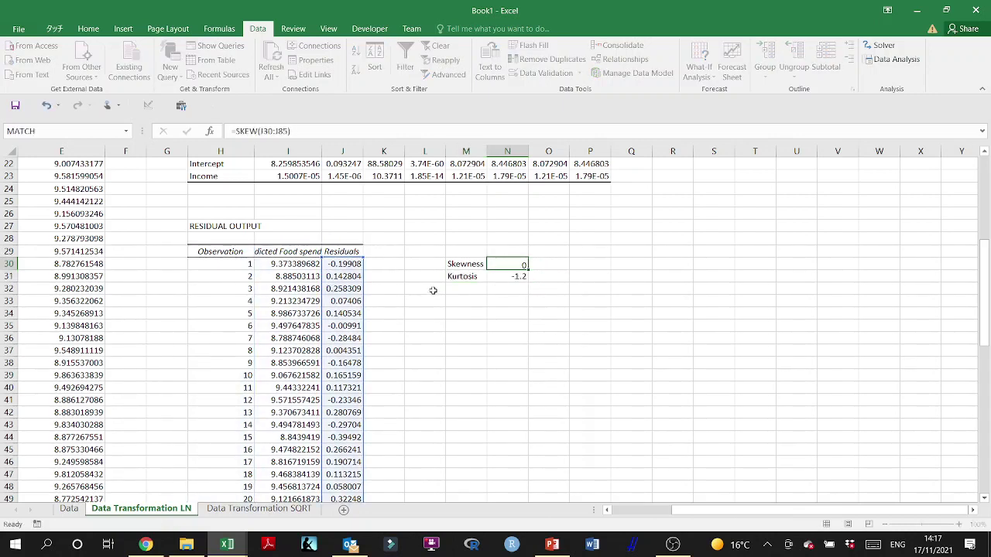
{"action": "type", "text": "=KURT(H29:H84)"}
{"action": "left_click_drag", "start_coordinate": [256, 263], "coordinate": [334, 280]}
{"action": "key", "text": "Return"}
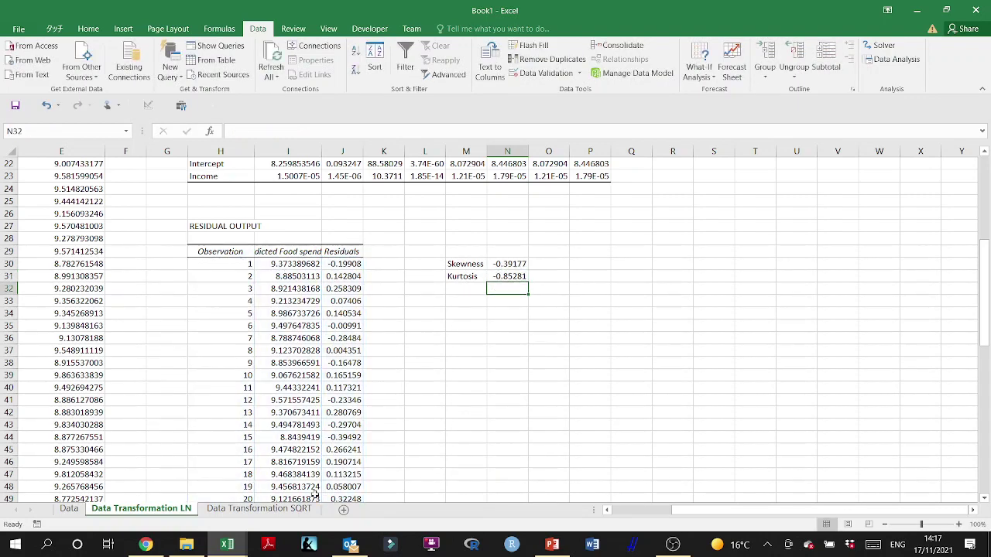
{"action": "left_click", "coordinate": [69, 509]}
Step: Copy the Data sheet's critical-values table picture into columns R–W of the LN sheet
{"action": "left_click", "coordinate": [858, 241]}
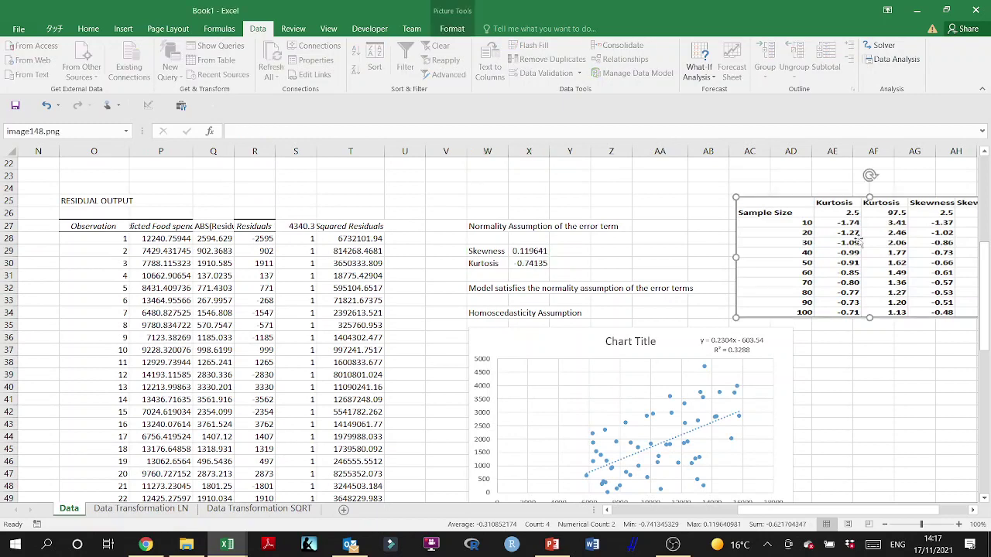
{"action": "key", "text": "ctrl+c"}
{"action": "left_click", "coordinate": [141, 510]}
{"action": "key", "text": "ctrl+v"}
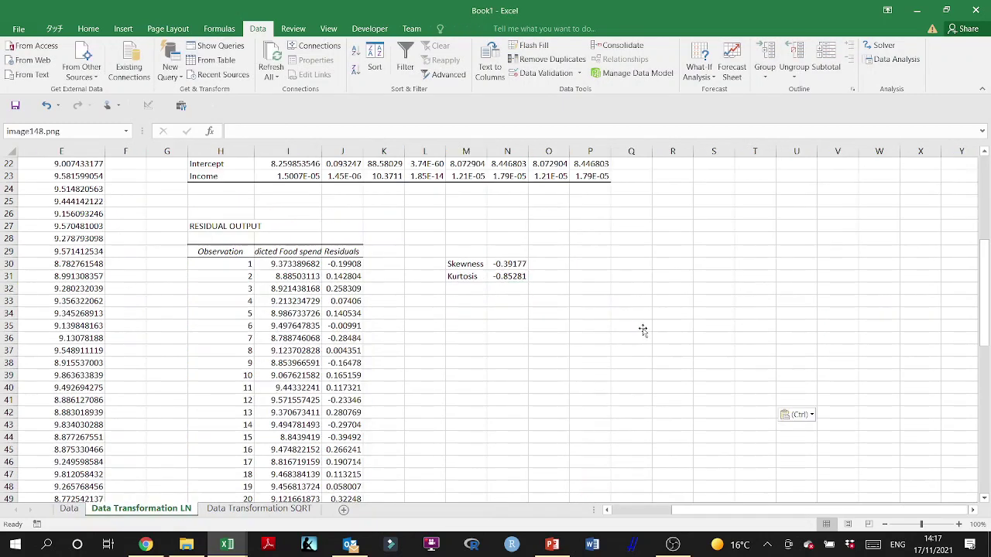
{"action": "left_click_drag", "start_coordinate": [554, 286], "coordinate": [684, 220]}
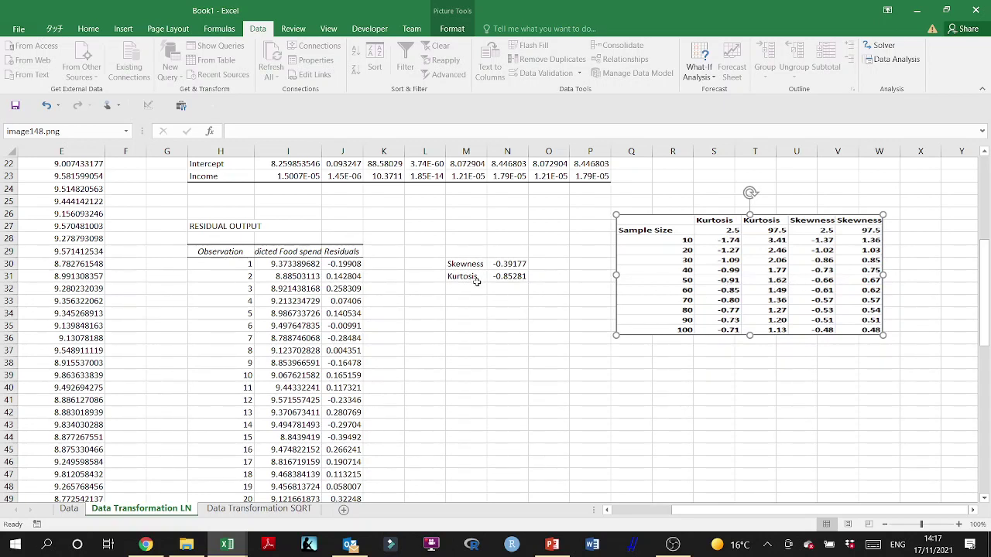
{"action": "left_click", "coordinate": [463, 300]}
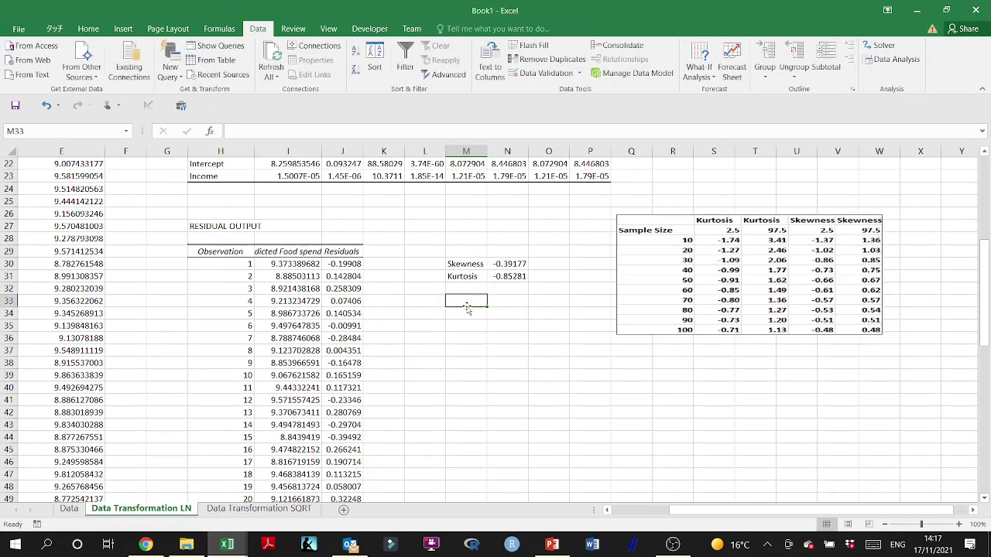
Step: Type 'Normality assumption of the error term is not violated' and a 'Hetroscedasticity' heading, then shift M30:P36 right
{"action": "type", "text": "Nor"}
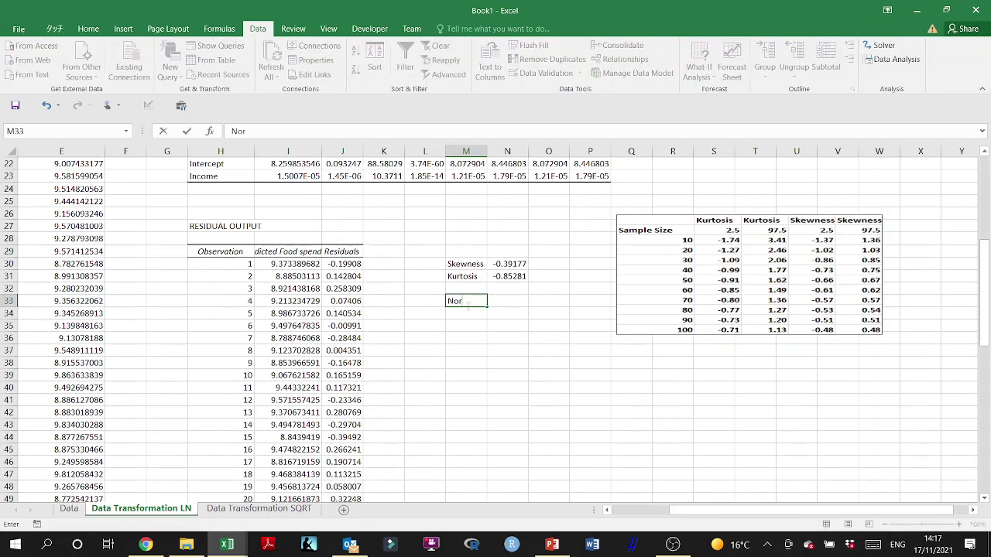
{"action": "type", "text": "mality assumpti"}
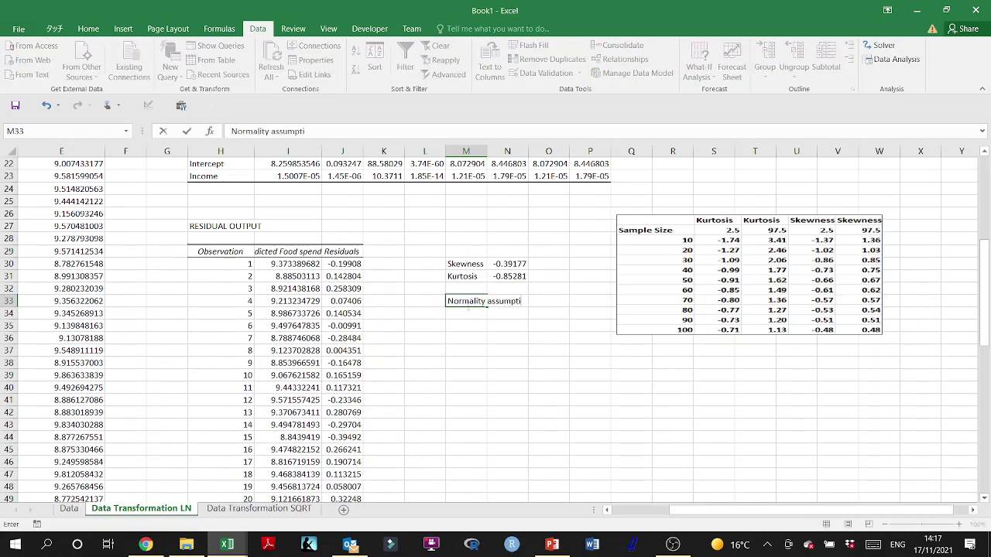
{"action": "type", "text": "on of the error term is not viola"}
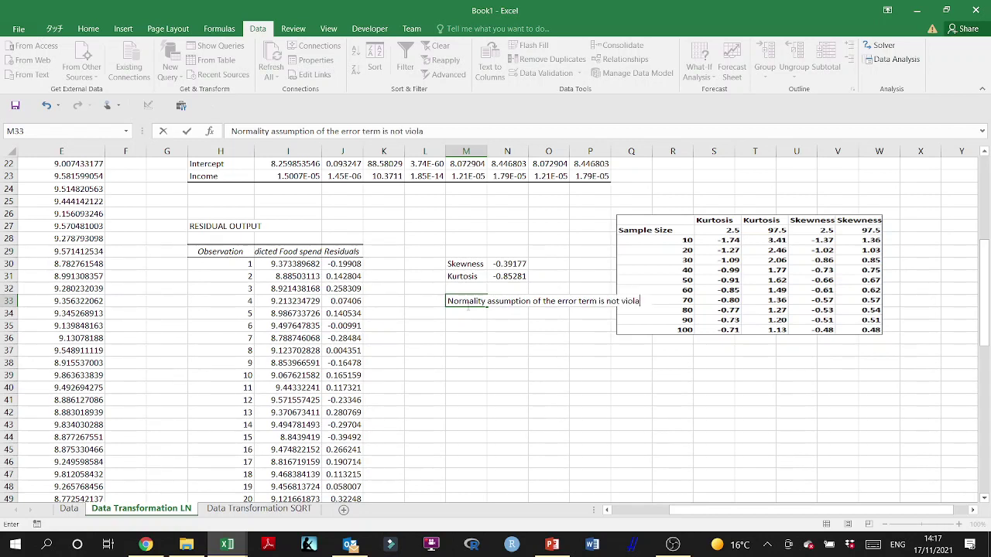
{"action": "type", "text": "ted"}
{"action": "left_click_drag", "start_coordinate": [714, 215], "coordinate": [761, 203]}
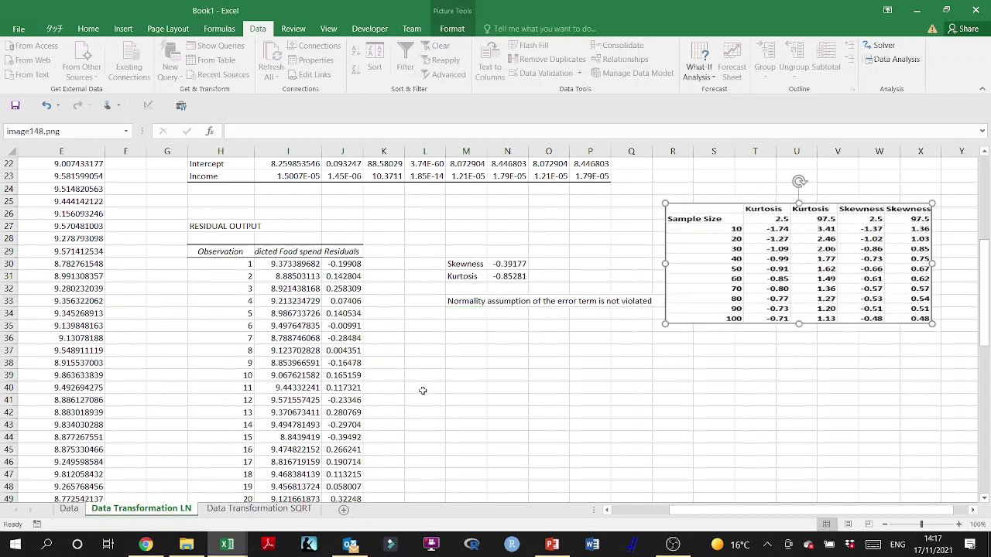
{"action": "left_click", "coordinate": [463, 338]}
{"action": "type", "text": "H"}
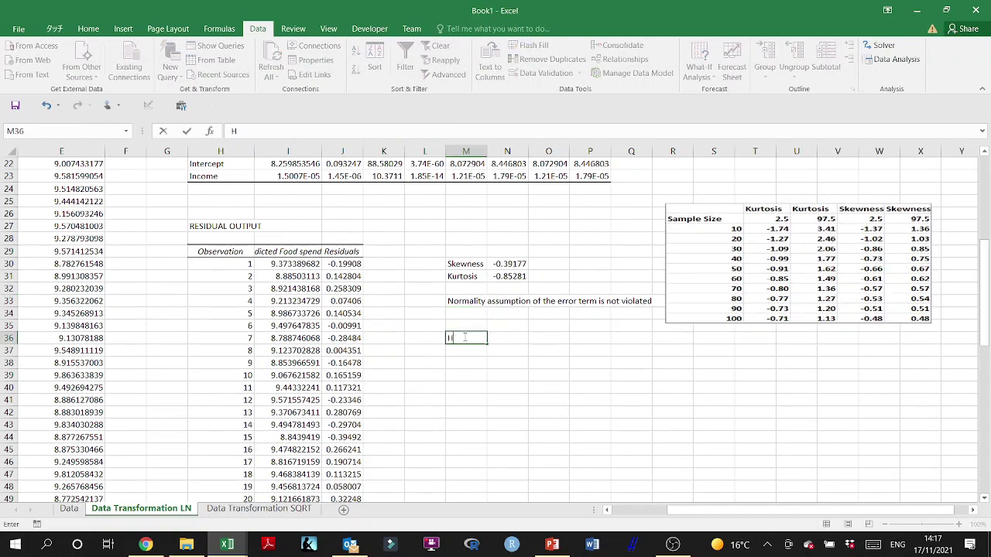
{"action": "type", "text": "etroscedasticity"}
{"action": "left_click_drag", "start_coordinate": [458, 263], "coordinate": [603, 338]}
{"action": "key", "text": "ctrl+c"}
{"action": "left_click_drag", "start_coordinate": [492, 264], "coordinate": [534, 264]}
{"action": "left_click", "coordinate": [381, 249]}
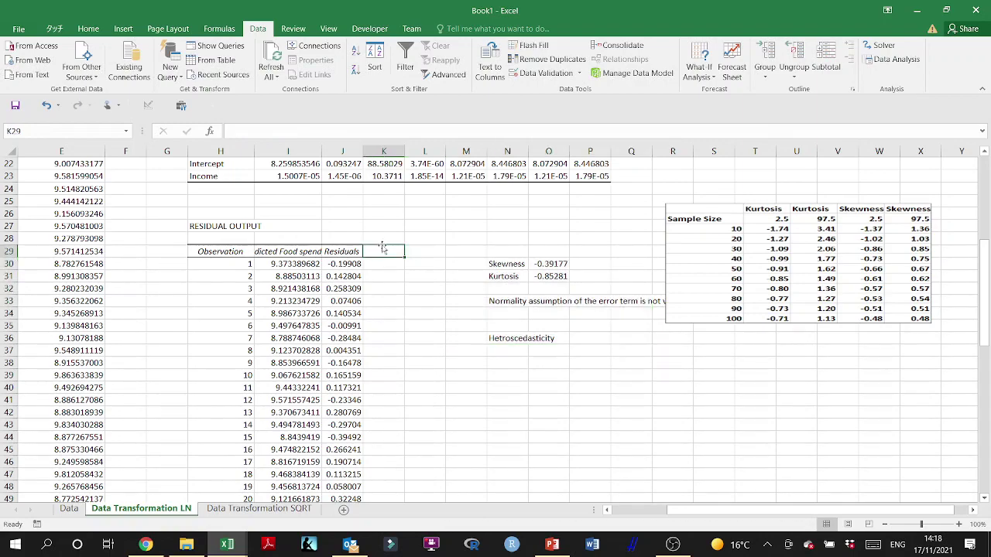
Step: Move the Residuals column J29:J85 one column right to column K
{"action": "left_click", "coordinate": [344, 250]}
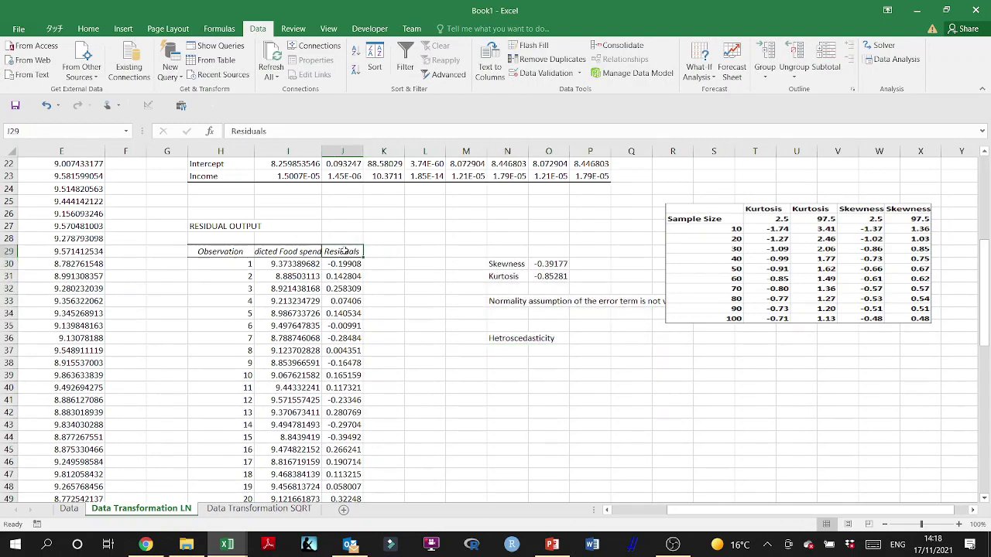
{"action": "key", "text": "ctrl+shift+Down"}
{"action": "key", "text": "ctrl+c"}
{"action": "scroll", "coordinate": [374, 335], "scroll_direction": "up", "scroll_amount": 15}
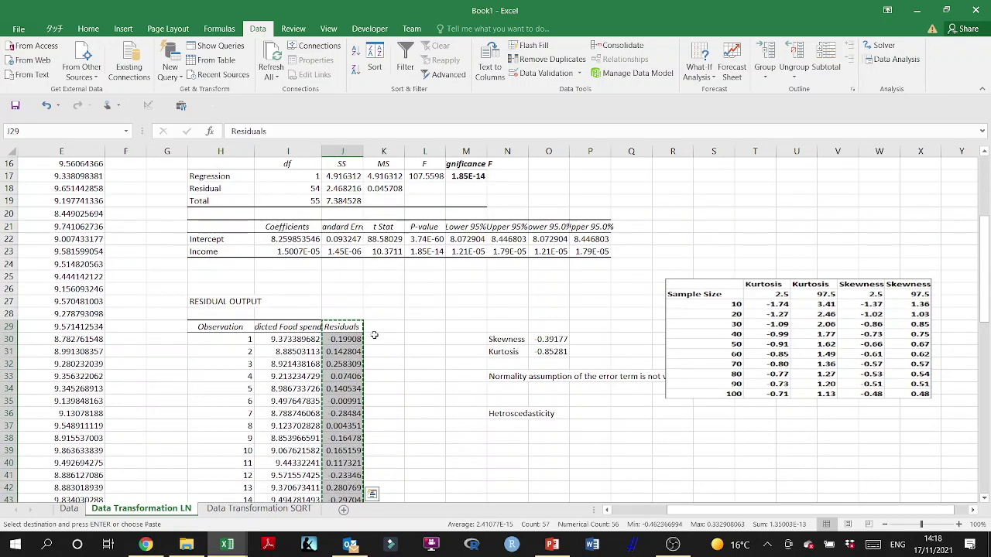
{"action": "left_click_drag", "start_coordinate": [363, 335], "coordinate": [380, 328]}
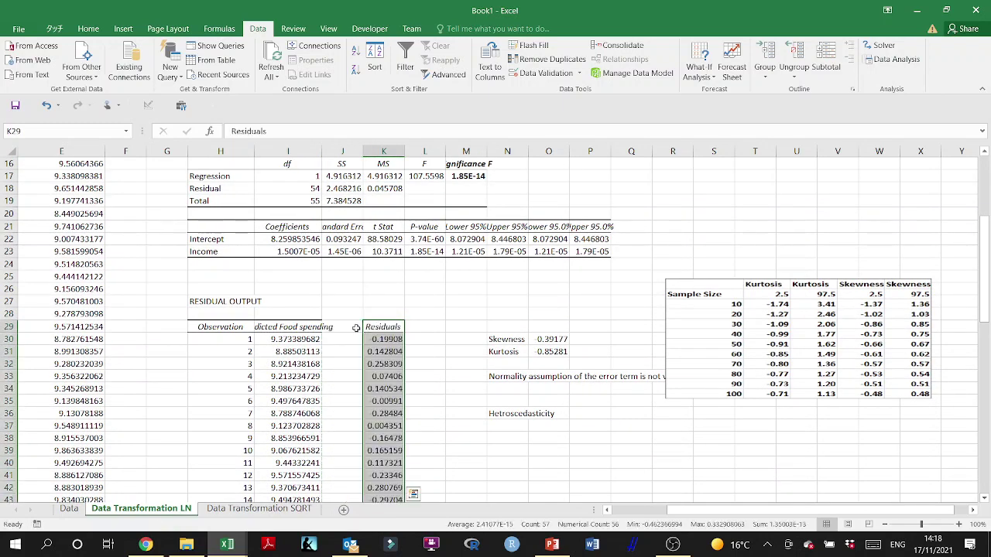
Step: Add an ABS(Residuals) header in J29 and fill =ABS(K30) down column J
{"action": "left_click", "coordinate": [355, 328]}
{"action": "type", "text": "ABS("}
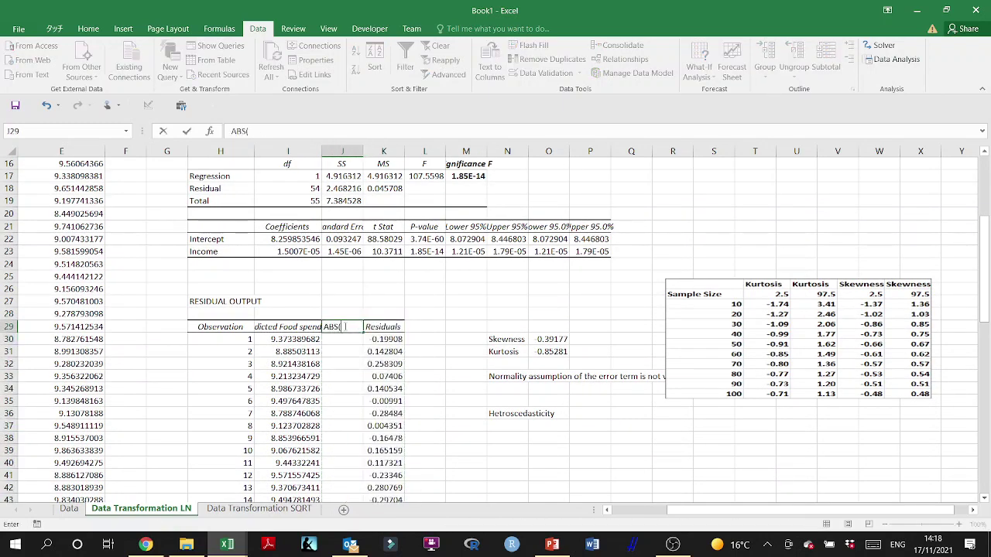
{"action": "type", "text": "Residuc"}
{"action": "type", "text": "ls"}
{"action": "key", "text": "Return"}
{"action": "type", "text": "=abs("}
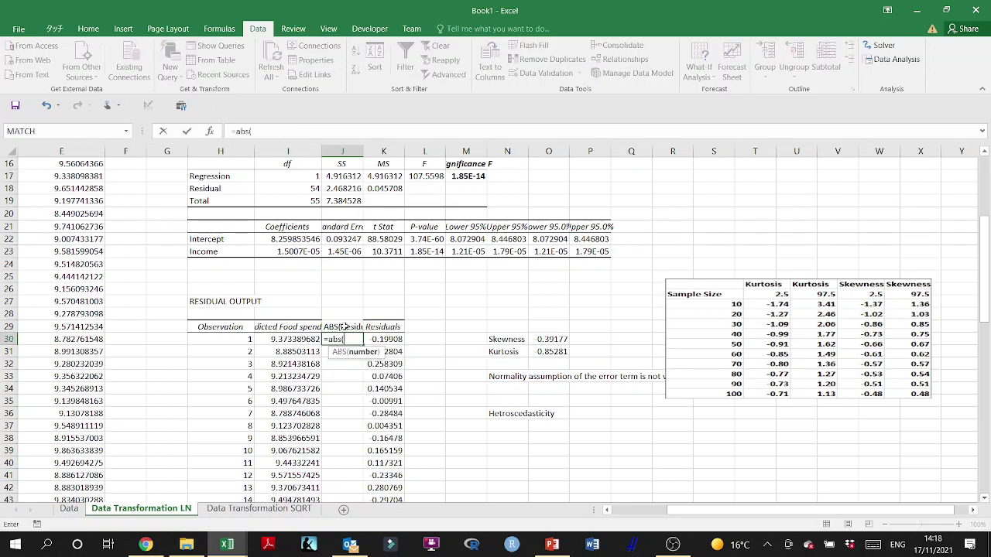
{"action": "left_click", "coordinate": [388, 337]}
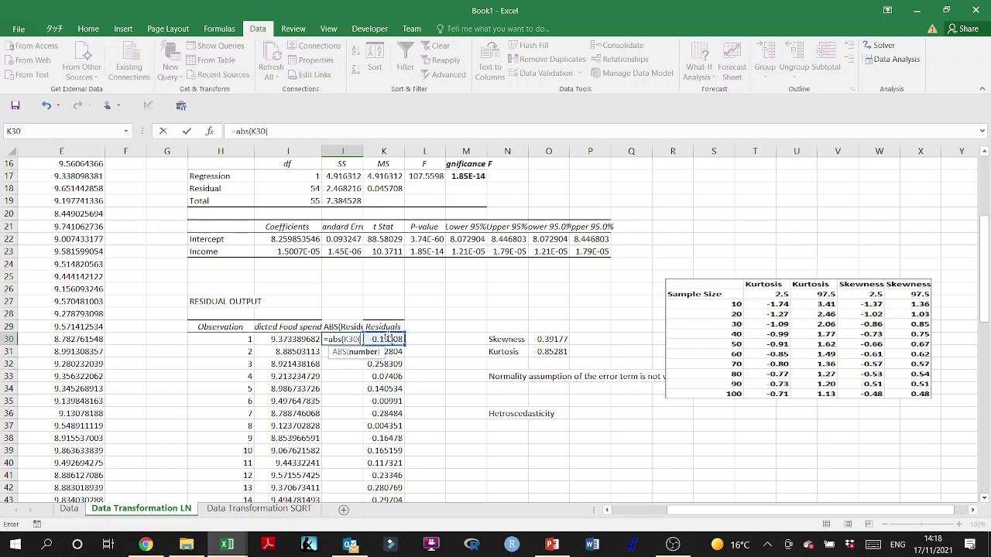
{"action": "key", "text": "Return"}
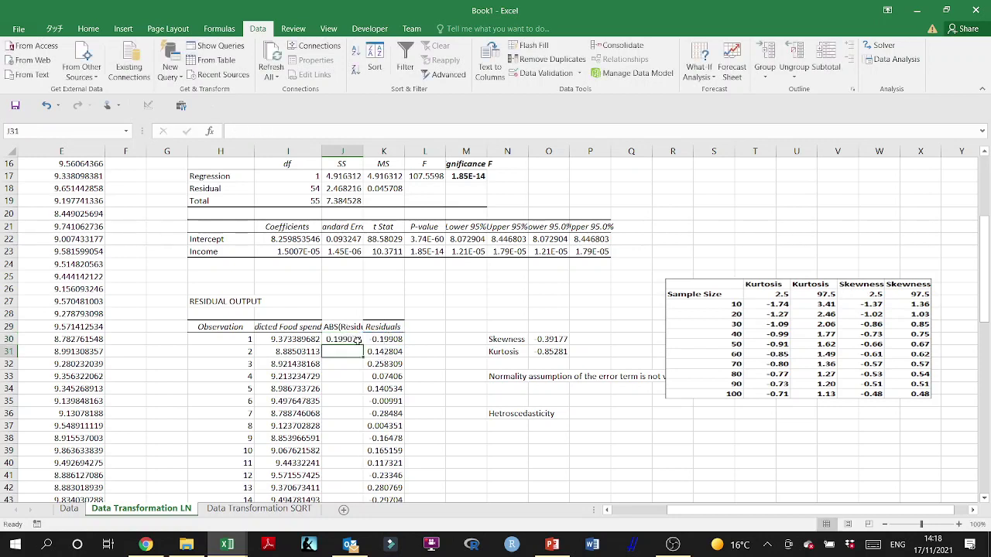
{"action": "left_click", "coordinate": [357, 339]}
{"action": "double_click", "coordinate": [363, 345]}
{"action": "left_click", "coordinate": [418, 329]}
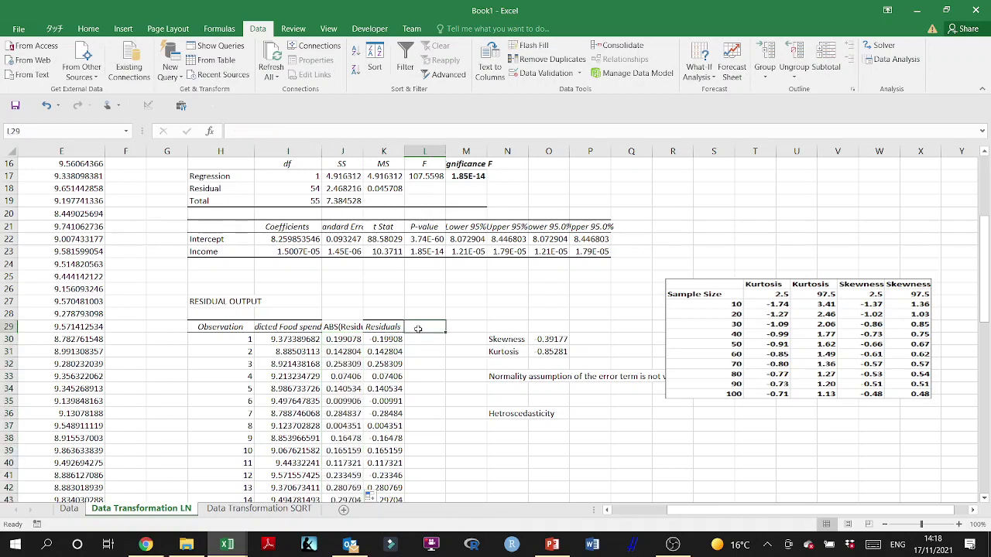
Step: Enter 'Sqrd(residuals)' as a text header in L29, removing the stray equals sign
{"action": "type", "text": "="}
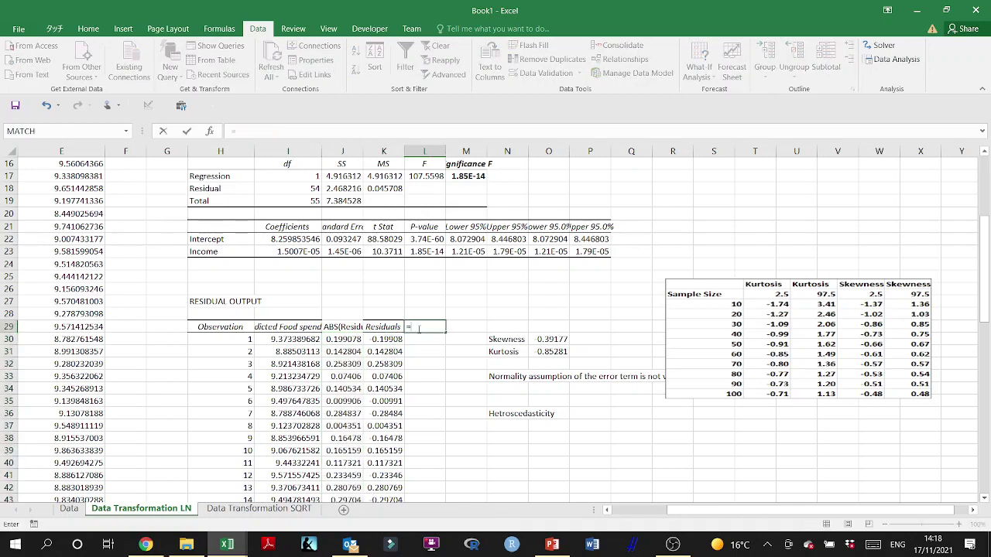
{"action": "type", "text": "Sqrd(residuals"}
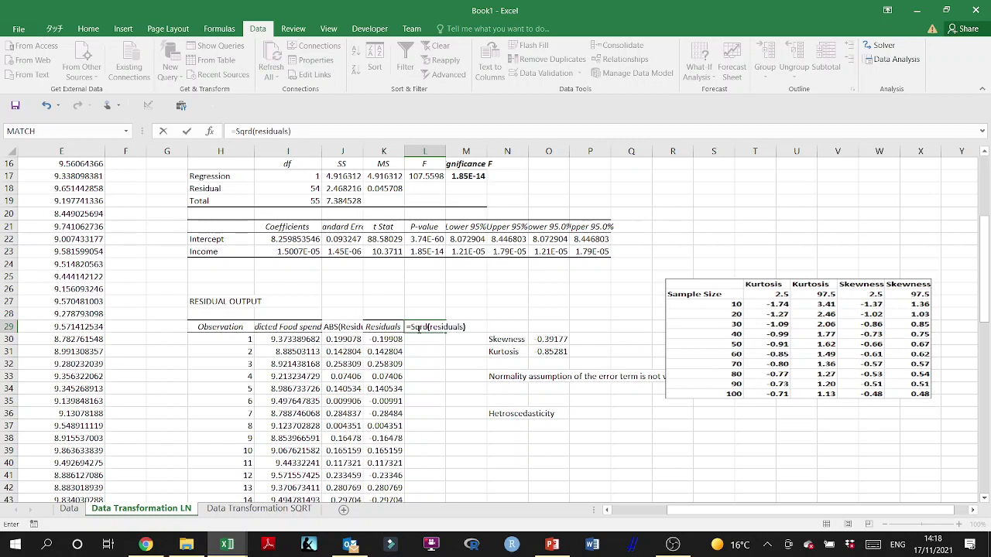
{"action": "key", "text": "Return"}
{"action": "type", "text": "="}
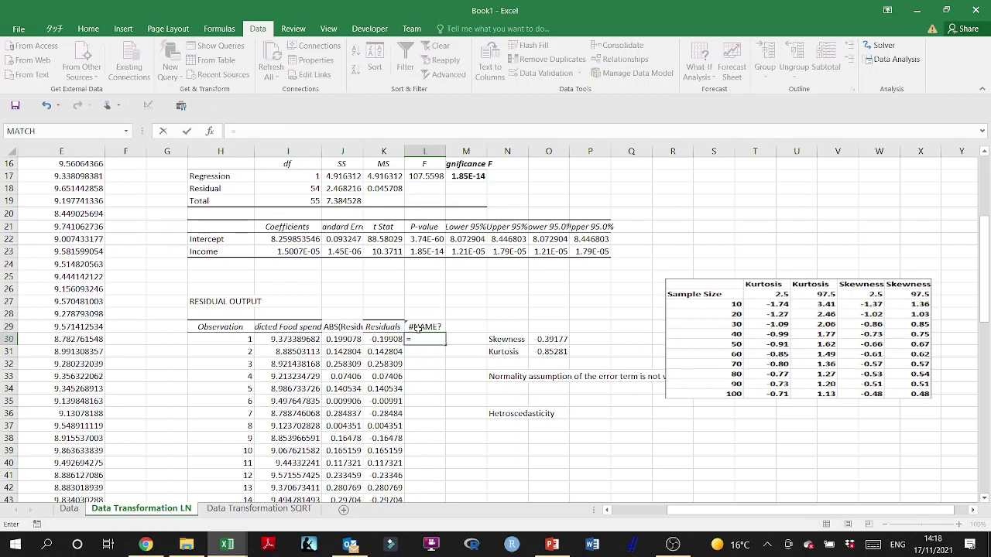
{"action": "key", "text": "Escape"}
{"action": "left_click", "coordinate": [418, 329]}
{"action": "double_click", "coordinate": [418, 328]}
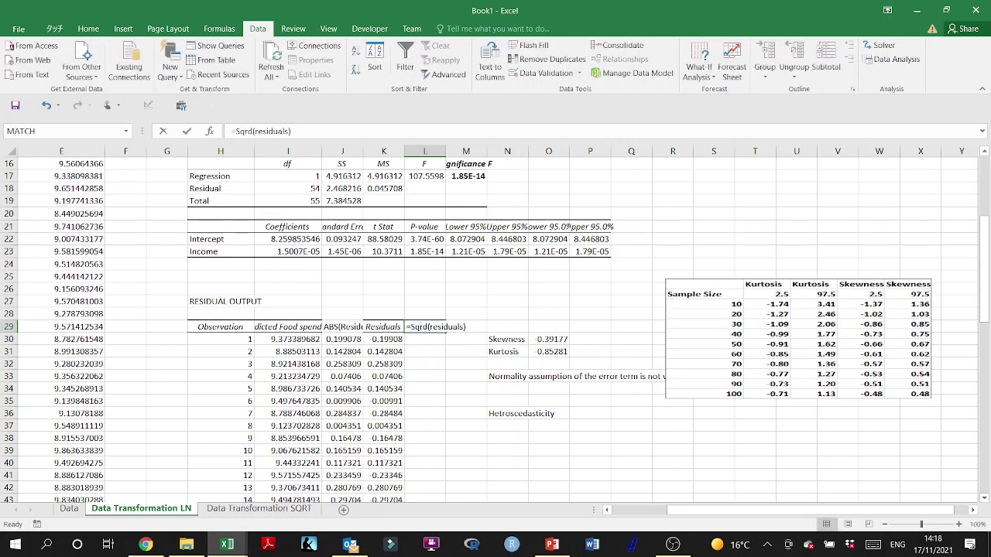
{"action": "key", "text": "Home"}
{"action": "key", "text": "Delete"}
{"action": "key", "text": "Return"}
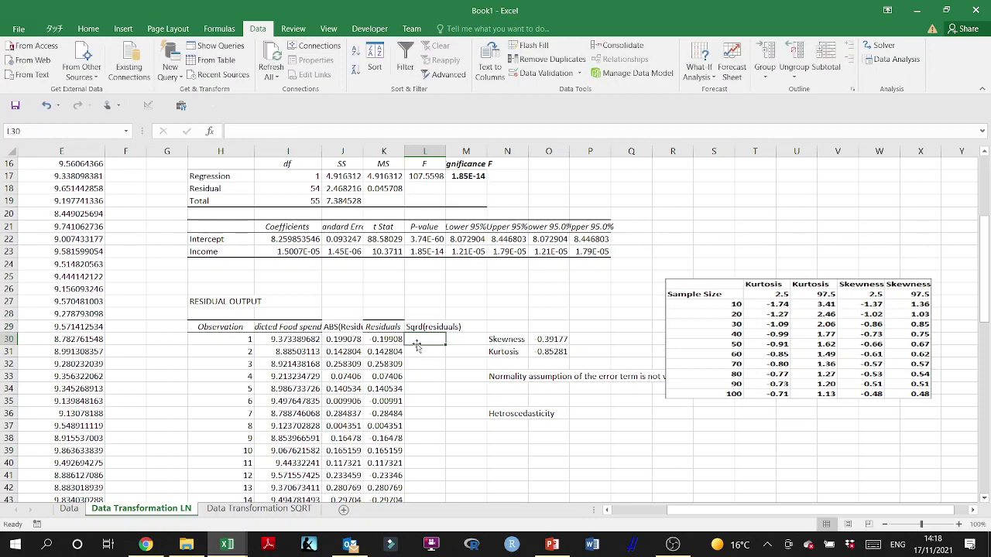
Step: Fill column L with squared residuals using =K30^2 copied down all rows
{"action": "type", "text": "=sq"}
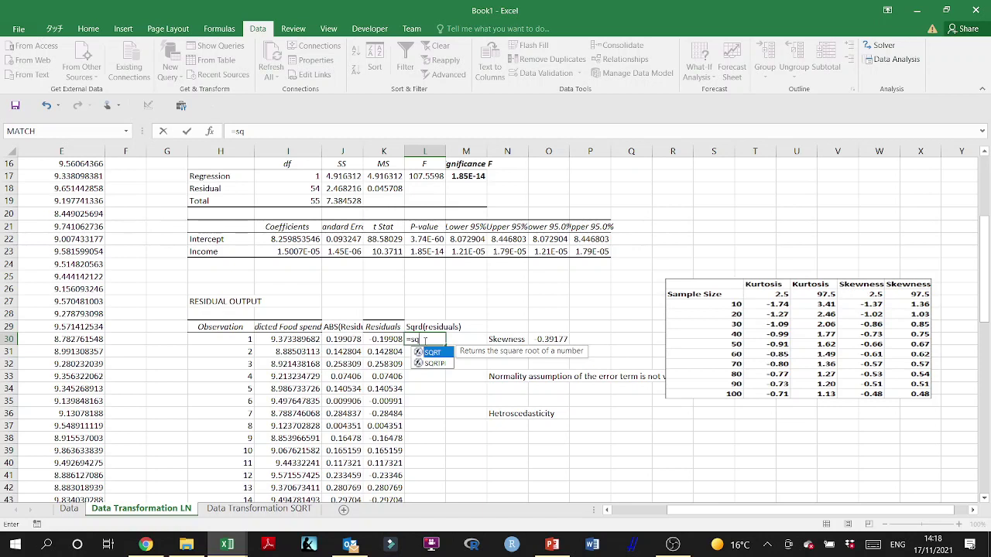
{"action": "key", "text": "BackSpace"}
{"action": "key", "text": "BackSpace"}
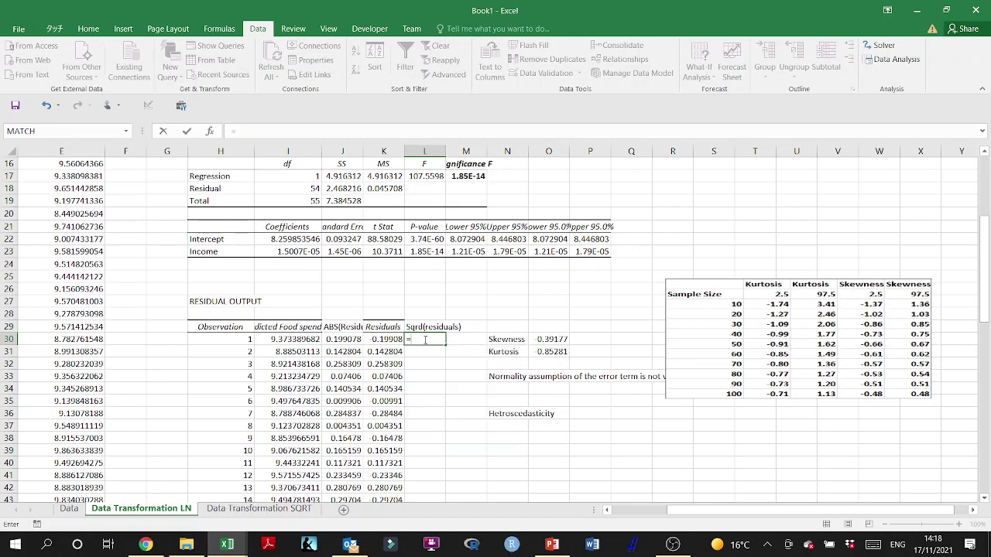
{"action": "left_click", "coordinate": [384, 339]}
{"action": "type", "text": "^2"}
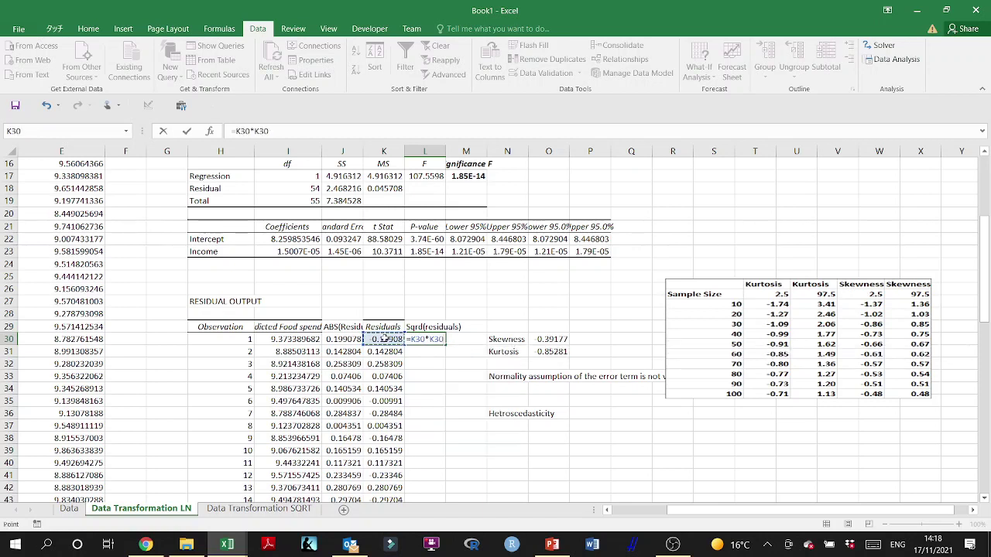
{"action": "key", "text": "Return"}
{"action": "left_click", "coordinate": [405, 339]}
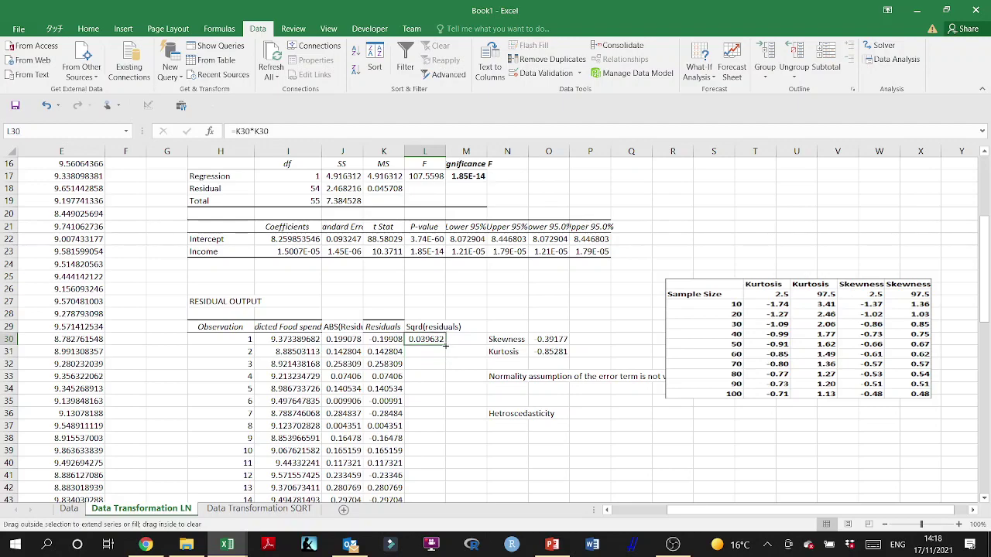
{"action": "double_click", "coordinate": [446, 346]}
{"action": "scroll", "coordinate": [528, 387], "scroll_direction": "down", "scroll_amount": 2}
Step: Discard an empty scatter chart and select predicted spending and ABS(Residuals) down to the last row
{"action": "left_click", "coordinate": [520, 364]}
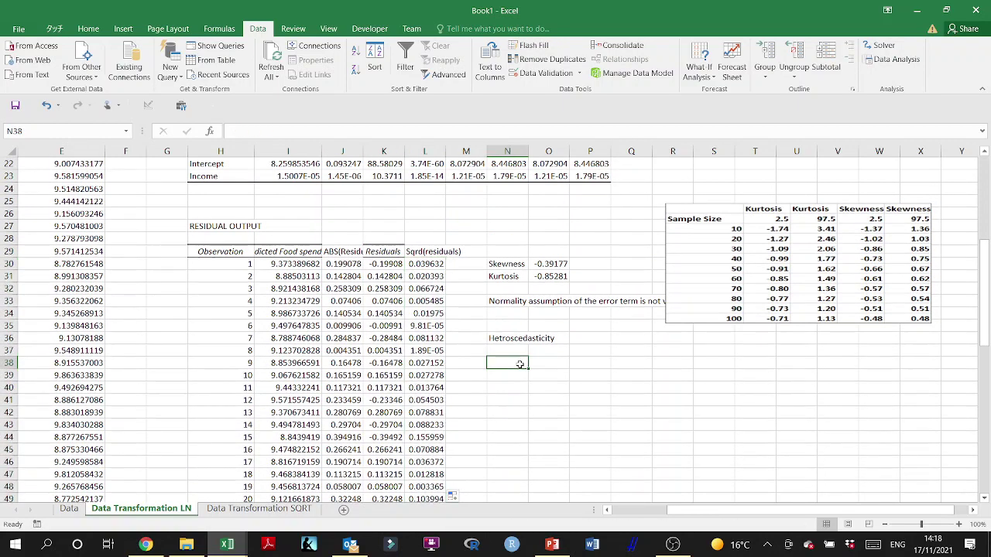
{"action": "left_click", "coordinate": [123, 29]}
{"action": "left_click", "coordinate": [485, 72]}
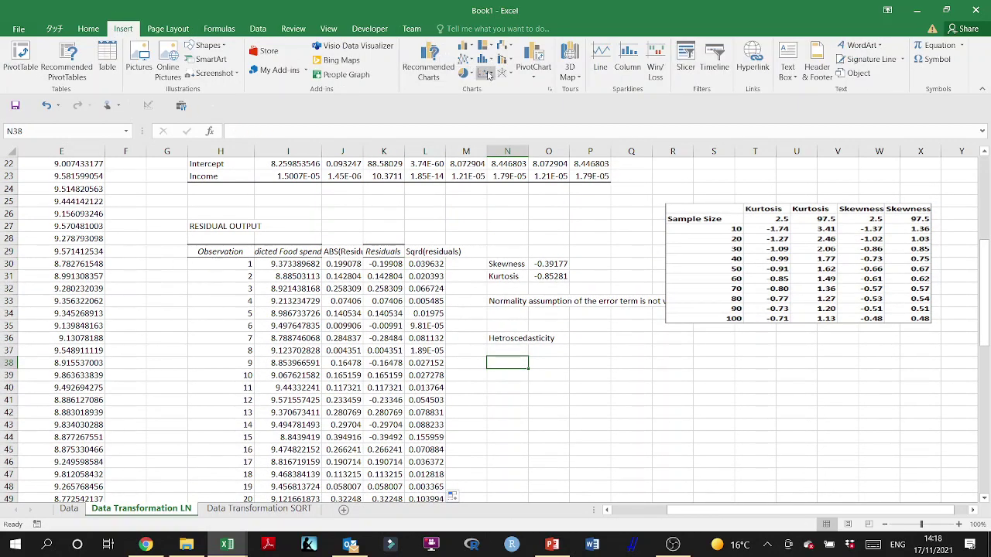
{"action": "left_click", "coordinate": [493, 108]}
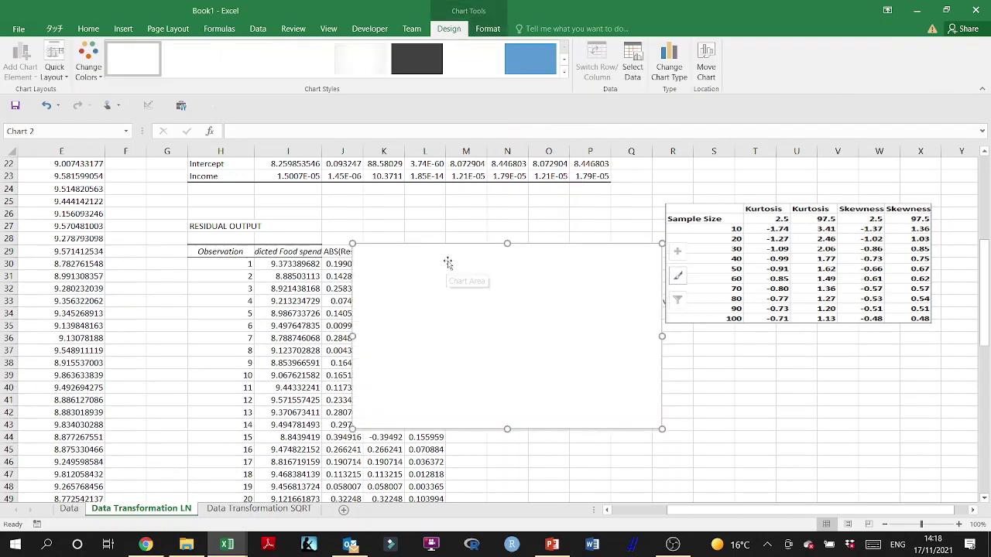
{"action": "key", "text": "Delete"}
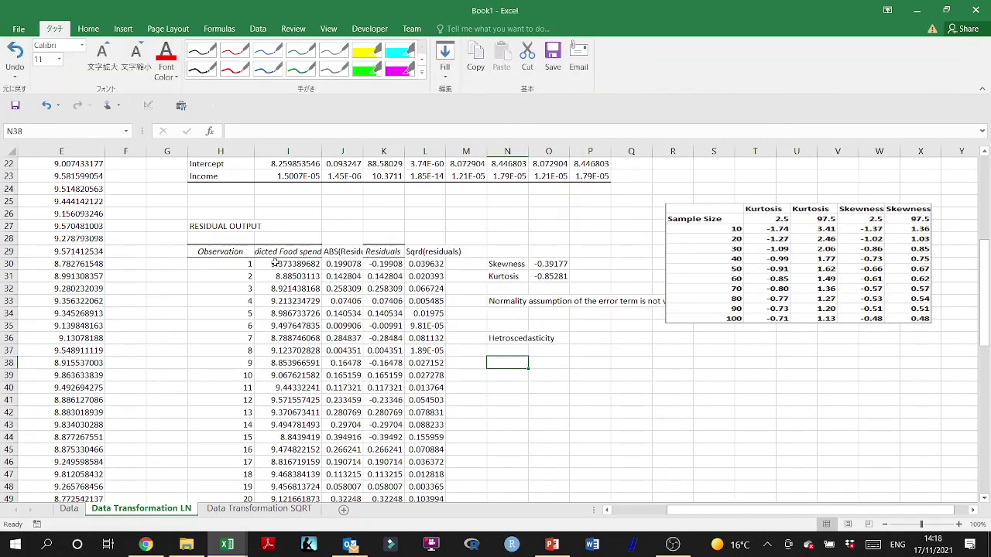
{"action": "left_click_drag", "start_coordinate": [276, 251], "coordinate": [342, 251]}
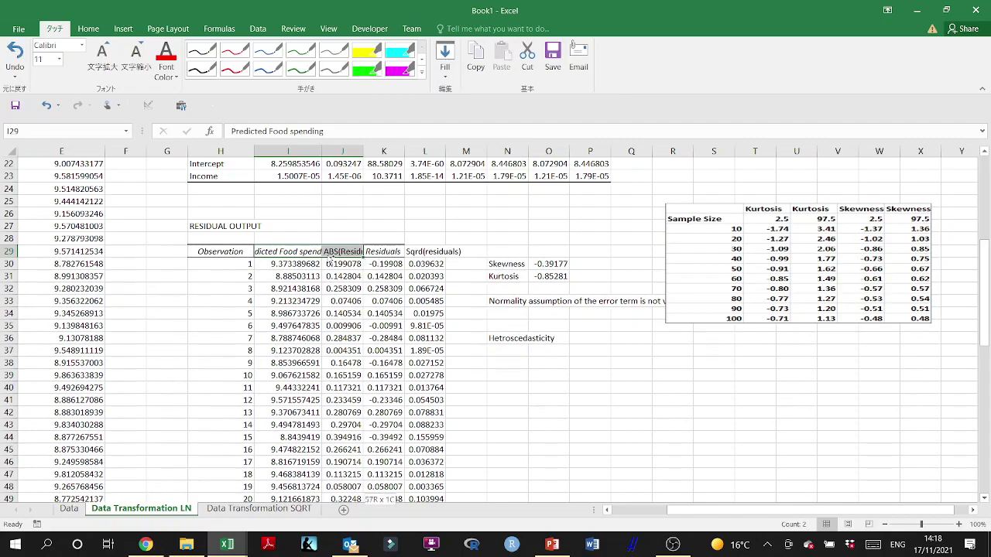
{"action": "key", "text": "ctrl+shift+Down"}
{"action": "scroll", "coordinate": [328, 253], "scroll_direction": "up", "scroll_amount": 20}
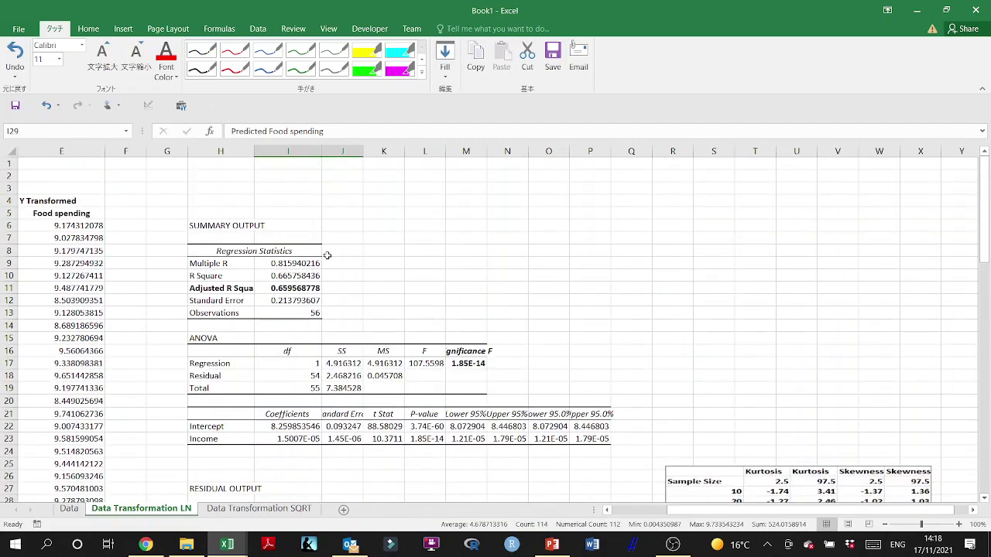
{"action": "scroll", "coordinate": [404, 261], "scroll_direction": "down", "scroll_amount": 3}
{"action": "scroll", "coordinate": [404, 260], "scroll_direction": "down", "scroll_amount": 3}
Step: Insert a scatter chart of ABS(Residuals) versus predictions and place it below Hetroscedasticity
{"action": "left_click", "coordinate": [123, 29]}
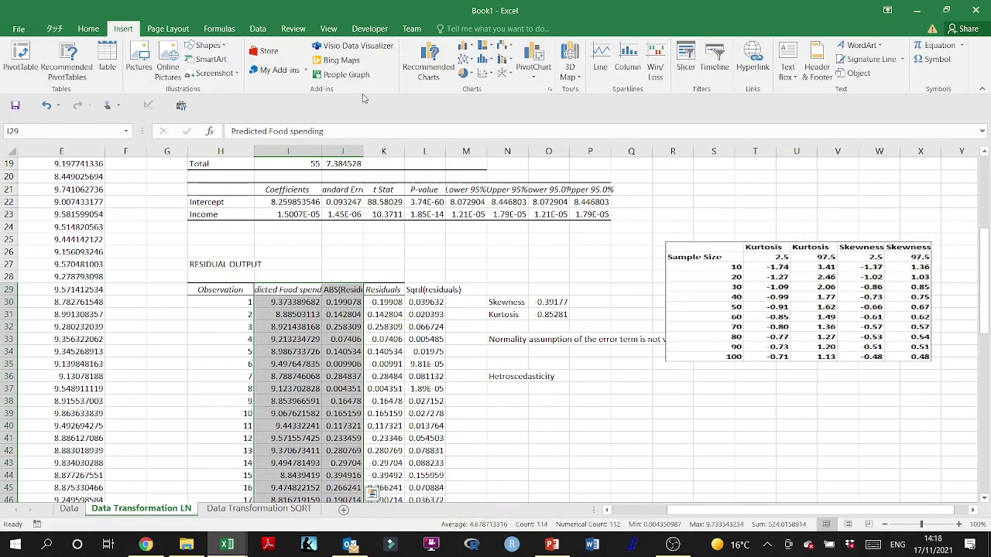
{"action": "left_click", "coordinate": [483, 73]}
{"action": "left_click", "coordinate": [492, 116]}
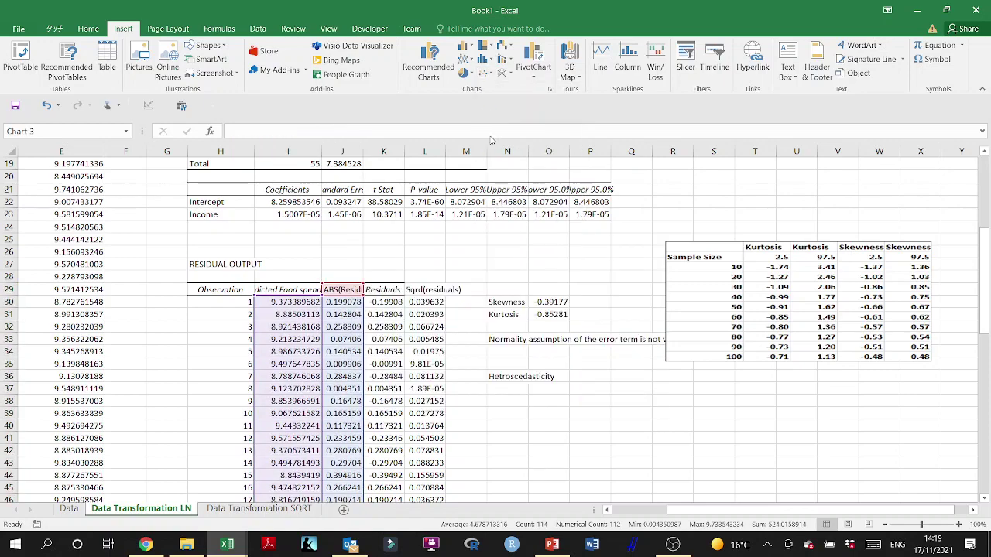
{"action": "left_click_drag", "start_coordinate": [446, 257], "coordinate": [571, 384]}
{"action": "scroll", "coordinate": [702, 352], "scroll_direction": "down", "scroll_amount": 4}
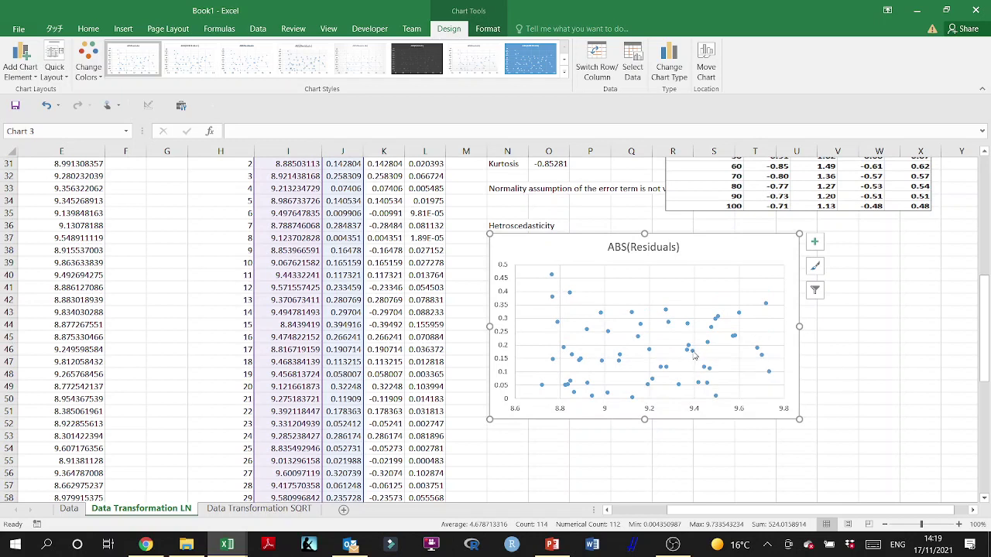
Step: Add a linear trendline to the residual series in the chart
{"action": "right_click", "coordinate": [692, 354]}
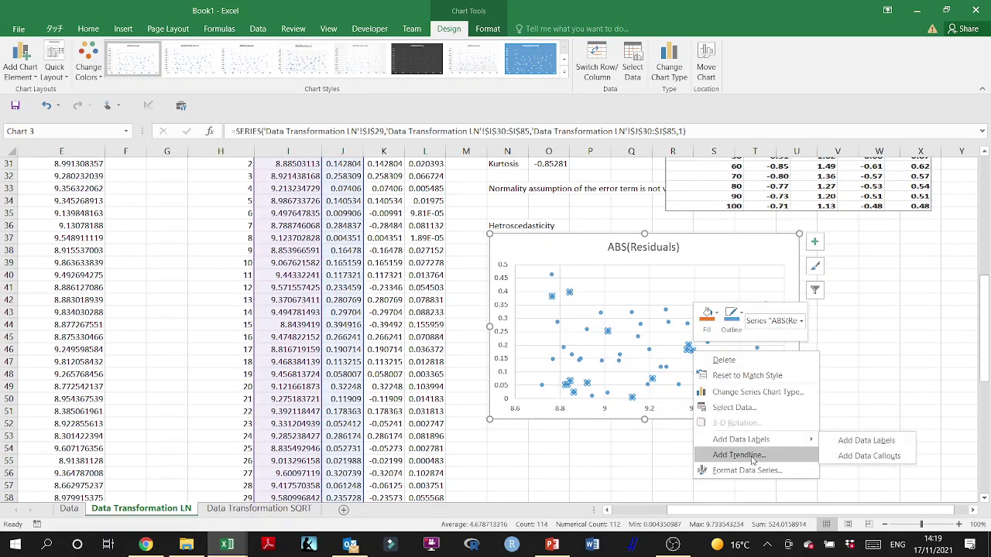
{"action": "key", "text": "Escape"}
{"action": "key", "text": "Escape"}
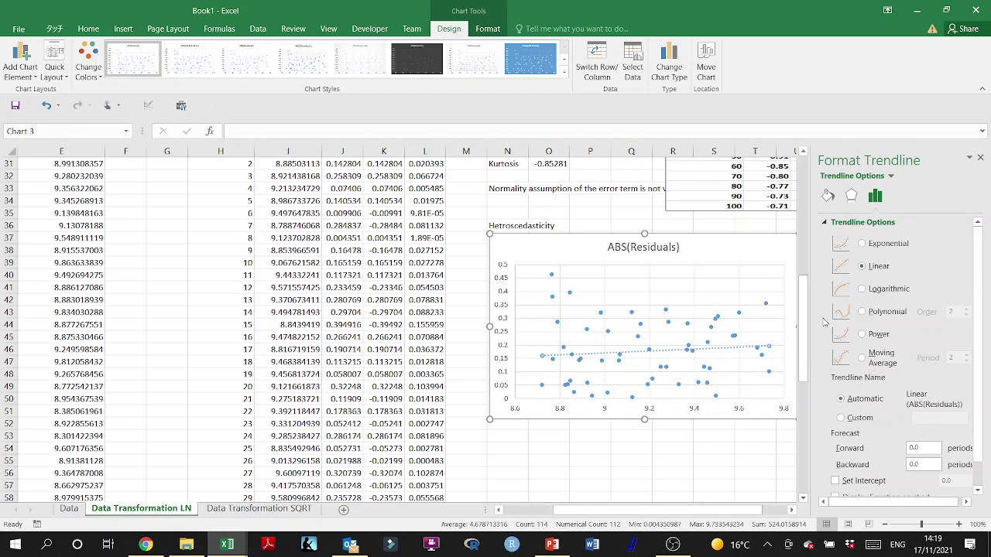
{"action": "left_click", "coordinate": [979, 157]}
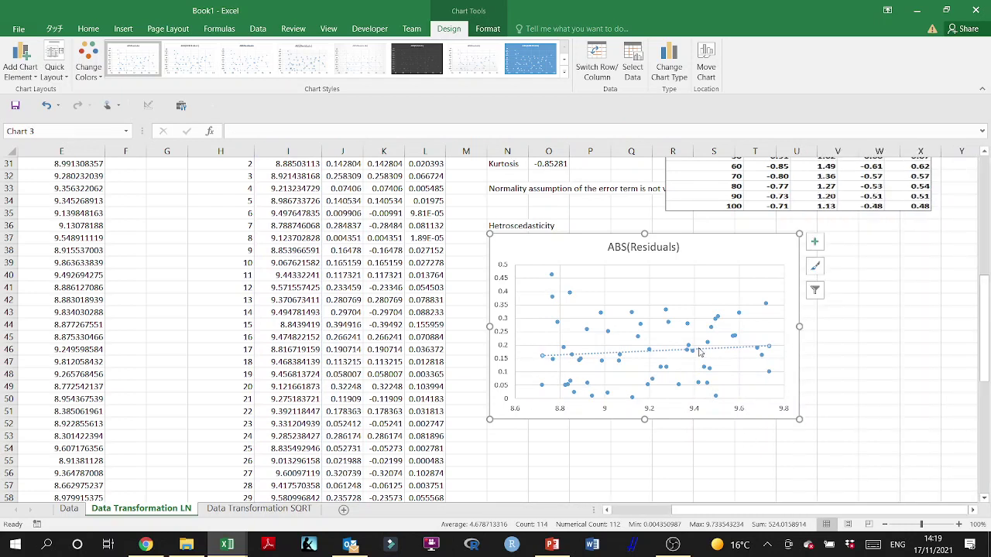
{"action": "scroll", "coordinate": [605, 372], "scroll_direction": "down", "scroll_amount": 2}
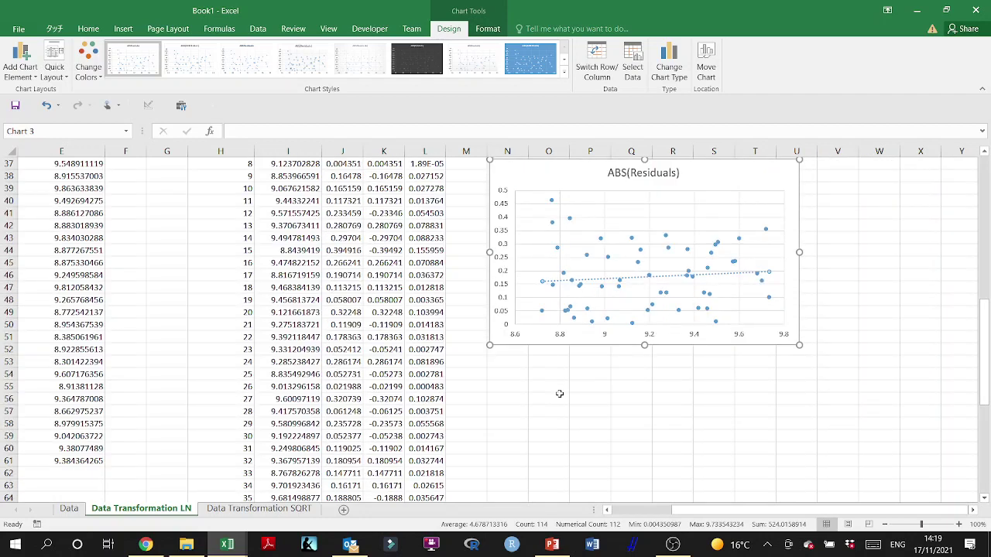
Step: Type 'Bruesch and Pagan test' in O54 beneath the residual chart
{"action": "left_click", "coordinate": [548, 373]}
{"action": "type", "text": "Brue"}
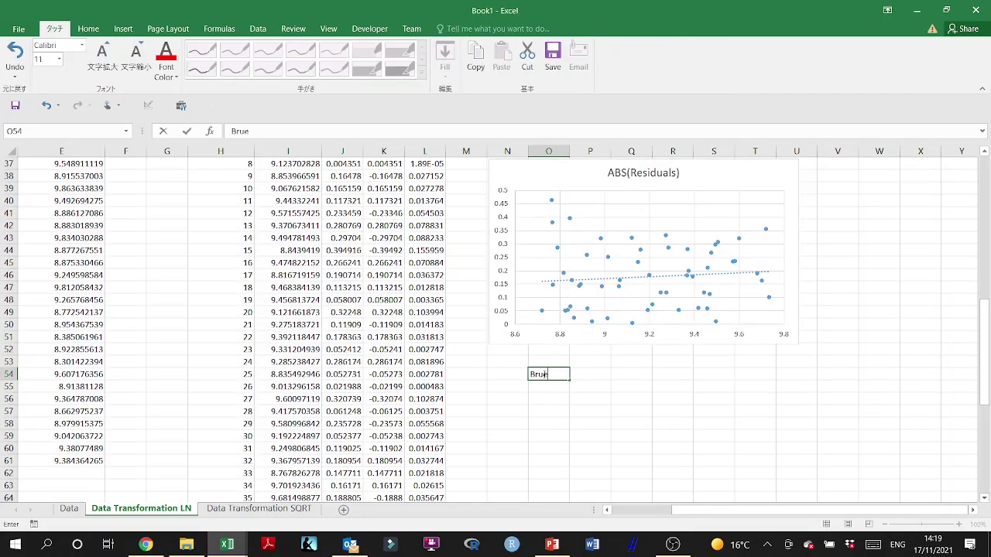
{"action": "type", "text": "sch and Pagan"}
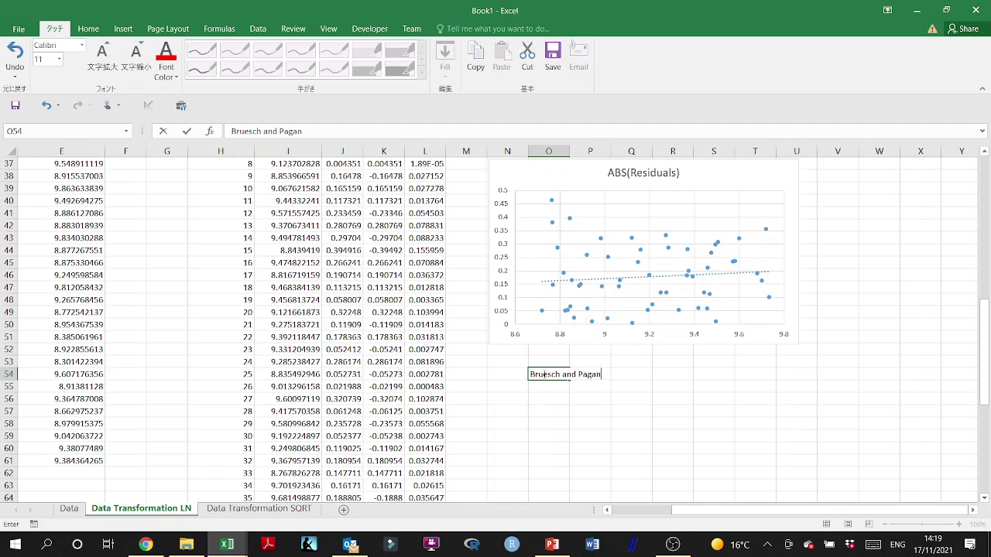
{"action": "type", "text": " test"}
{"action": "key", "text": "Return"}
{"action": "key", "text": "Return"}
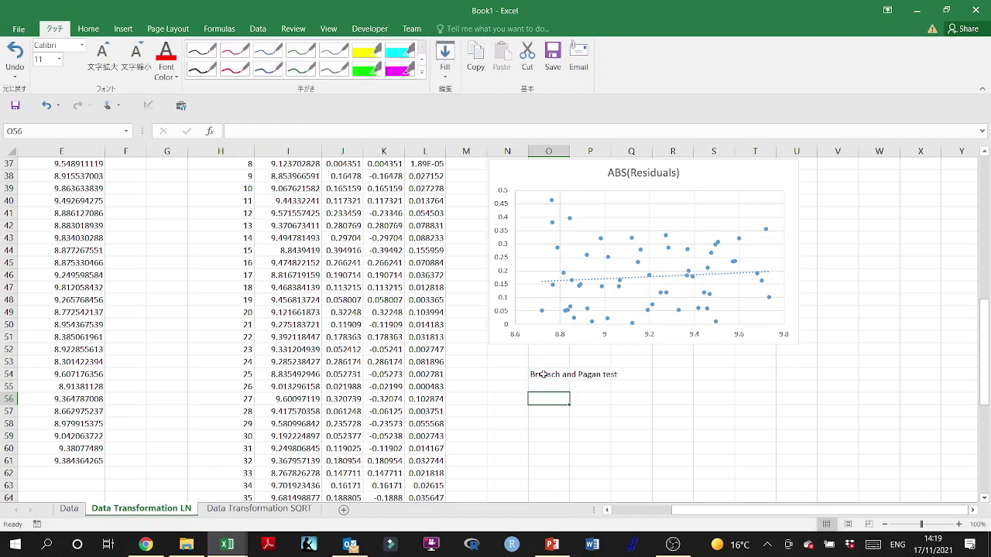
{"action": "scroll", "coordinate": [544, 373], "scroll_direction": "up", "scroll_amount": 4}
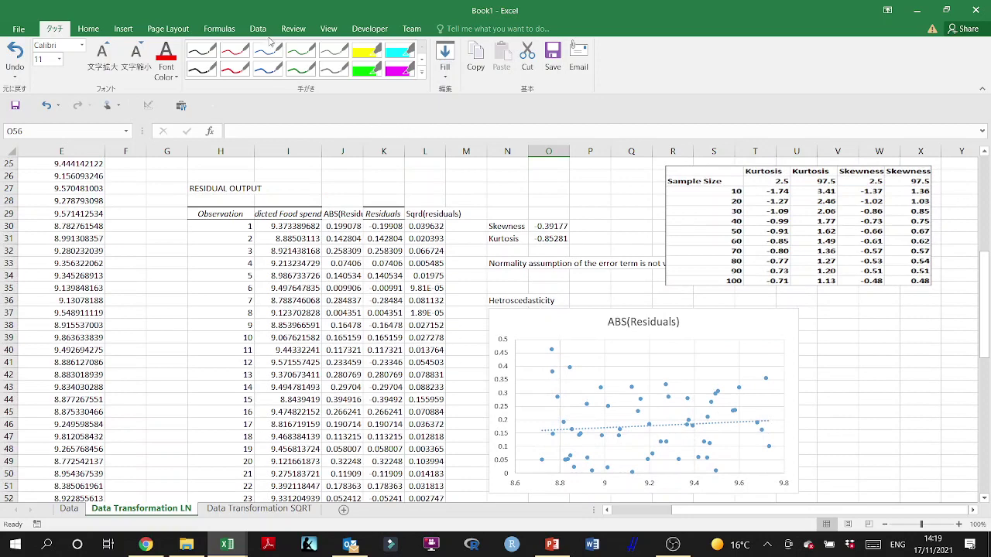
{"action": "left_click", "coordinate": [263, 29]}
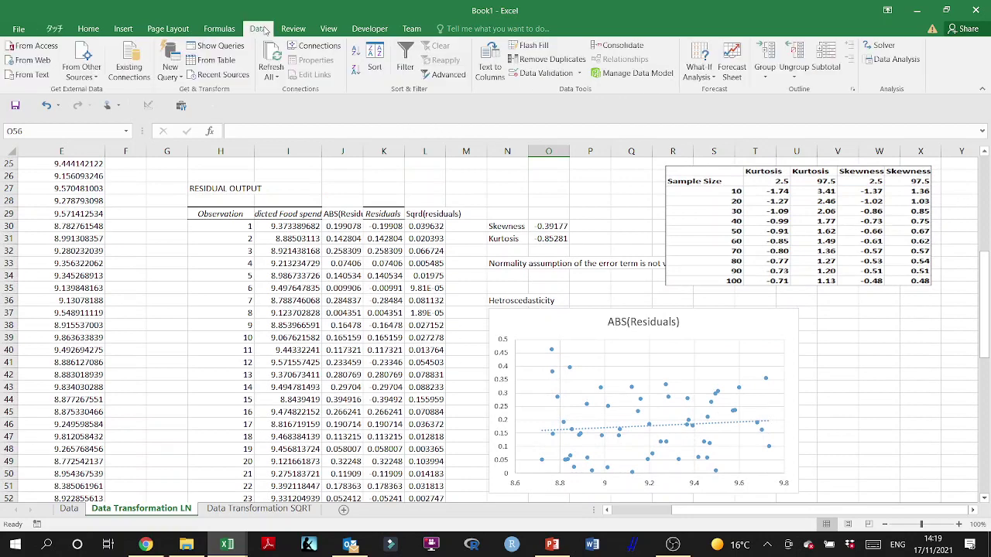
Step: Start a Regression with the Y range set to the squared residuals $L$29:$L$85
{"action": "left_click", "coordinate": [891, 59]}
{"action": "left_click", "coordinate": [895, 255]}
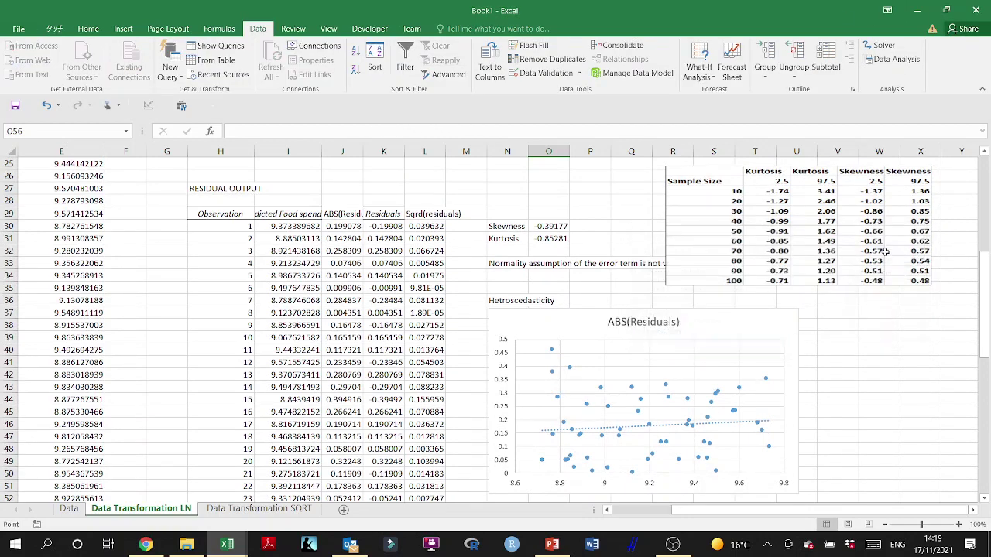
{"action": "left_click", "coordinate": [843, 206]}
{"action": "scroll", "coordinate": [457, 361], "scroll_direction": "down", "scroll_amount": 5}
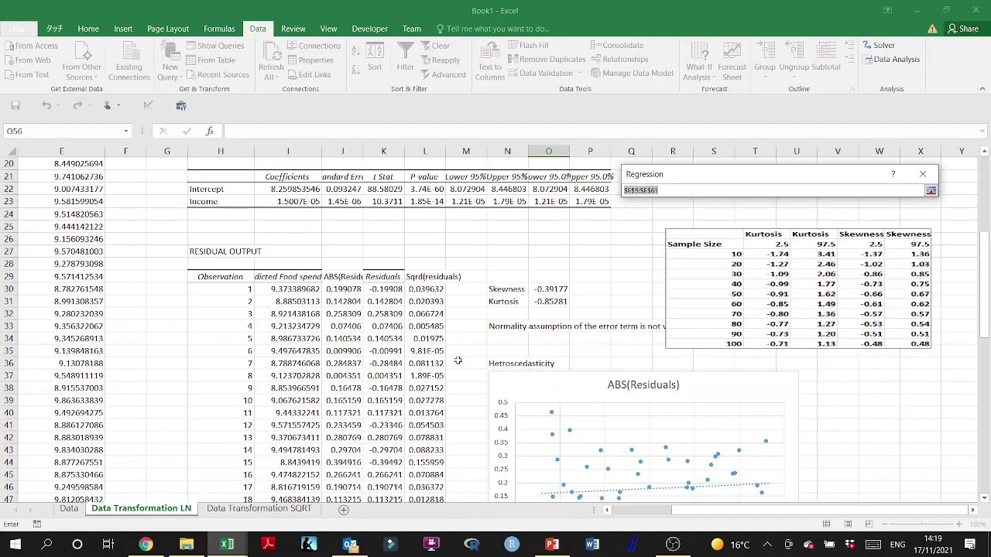
{"action": "left_click", "coordinate": [426, 276]}
{"action": "key", "text": "ctrl+shift+Down"}
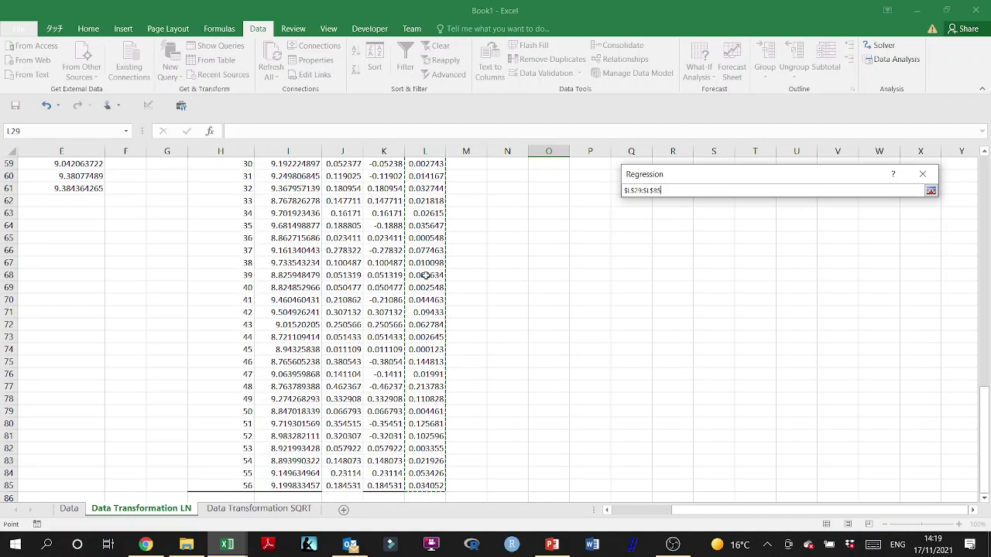
{"action": "key", "text": "Return"}
Step: Set the regression X range to the Income column $C$5:$C$61
{"action": "left_click", "coordinate": [835, 225]}
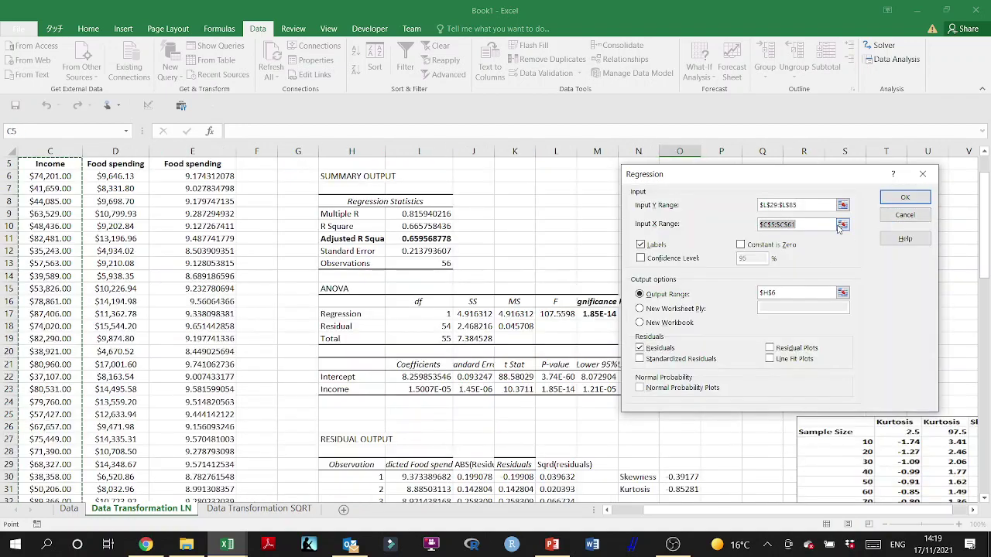
{"action": "left_click", "coordinate": [843, 225]}
{"action": "scroll", "coordinate": [232, 309], "scroll_direction": "left", "scroll_amount": 2}
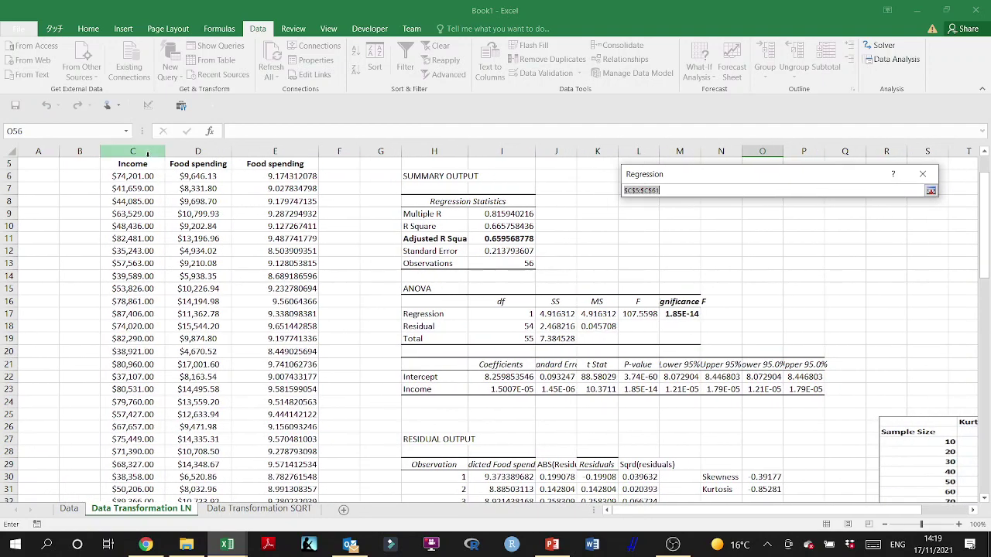
{"action": "left_click", "coordinate": [132, 164]}
{"action": "key", "text": "ctrl+shift+Down"}
{"action": "key", "text": "Return"}
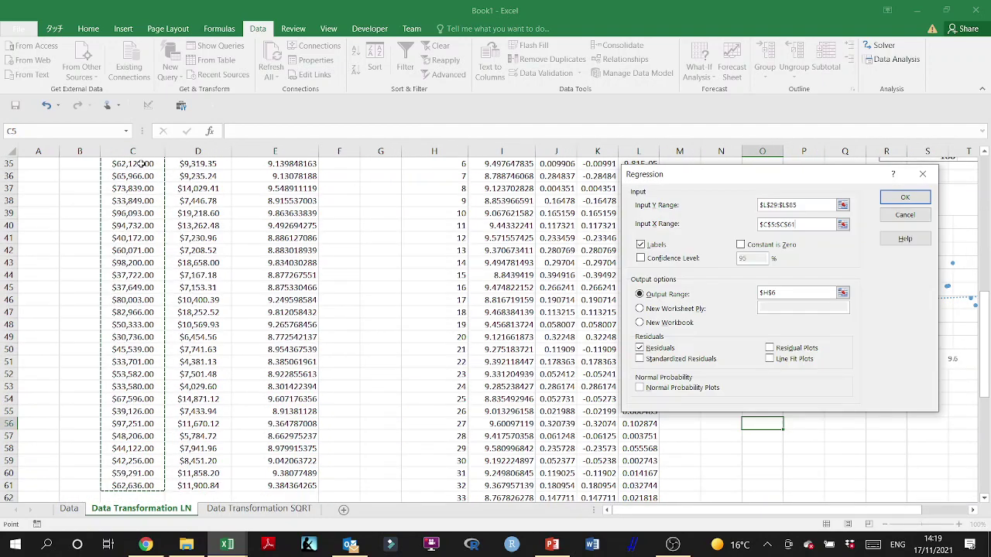
Step: Send the regression output to O56 and run it
{"action": "left_click", "coordinate": [842, 294]}
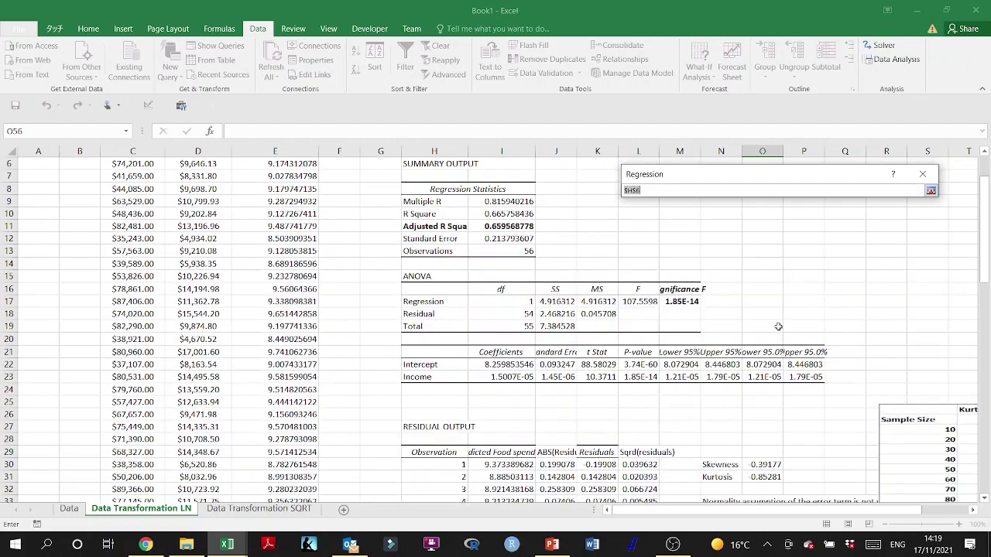
{"action": "scroll", "coordinate": [465, 384], "scroll_direction": "down", "scroll_amount": 6}
{"action": "scroll", "coordinate": [465, 385], "scroll_direction": "right", "scroll_amount": 2}
{"action": "scroll", "coordinate": [465, 384], "scroll_direction": "down", "scroll_amount": 5}
{"action": "scroll", "coordinate": [465, 384], "scroll_direction": "right", "scroll_amount": 1}
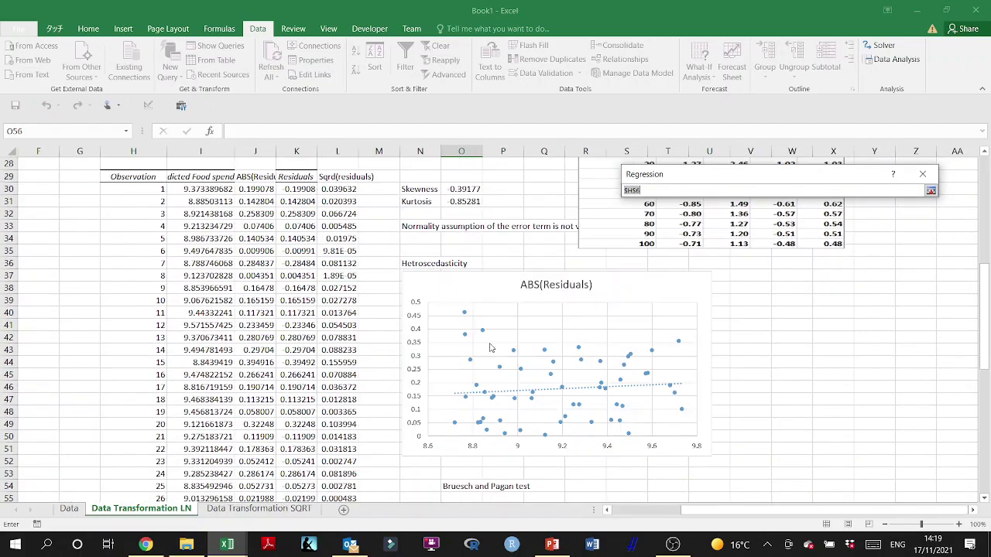
{"action": "left_click", "coordinate": [465, 334]}
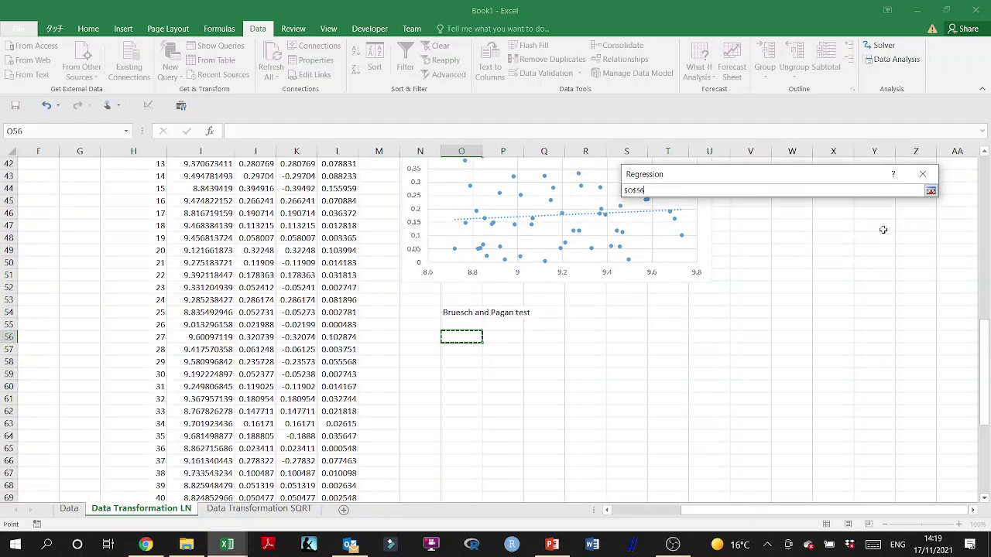
{"action": "left_click", "coordinate": [931, 191]}
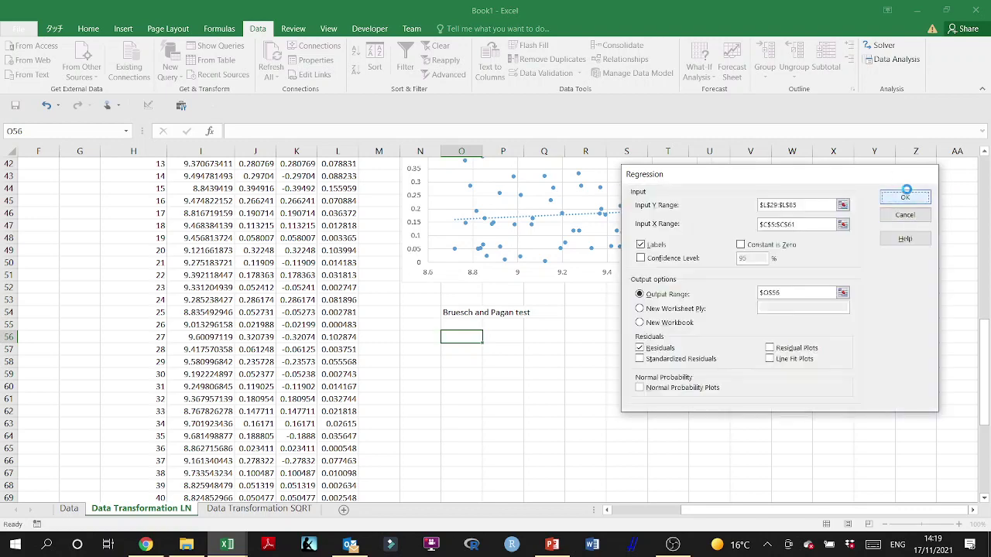
{"action": "left_click", "coordinate": [902, 195]}
{"action": "scroll", "coordinate": [574, 353], "scroll_direction": "down", "scroll_amount": 2}
{"action": "left_click", "coordinate": [590, 301]}
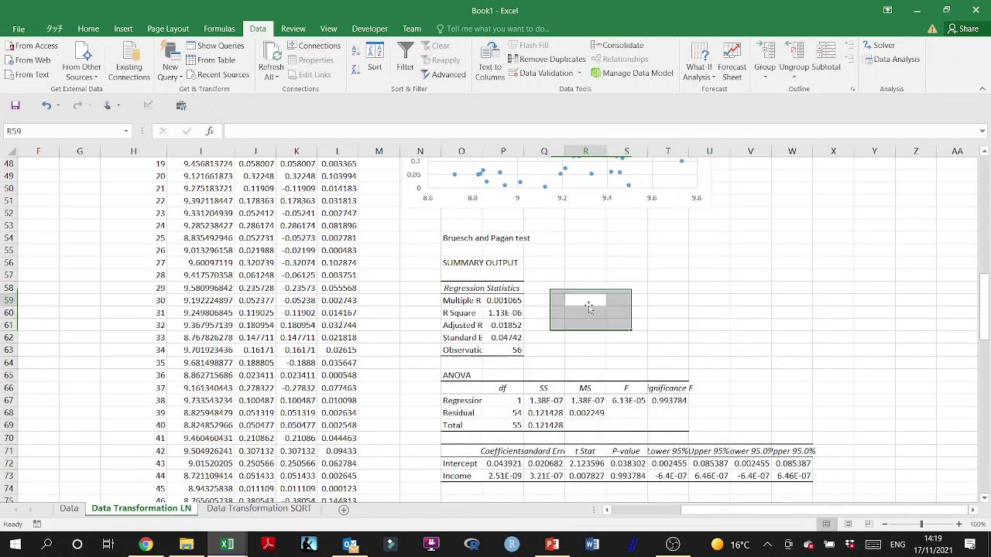
Step: Label 'Chi square' and compute R Square times observation count, giving 6.35289E-05
{"action": "type", "text": "Chi square stati"}
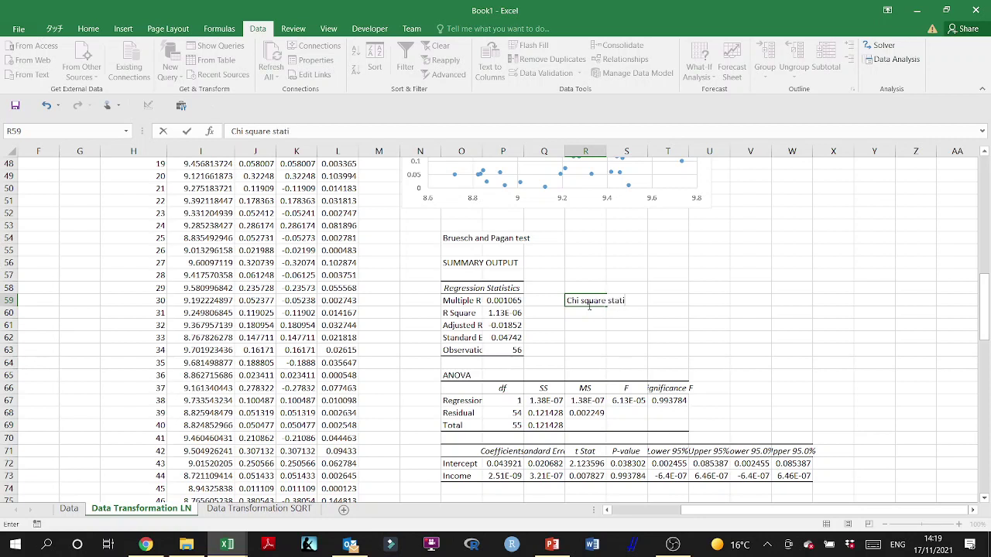
{"action": "key", "text": "Tab"}
{"action": "key", "text": "Tab"}
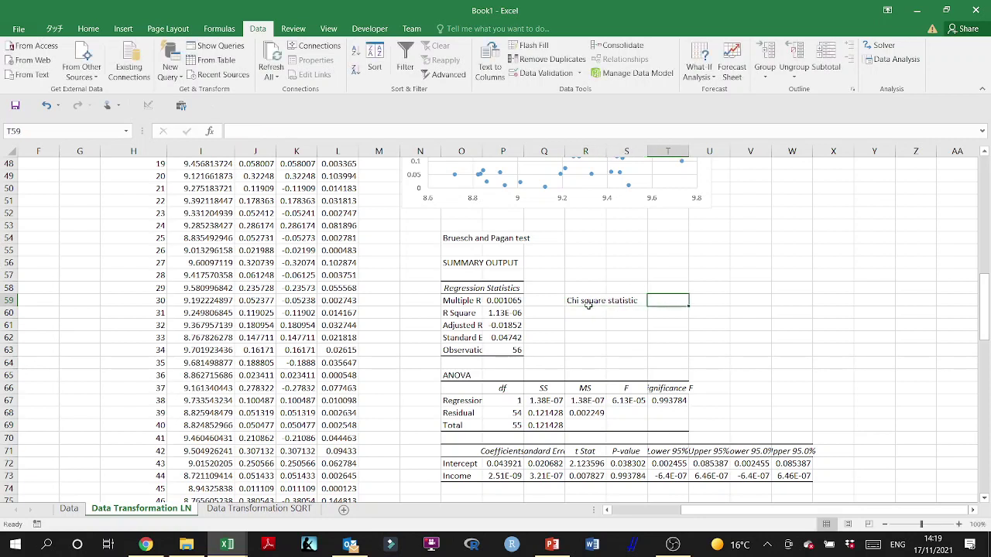
{"action": "type", "text": "="}
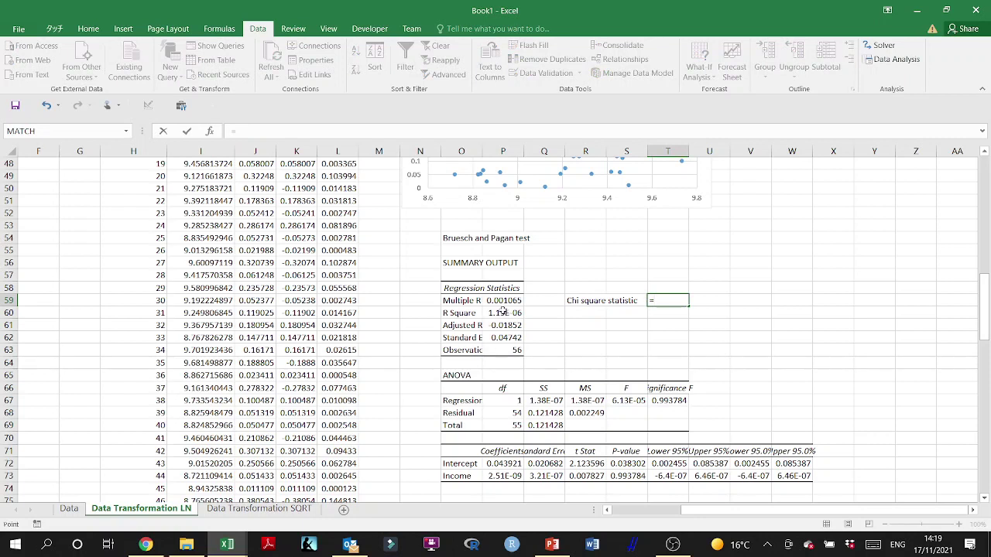
{"action": "left_click", "coordinate": [520, 314]}
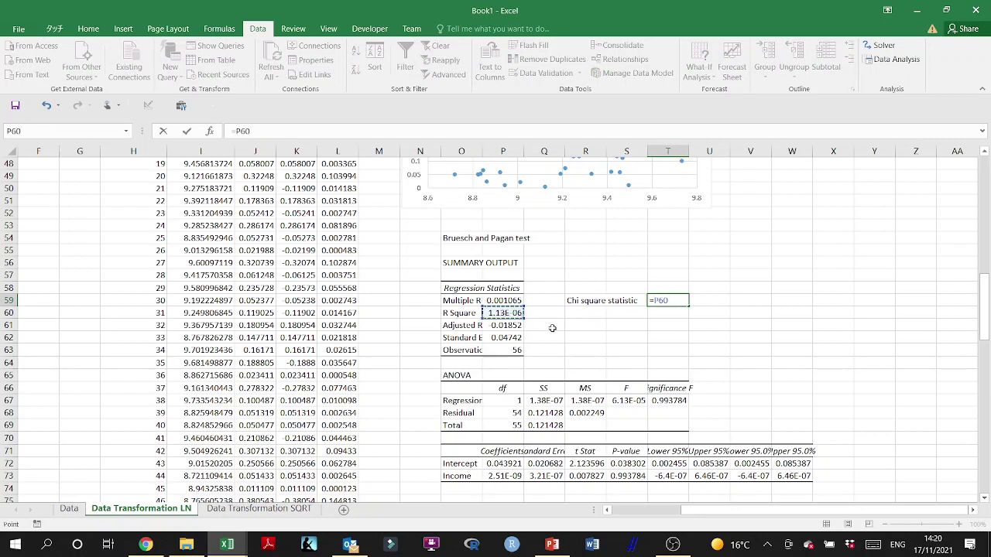
{"action": "type", "text": "*"}
{"action": "left_click", "coordinate": [516, 400]}
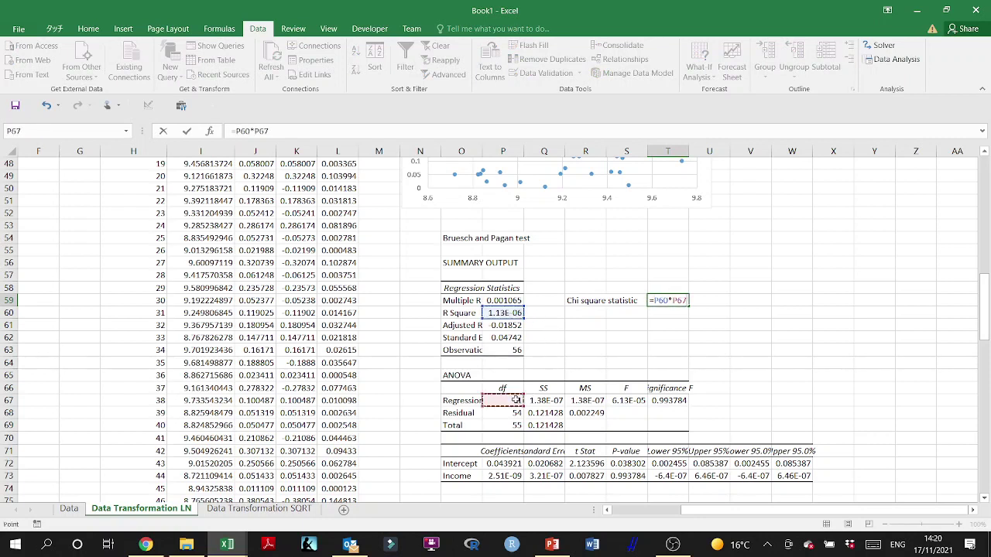
{"action": "left_click", "coordinate": [517, 350]}
{"action": "key", "text": "Return"}
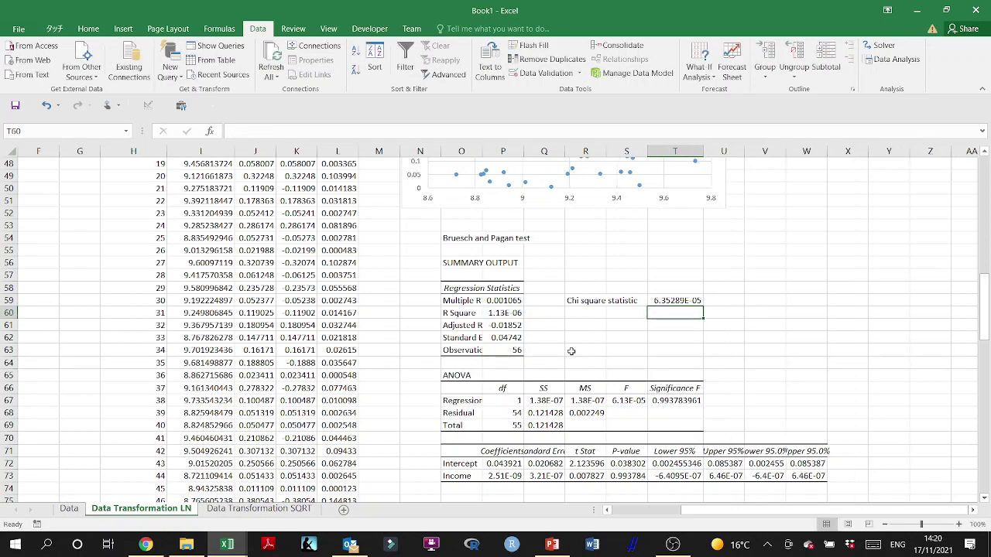
{"action": "left_click", "coordinate": [669, 327]}
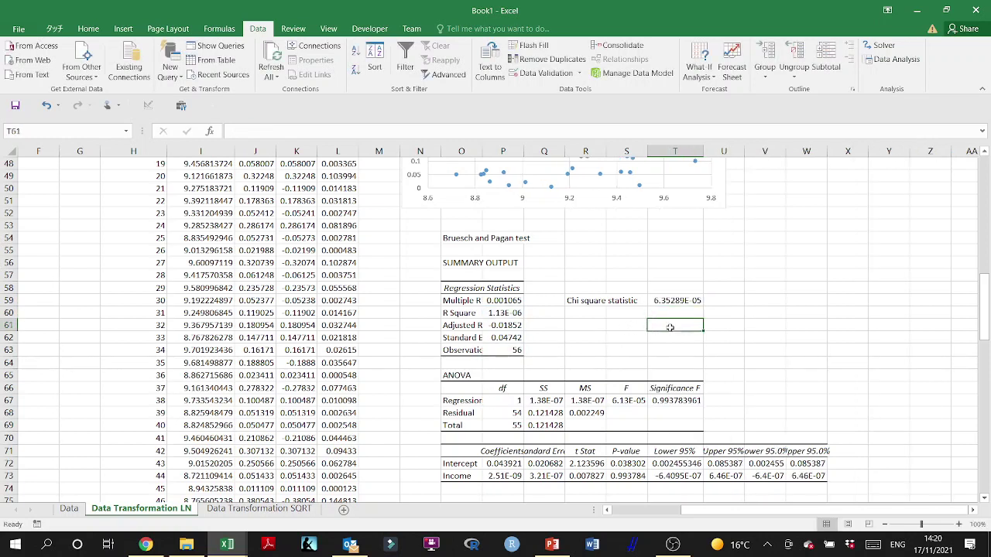
Step: Enter =CHISQ.DIST.RT(T59,1) in T61, giving a p-value of 0.993640528
{"action": "type", "text": "="}
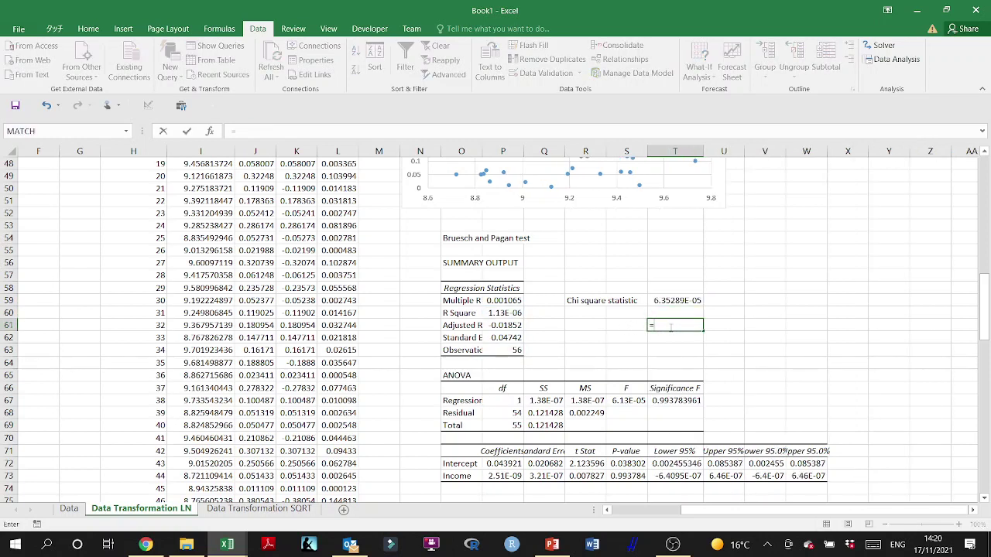
{"action": "type", "text": "chis"}
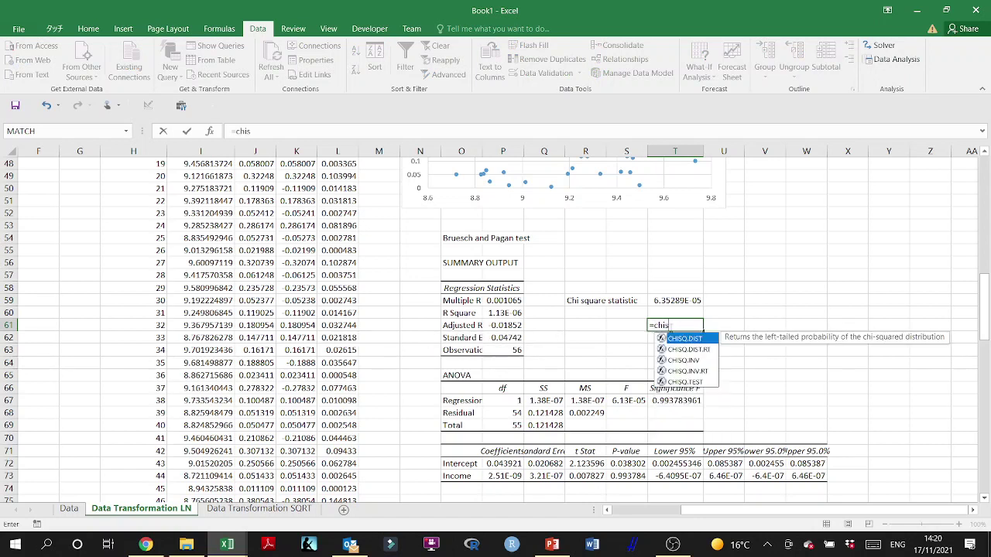
{"action": "double_click", "coordinate": [694, 351]}
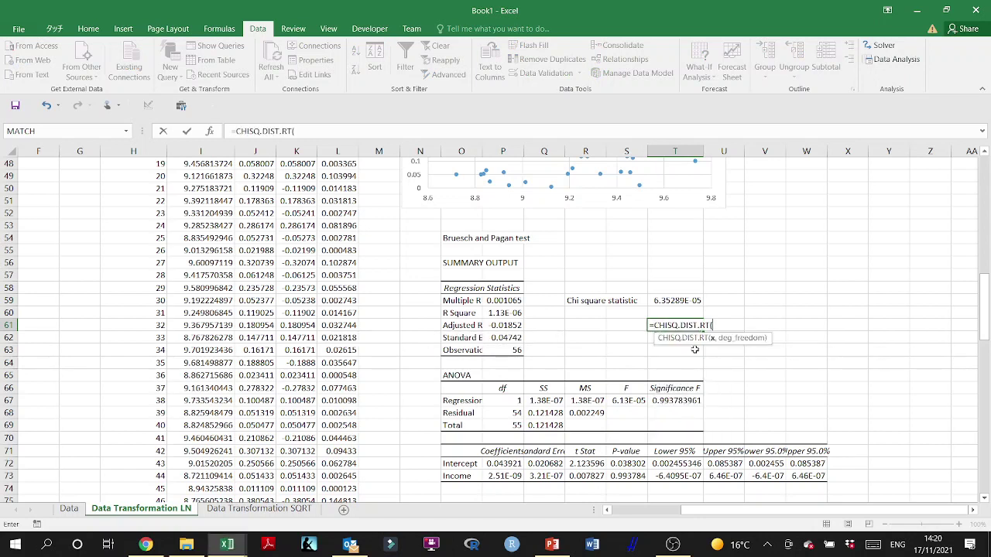
{"action": "left_click", "coordinate": [678, 300]}
{"action": "type", "text": ")"}
{"action": "key", "text": "Return"}
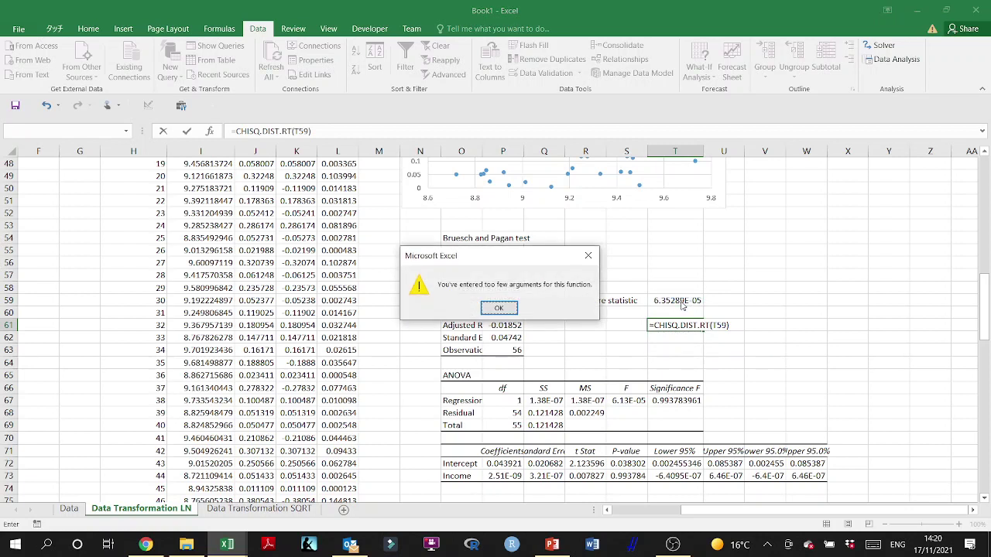
{"action": "left_click", "coordinate": [500, 308]}
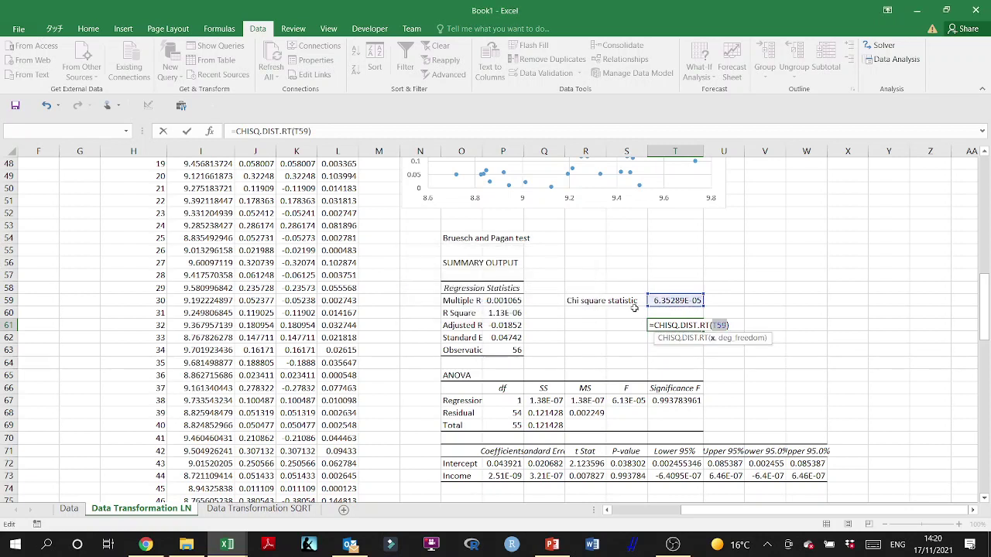
{"action": "left_click", "coordinate": [726, 325]}
{"action": "type", "text": ","}
{"action": "type", "text": "1"}
{"action": "key", "text": "Return"}
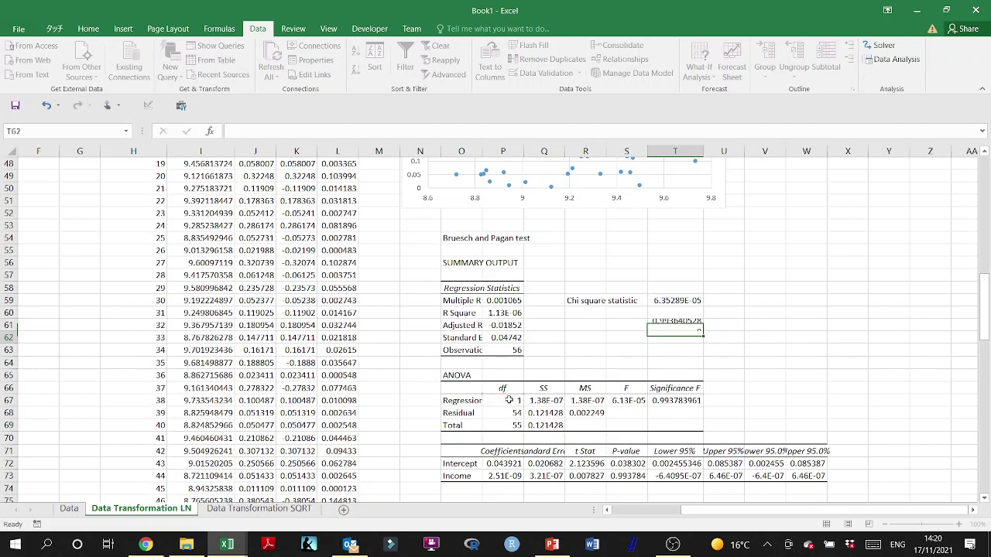
Step: Annotate the p-value with '>0.05' in U61 and a p-value label in R61
{"action": "left_click", "coordinate": [715, 330]}
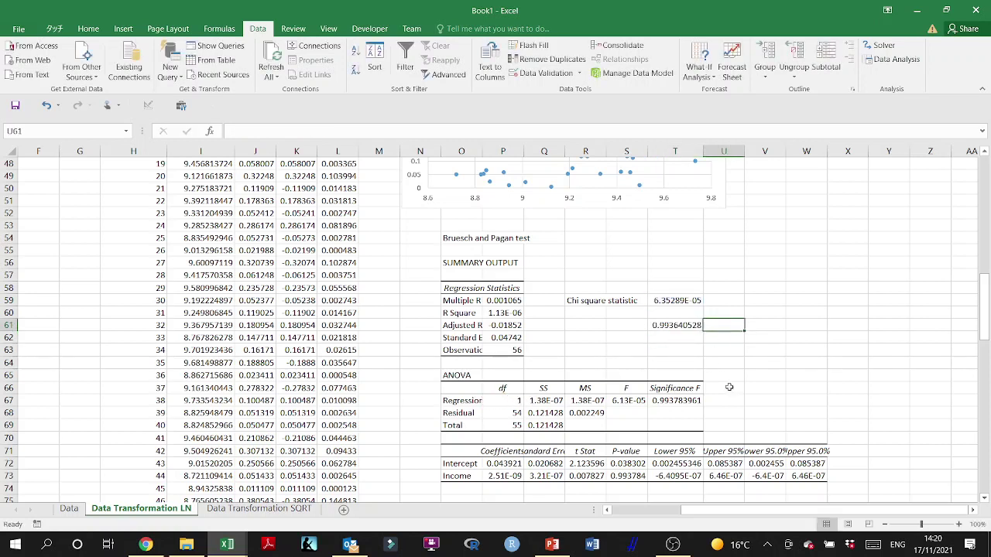
{"action": "type", "text": ">0"}
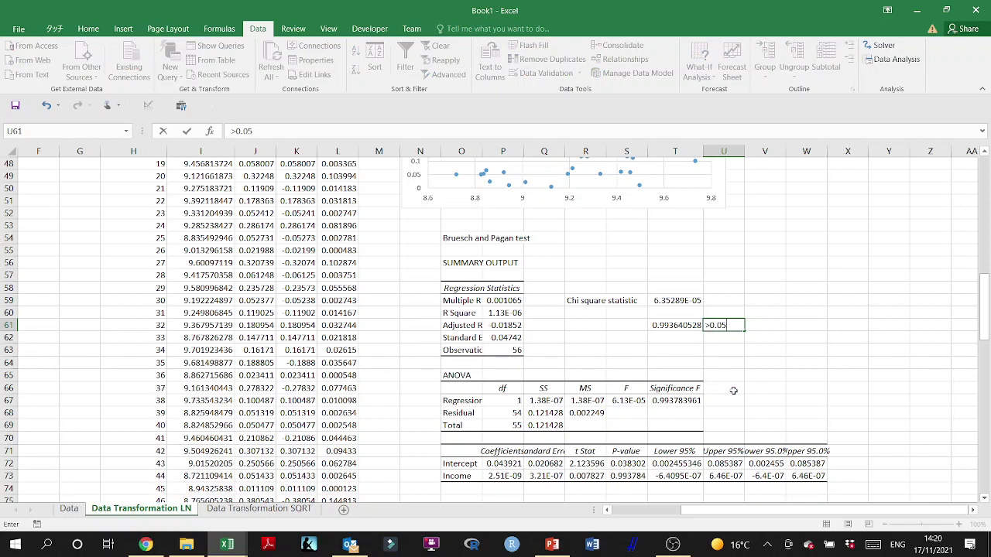
{"action": "type", "text": ".05"}
{"action": "key", "text": "Tab"}
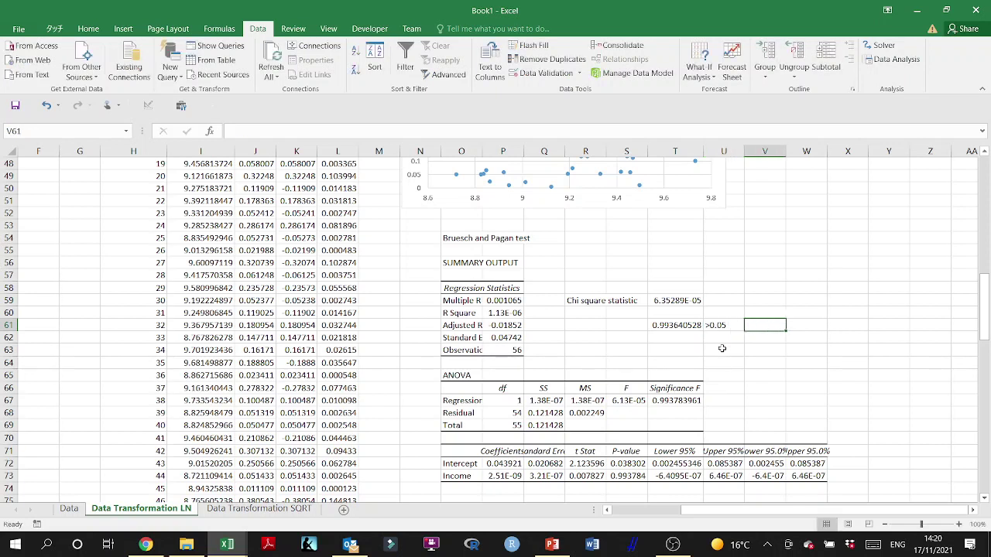
{"action": "left_click", "coordinate": [722, 349]}
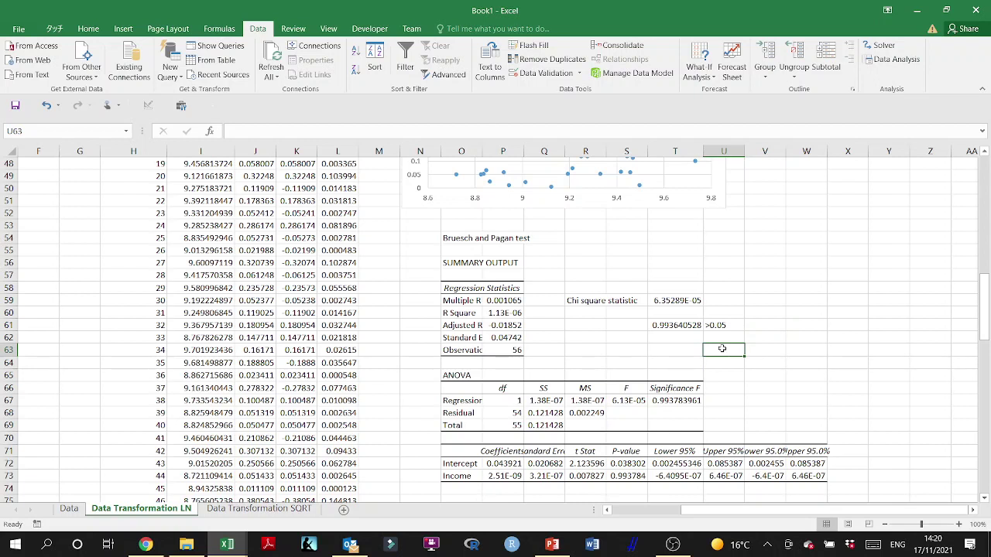
{"action": "left_click", "coordinate": [590, 324]}
{"action": "type", "text": "p="}
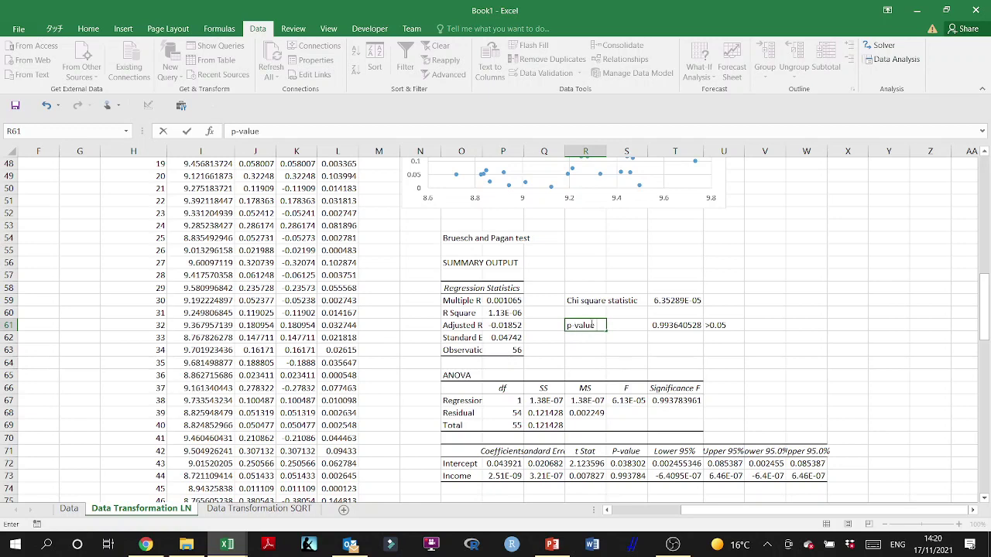
{"action": "left_click", "coordinate": [696, 350]}
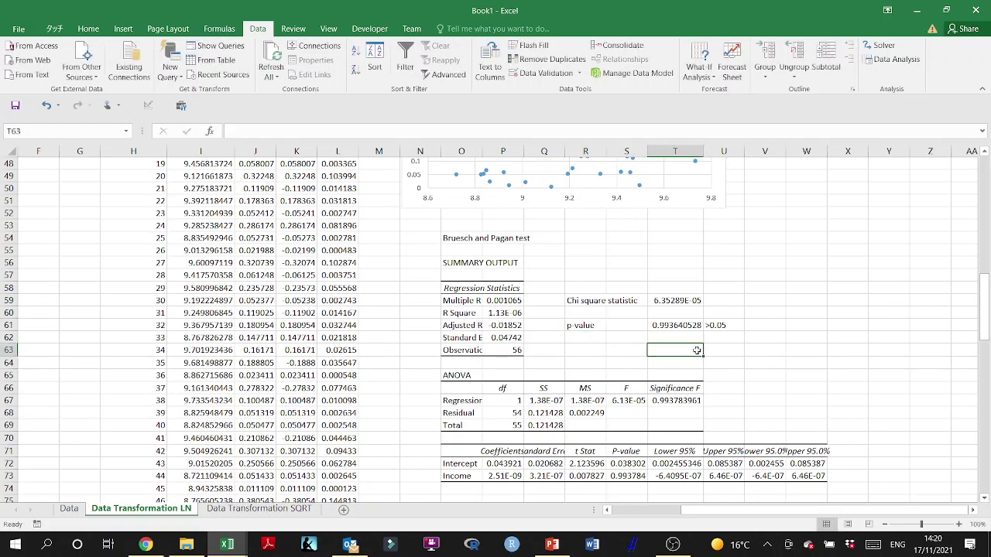
{"action": "scroll", "coordinate": [696, 350], "scroll_direction": "up", "scroll_amount": 16}
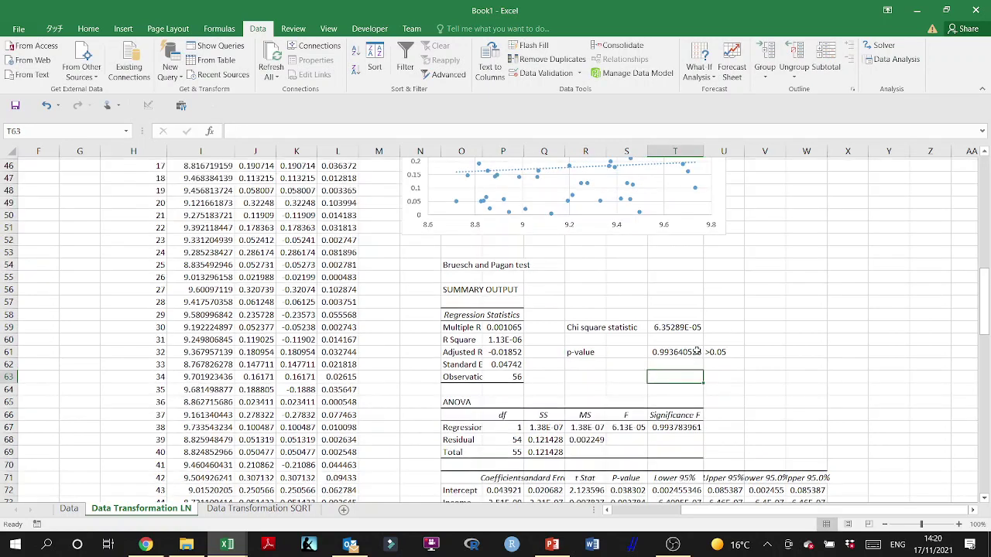
{"action": "scroll", "coordinate": [339, 260], "scroll_direction": "left", "scroll_amount": 3}
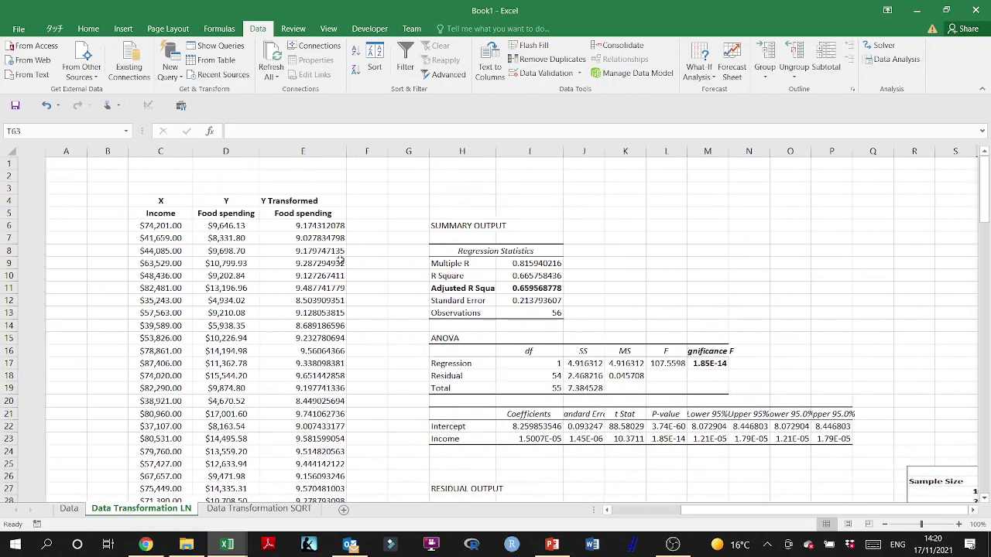
{"action": "left_click_drag", "start_coordinate": [275, 213], "coordinate": [265, 499]}
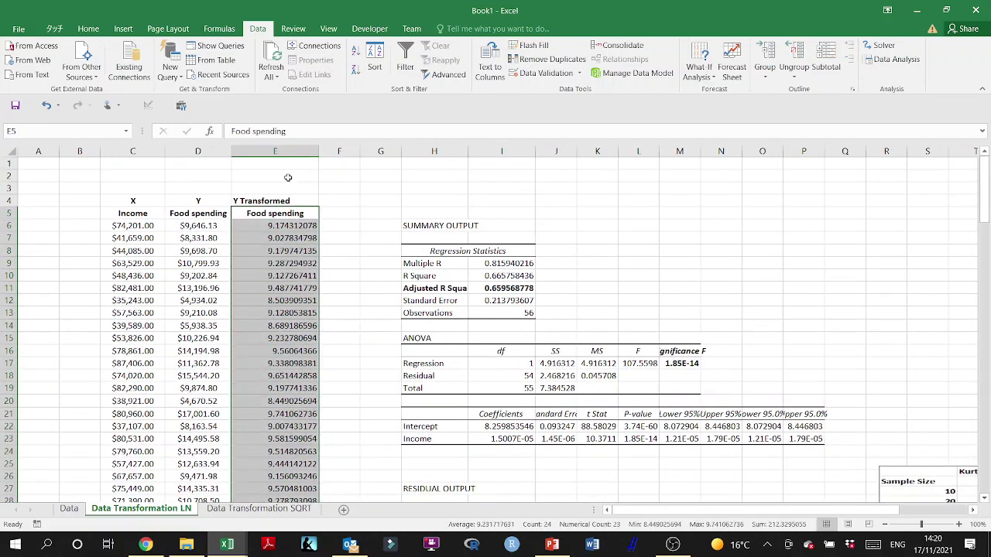
{"action": "left_click", "coordinate": [287, 150]}
{"action": "left_click", "coordinate": [68, 511]}
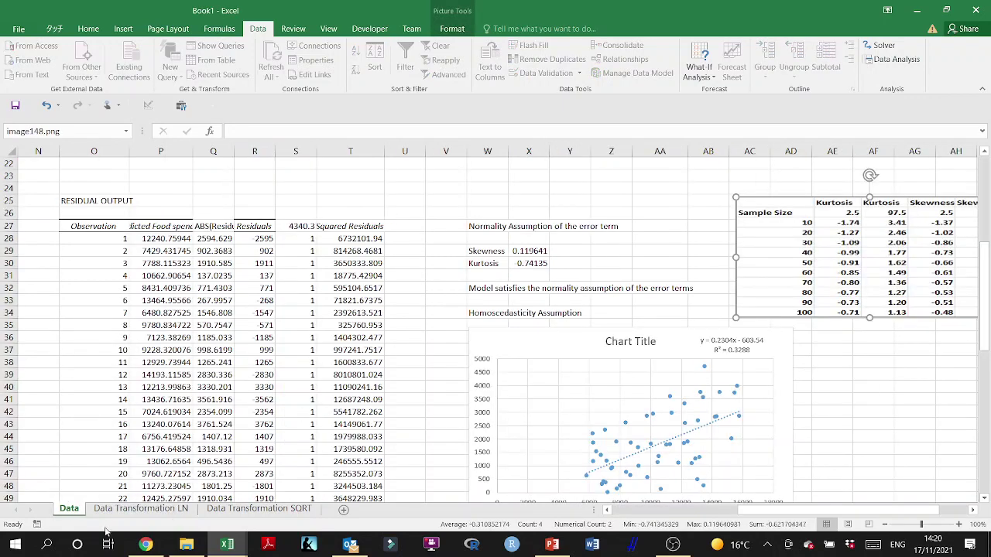
{"action": "left_click", "coordinate": [141, 509]}
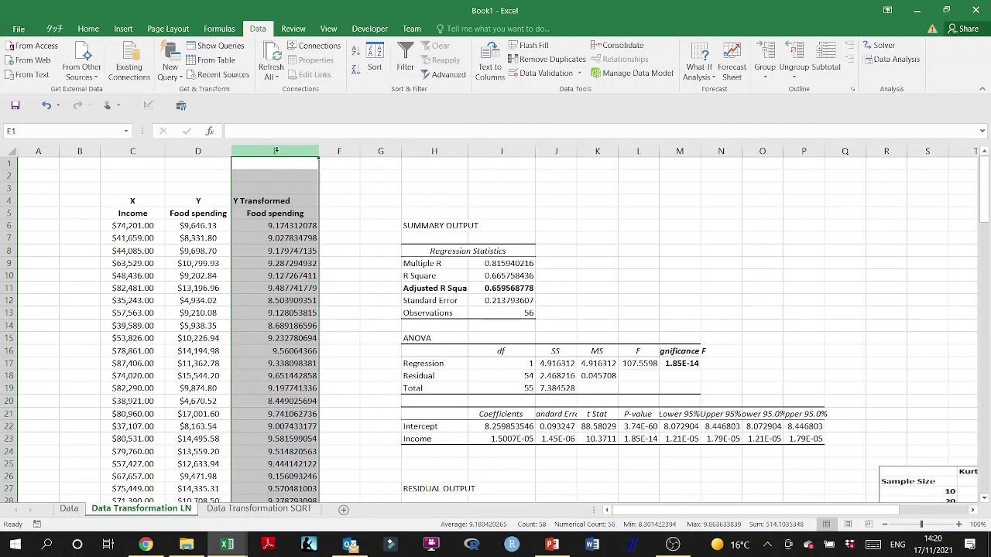
{"action": "double_click", "coordinate": [291, 228]}
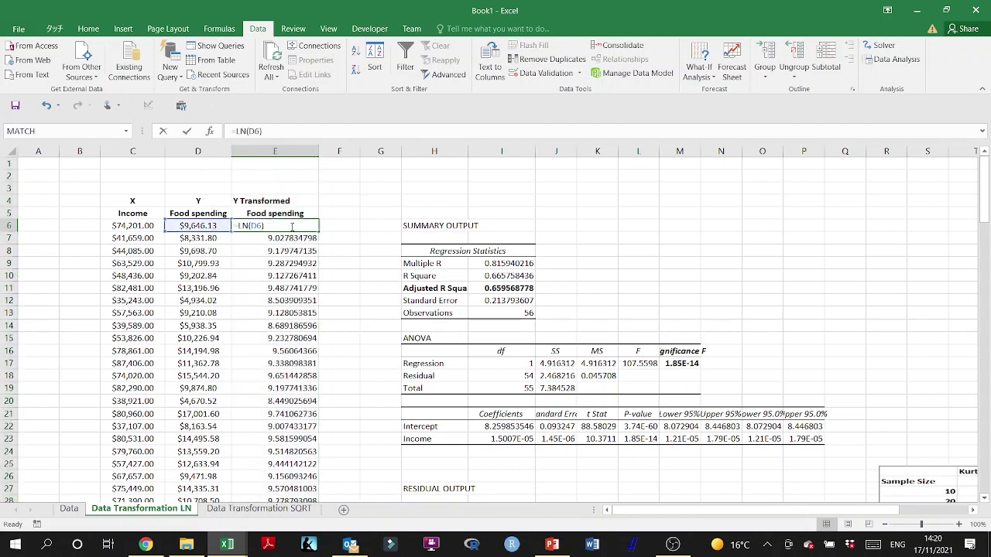
{"action": "key", "text": "Escape"}
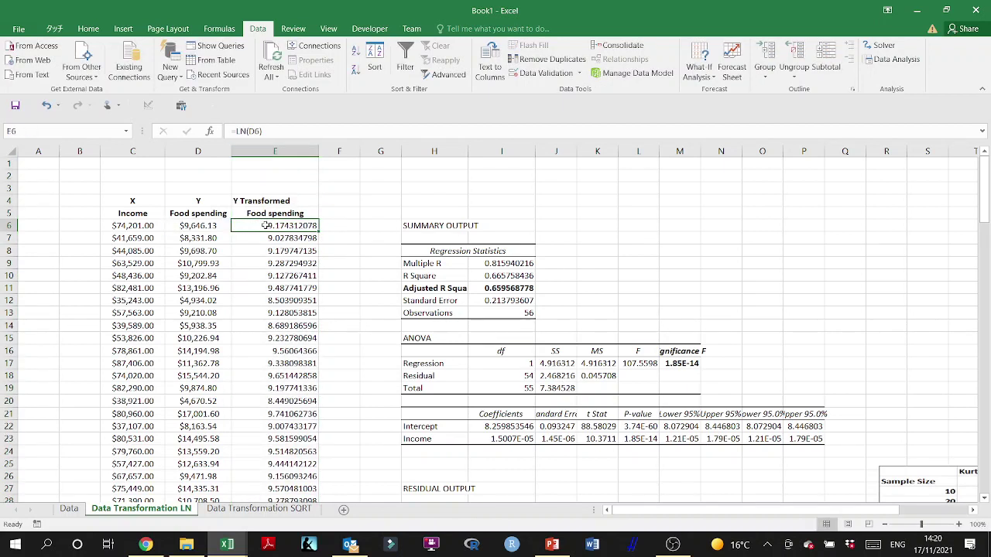
{"action": "scroll", "coordinate": [712, 312], "scroll_direction": "down", "scroll_amount": 9}
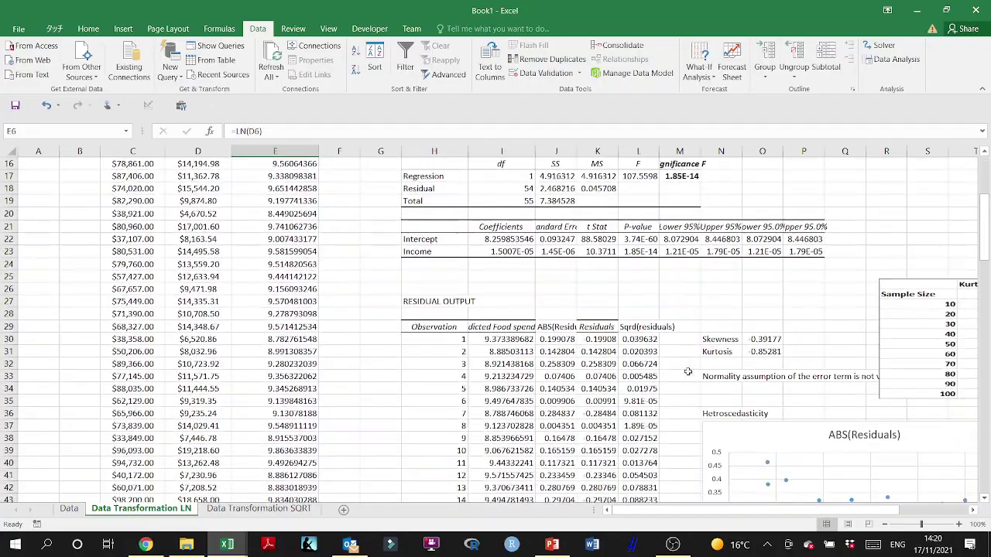
{"action": "scroll", "coordinate": [831, 410], "scroll_direction": "down", "scroll_amount": 5}
{"action": "scroll", "coordinate": [831, 410], "scroll_direction": "right", "scroll_amount": 3}
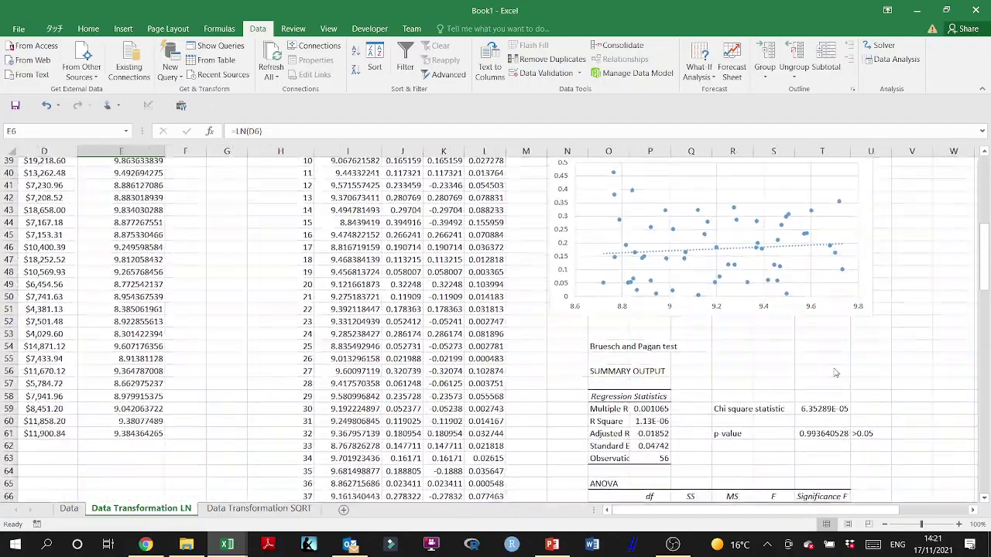
{"action": "scroll", "coordinate": [580, 346], "scroll_direction": "up", "scroll_amount": 9}
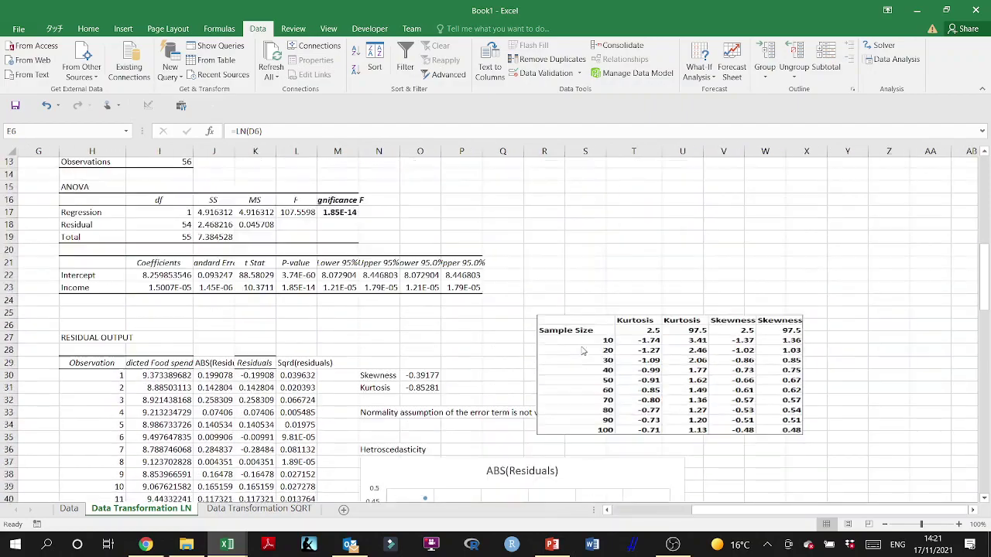
{"action": "scroll", "coordinate": [403, 424], "scroll_direction": "left", "scroll_amount": 3}
{"action": "scroll", "coordinate": [403, 423], "scroll_direction": "up", "scroll_amount": 5}
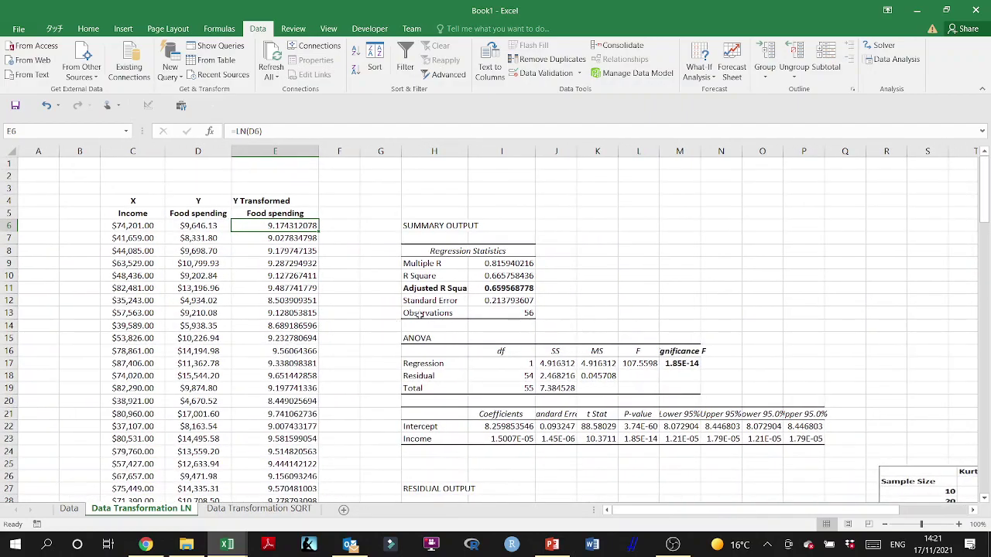
{"action": "left_click", "coordinate": [275, 511]}
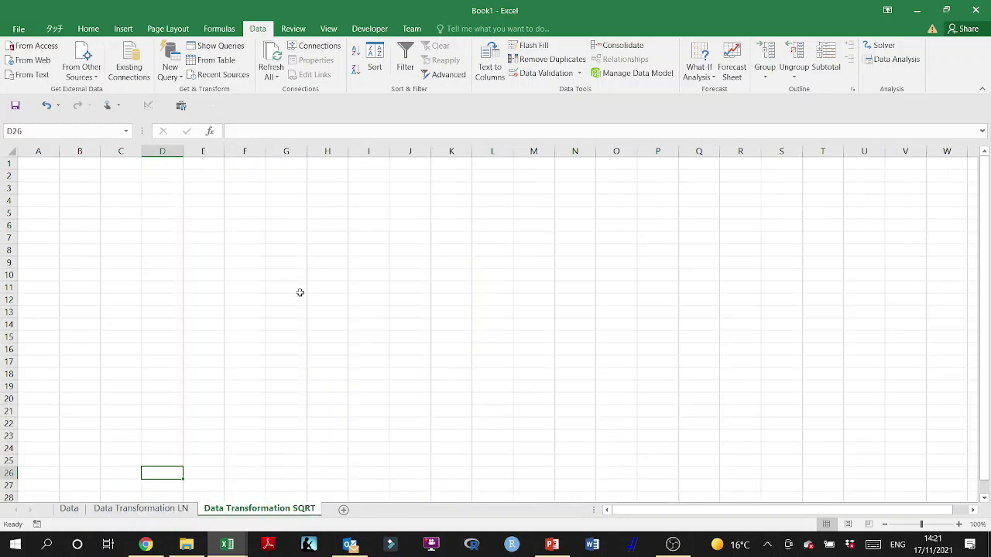
{"action": "left_click", "coordinate": [140, 509]}
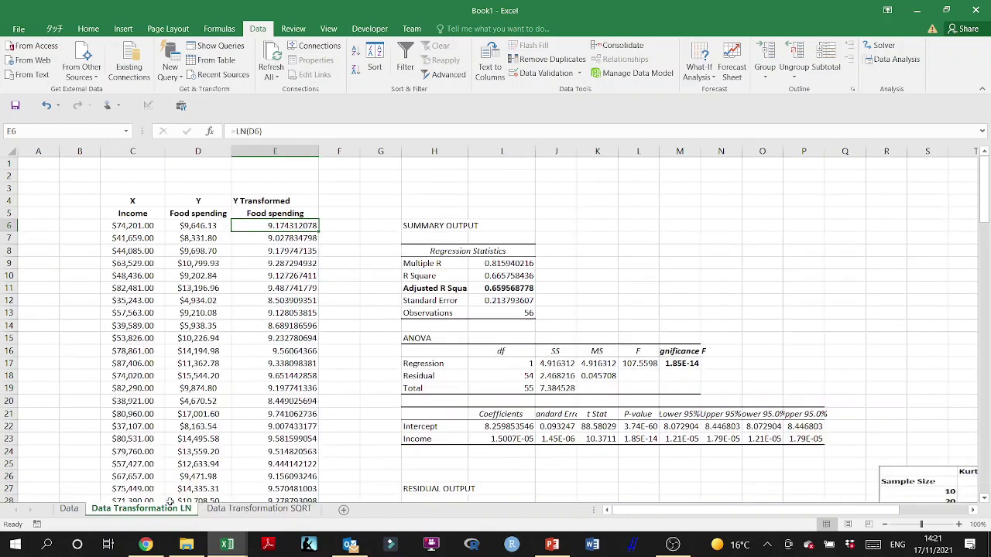
Step: Copy the X, Y and Y Transformed data to D2 on the SQRT sheet and autofit columns D–F
{"action": "left_click_drag", "start_coordinate": [132, 200], "coordinate": [266, 200]}
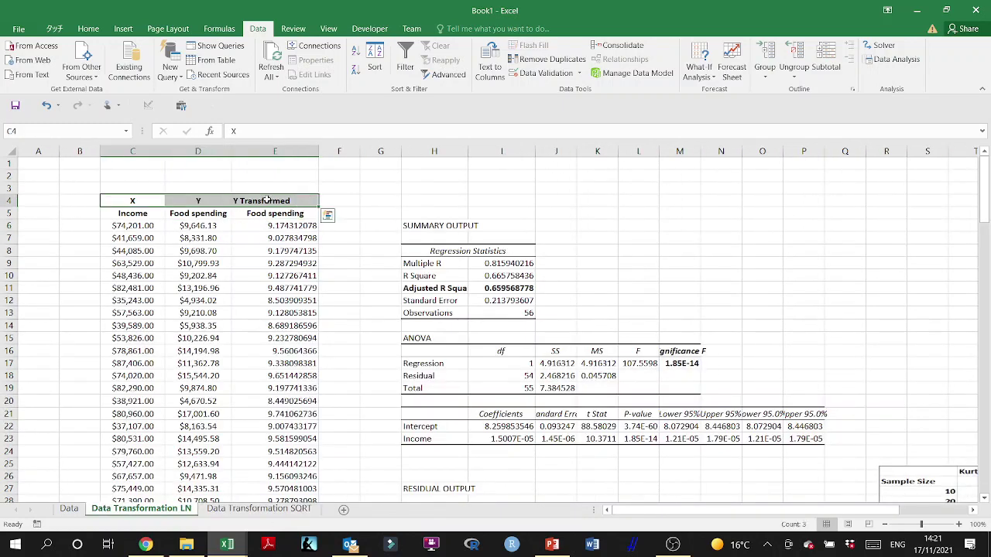
{"action": "key", "text": "ctrl+shift+Down"}
{"action": "key", "text": "ctrl+c"}
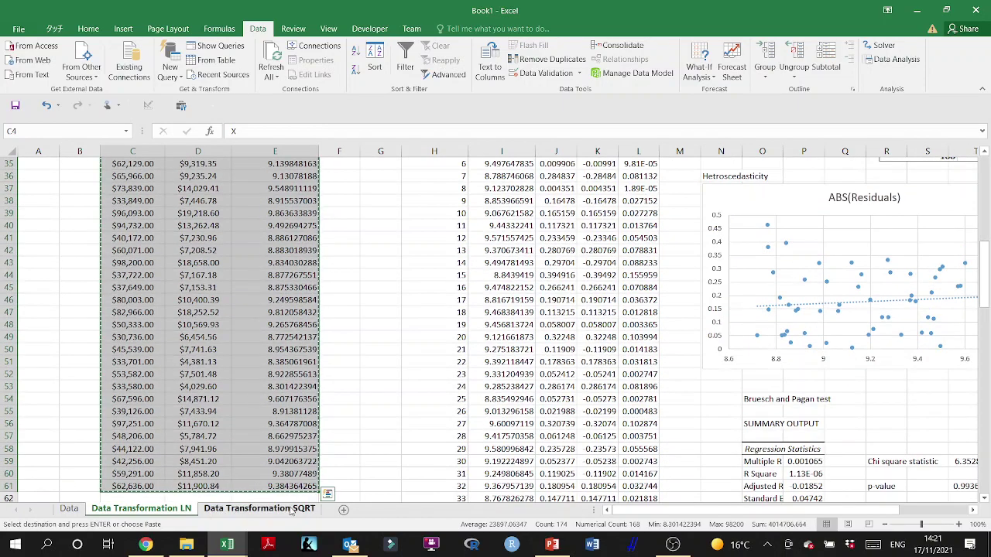
{"action": "left_click", "coordinate": [259, 508]}
{"action": "left_click", "coordinate": [165, 169]}
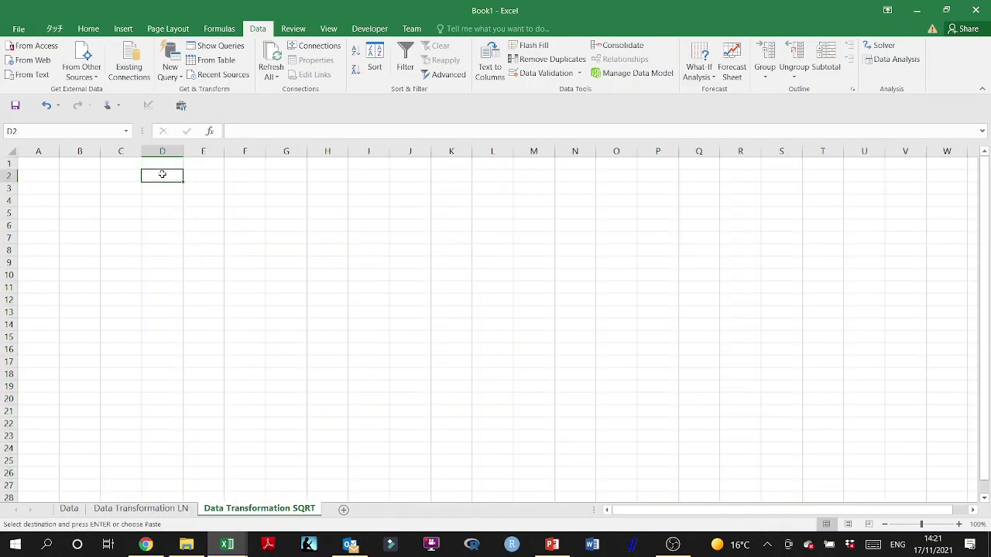
{"action": "key", "text": "ctrl+v"}
{"action": "double_click", "coordinate": [180, 152]}
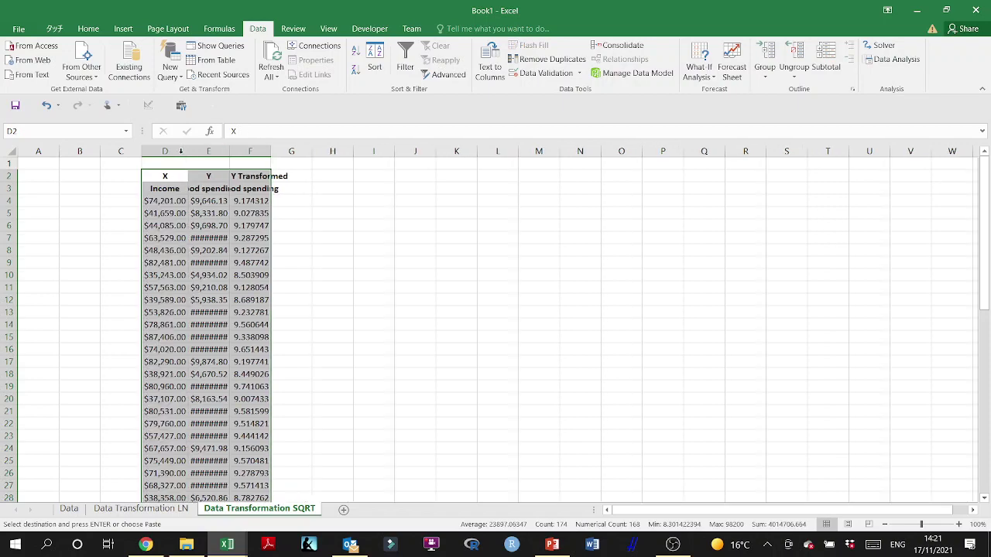
{"action": "double_click", "coordinate": [273, 151]}
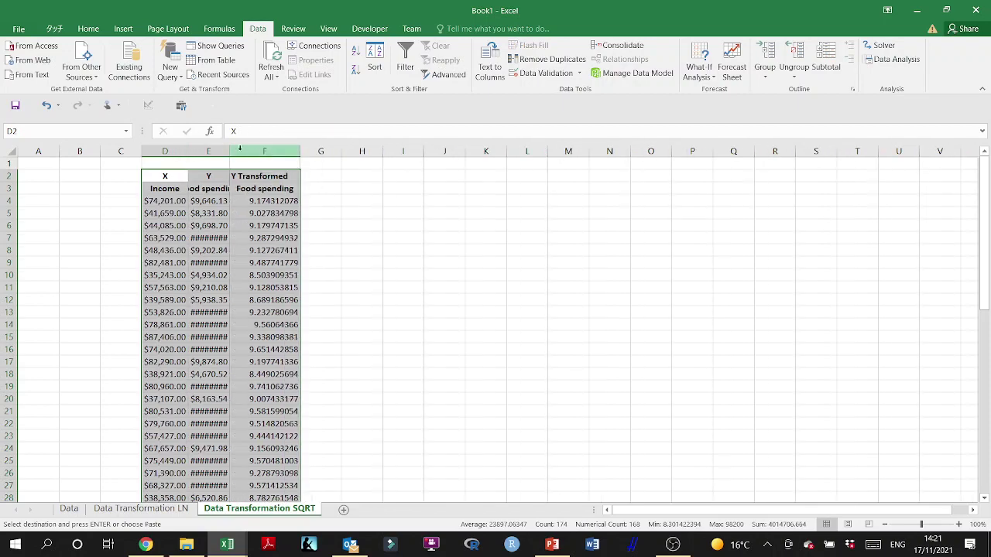
{"action": "double_click", "coordinate": [229, 151]}
Step: Change F4's formula from LN to SQRT and fill it down column F
{"action": "left_click", "coordinate": [300, 200]}
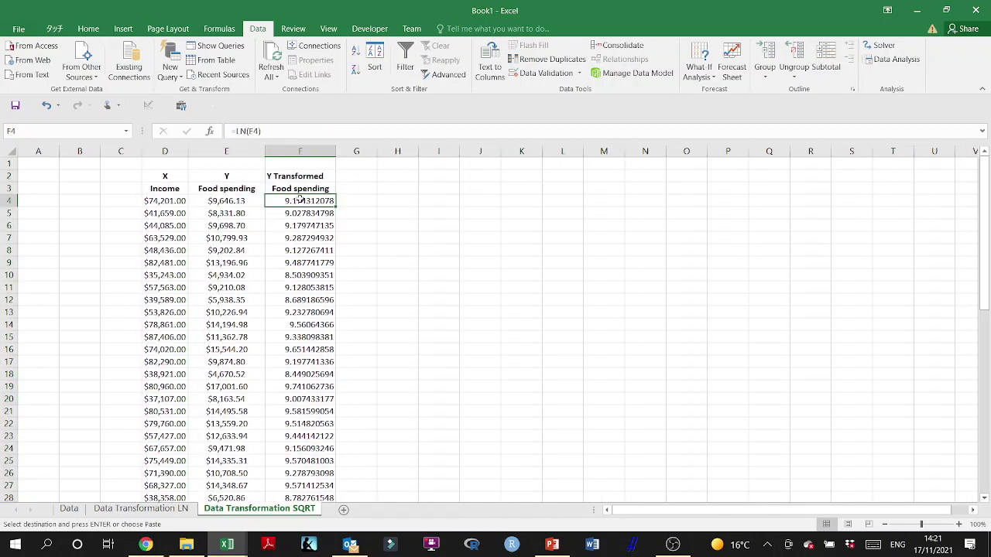
{"action": "double_click", "coordinate": [308, 200]}
{"action": "double_click", "coordinate": [278, 201]}
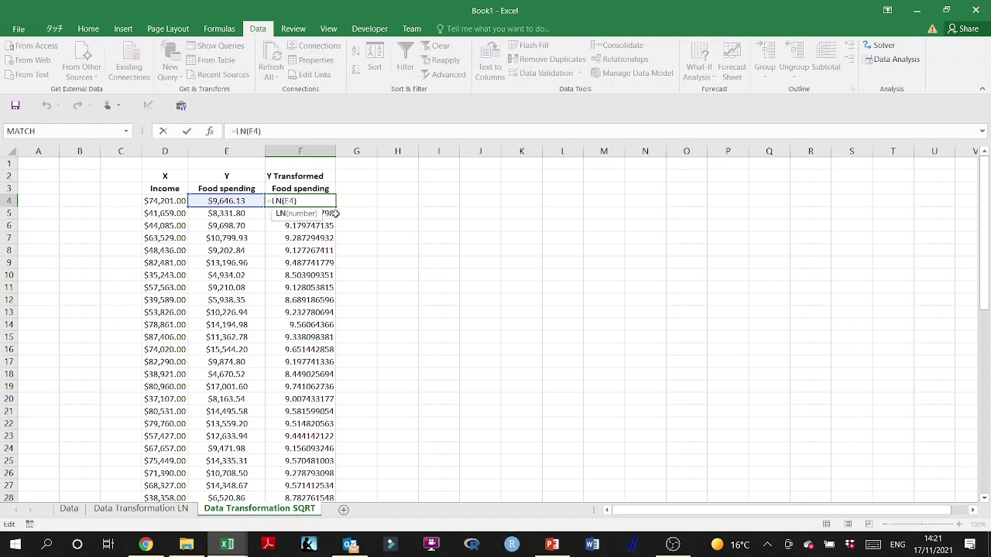
{"action": "key", "text": "BackSpace"}
{"action": "type", "text": "SQRT"}
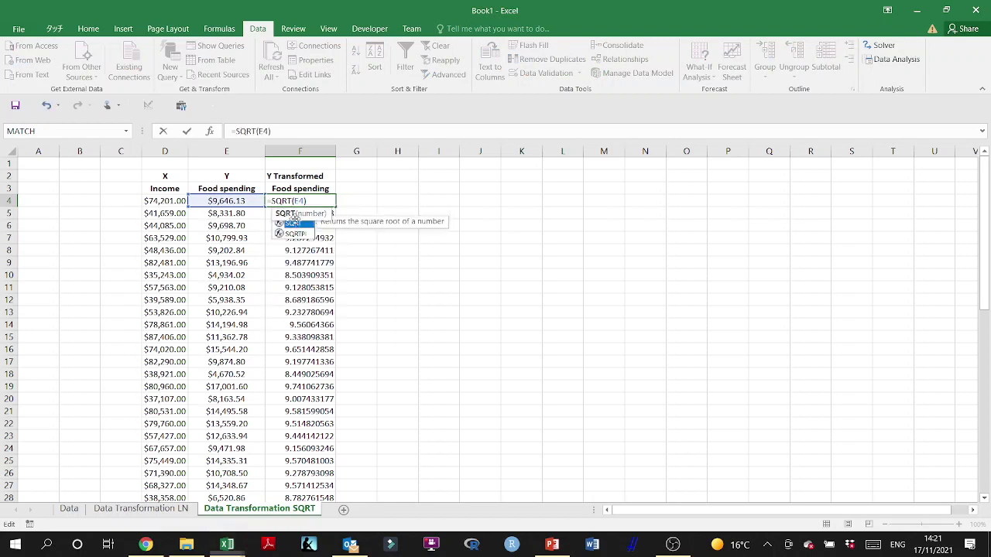
{"action": "key", "text": "Return"}
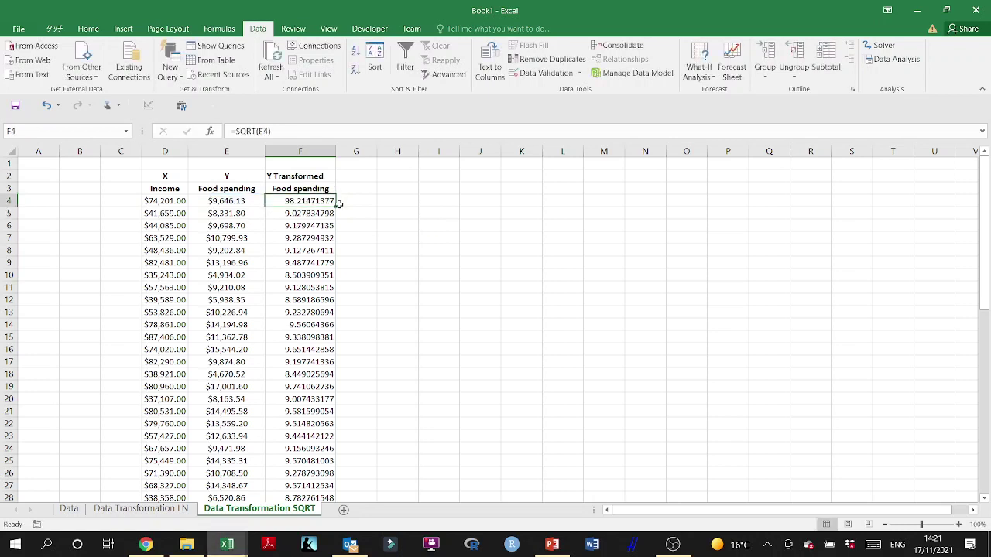
{"action": "double_click", "coordinate": [331, 200]}
{"action": "key", "text": "Return"}
{"action": "left_click", "coordinate": [330, 201]}
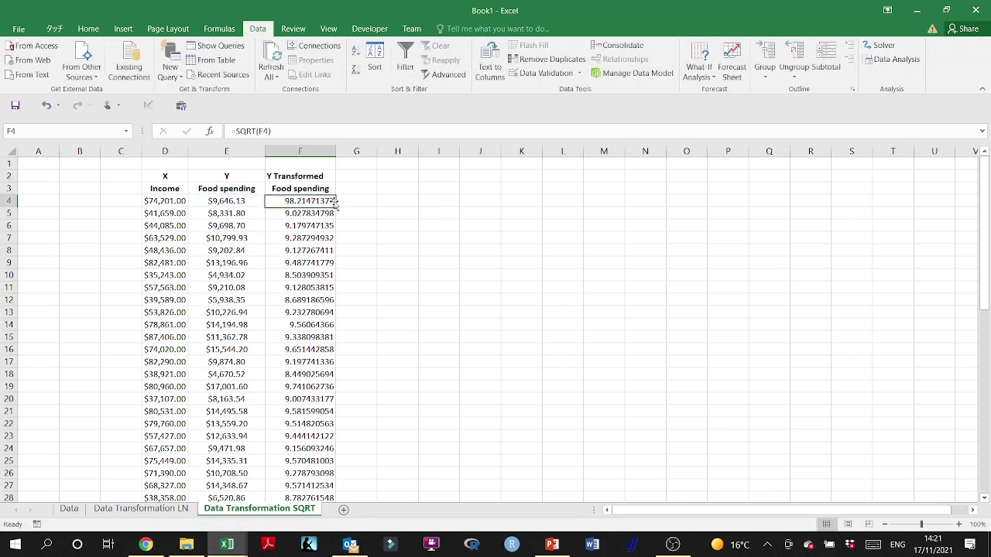
{"action": "double_click", "coordinate": [335, 207]}
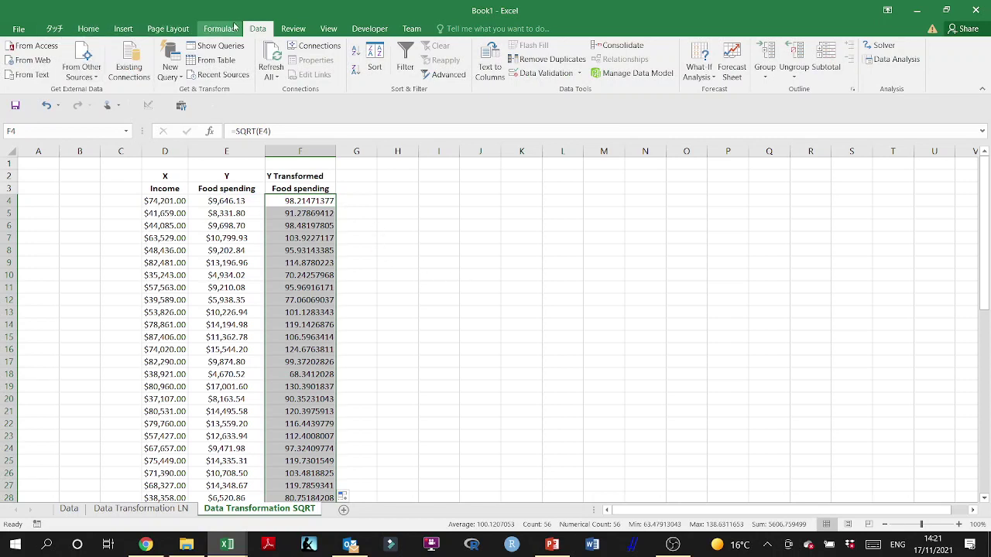
Step: Set up a Regression with Y range $F$3:$F$59 and X range $D$3:$D$59
{"action": "left_click", "coordinate": [894, 59]}
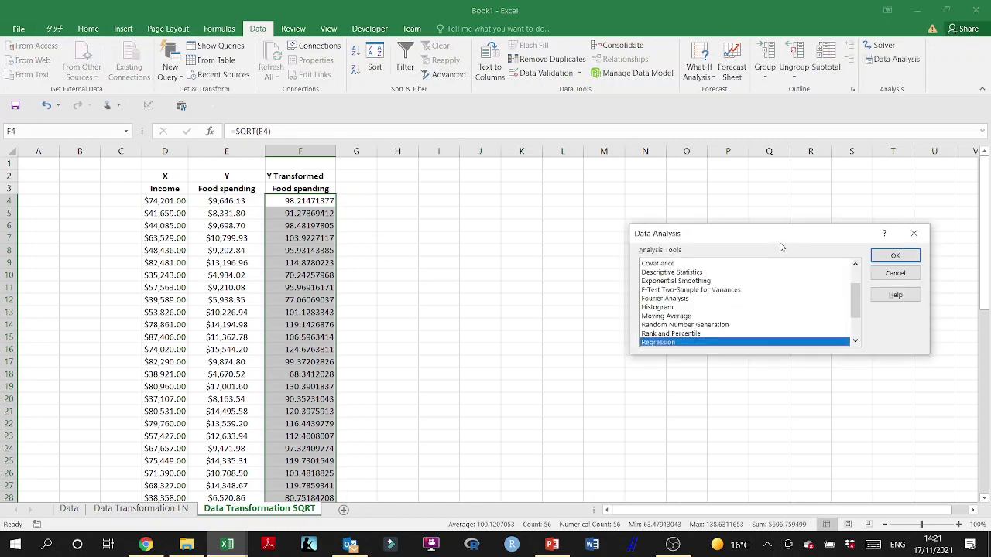
{"action": "left_click", "coordinate": [895, 256]}
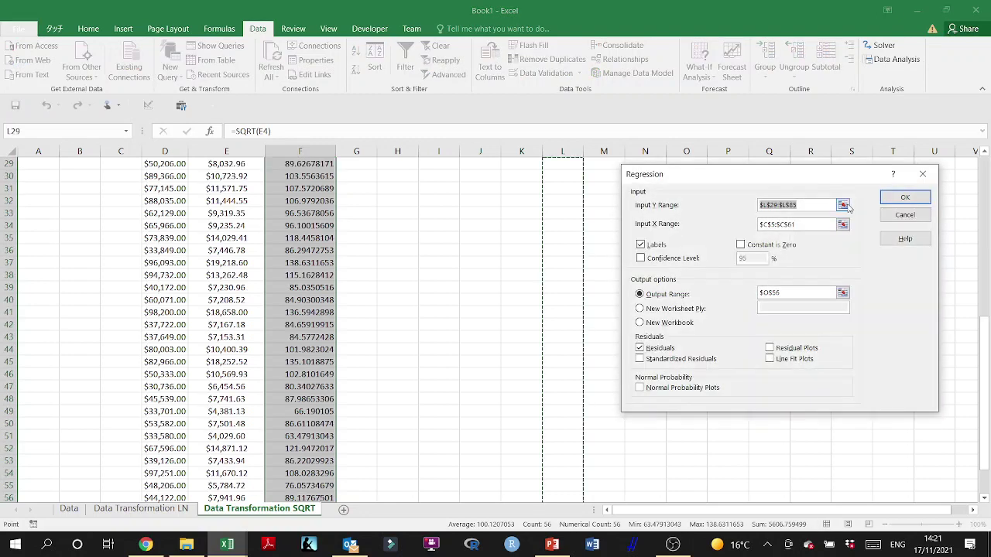
{"action": "left_click", "coordinate": [843, 205]}
{"action": "scroll", "coordinate": [396, 267], "scroll_direction": "up", "scroll_amount": 9}
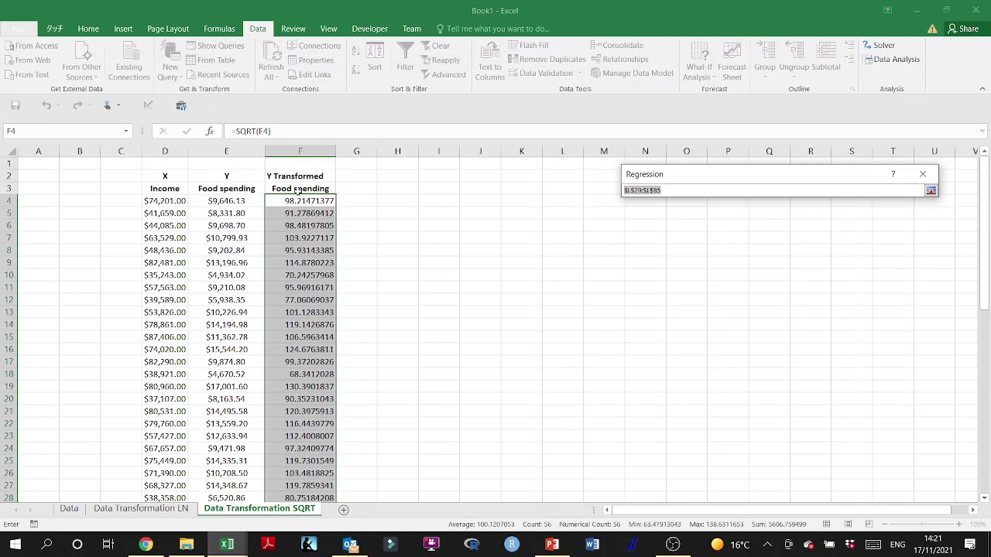
{"action": "left_click", "coordinate": [298, 191]}
{"action": "key", "text": "ctrl+shift+Down"}
{"action": "key", "text": "Return"}
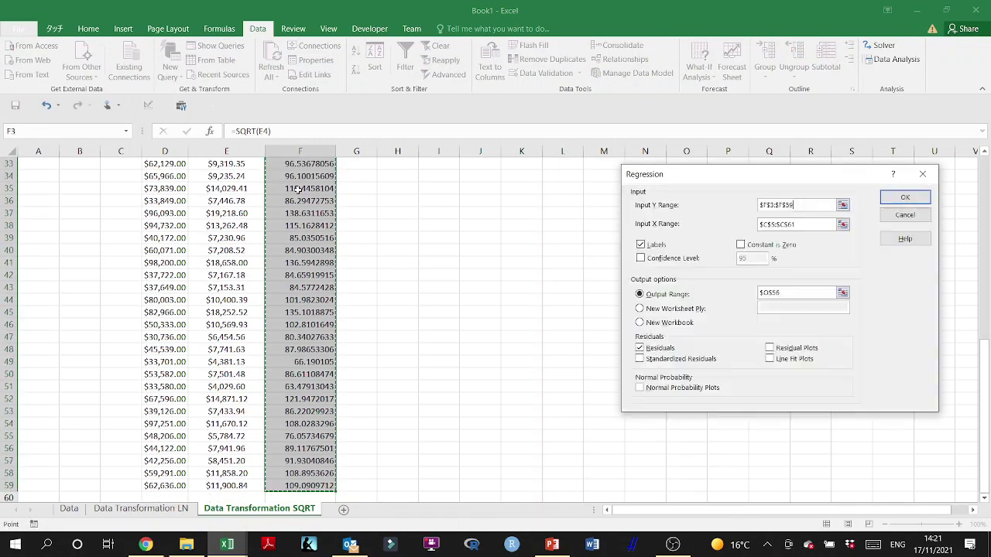
{"action": "left_click", "coordinate": [842, 224]}
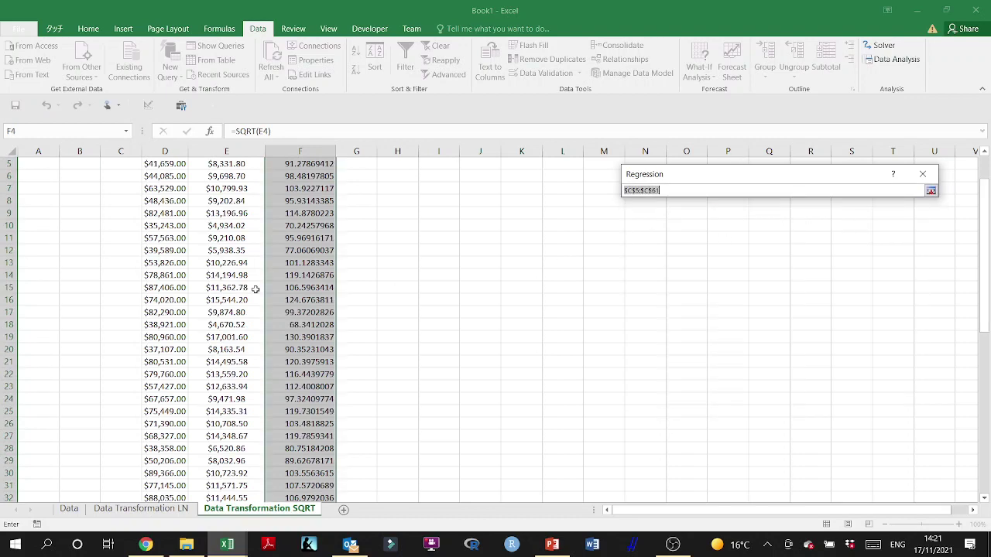
{"action": "left_click", "coordinate": [164, 188]}
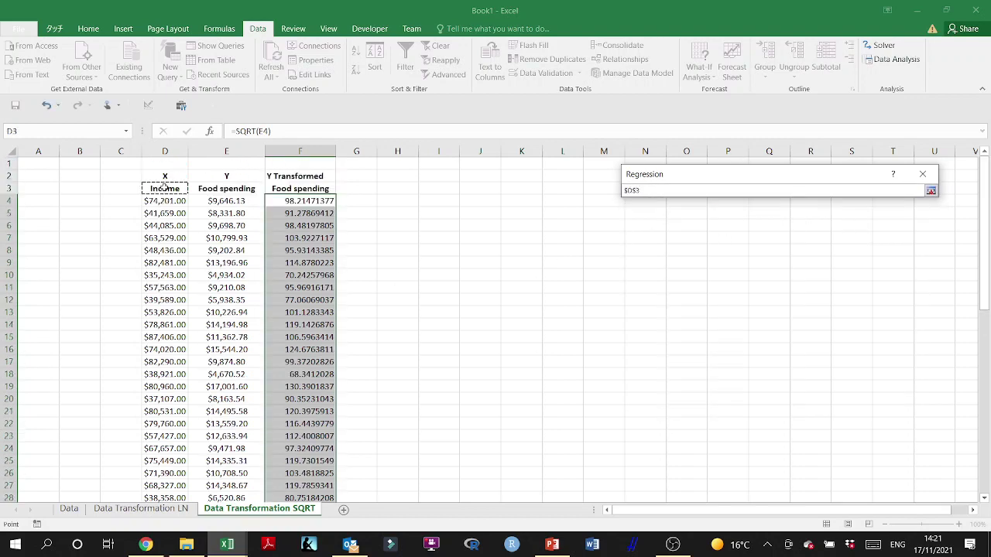
{"action": "key", "text": "ctrl+shift+Down"}
{"action": "key", "text": "Return"}
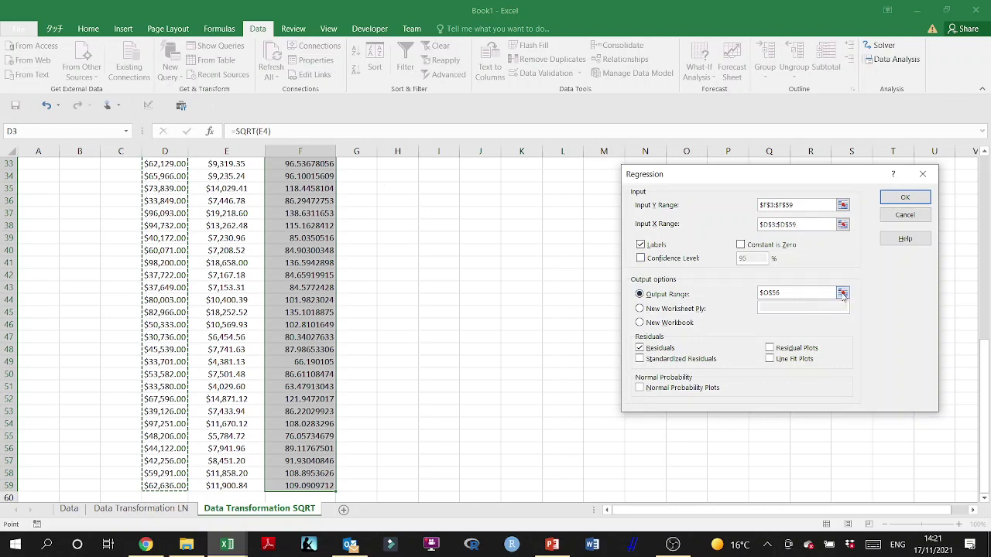
Step: Output the regression at H4, run it, and bold the Adjusted R Square row
{"action": "left_click", "coordinate": [842, 294]}
{"action": "scroll", "coordinate": [555, 301], "scroll_direction": "up", "scroll_amount": 10}
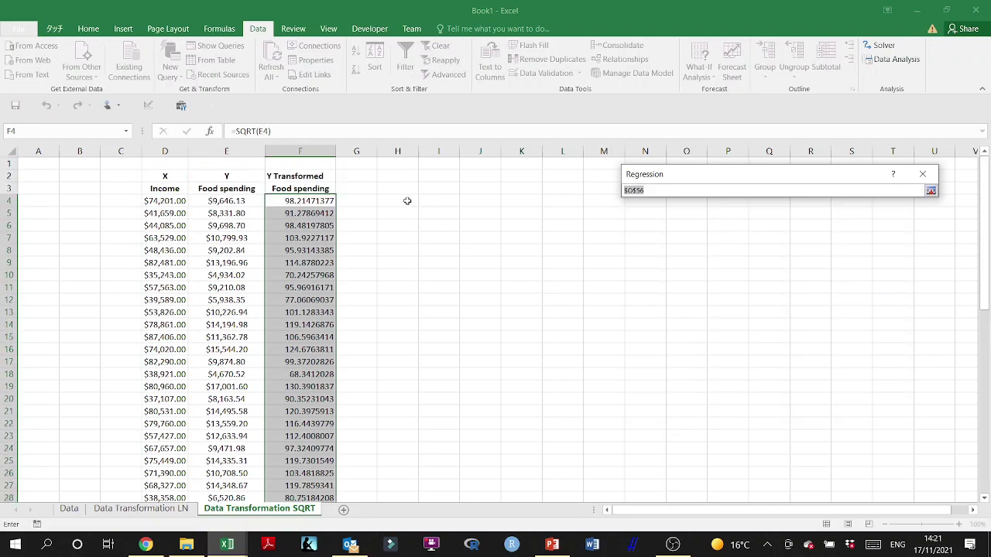
{"action": "left_click", "coordinate": [407, 201]}
{"action": "left_click", "coordinate": [930, 190]}
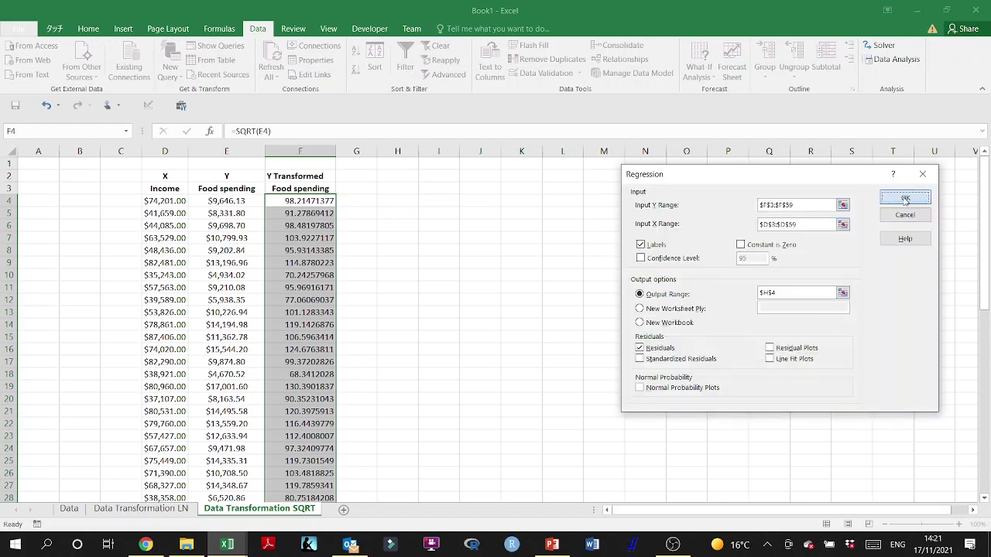
{"action": "left_click", "coordinate": [904, 199]}
{"action": "left_click_drag", "start_coordinate": [393, 263], "coordinate": [445, 264]}
{"action": "key", "text": "ctrl+b"}
{"action": "left_click_drag", "start_coordinate": [601, 326], "coordinate": [604, 338]}
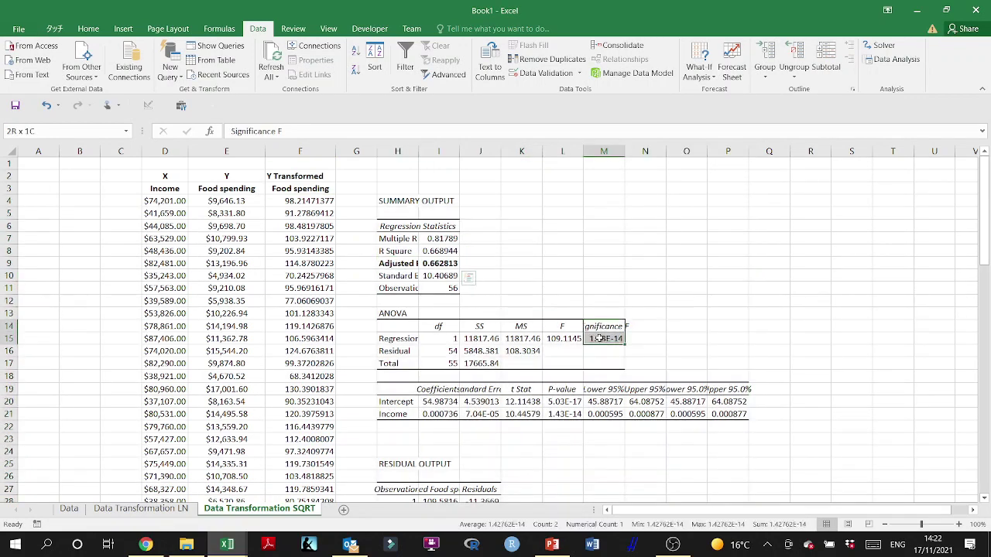
Step: Bold the Significance F, the Income P-value and the Income coefficient 0.000736
{"action": "key", "text": "ctrl+b"}
{"action": "left_click", "coordinate": [563, 415]}
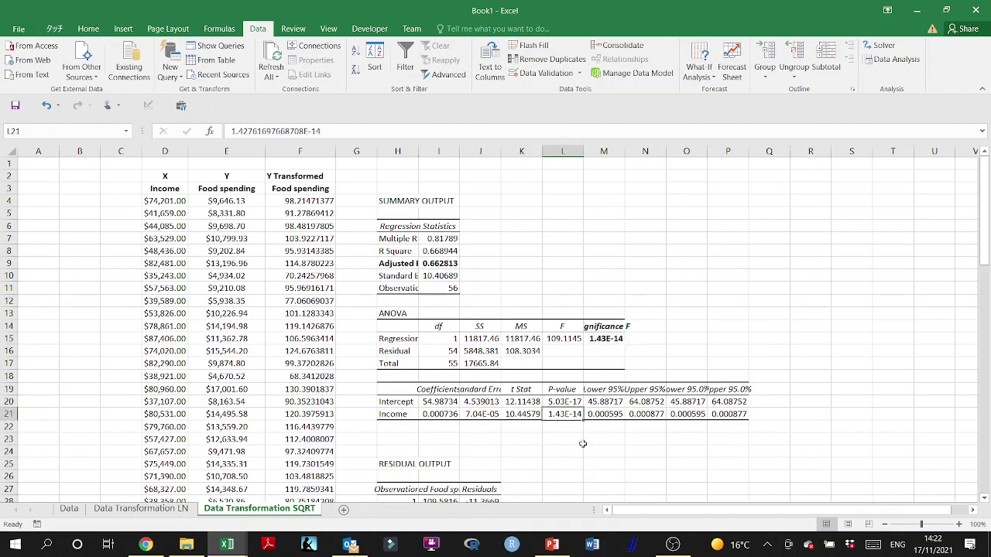
{"action": "key", "text": "ctrl+b"}
{"action": "left_click", "coordinate": [439, 415]}
{"action": "key", "text": "ctrl+b"}
Step: Move the Residuals column one column right, from J to K
{"action": "scroll", "coordinate": [509, 448], "scroll_direction": "down", "scroll_amount": 4}
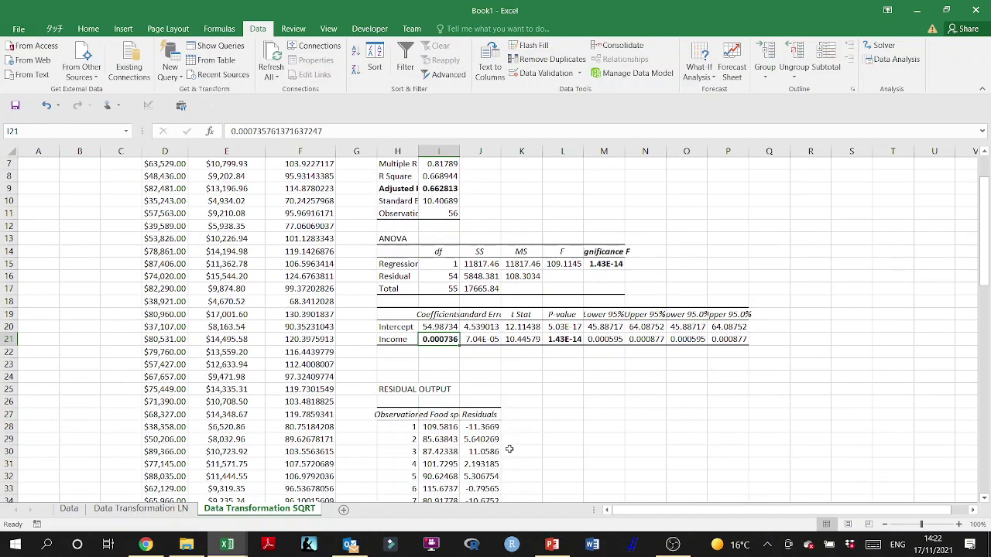
{"action": "left_click", "coordinate": [478, 337]}
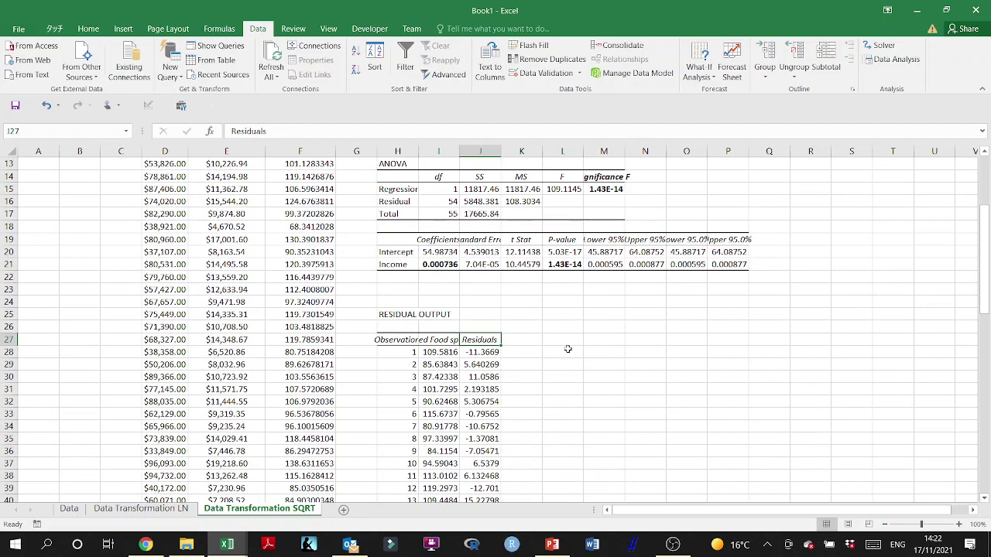
{"action": "key", "text": "ctrl+shift+Down"}
{"action": "key", "text": "ctrl+BackSpace"}
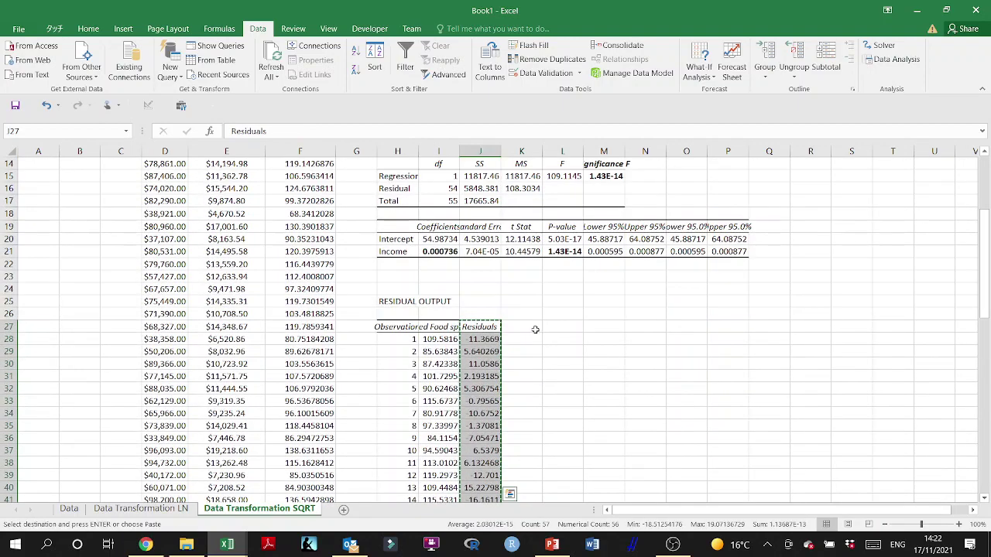
{"action": "left_click_drag", "start_coordinate": [501, 329], "coordinate": [517, 326]}
Step: Add an ABS(Residuals) heading in J27 with =ABS(K28) filled down column J
{"action": "left_click", "coordinate": [486, 327]}
{"action": "type", "text": "ABS("}
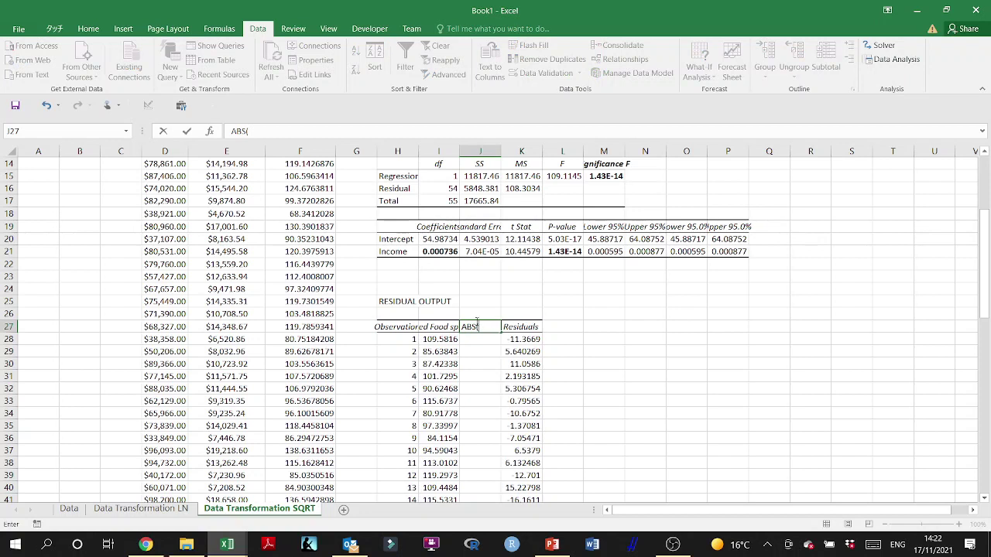
{"action": "type", "text": "Residuals"}
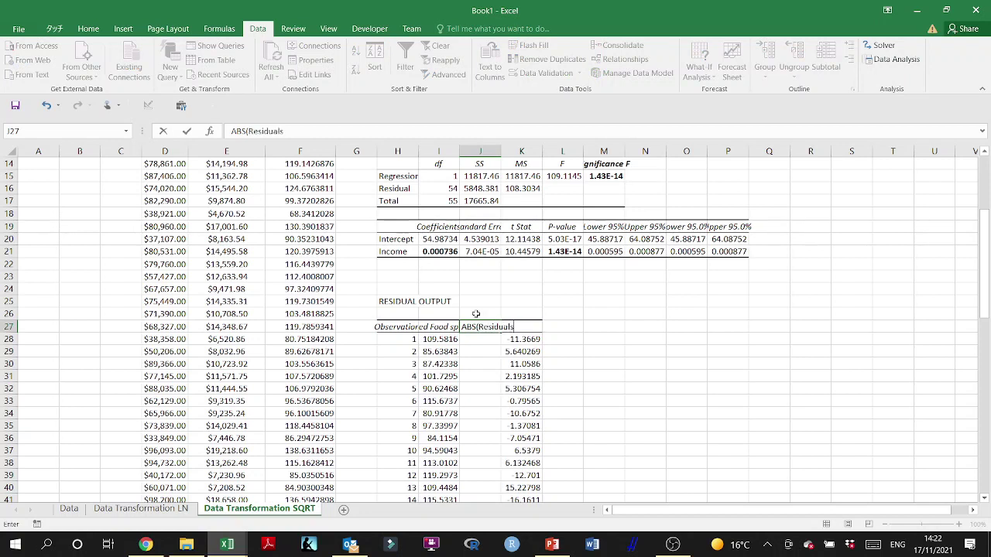
{"action": "key", "text": "Return"}
{"action": "type", "text": "=abs("}
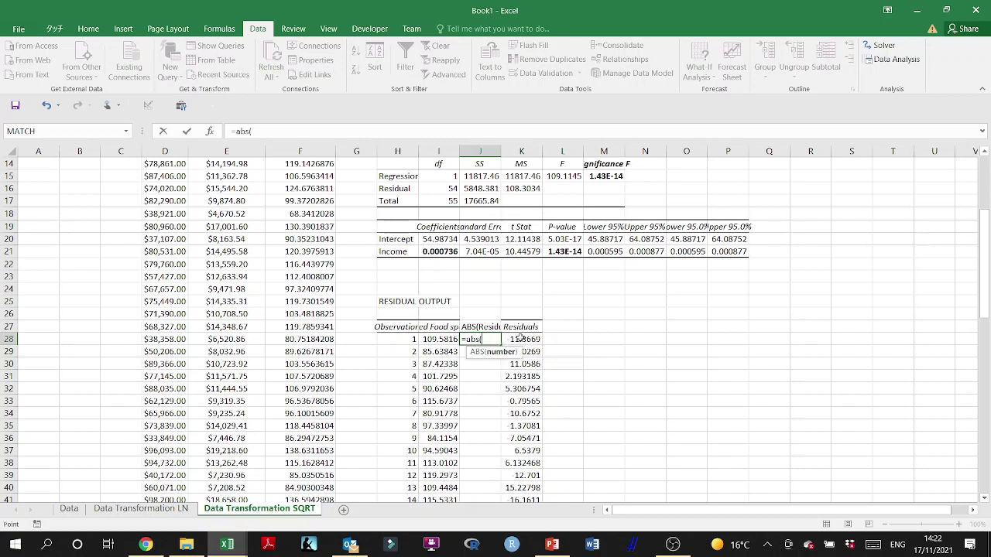
{"action": "left_click", "coordinate": [522, 339]}
{"action": "type", "text": ")"}
{"action": "key", "text": "Return"}
{"action": "left_click", "coordinate": [489, 339]}
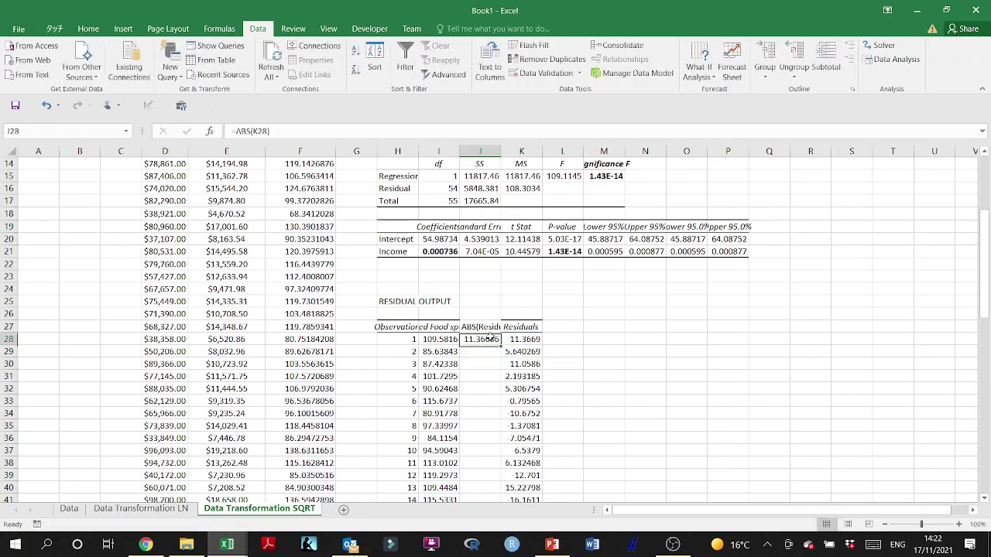
{"action": "double_click", "coordinate": [501, 345]}
Step: Add a 'Sqrd (Residuals)' heading in L27 with =K28*K28 filled down column L
{"action": "left_click", "coordinate": [566, 325]}
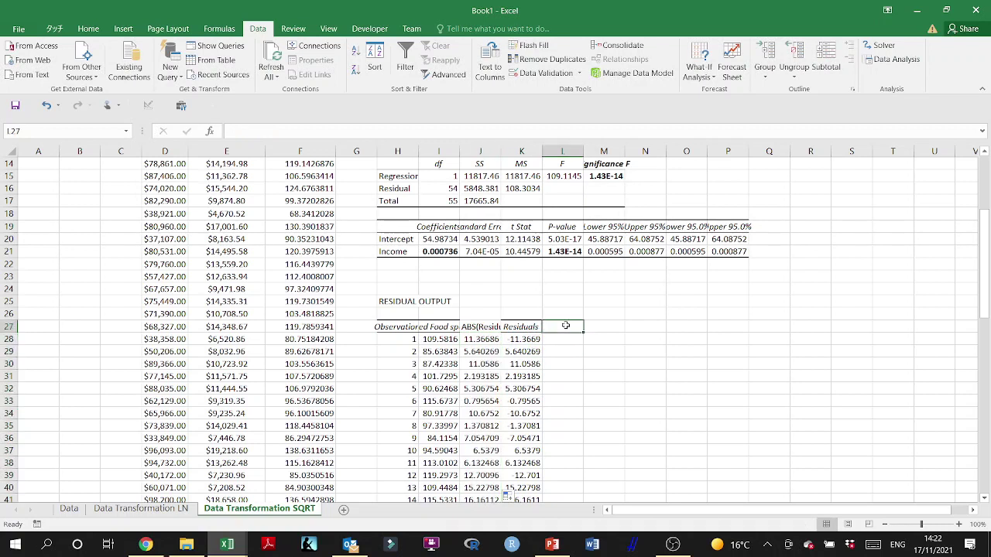
{"action": "type", "text": "Sqr"}
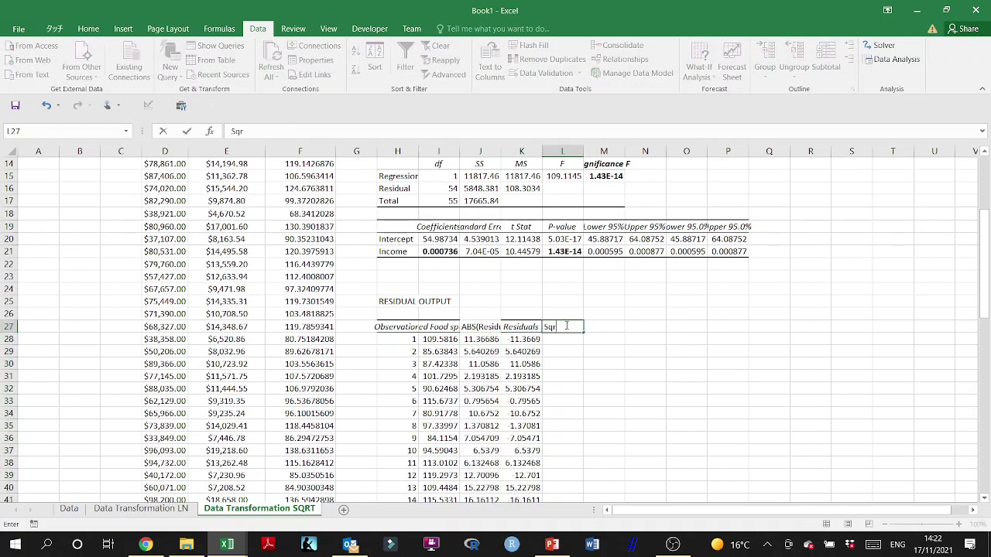
{"action": "type", "text": "d (Residuals)"}
{"action": "key", "text": "Return"}
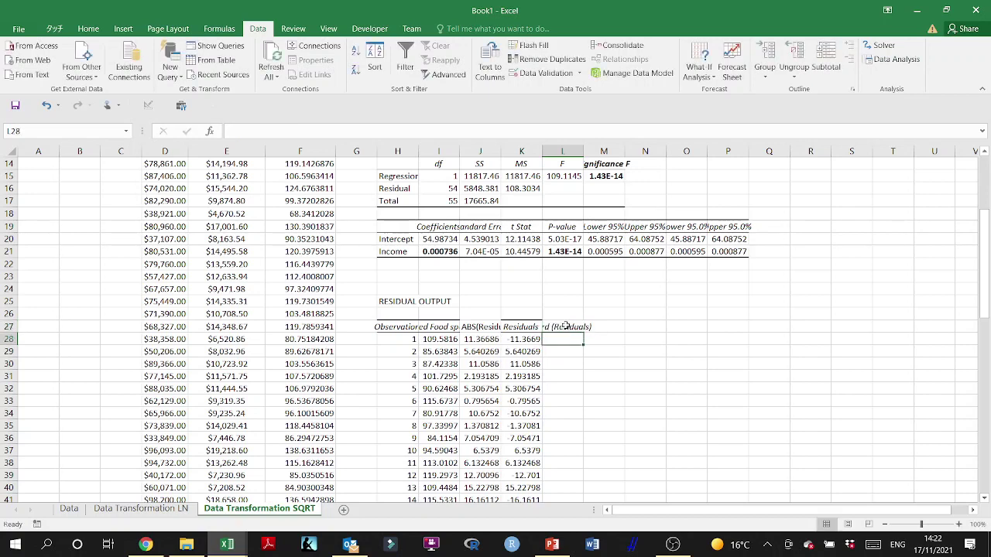
{"action": "type", "text": "=sq"}
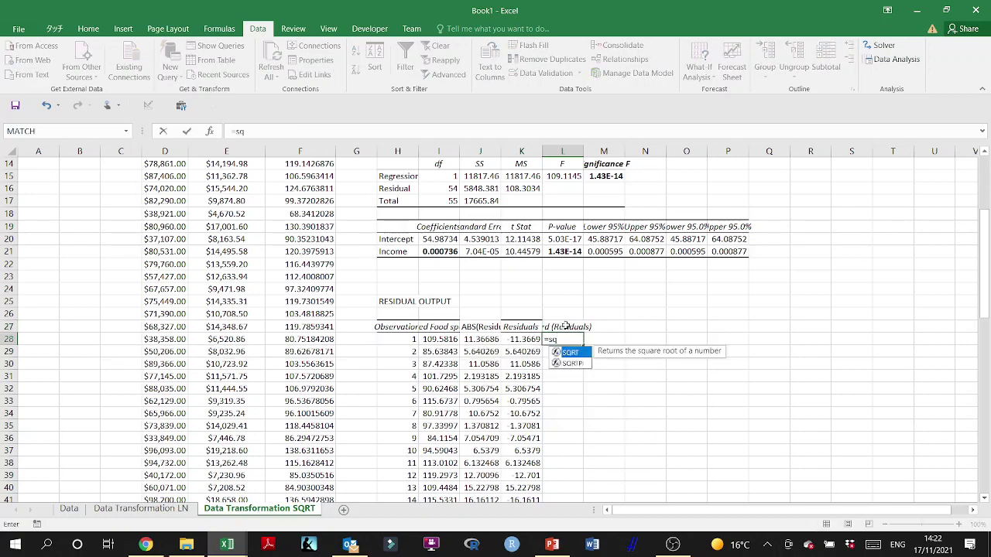
{"action": "key", "text": "BackSpace"}
{"action": "key", "text": "BackSpace"}
{"action": "left_click", "coordinate": [521, 338]}
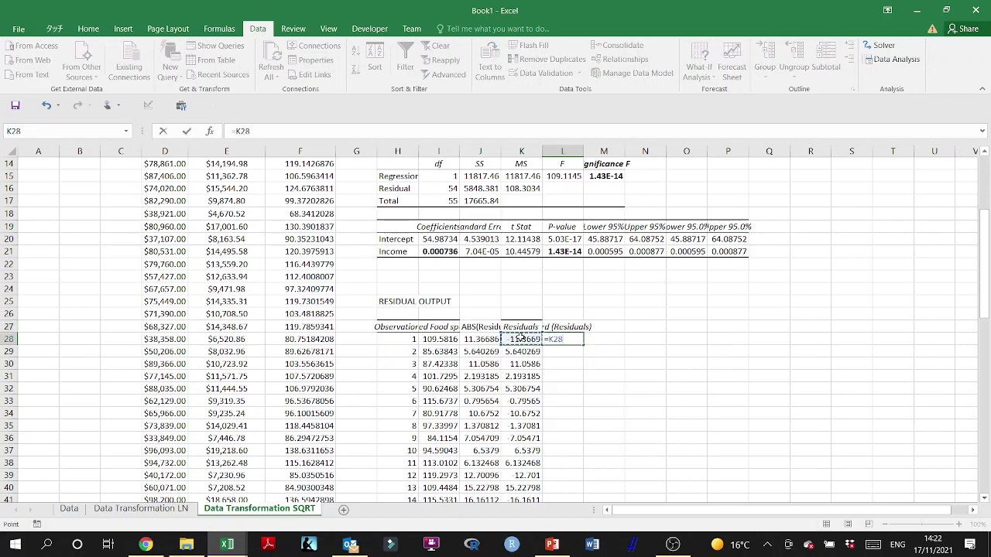
{"action": "type", "text": "*"}
{"action": "left_click", "coordinate": [521, 339]}
{"action": "key", "text": "Return"}
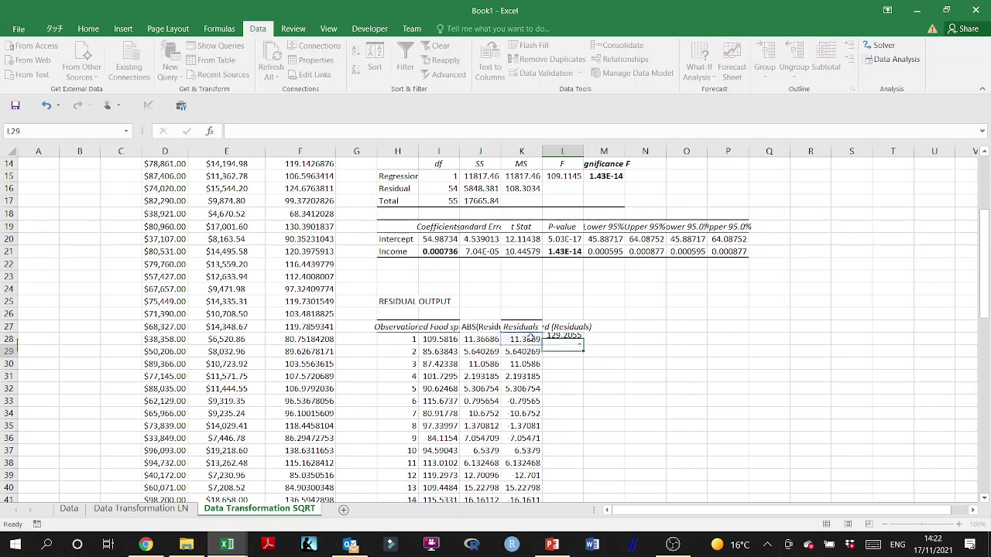
{"action": "left_click", "coordinate": [562, 339]}
{"action": "double_click", "coordinate": [583, 345]}
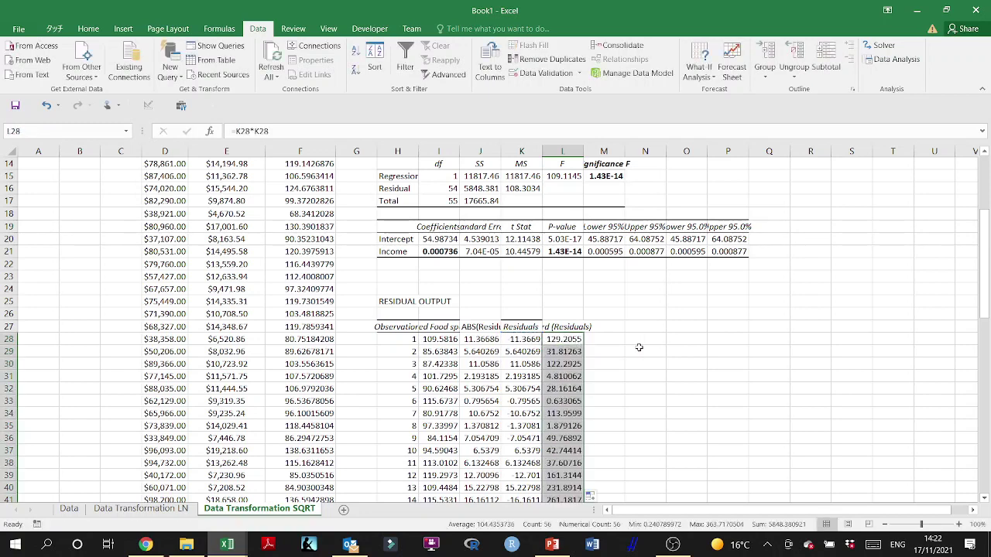
{"action": "scroll", "coordinate": [639, 347], "scroll_direction": "right", "scroll_amount": 3}
{"action": "left_click", "coordinate": [455, 341]}
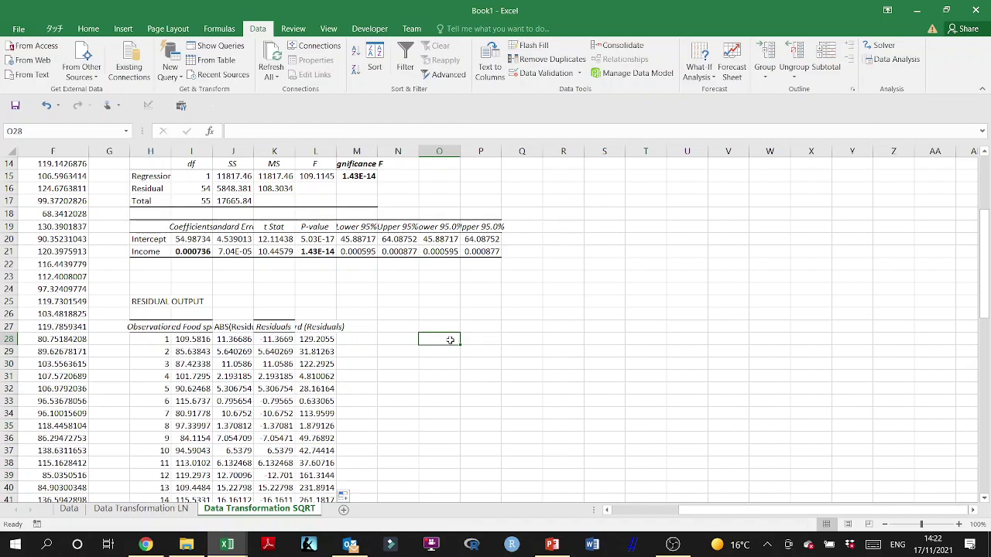
Step: Copy the Skewness and Kurtosis block from the LN sheet into O28 on the SQRT sheet
{"action": "left_click", "coordinate": [172, 512]}
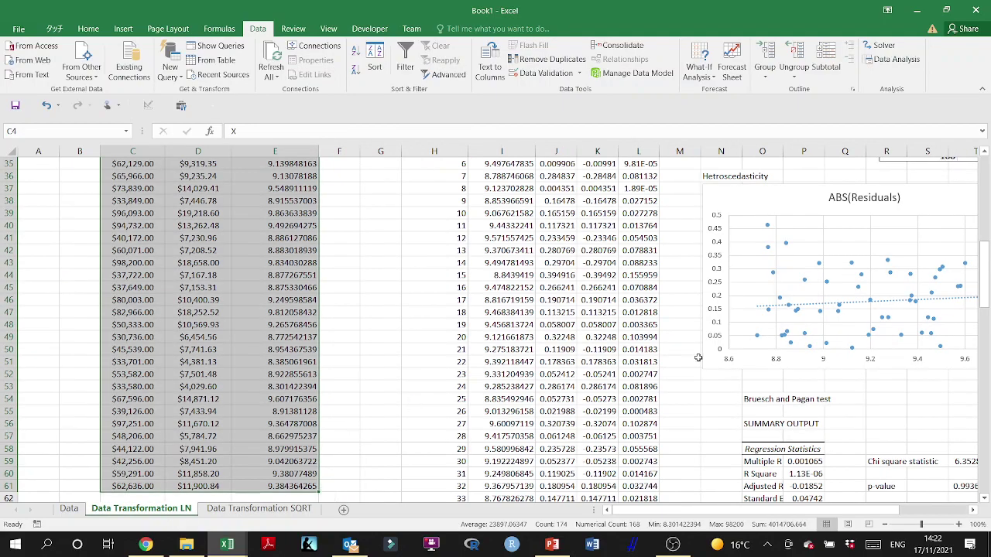
{"action": "scroll", "coordinate": [698, 357], "scroll_direction": "right", "scroll_amount": 6}
{"action": "scroll", "coordinate": [698, 357], "scroll_direction": "up", "scroll_amount": 11}
{"action": "scroll", "coordinate": [583, 376], "scroll_direction": "down", "scroll_amount": 7}
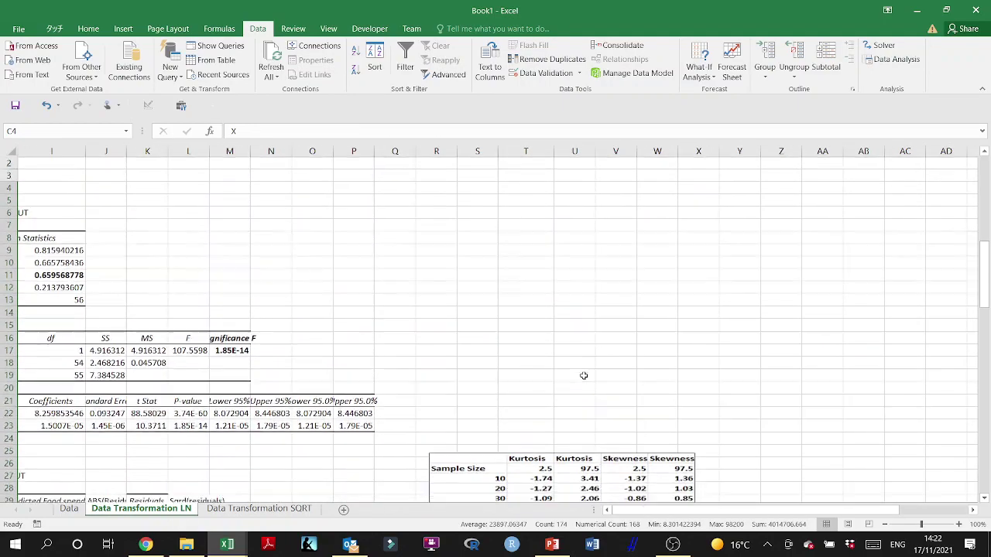
{"action": "left_click_drag", "start_coordinate": [272, 264], "coordinate": [325, 277]}
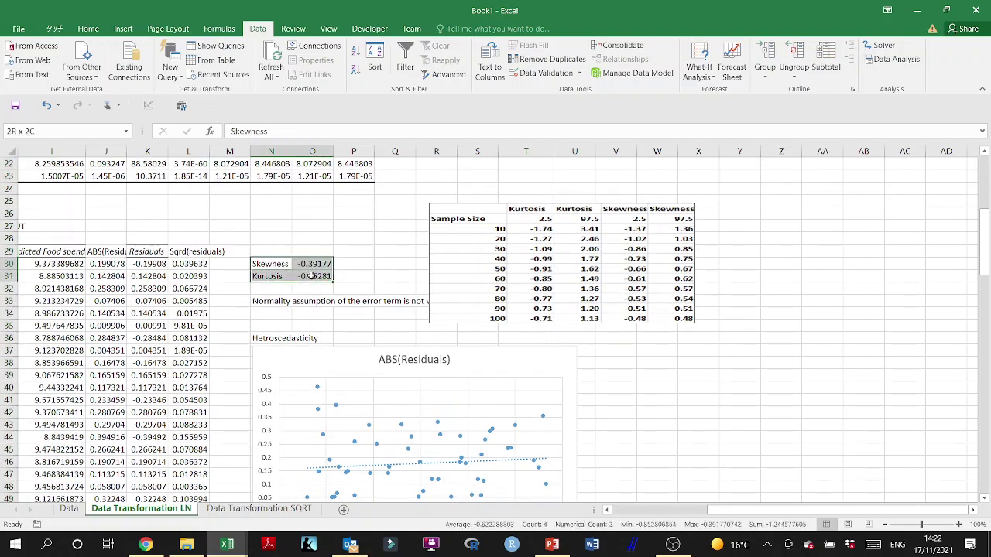
{"action": "key", "text": "ctrl+c"}
{"action": "left_click", "coordinate": [285, 508]}
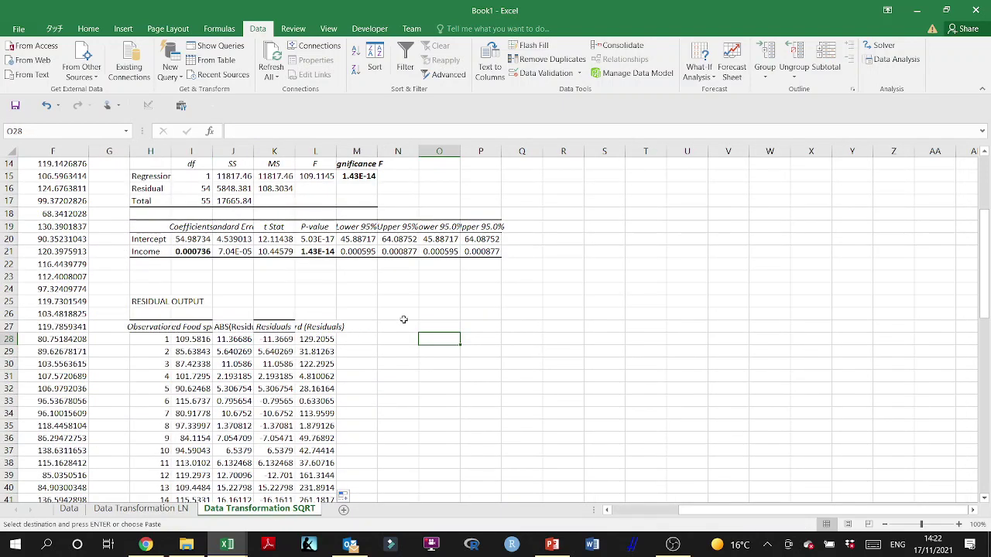
{"action": "key", "text": "ctrl+v"}
Step: Change the P28 skewness formula to =SKEW(K28:K83) and fill it down to P29
{"action": "double_click", "coordinate": [481, 339]}
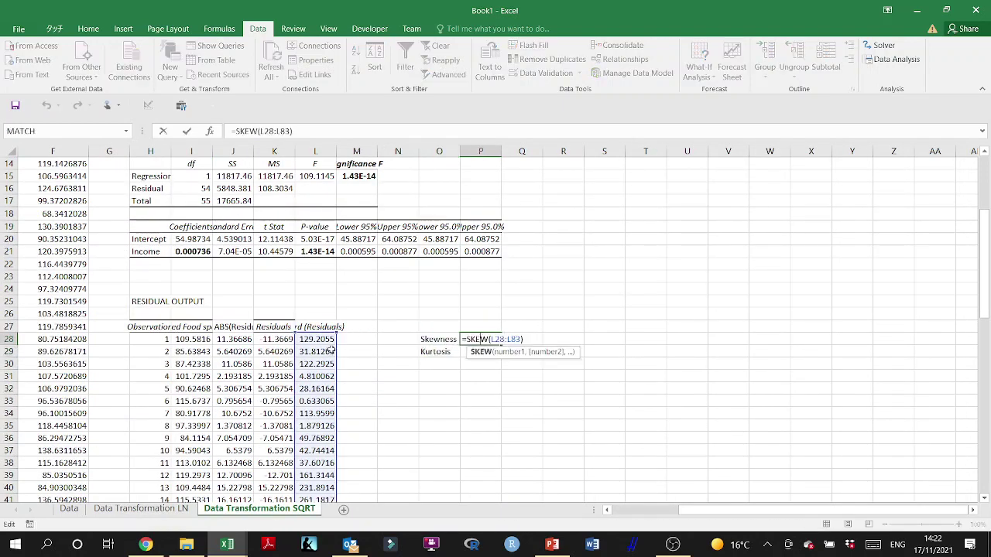
{"action": "left_click_drag", "start_coordinate": [296, 352], "coordinate": [273, 350]}
{"action": "key", "text": "Return"}
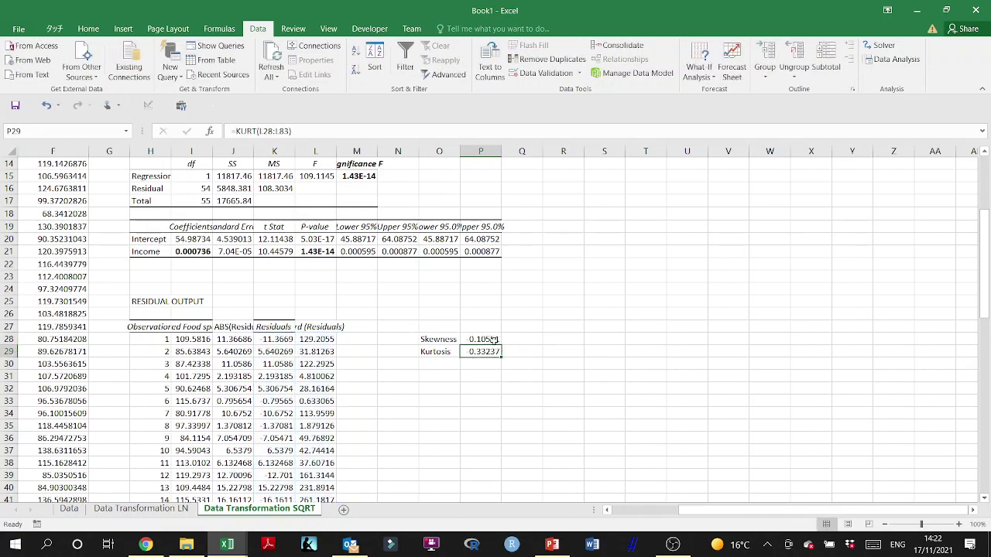
{"action": "left_click", "coordinate": [487, 341]}
{"action": "left_click_drag", "start_coordinate": [501, 345], "coordinate": [500, 356]}
{"action": "double_click", "coordinate": [483, 352]}
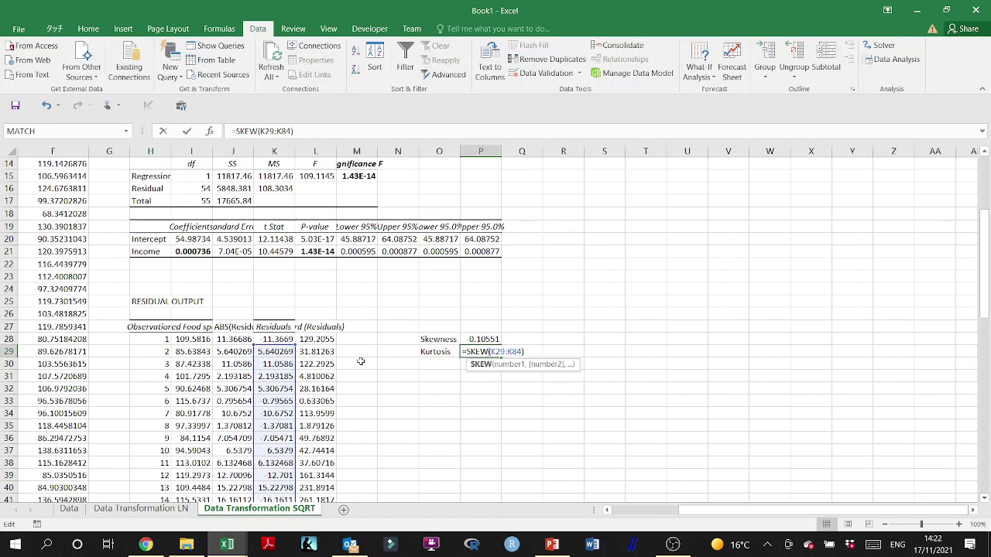
{"action": "key", "text": "Return"}
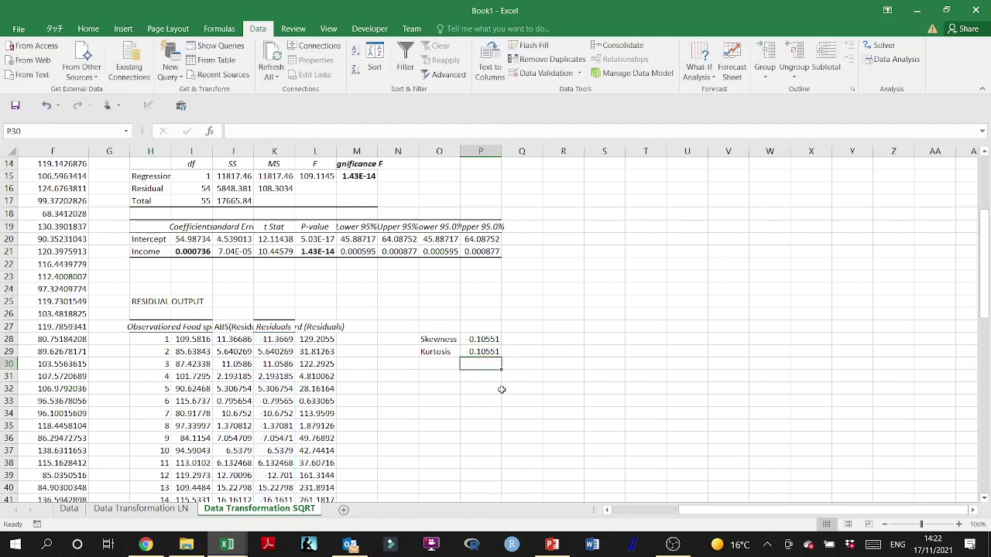
{"action": "left_click", "coordinate": [503, 388]}
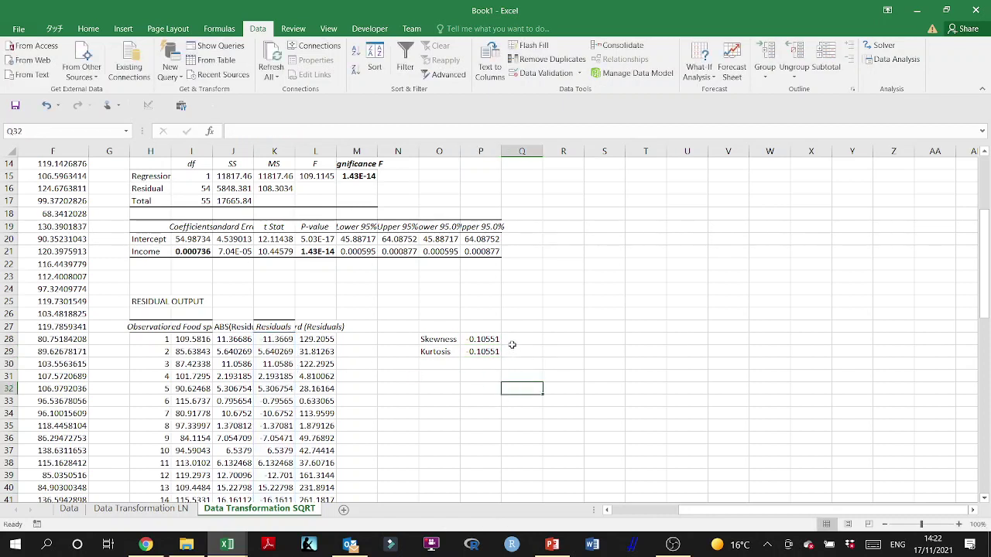
{"action": "left_click", "coordinate": [175, 508]}
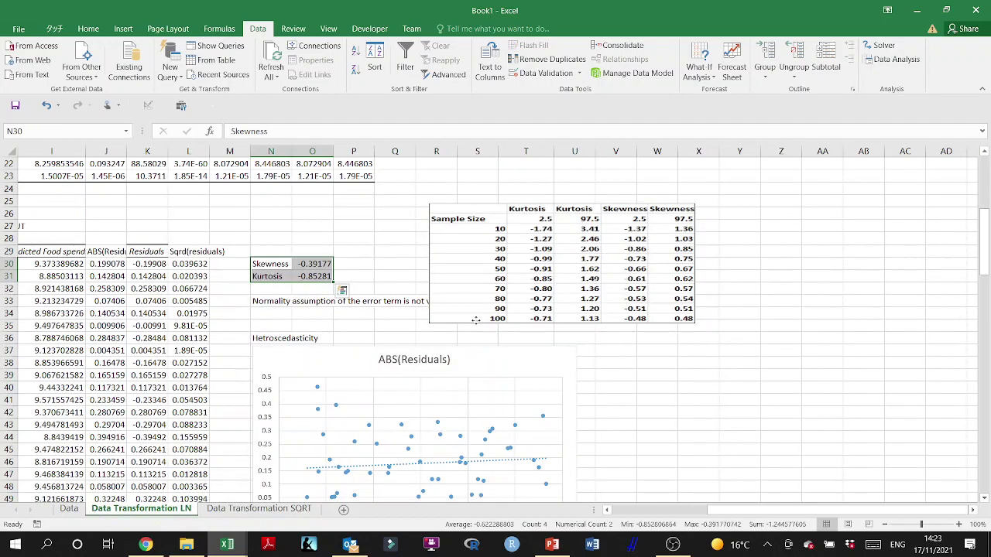
Step: Copy the kurtosis/skewness critical-values table picture to the SQRT sheet beside the statistics
{"action": "left_click", "coordinate": [475, 320]}
{"action": "key", "text": "ctrl+c"}
{"action": "left_click", "coordinate": [258, 508]}
{"action": "key", "text": "ctrl+v"}
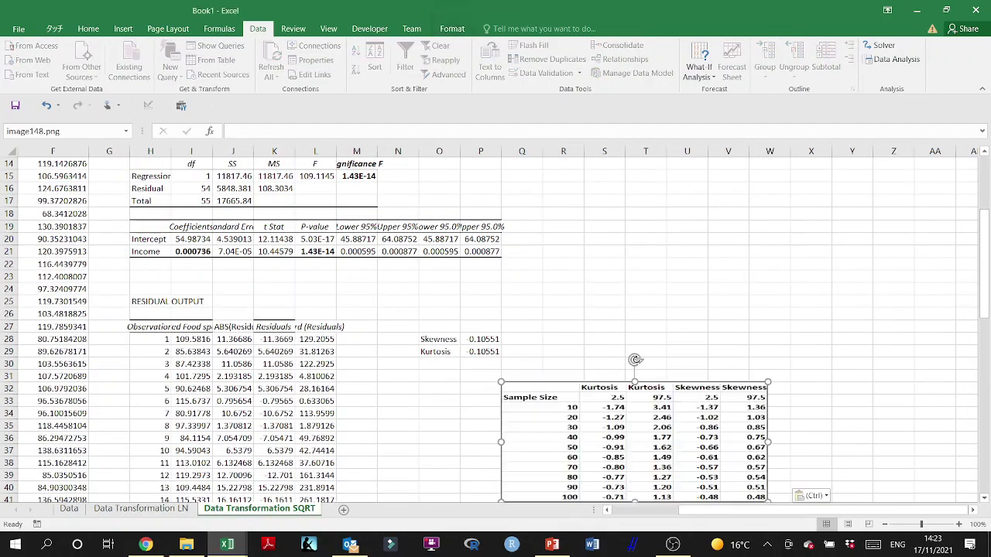
{"action": "left_click_drag", "start_coordinate": [538, 459], "coordinate": [553, 342]}
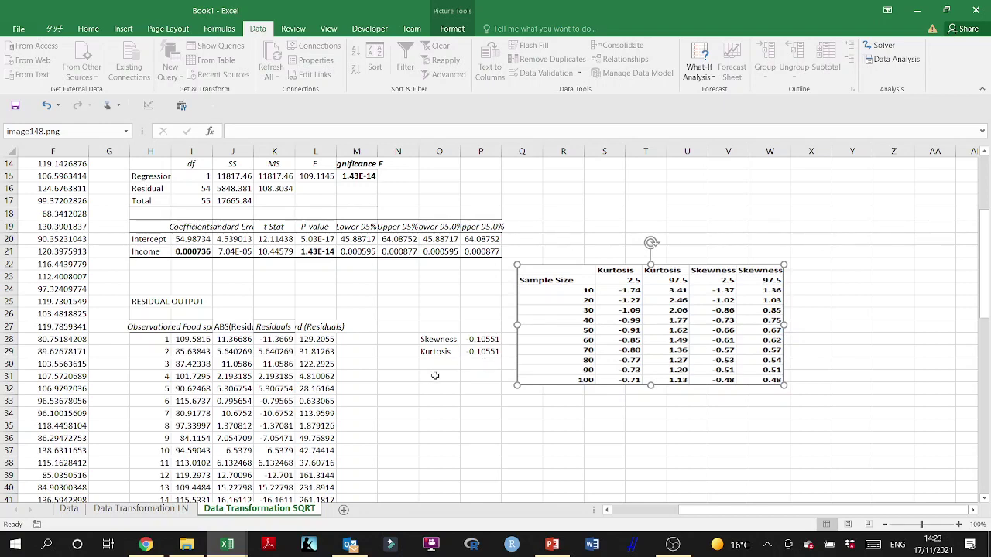
Step: Paste the LN sheet's normality conclusion into O33 on the SQRT sheet
{"action": "left_click", "coordinate": [141, 508]}
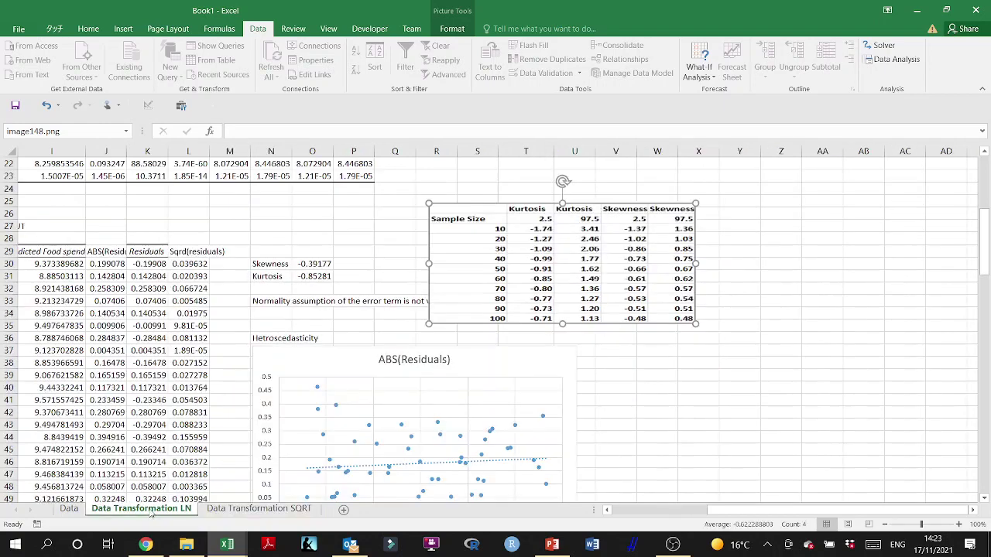
{"action": "left_click", "coordinate": [291, 302]}
{"action": "key", "text": "ctrl+c"}
{"action": "left_click", "coordinate": [258, 509]}
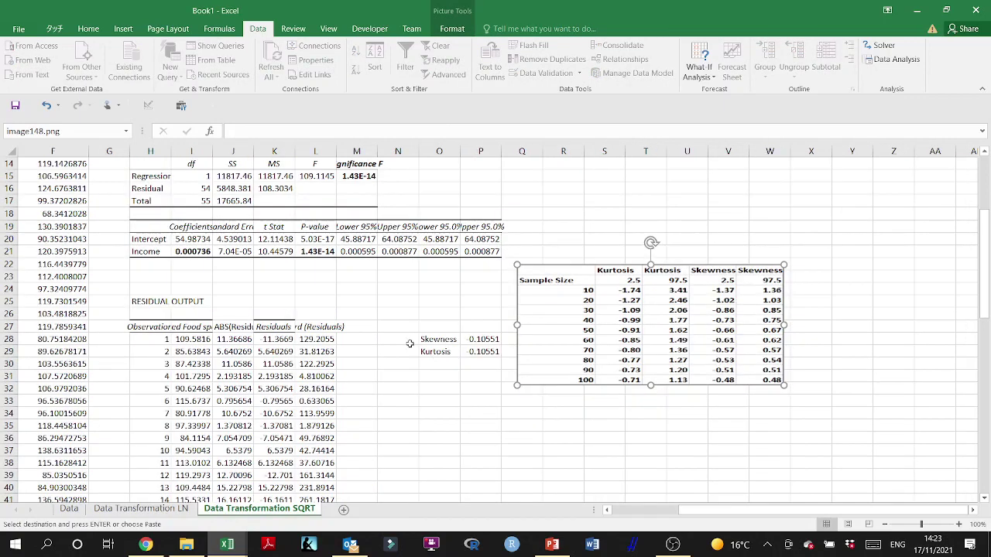
{"action": "left_click", "coordinate": [441, 395]}
{"action": "key", "text": "ctrl+v"}
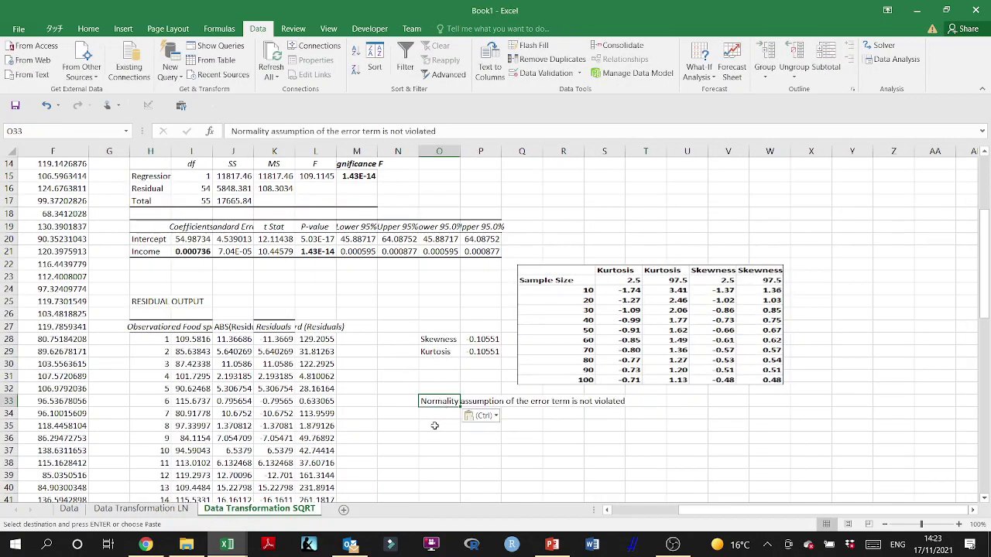
Step: Enter the heading 'Hetroscedasticity Check' in O35
{"action": "left_click", "coordinate": [427, 430]}
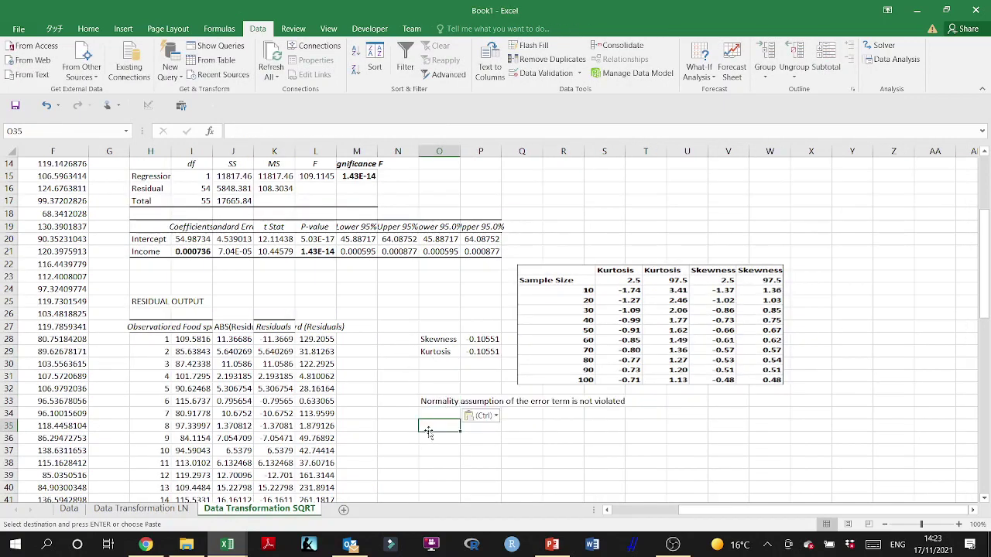
{"action": "type", "text": "Hetro"}
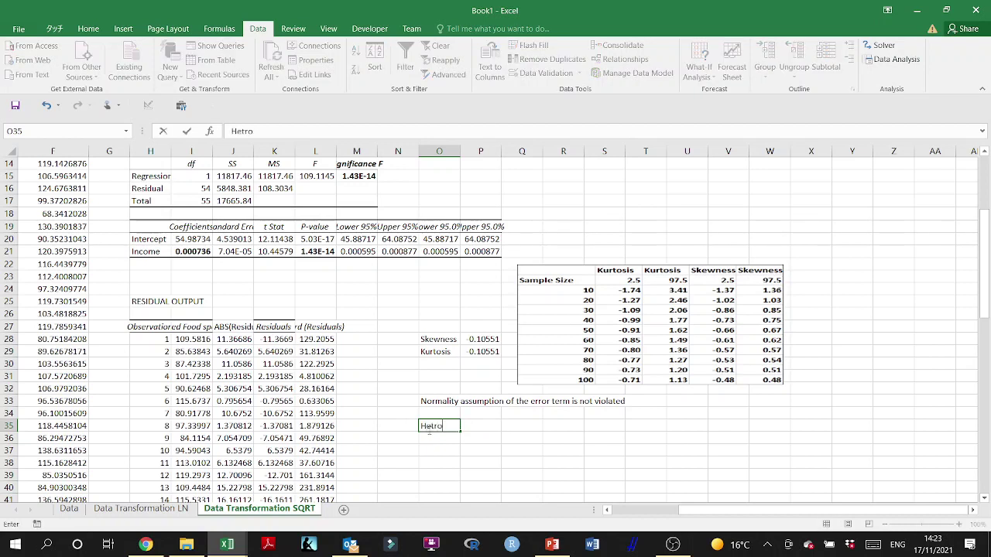
{"action": "type", "text": "scedasticity Check"}
{"action": "key", "text": "Return"}
{"action": "key", "text": "Return"}
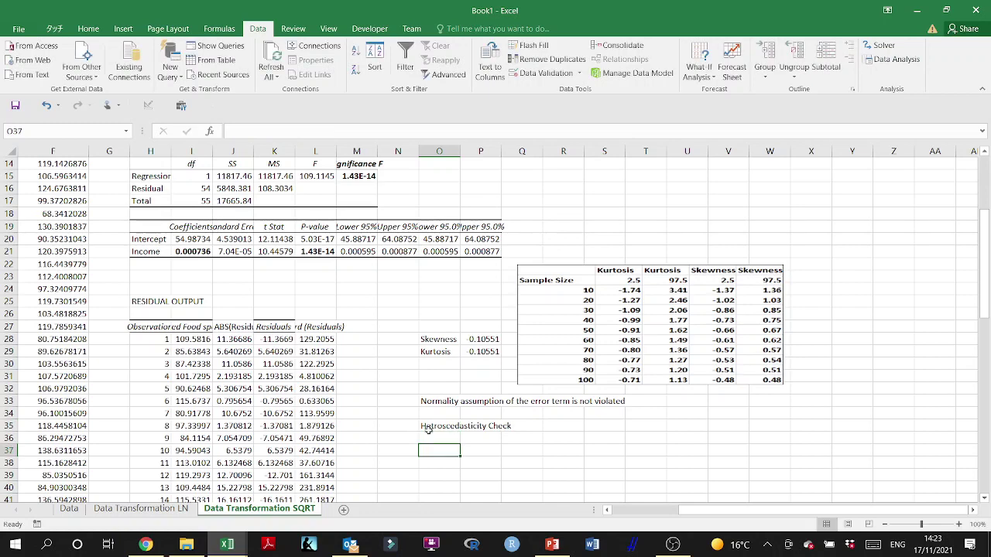
Step: Insert a markers-only scatter of Predicted Food spending versus ABS(Residuals) below the heading
{"action": "scroll", "coordinate": [428, 429], "scroll_direction": "down", "scroll_amount": 2}
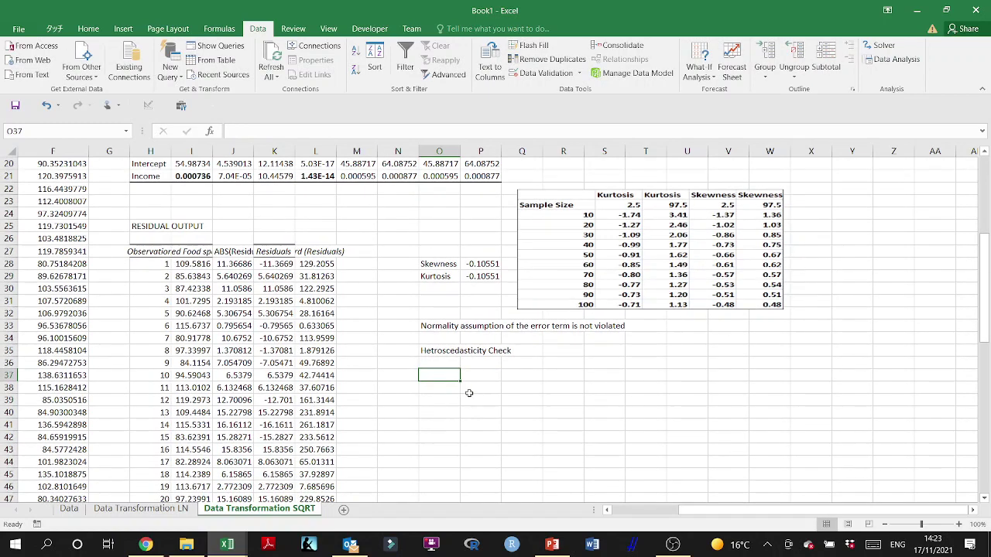
{"action": "left_click_drag", "start_coordinate": [191, 252], "coordinate": [222, 251]}
{"action": "key", "text": "ctrl+shift+Down"}
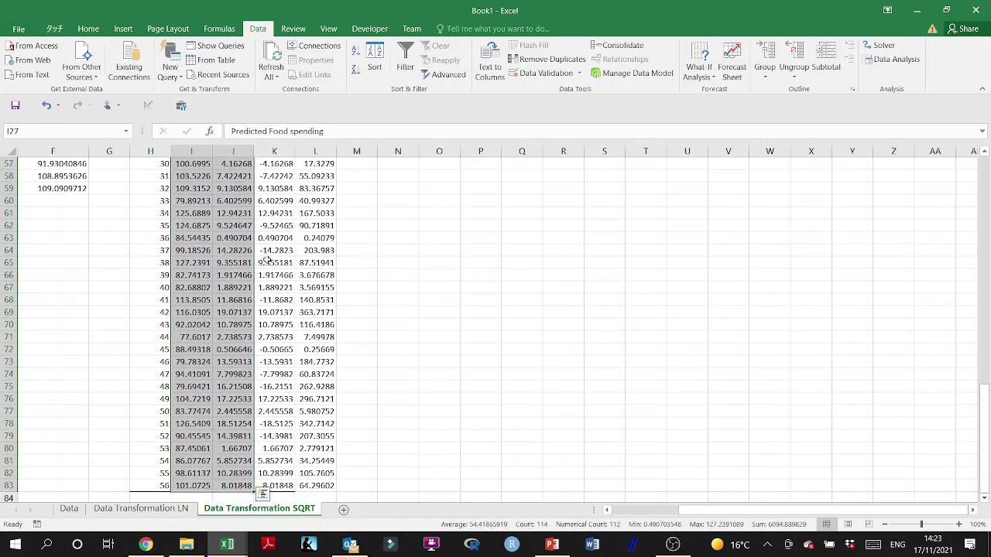
{"action": "left_click", "coordinate": [123, 29]}
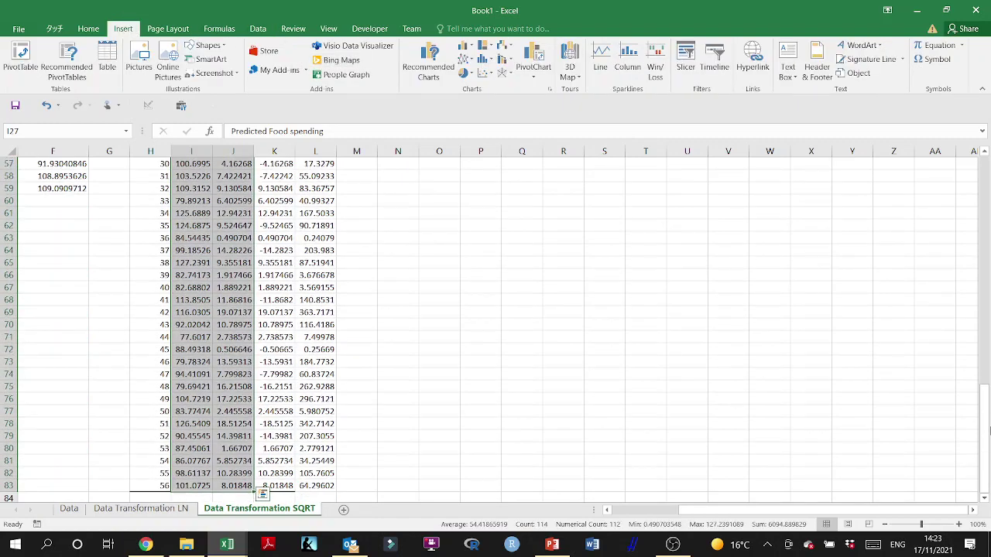
{"action": "left_click_drag", "start_coordinate": [986, 435], "coordinate": [984, 163]}
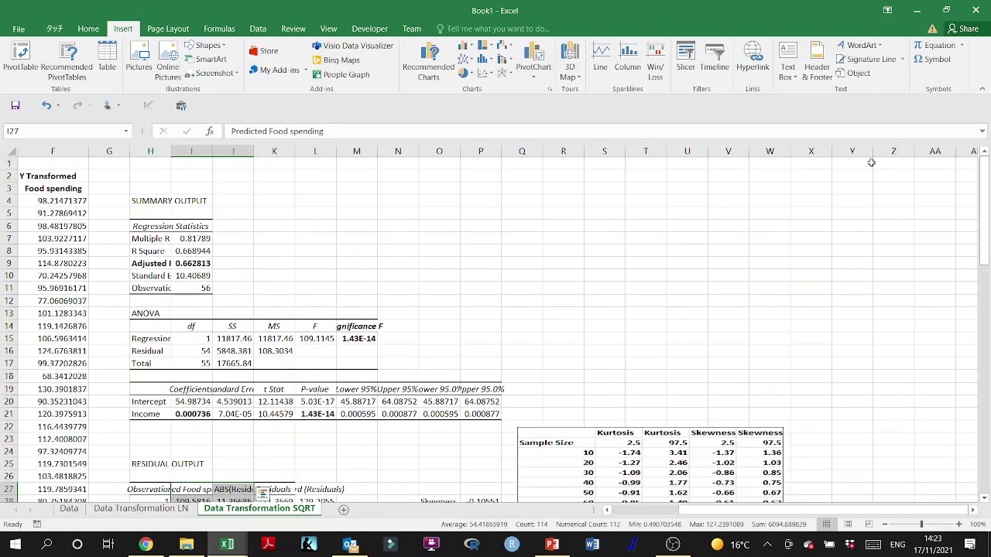
{"action": "left_click", "coordinate": [484, 72]}
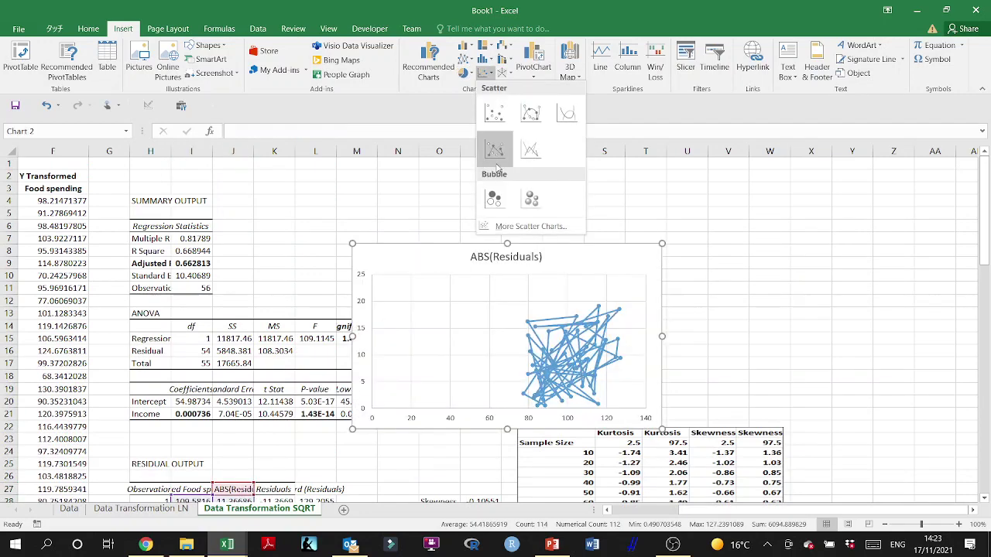
{"action": "left_click", "coordinate": [494, 114]}
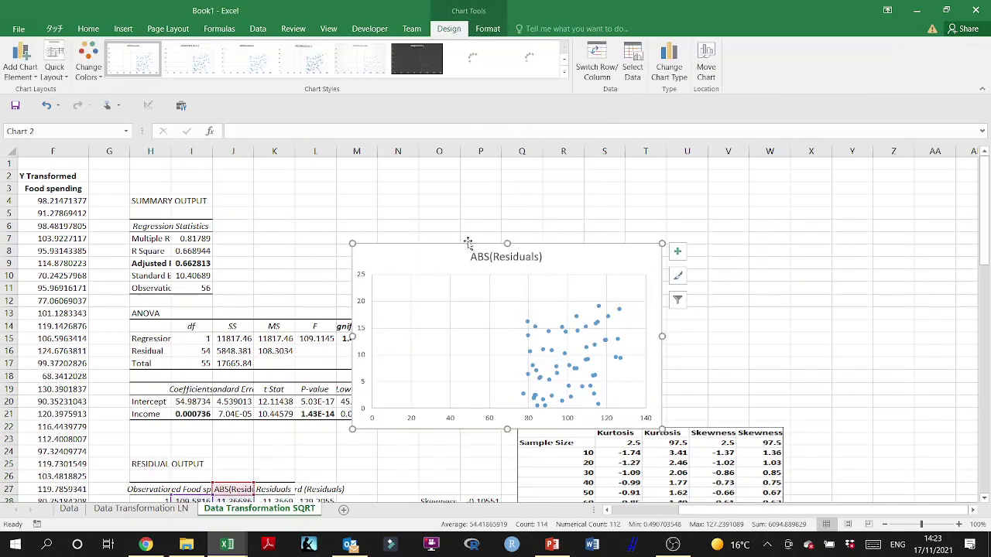
{"action": "left_click_drag", "start_coordinate": [467, 243], "coordinate": [535, 431]}
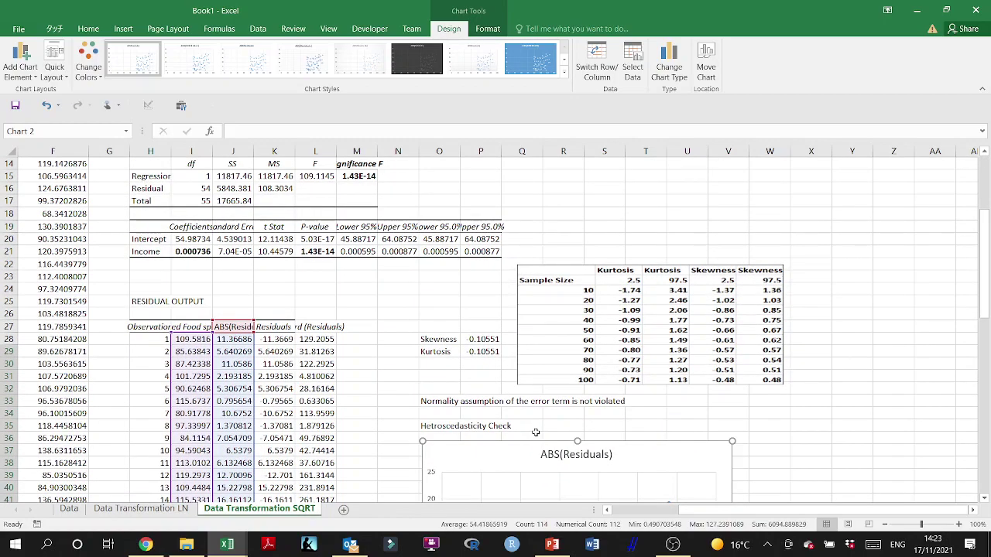
Step: Set the chart's horizontal axis minimum bound to 70
{"action": "scroll", "coordinate": [535, 431], "scroll_direction": "down", "scroll_amount": 6}
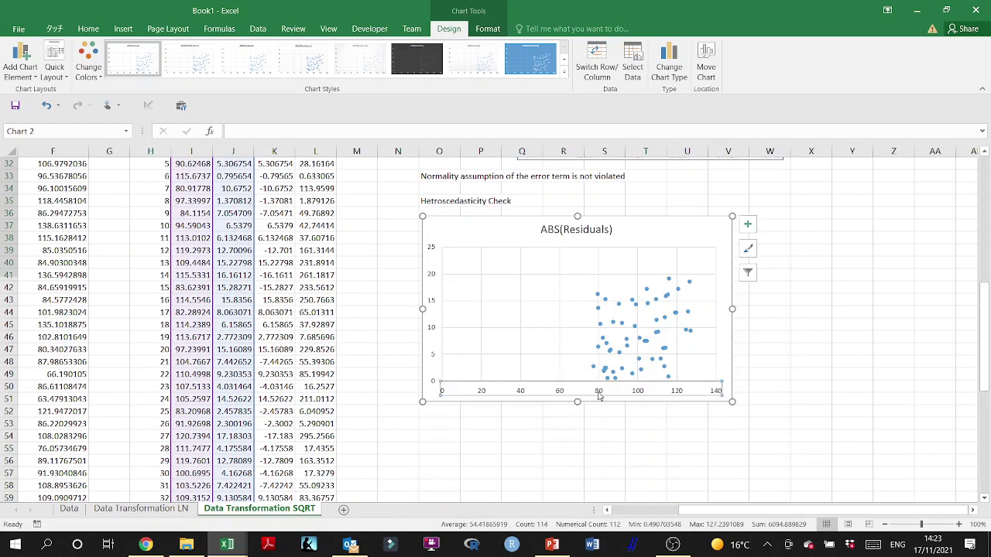
{"action": "right_click", "coordinate": [598, 393]}
{"action": "left_click", "coordinate": [639, 384]}
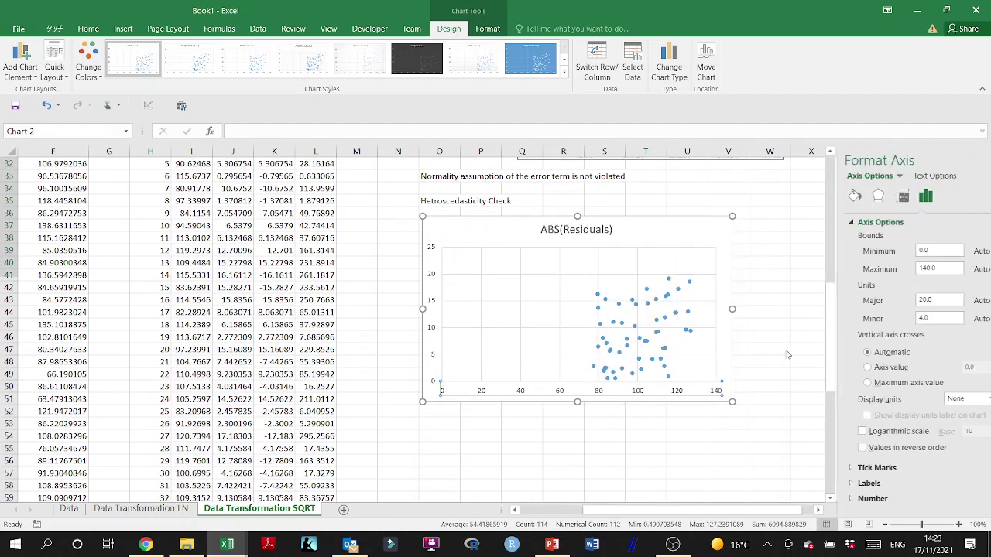
{"action": "left_click", "coordinate": [916, 252]}
{"action": "type", "text": "70"}
{"action": "key", "text": "Return"}
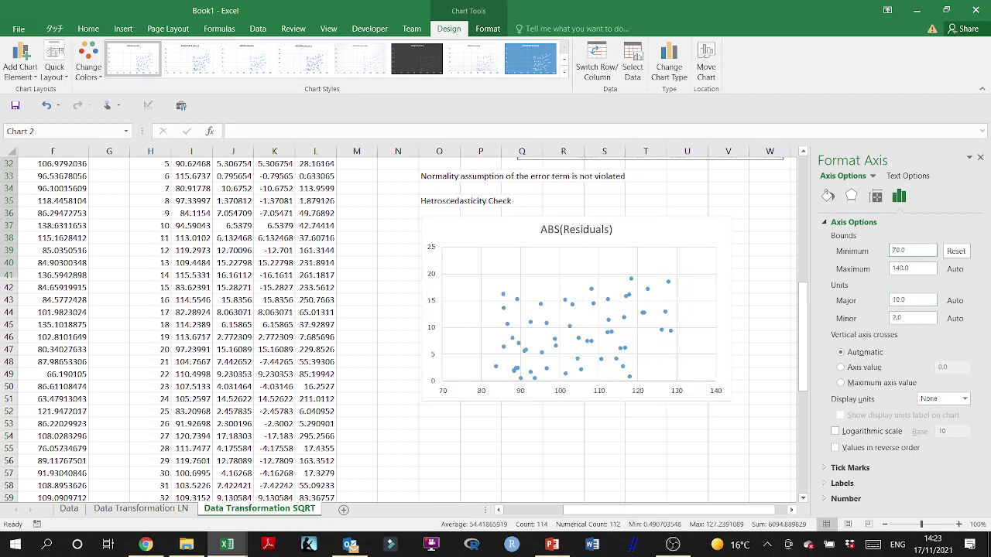
Step: Add a linear trendline to the residuals series and close the Format Trendline pane
{"action": "right_click", "coordinate": [602, 337]}
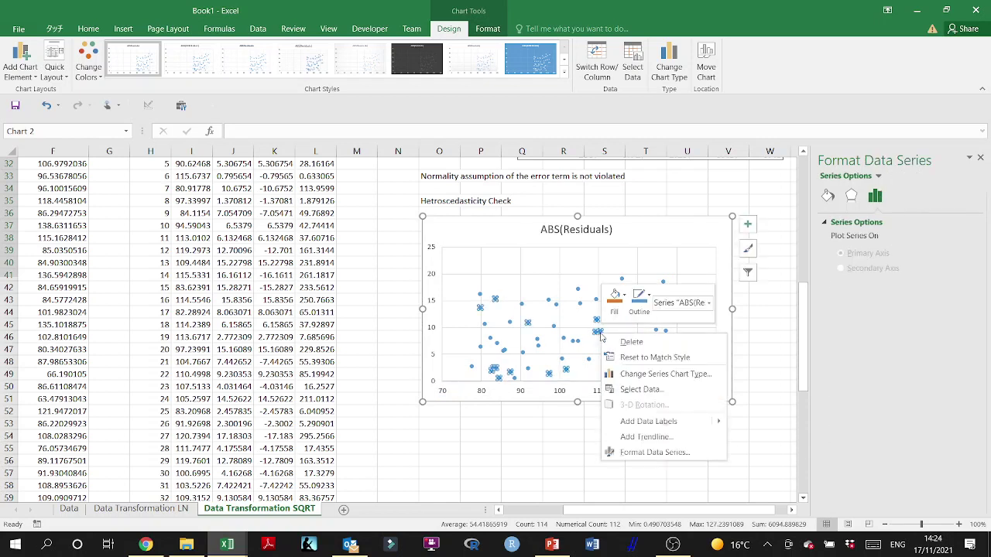
{"action": "left_click", "coordinate": [646, 438]}
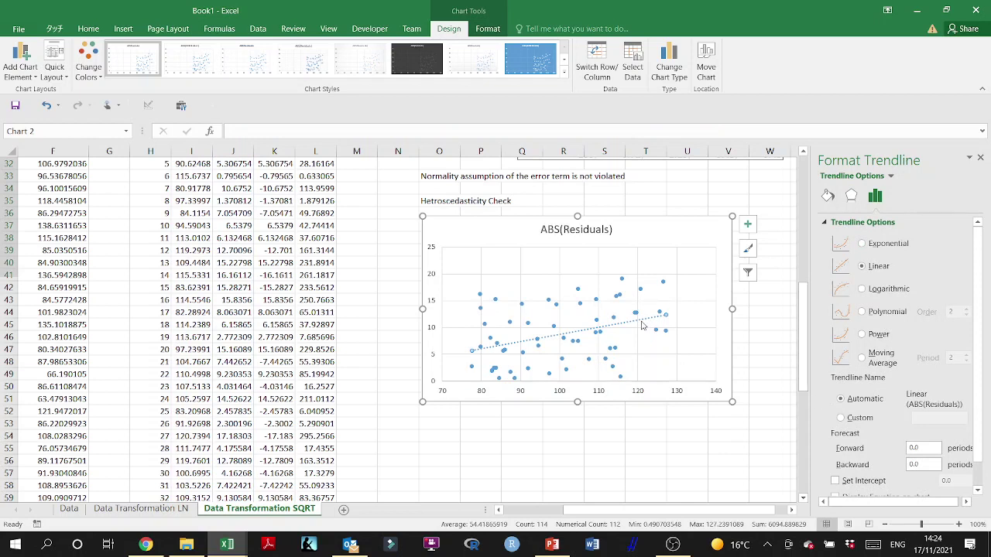
{"action": "left_click", "coordinate": [979, 160]}
{"action": "left_click", "coordinate": [437, 433]}
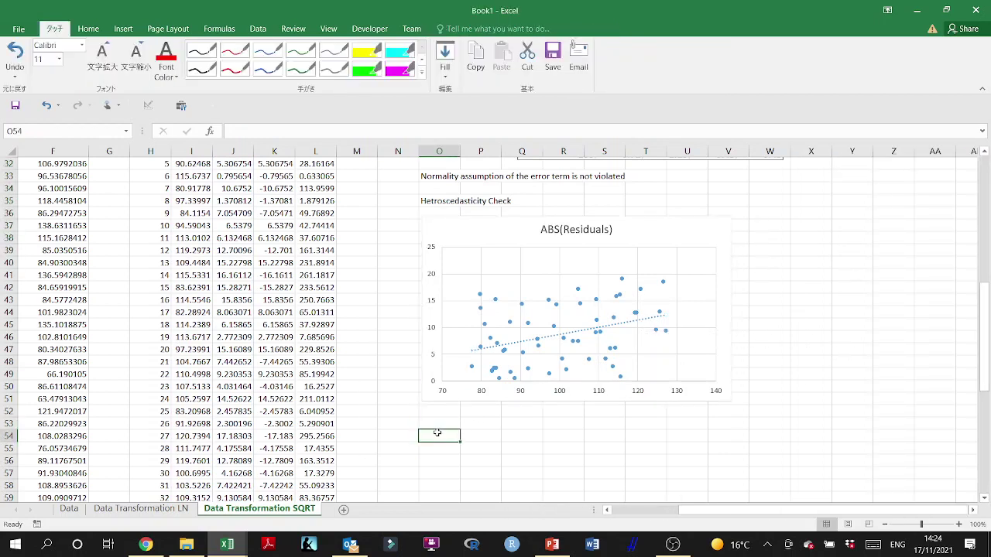
Step: Enter the 'Breusch and Pagan test' heading in O54, fixing the misspelling
{"action": "type", "text": "Breusch"}
{"action": "key", "text": "BackSpace"}
{"action": "key", "text": "BackSpace"}
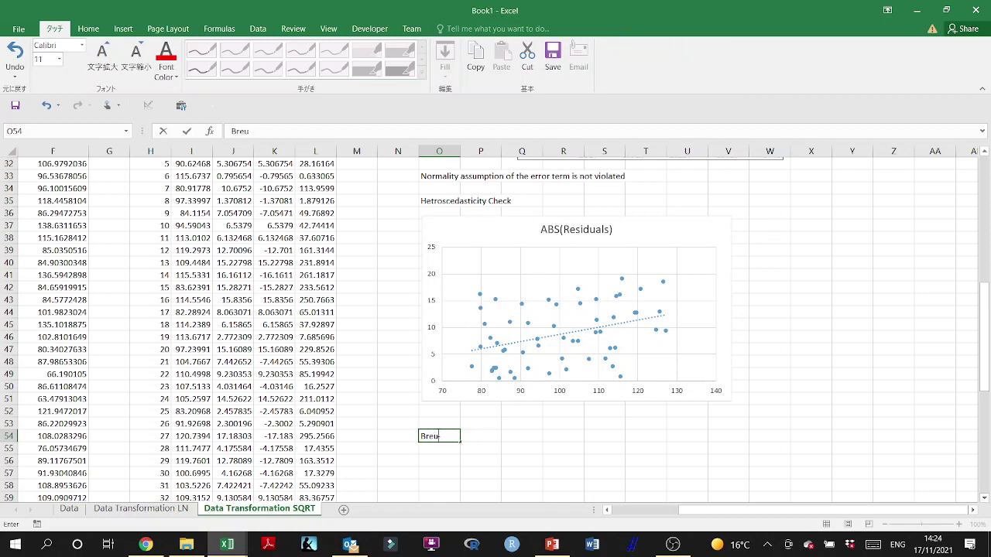
{"action": "type", "text": "sche and Pagan test"}
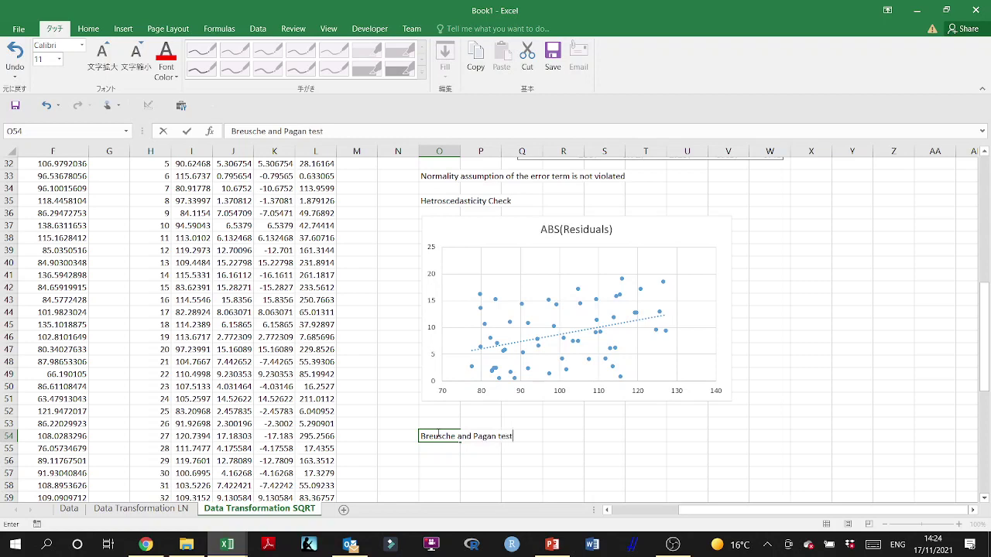
{"action": "key", "text": "Return"}
{"action": "key", "text": "Return"}
{"action": "scroll", "coordinate": [438, 432], "scroll_direction": "down", "scroll_amount": 2}
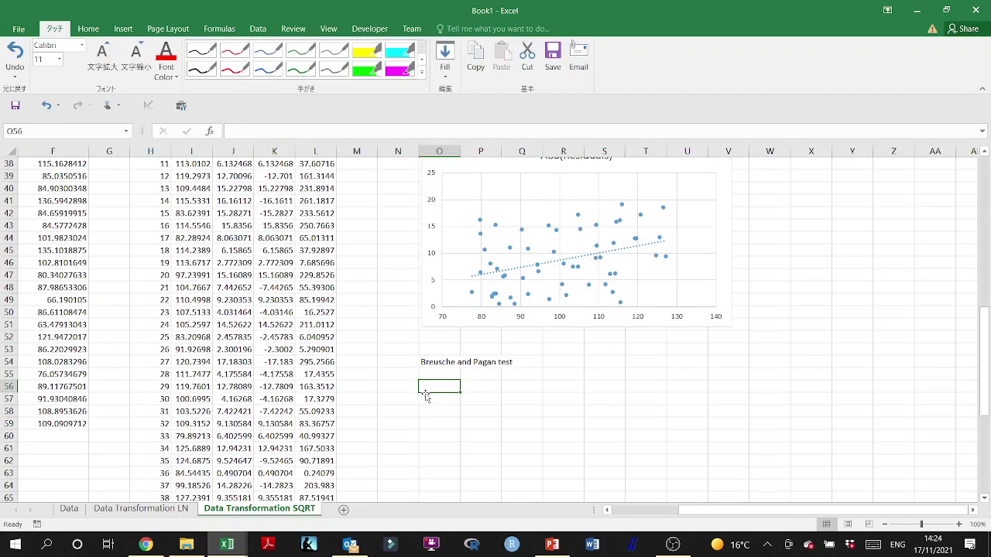
{"action": "double_click", "coordinate": [438, 362]}
{"action": "key", "text": "BackSpace"}
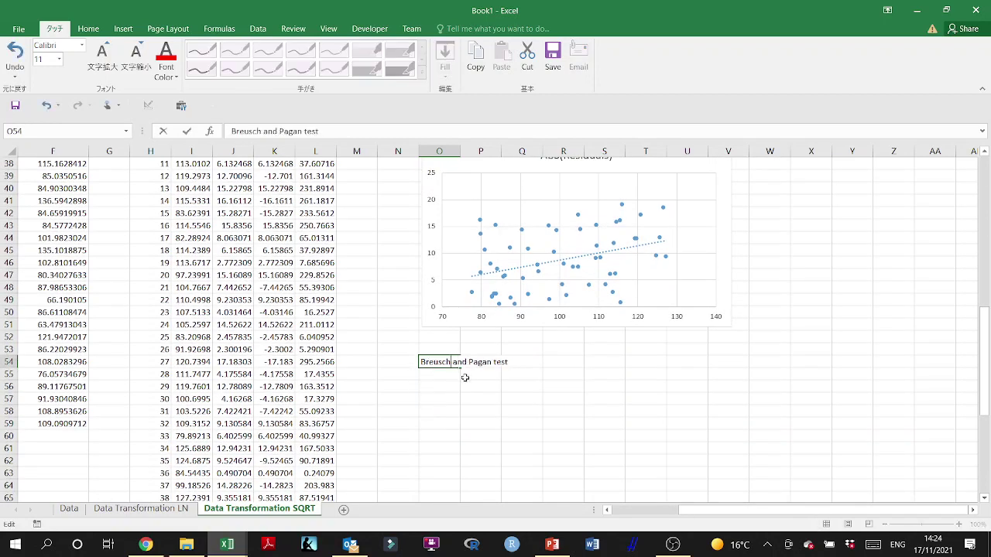
{"action": "key", "text": "Return"}
{"action": "left_click", "coordinate": [441, 388]}
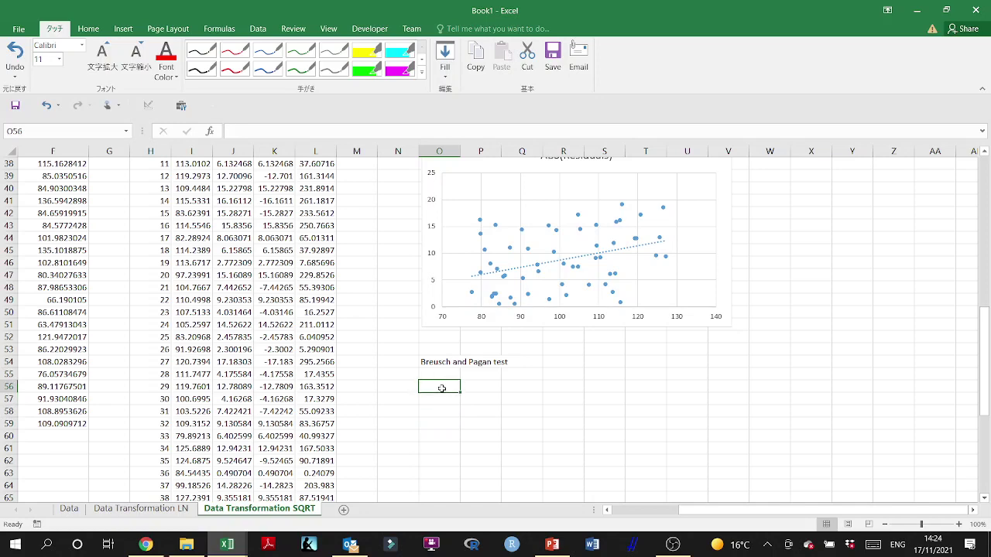
Step: Start a Data Analysis regression with Y range $L$27:$L$83
{"action": "scroll", "coordinate": [441, 388], "scroll_direction": "up", "scroll_amount": 6}
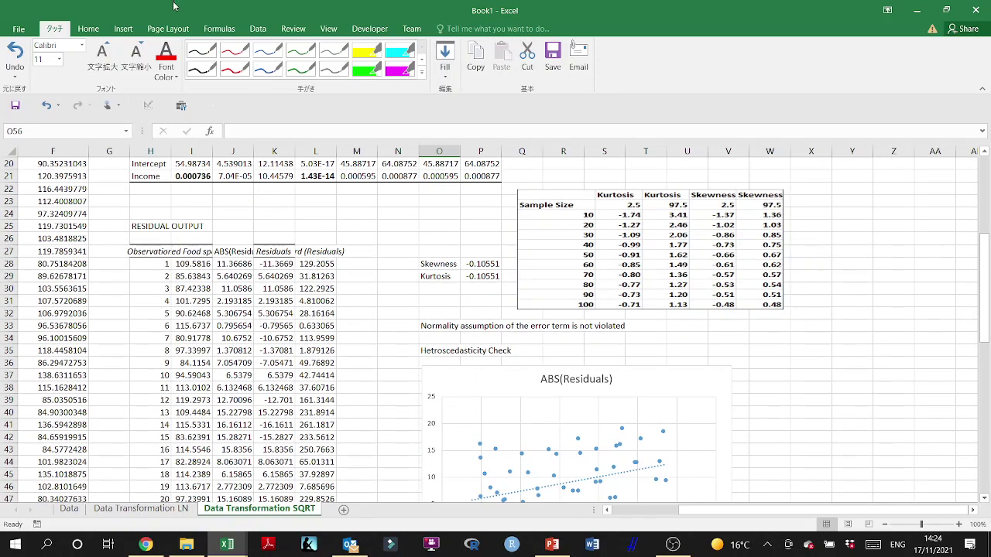
{"action": "left_click", "coordinate": [255, 29]}
{"action": "left_click", "coordinate": [892, 59]}
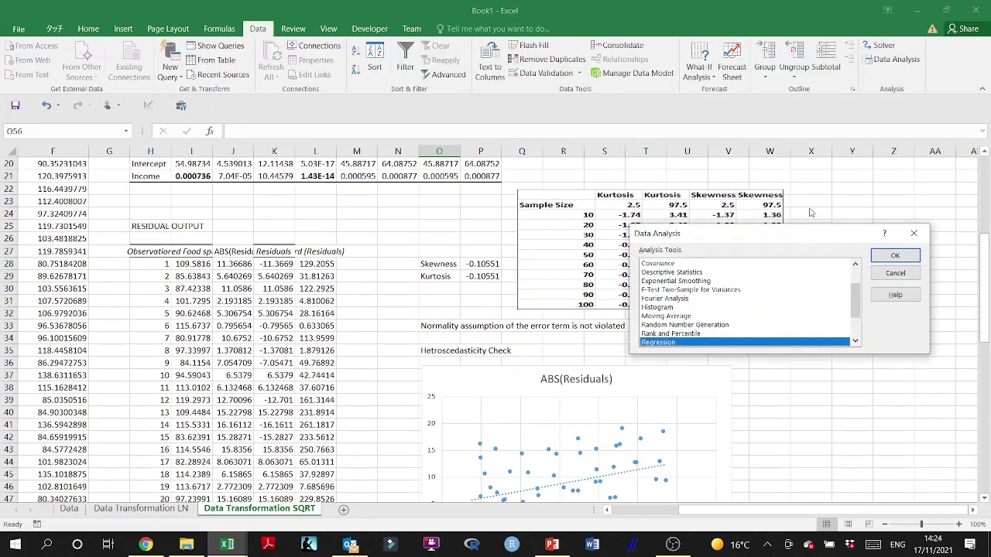
{"action": "left_click", "coordinate": [895, 255]}
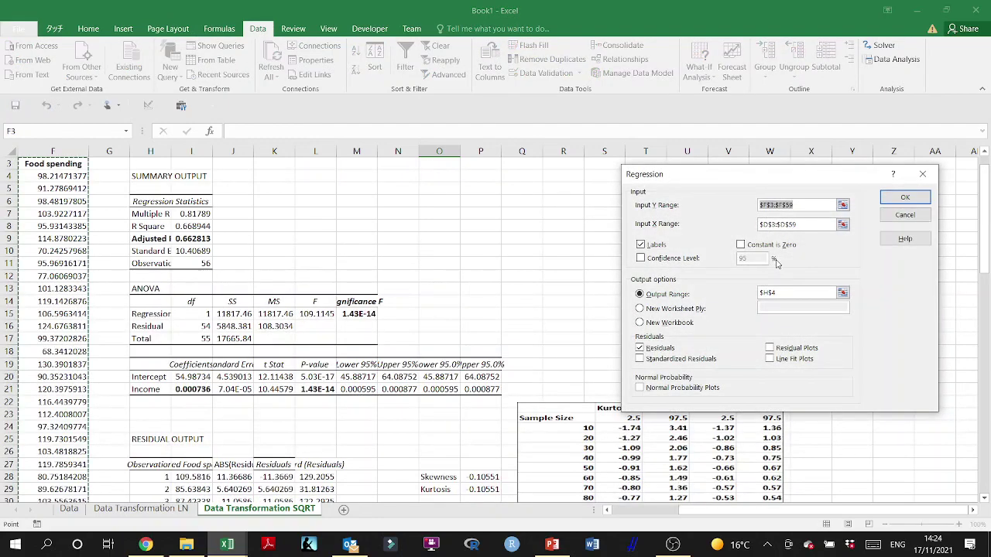
{"action": "left_click", "coordinate": [843, 205]}
{"action": "scroll", "coordinate": [439, 374], "scroll_direction": "down", "scroll_amount": 5}
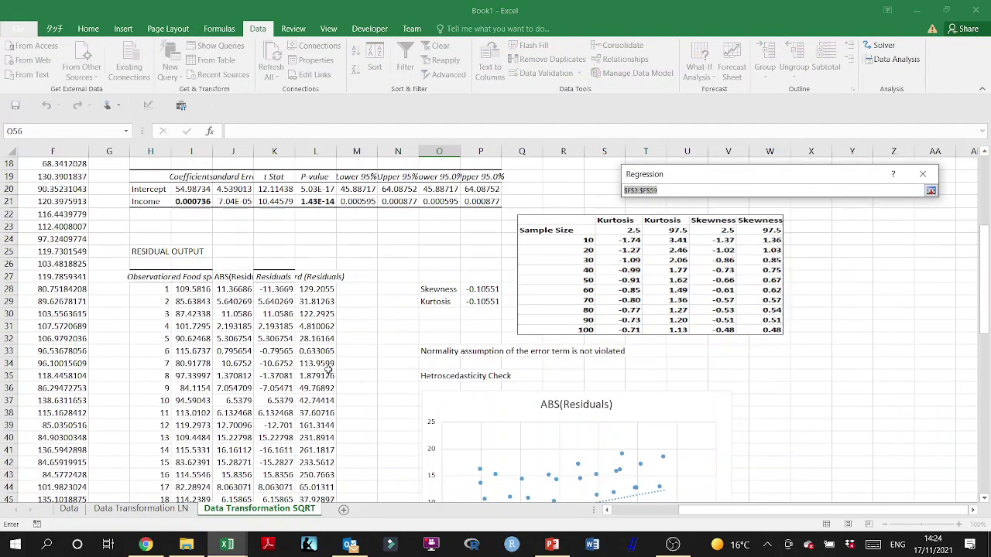
{"action": "left_click", "coordinate": [309, 276]}
{"action": "key", "text": "ctrl+shift+Down"}
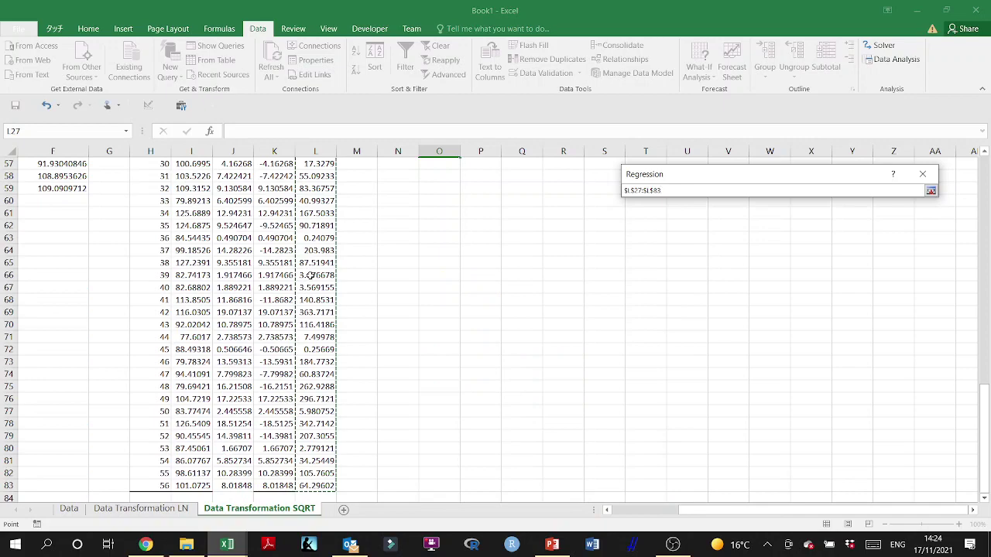
{"action": "key", "text": "Return"}
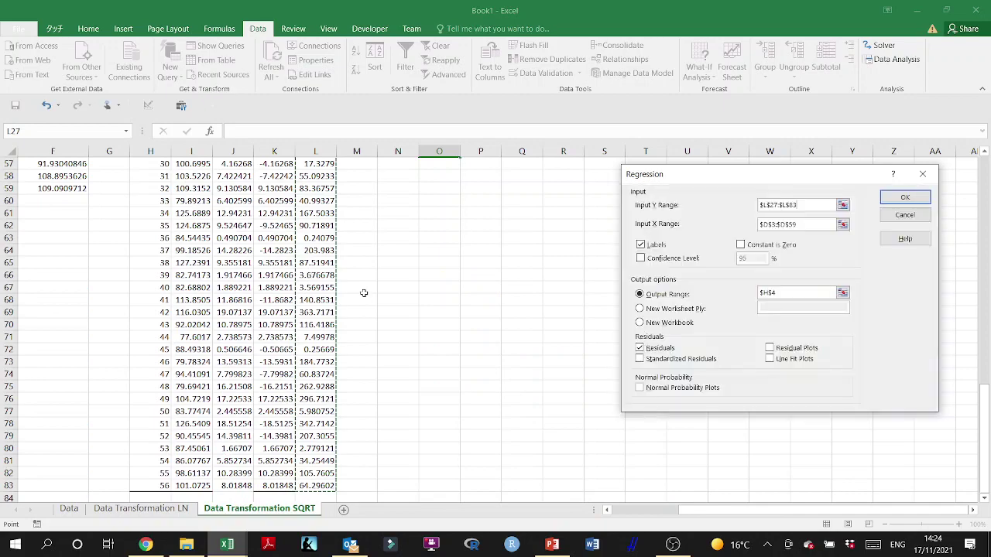
Step: Set X range $D$3:$D$59 and output range $O$56, then run the regression
{"action": "left_click", "coordinate": [844, 225]}
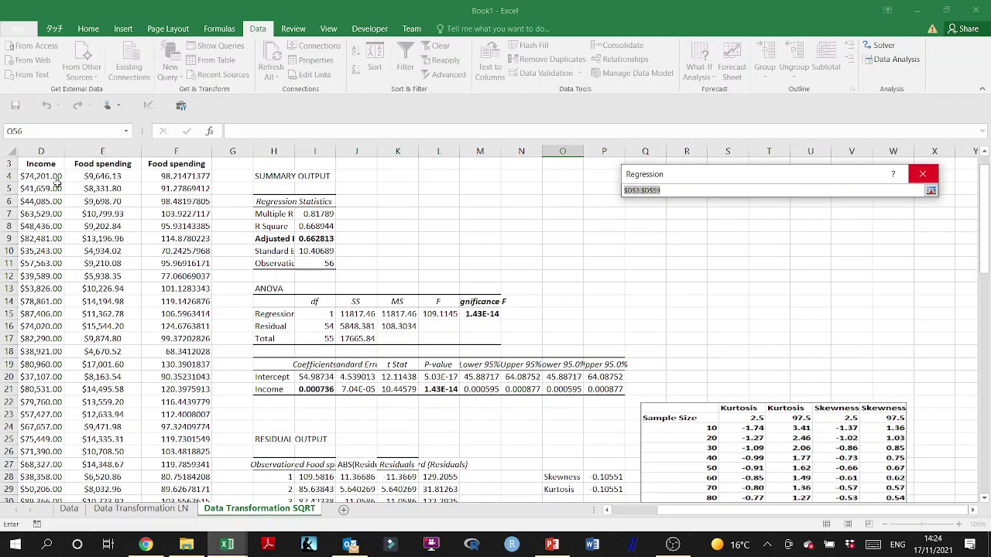
{"action": "scroll", "coordinate": [139, 201], "scroll_direction": "left", "scroll_amount": 3}
{"action": "left_click", "coordinate": [165, 164]}
{"action": "key", "text": "ctrl+shift+Down"}
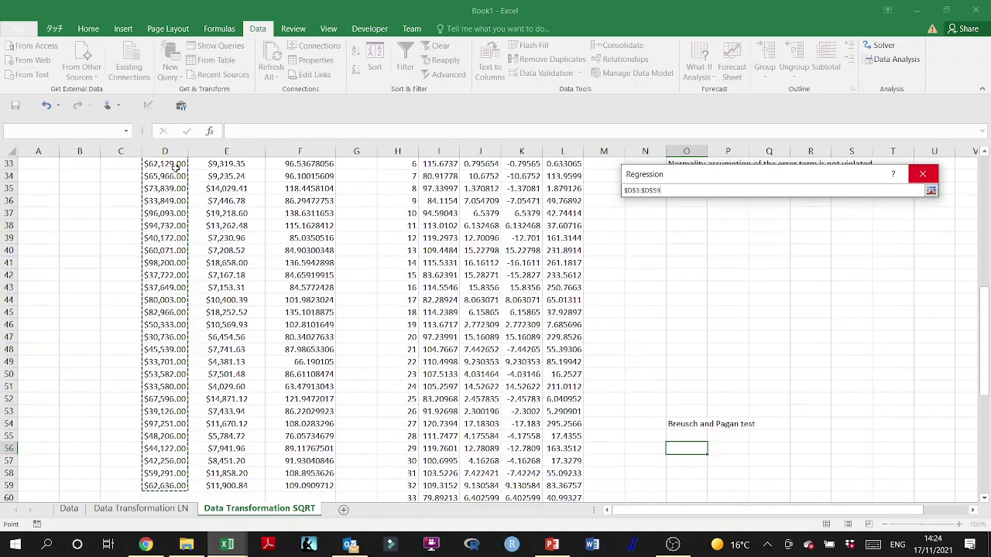
{"action": "key", "text": "Return"}
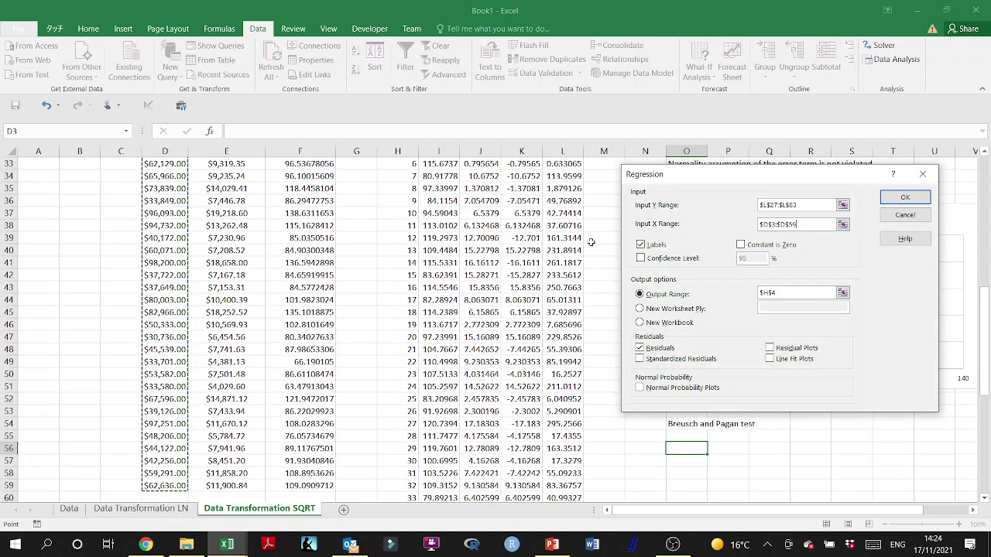
{"action": "left_click", "coordinate": [842, 293]}
{"action": "scroll", "coordinate": [784, 312], "scroll_direction": "down", "scroll_amount": 5}
{"action": "scroll", "coordinate": [784, 312], "scroll_direction": "right", "scroll_amount": 2}
{"action": "scroll", "coordinate": [496, 325], "scroll_direction": "down", "scroll_amount": 7}
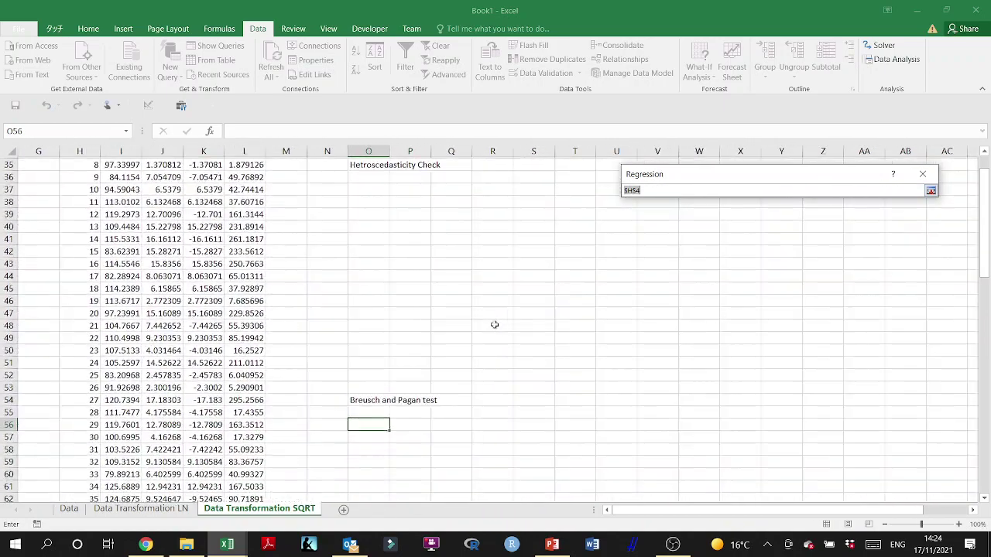
{"action": "left_click", "coordinate": [445, 298]}
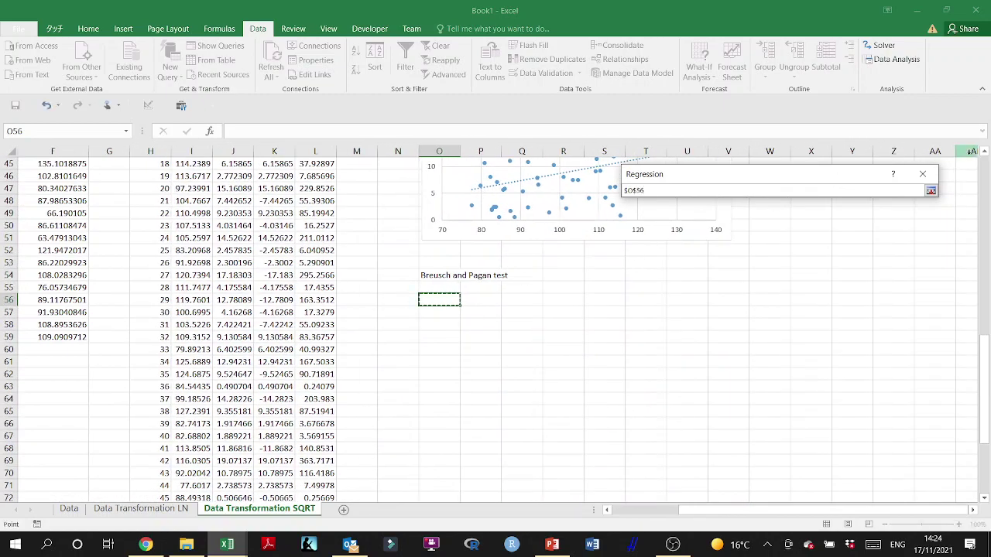
{"action": "left_click", "coordinate": [931, 191]}
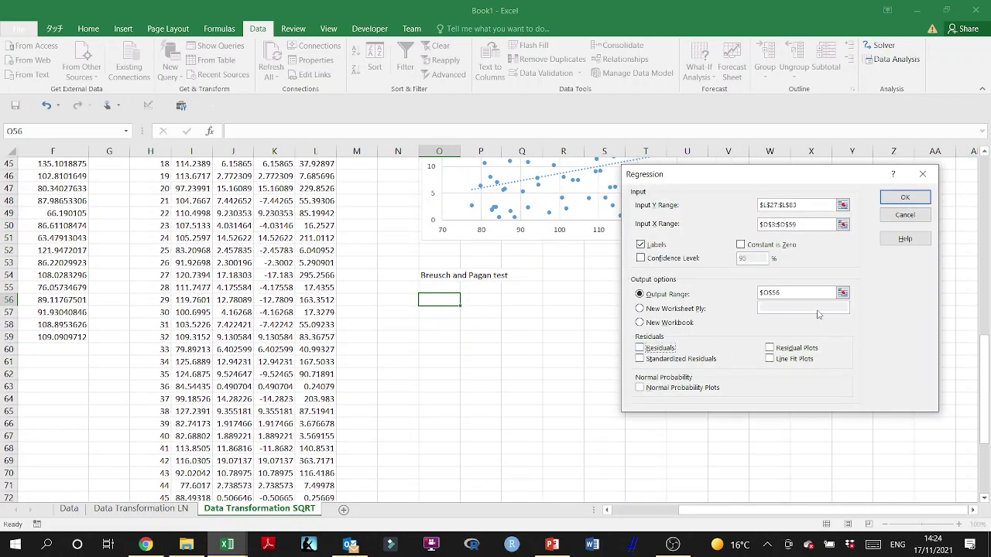
{"action": "left_click", "coordinate": [904, 198]}
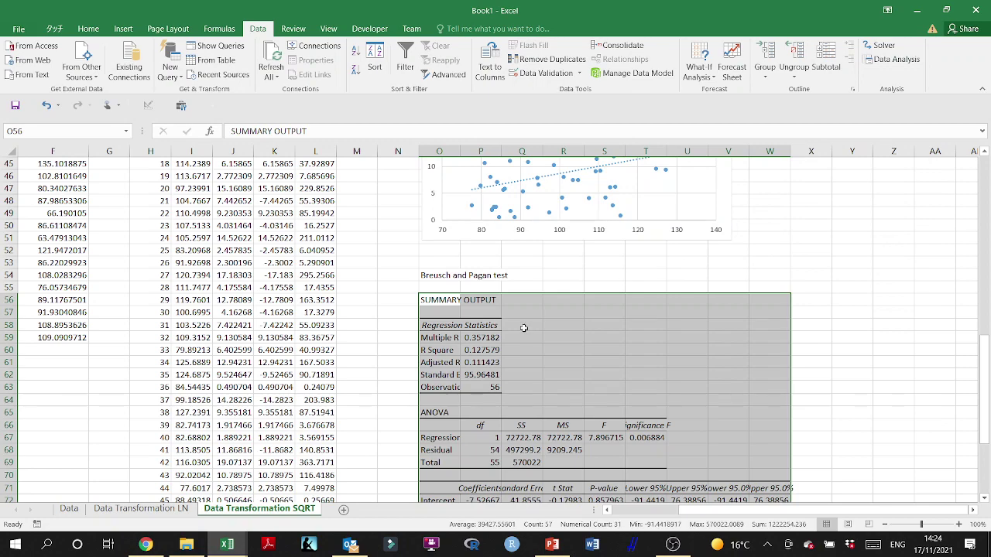
Step: Copy the Chi square and p-value block from the LN sheet to R58 on the SQRT sheet
{"action": "left_click", "coordinate": [564, 338]}
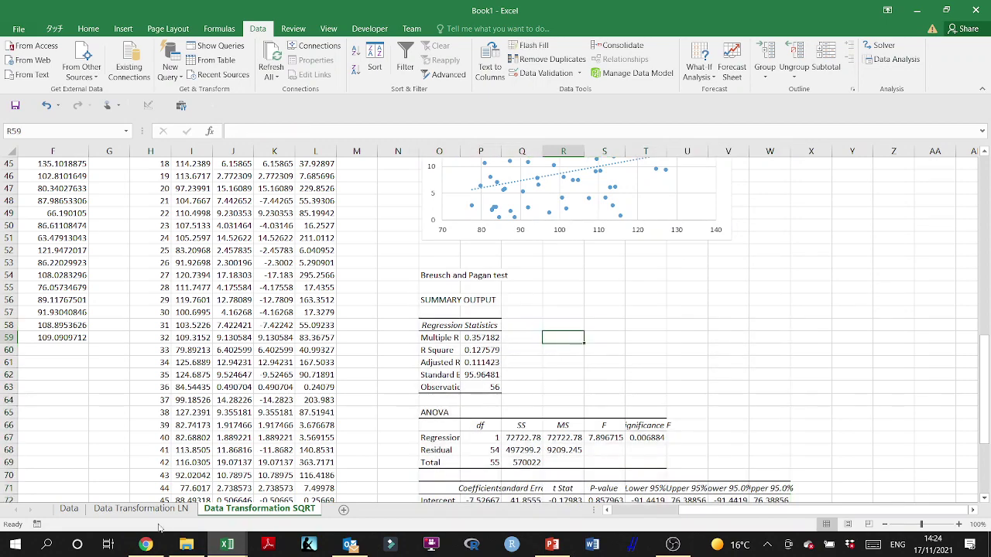
{"action": "left_click", "coordinate": [140, 509]}
{"action": "scroll", "coordinate": [487, 338], "scroll_direction": "down", "scroll_amount": 7}
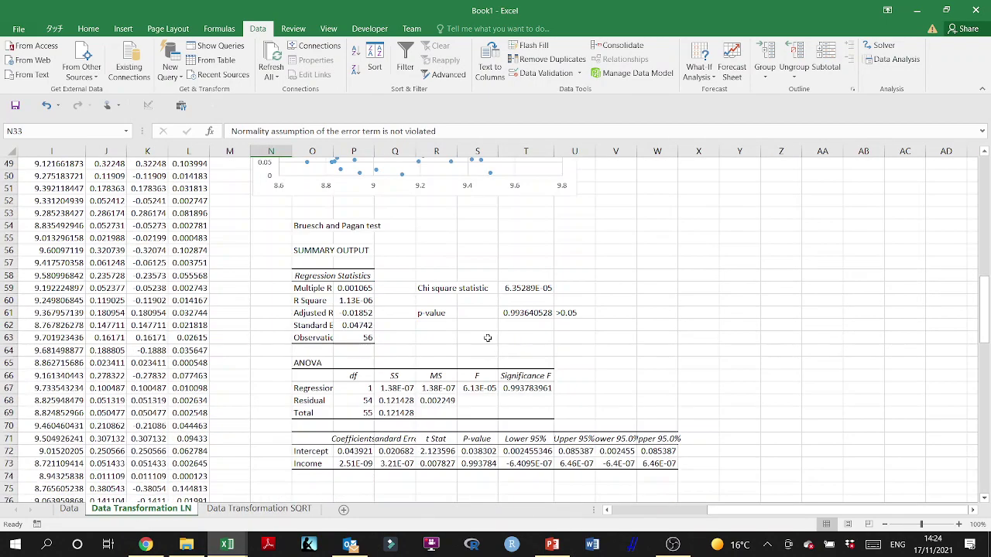
{"action": "left_click_drag", "start_coordinate": [436, 291], "coordinate": [592, 317]}
{"action": "key", "text": "ctrl+c"}
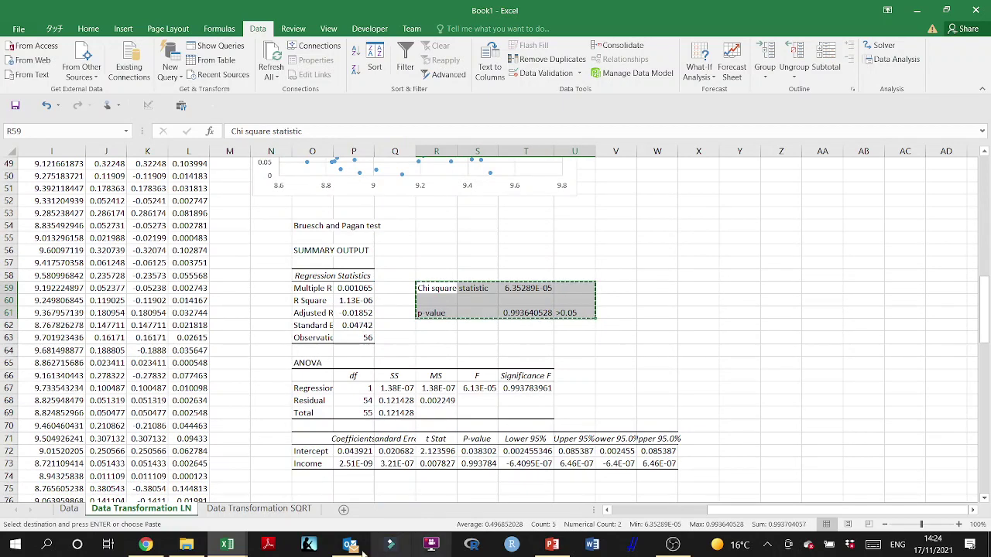
{"action": "left_click", "coordinate": [249, 509]}
{"action": "left_click", "coordinate": [567, 322]}
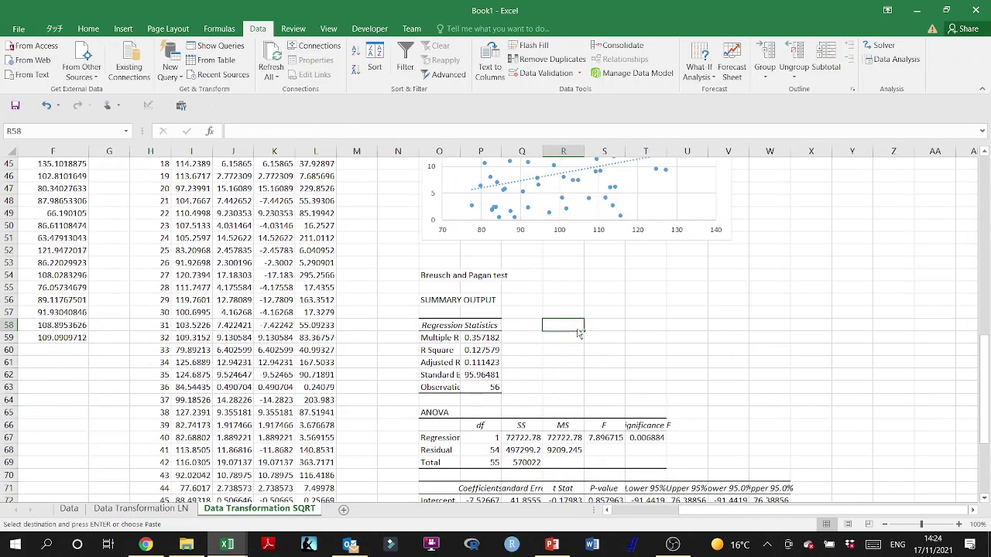
{"action": "key", "text": "ctrl+v"}
Step: Set T58 to =P60*P63 and T60 to =CHISQ.DIST.RT(T58,P67)
{"action": "double_click", "coordinate": [656, 326]}
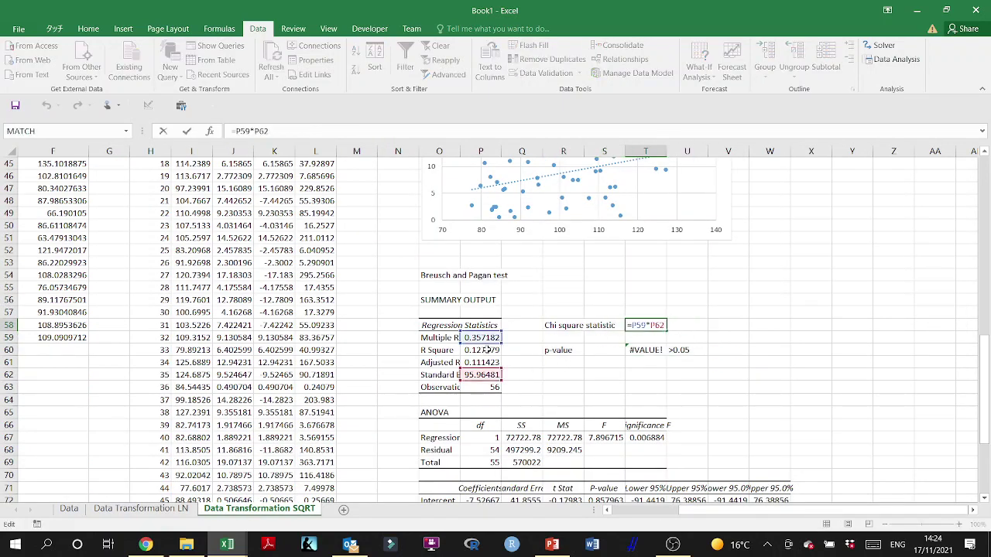
{"action": "left_click_drag", "start_coordinate": [487, 380], "coordinate": [484, 389]}
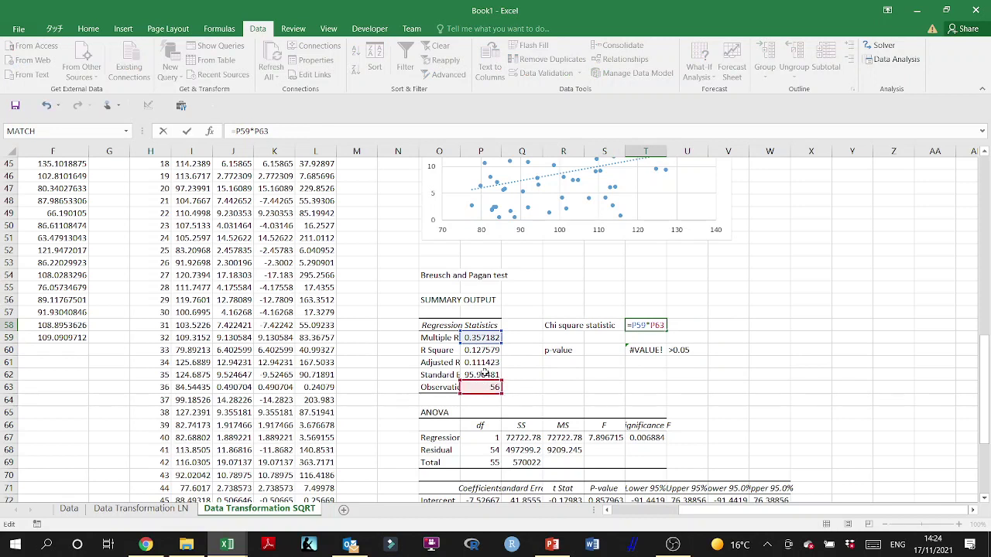
{"action": "left_click_drag", "start_coordinate": [481, 340], "coordinate": [481, 352]}
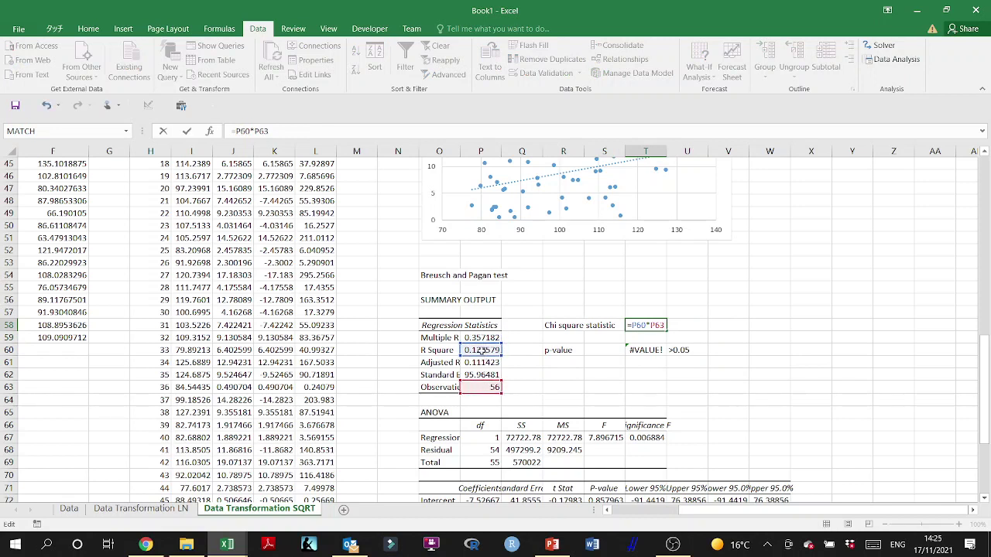
{"action": "key", "text": "Return"}
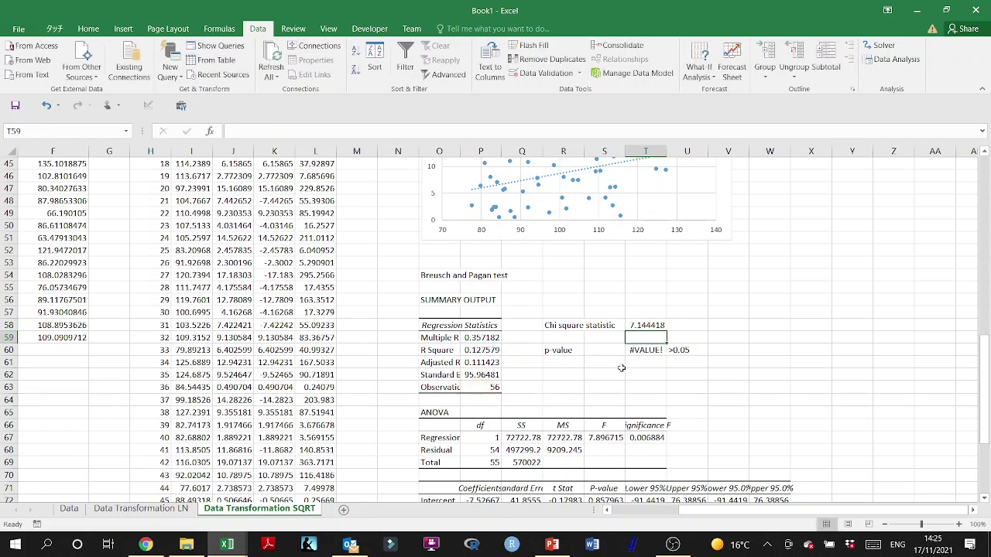
{"action": "left_click", "coordinate": [676, 350]}
{"action": "double_click", "coordinate": [638, 352]}
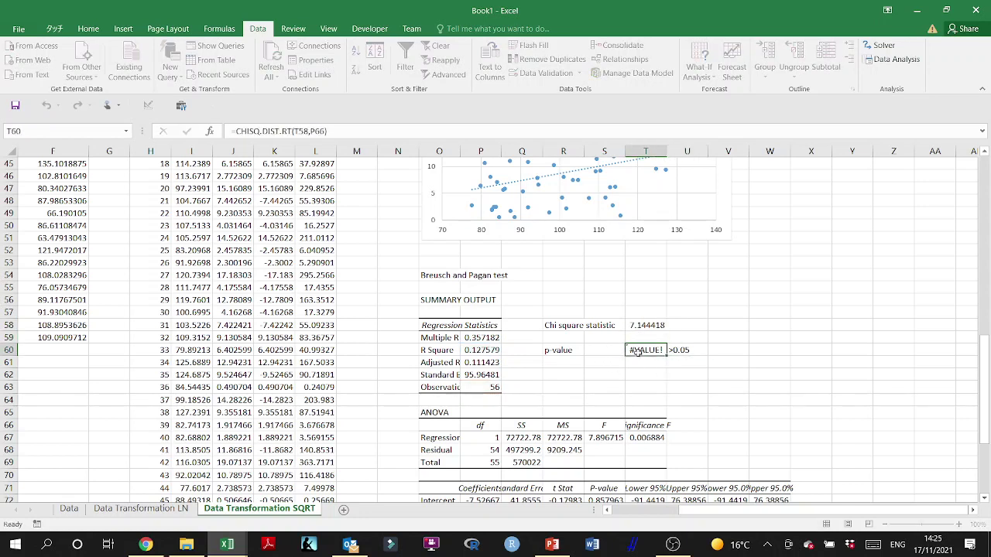
{"action": "left_click_drag", "start_coordinate": [473, 425], "coordinate": [475, 448]}
{"action": "key", "text": "Return"}
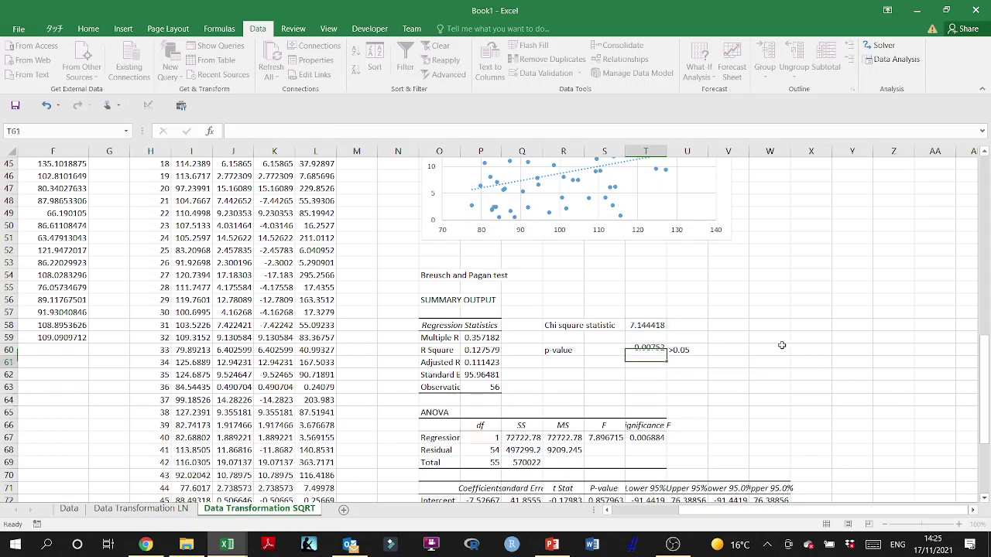
{"action": "left_click", "coordinate": [685, 350]}
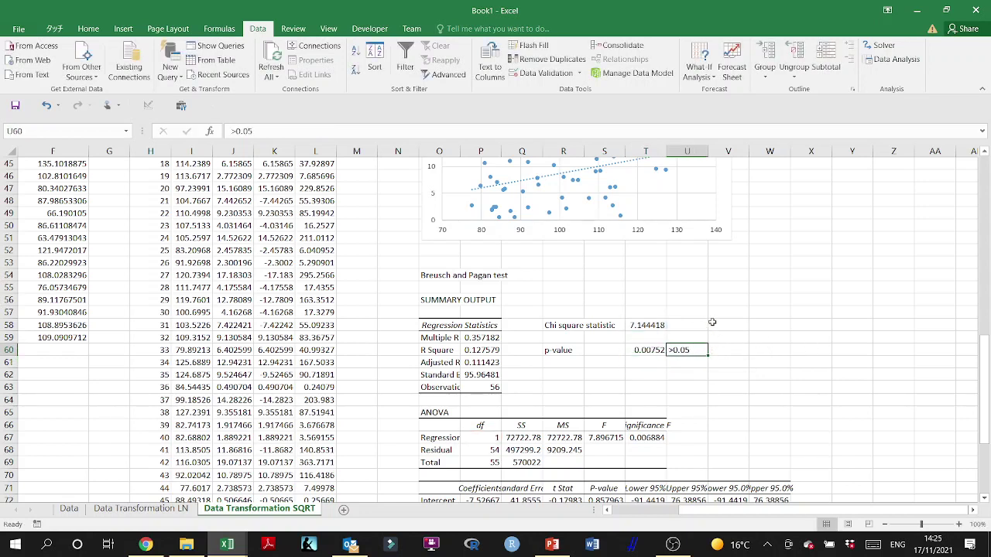
Step: Mark U60 as '<=0.05' and enter 'There is hetroscedasticity' in U62
{"action": "type", "text": "<="}
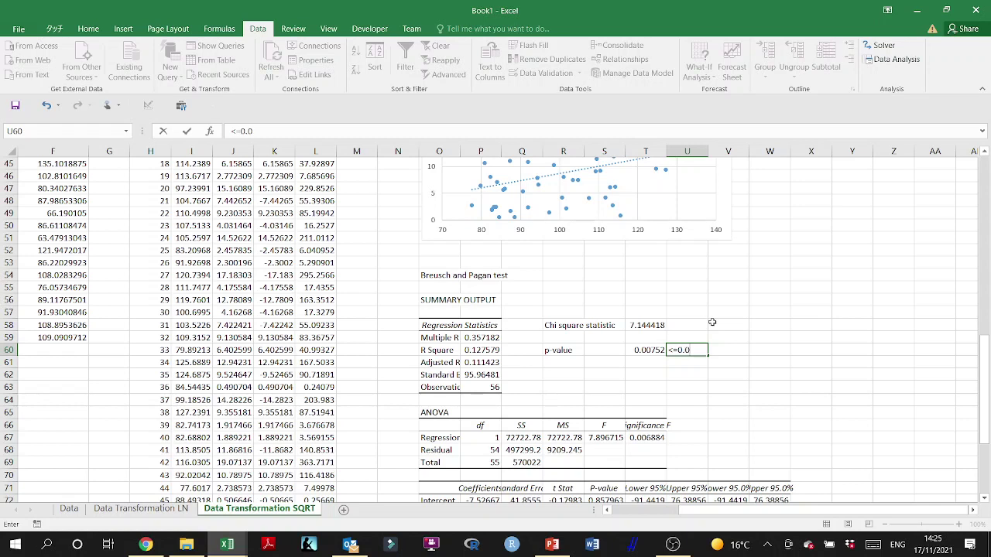
{"action": "key", "text": "Tab"}
{"action": "key", "text": "Down"}
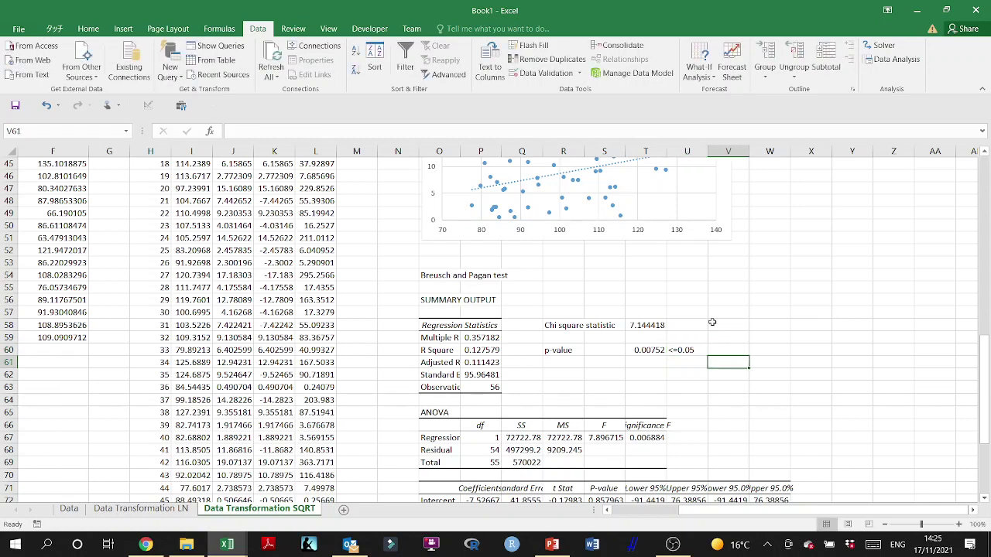
{"action": "left_click", "coordinate": [682, 378]}
{"action": "type", "text": "There is hetroscedas"}
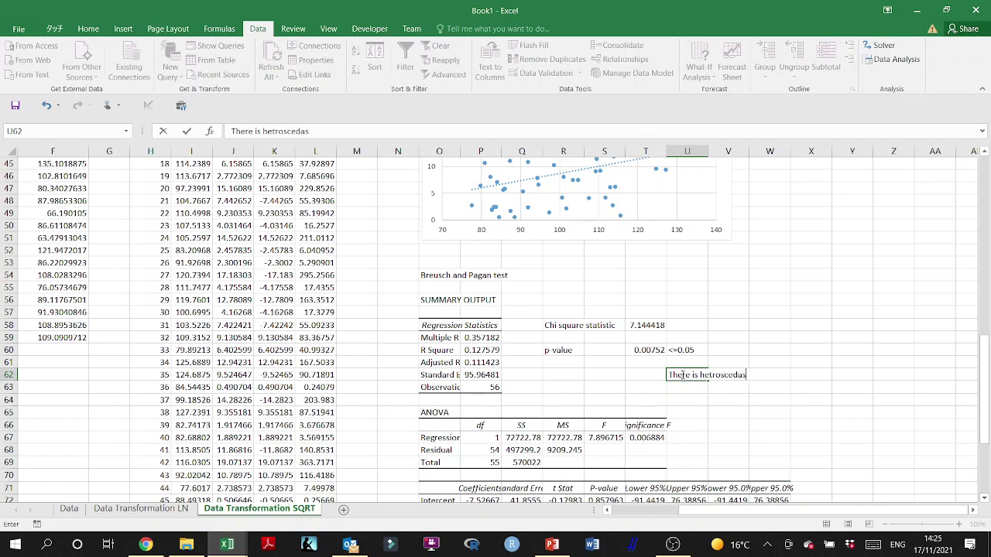
{"action": "type", "text": "ticity"}
{"action": "key", "text": "Return"}
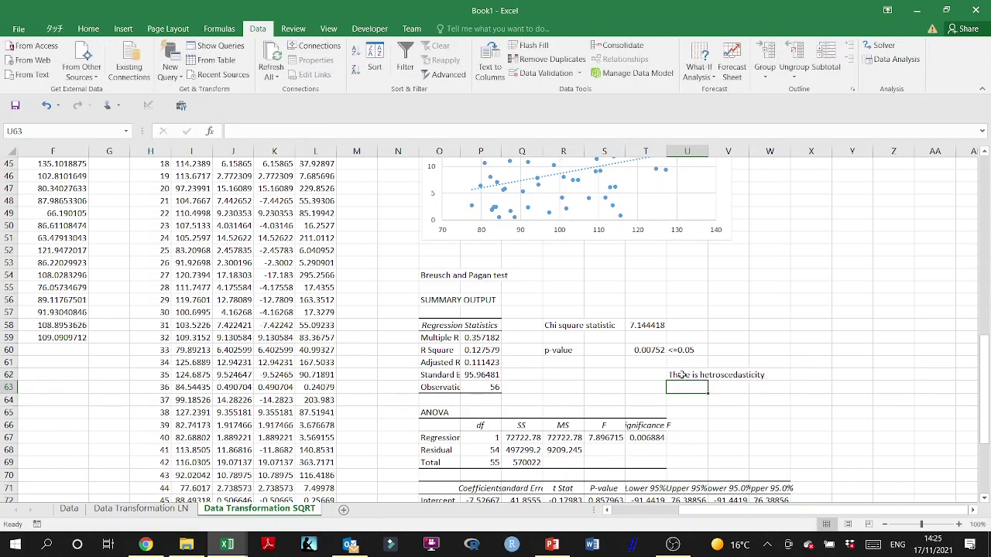
{"action": "left_click", "coordinate": [657, 350]}
{"action": "scroll", "coordinate": [463, 363], "scroll_direction": "up", "scroll_amount": 15}
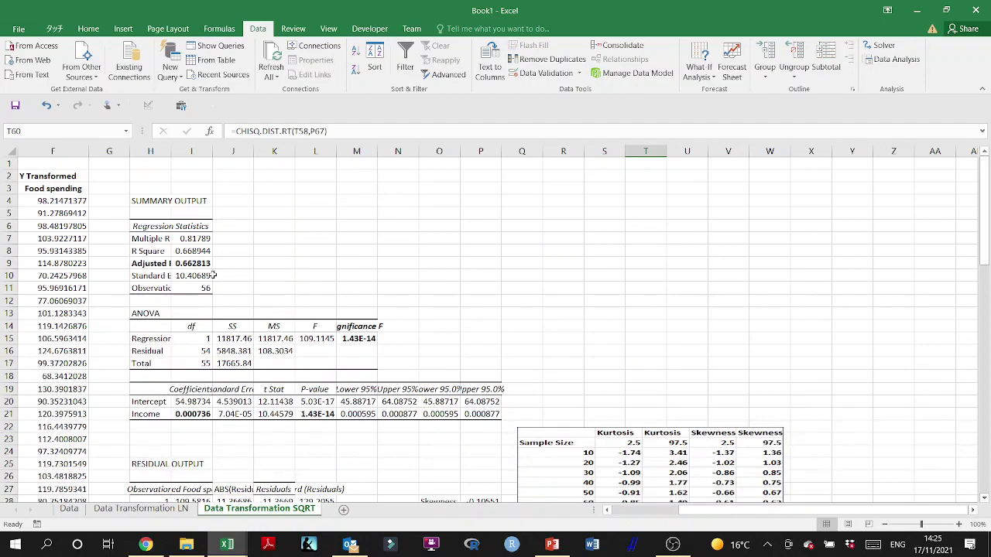
Step: Inspect the square-root formula in F4 without changing it, then view the Data Transformation LN sheet
{"action": "scroll", "coordinate": [344, 252], "scroll_direction": "left", "scroll_amount": 5}
{"action": "double_click", "coordinate": [310, 200]}
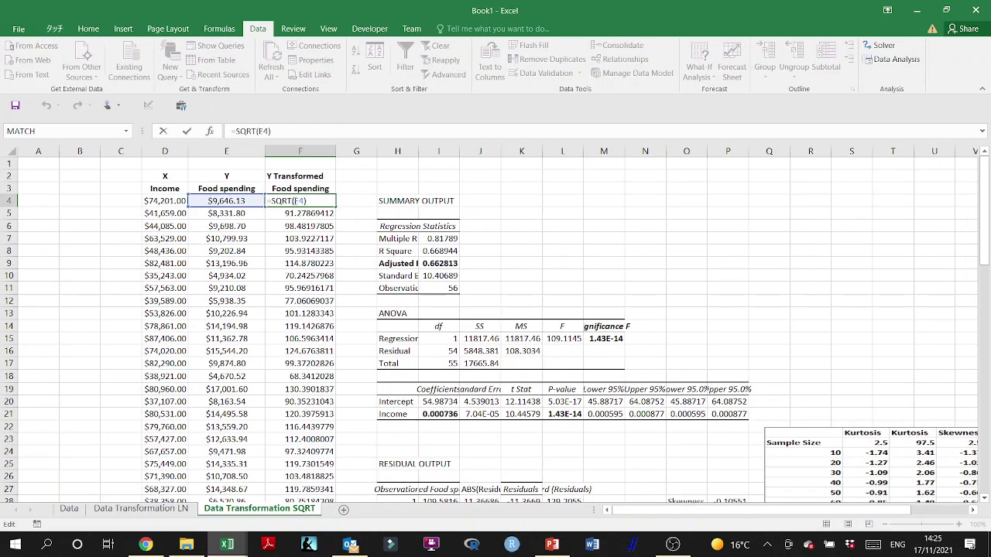
{"action": "key", "text": "Escape"}
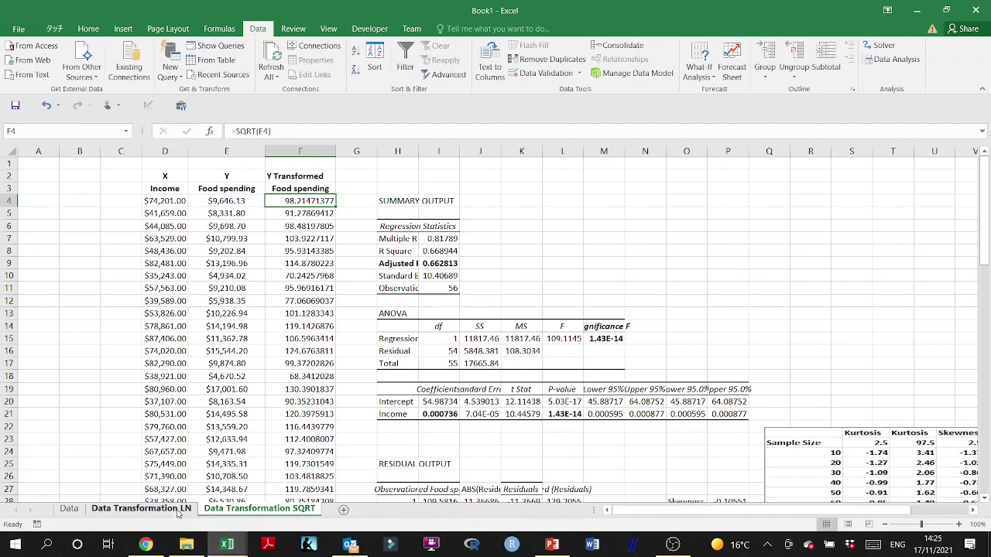
{"action": "left_click", "coordinate": [140, 509]}
{"action": "scroll", "coordinate": [351, 242], "scroll_direction": "up", "scroll_amount": 15}
{"action": "scroll", "coordinate": [351, 242], "scroll_direction": "left", "scroll_amount": 3}
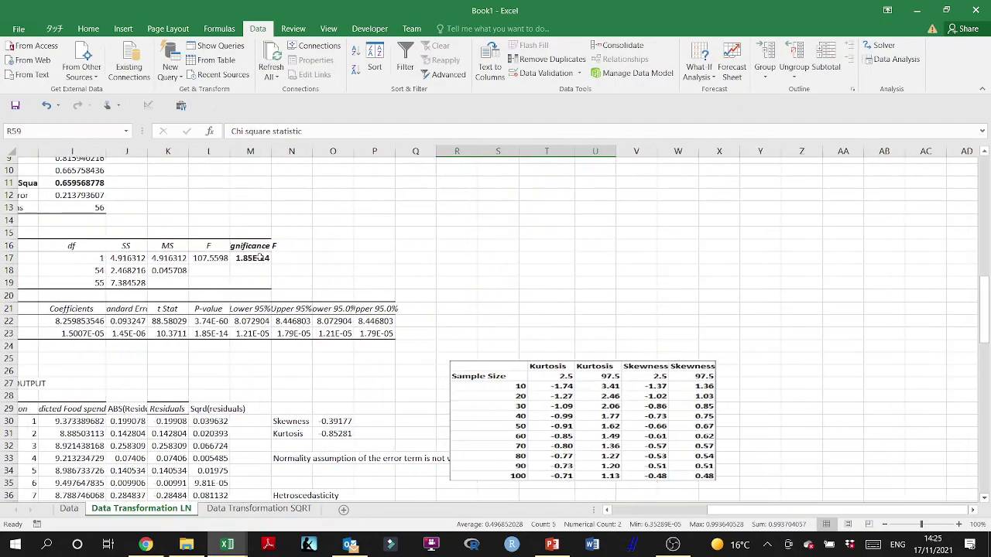
Step: Add a blank sheet after Data Transformation SQRT named 'Data Transformation invert'
{"action": "left_click", "coordinate": [344, 510]}
{"action": "left_click_drag", "start_coordinate": [230, 512], "coordinate": [372, 516]}
{"action": "double_click", "coordinate": [346, 510]}
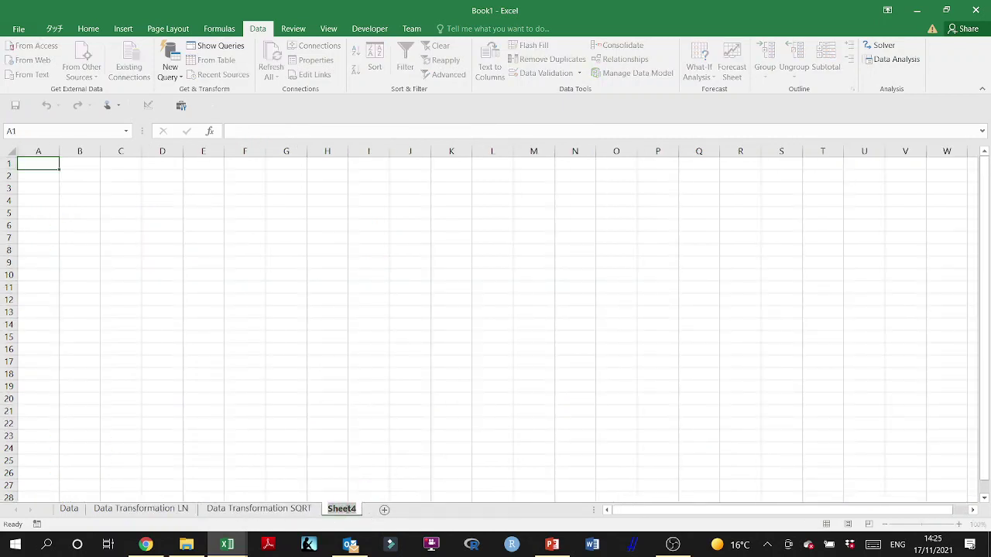
{"action": "type", "text": "D"}
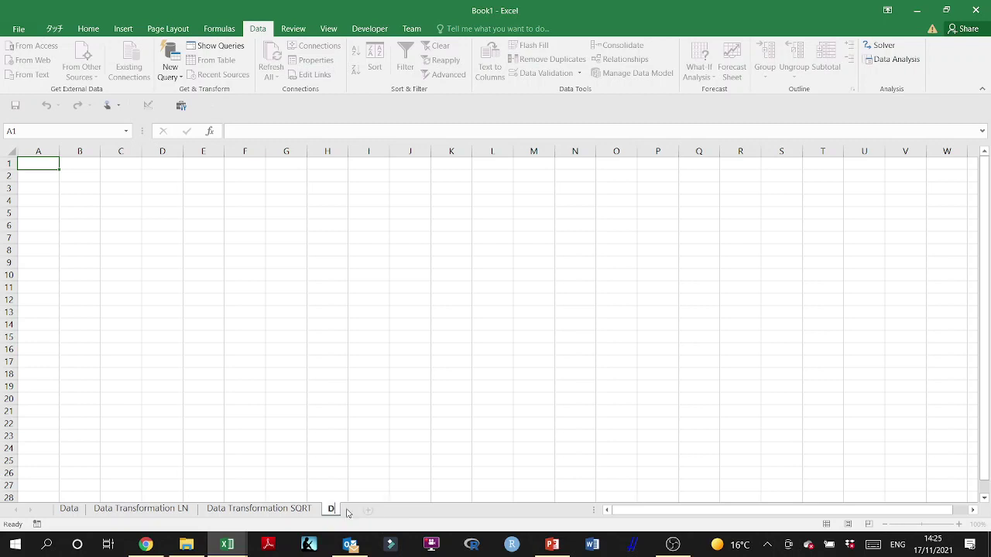
{"action": "type", "text": "ata Transf"}
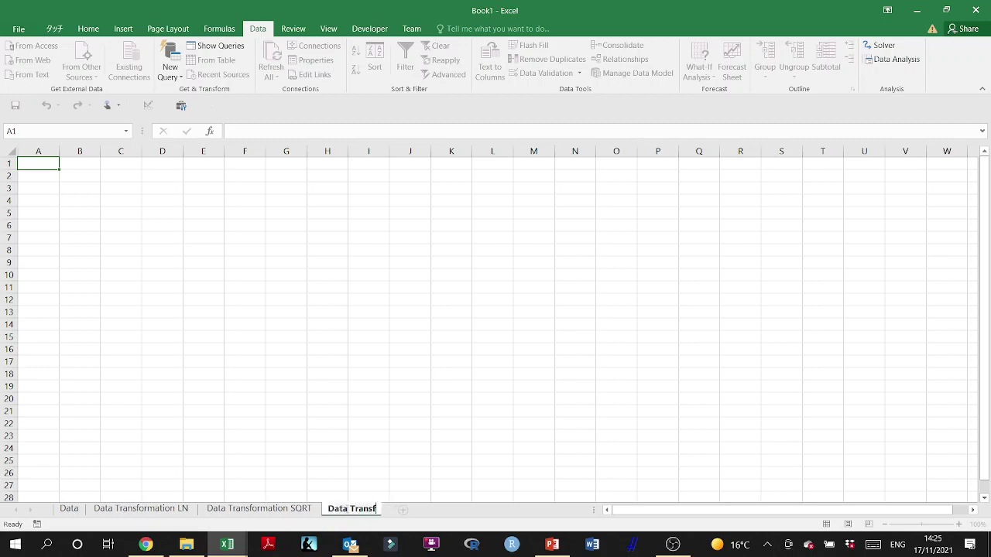
{"action": "type", "text": "ormation 1"}
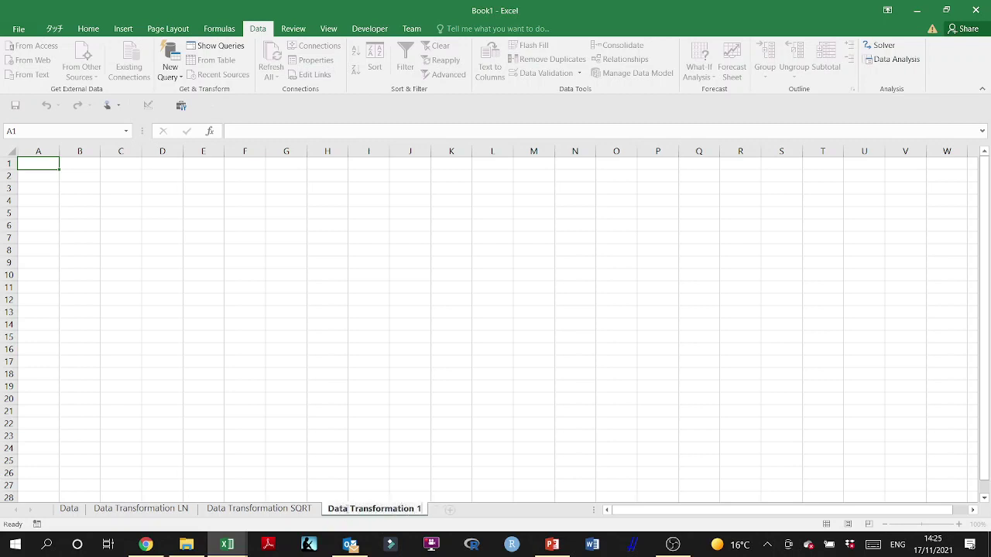
{"action": "key", "text": "BackSpace"}
{"action": "type", "text": "invert"}
{"action": "left_click", "coordinate": [259, 509]}
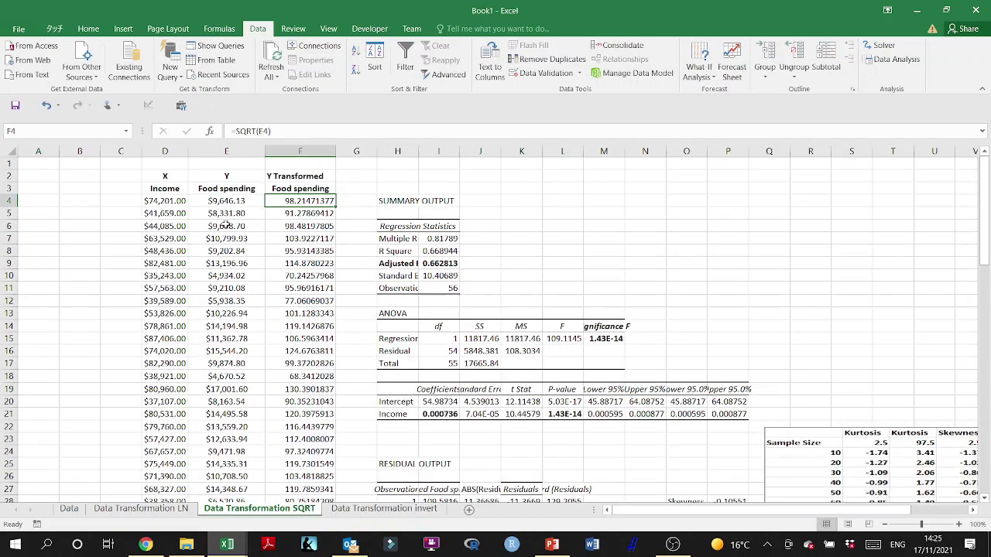
Step: Copy the income and food spending data from the SQRT sheet to D3 on the invert sheet, widening columns
{"action": "left_click_drag", "start_coordinate": [164, 178], "coordinate": [278, 182]}
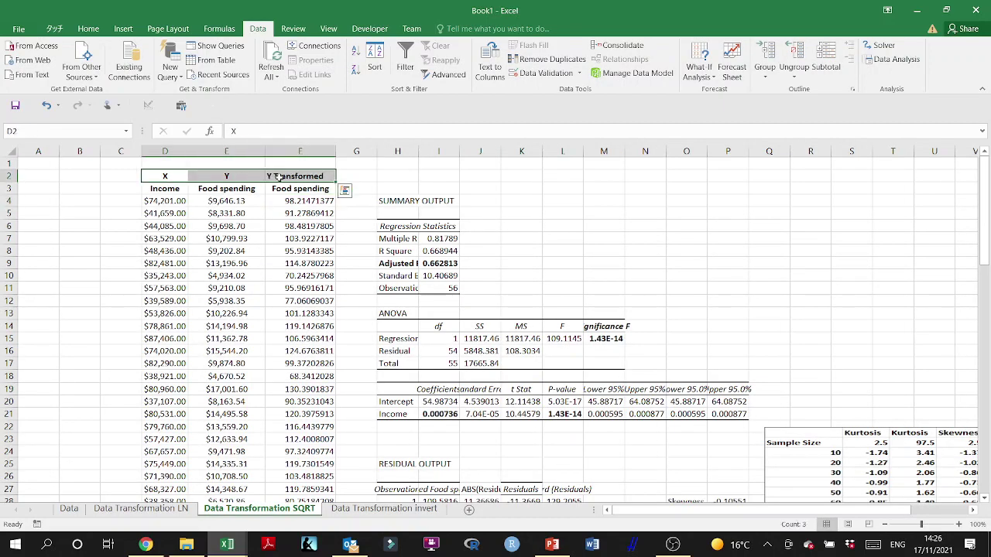
{"action": "key", "text": "ctrl+shift+Down"}
{"action": "key", "text": "ctrl+c"}
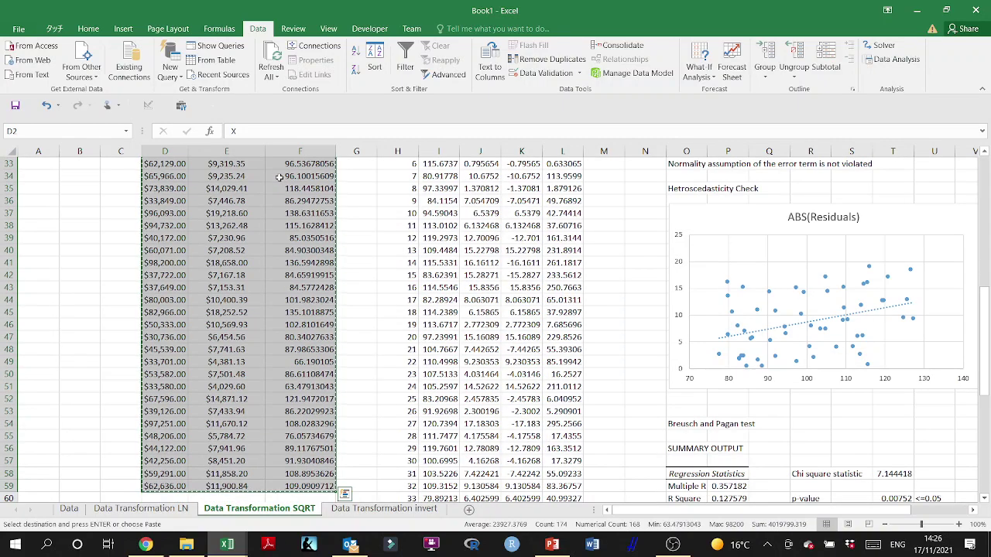
{"action": "left_click", "coordinate": [355, 511]}
{"action": "left_click", "coordinate": [164, 185]}
{"action": "key", "text": "ctrl+v"}
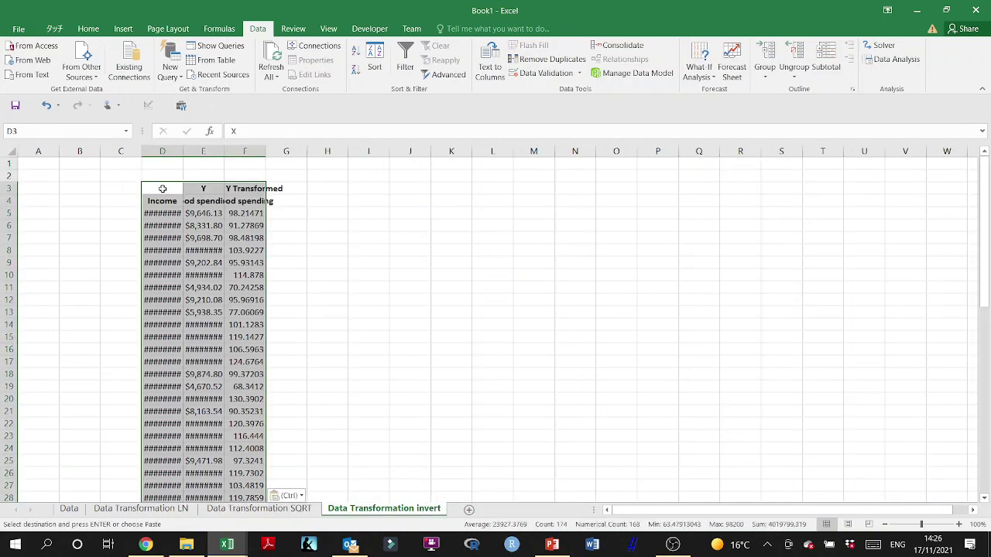
{"action": "left_click_drag", "start_coordinate": [189, 151], "coordinate": [331, 152]}
Step: Replace the SQRT in F5 with a 1/ reciprocal formula and fill it down column F
{"action": "left_click", "coordinate": [298, 213]}
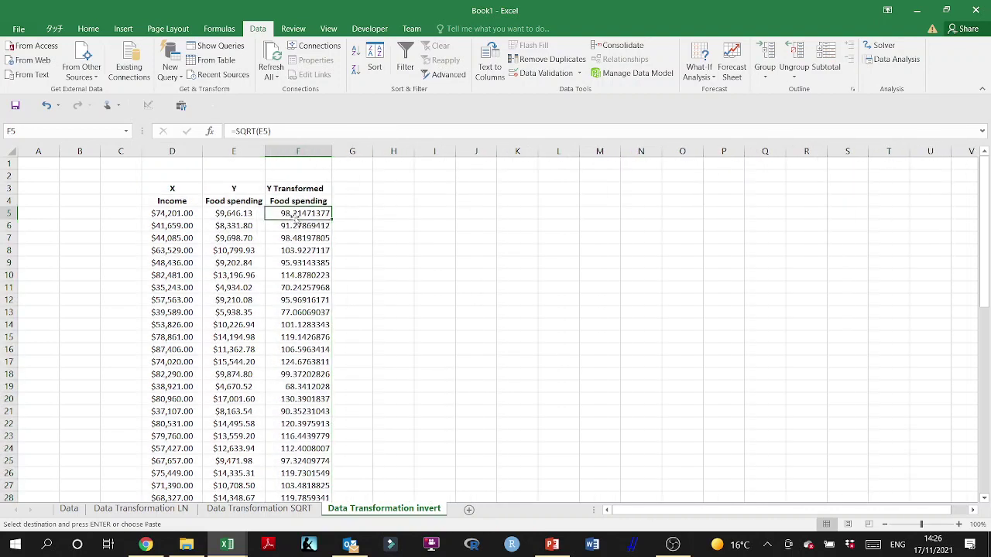
{"action": "double_click", "coordinate": [292, 213]}
{"action": "left_click", "coordinate": [308, 209]}
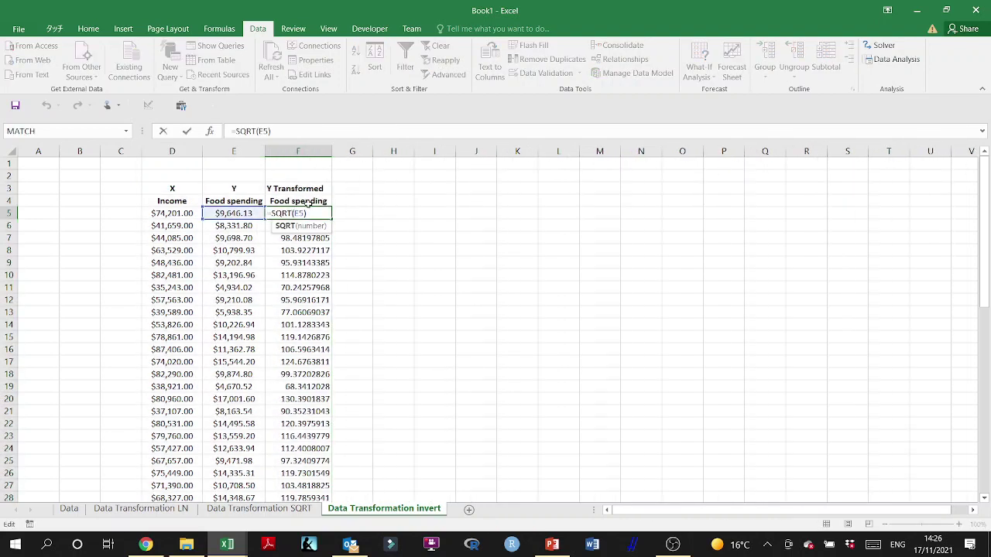
{"action": "key", "text": "BackSpace"}
{"action": "key", "text": "BackSpace"}
{"action": "key", "text": "BackSpace"}
{"action": "key", "text": "BackSpace"}
{"action": "type", "text": "1"}
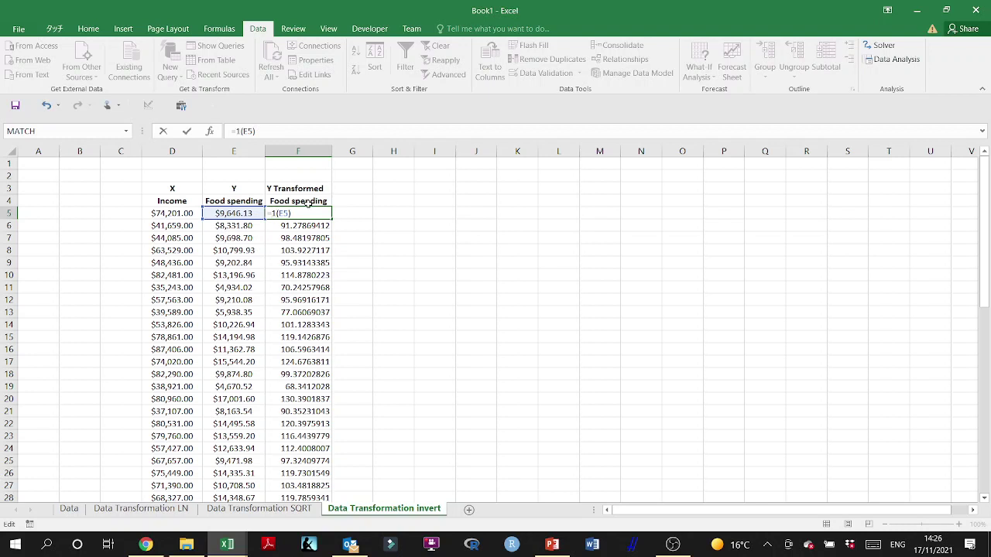
{"action": "type", "text": "/"}
{"action": "key", "text": "Return"}
{"action": "left_click", "coordinate": [310, 210]}
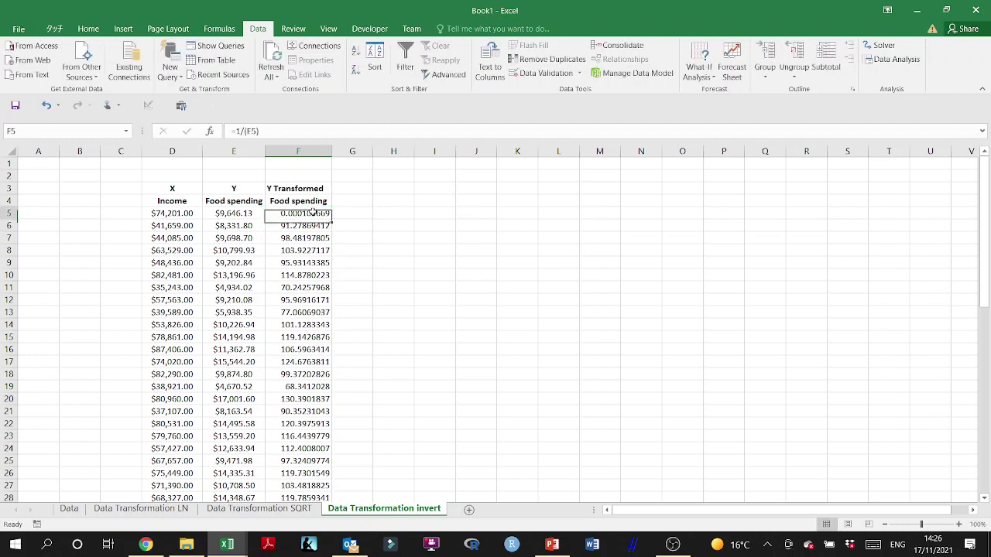
{"action": "double_click", "coordinate": [333, 220]}
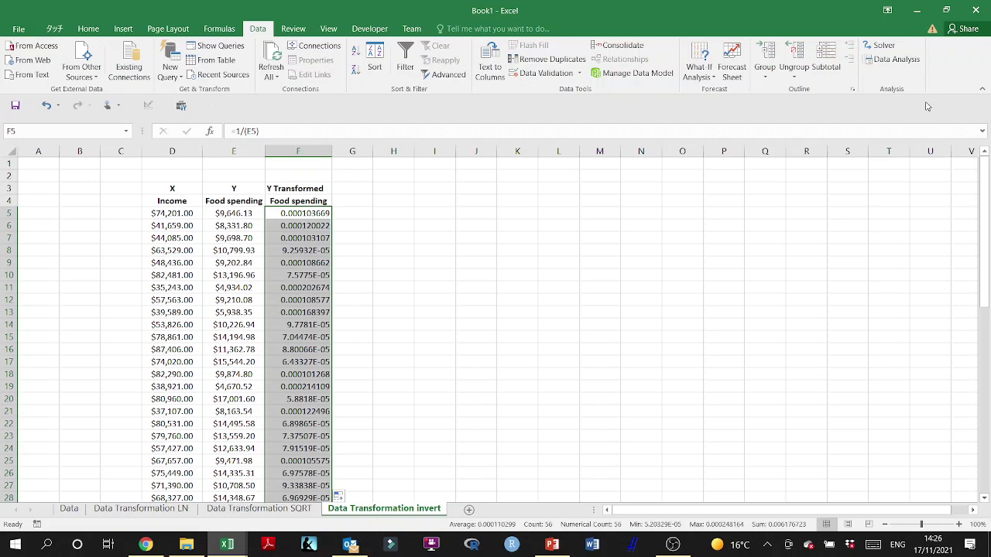
Step: Start a Regression with the inverse-transformed food spending F4:F60 as Input Y Range
{"action": "left_click", "coordinate": [894, 59]}
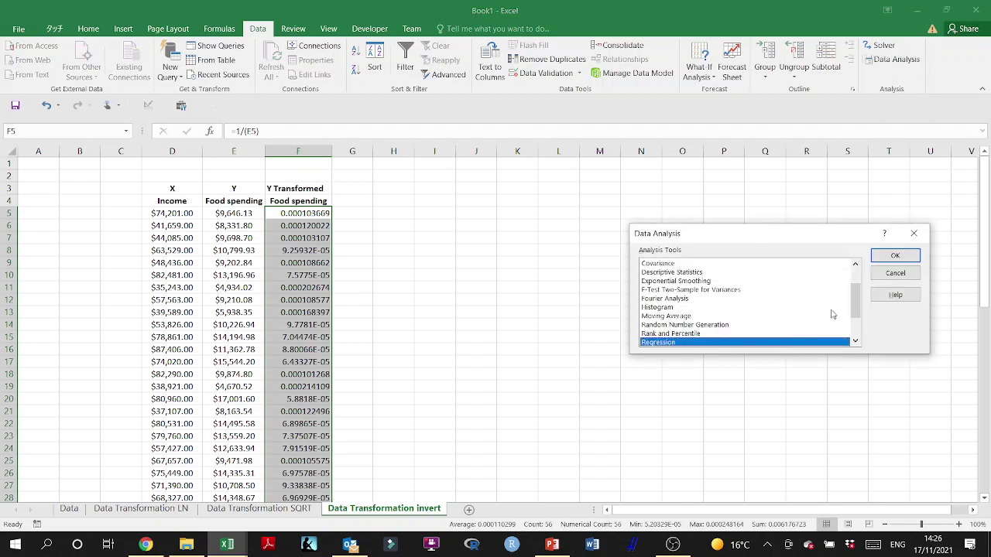
{"action": "left_click", "coordinate": [894, 256]}
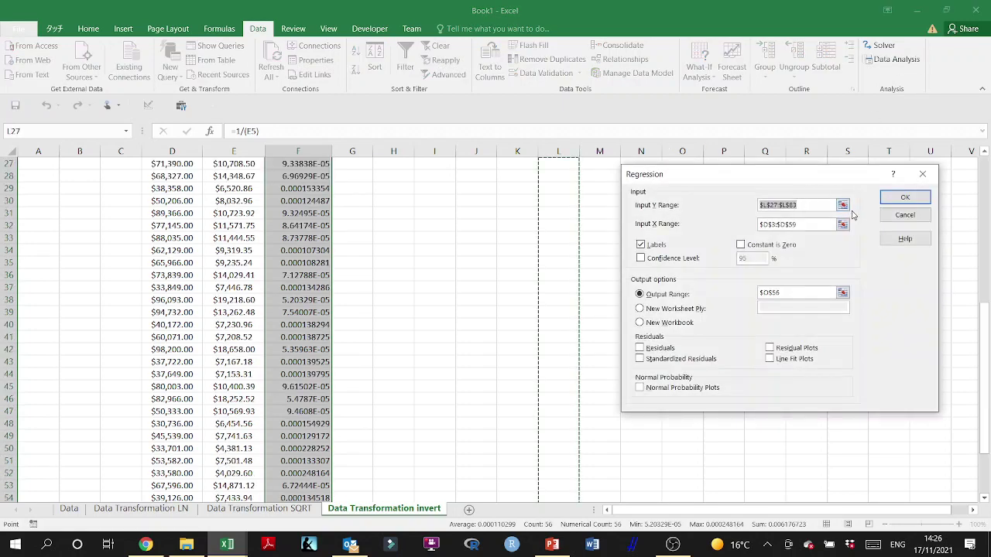
{"action": "scroll", "coordinate": [876, 285], "scroll_direction": "up", "scroll_amount": 9}
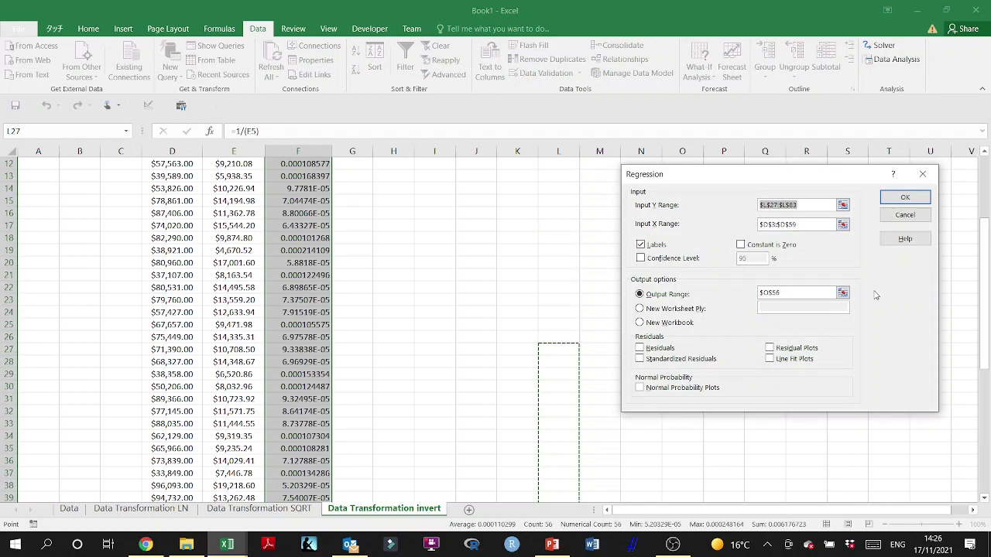
{"action": "left_click", "coordinate": [842, 205]}
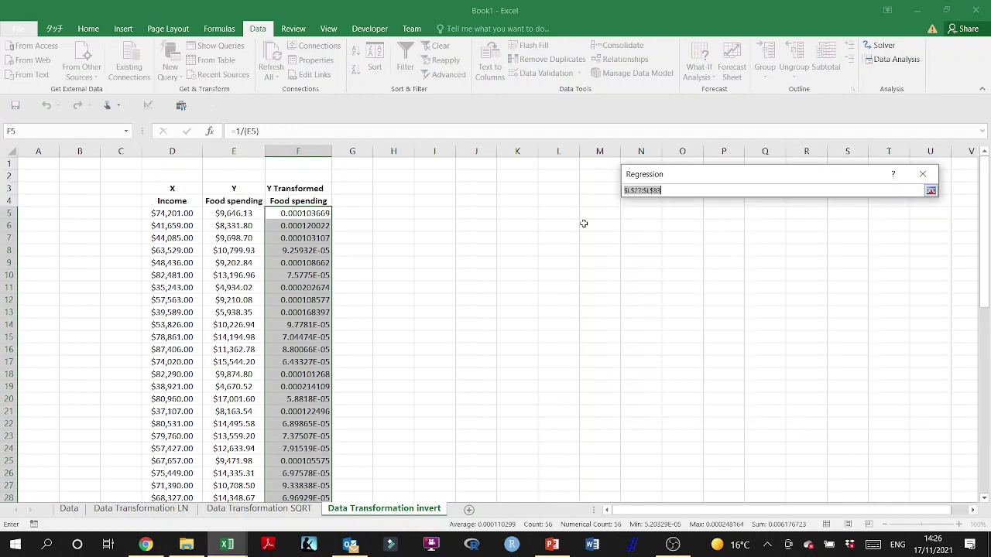
{"action": "left_click", "coordinate": [323, 202]}
{"action": "key", "text": "ctrl+shift+Down"}
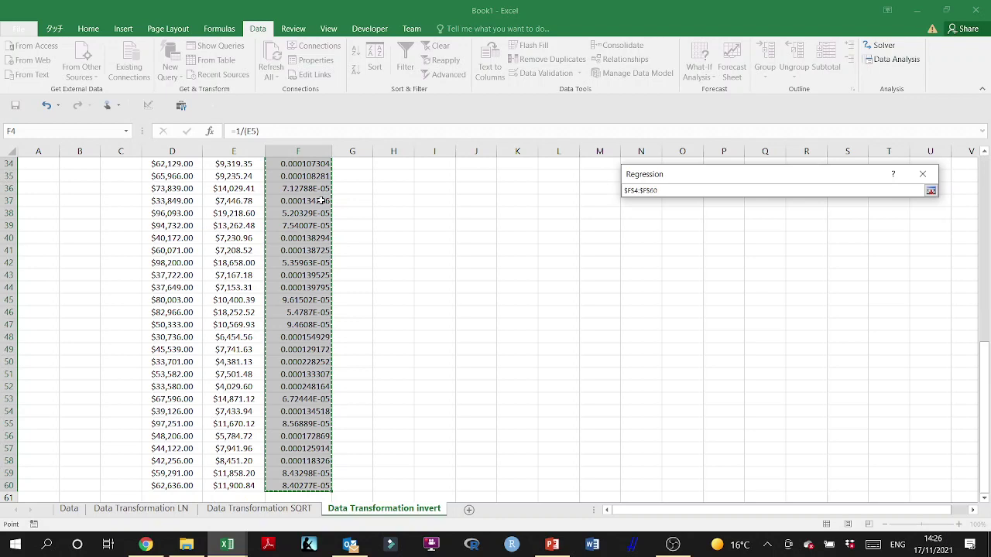
{"action": "key", "text": "Return"}
Step: Use Income D4:D60 as Input X Range, output at H5, and run the regression
{"action": "left_click", "coordinate": [840, 225]}
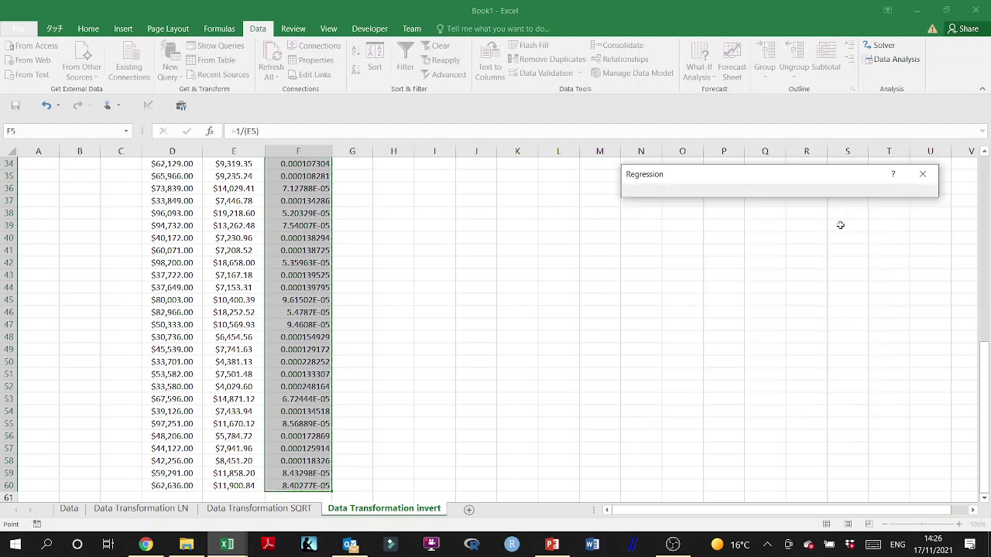
{"action": "scroll", "coordinate": [294, 192], "scroll_direction": "up", "scroll_amount": 11}
{"action": "left_click", "coordinate": [158, 200]}
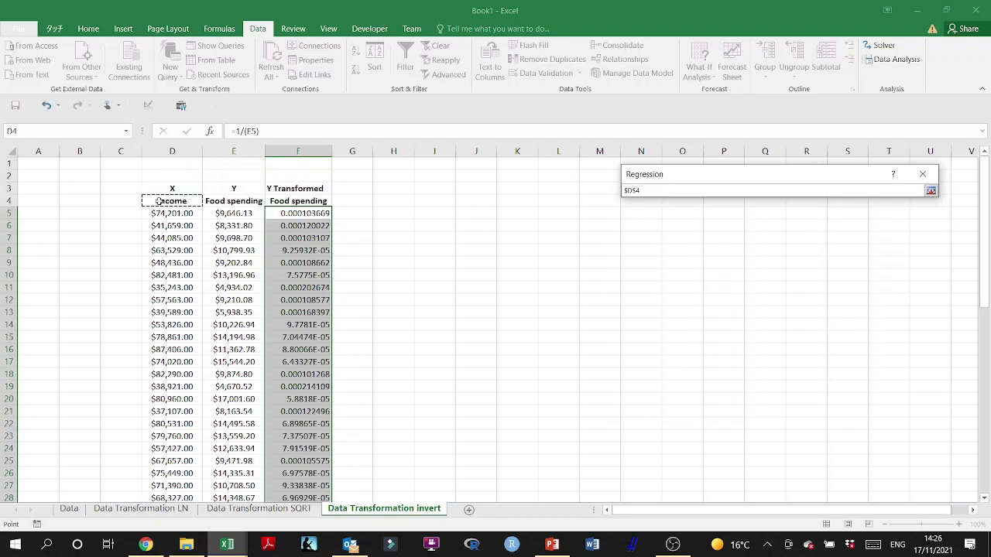
{"action": "key", "text": "ctrl+shift+Down"}
{"action": "key", "text": "Return"}
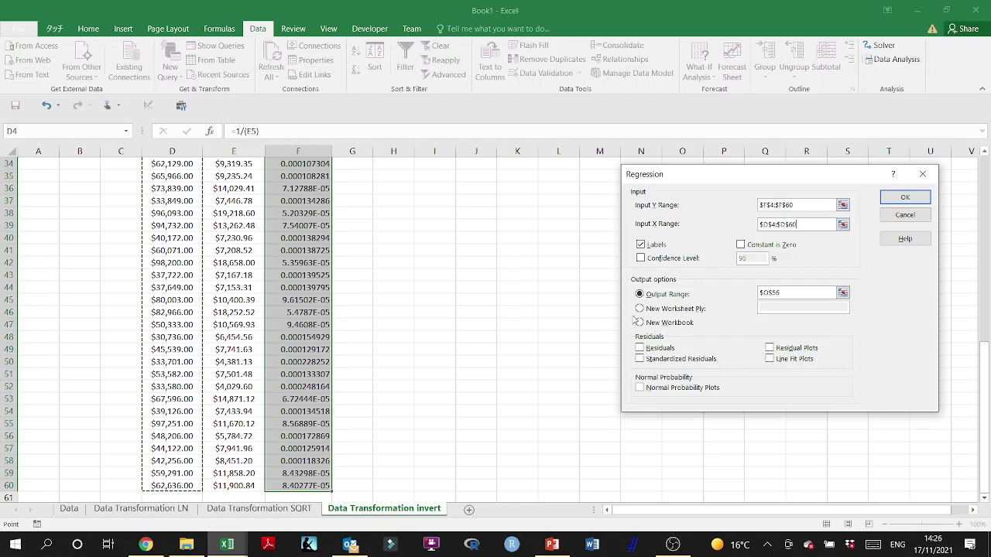
{"action": "left_click", "coordinate": [842, 292]}
{"action": "scroll", "coordinate": [462, 294], "scroll_direction": "up", "scroll_amount": 11}
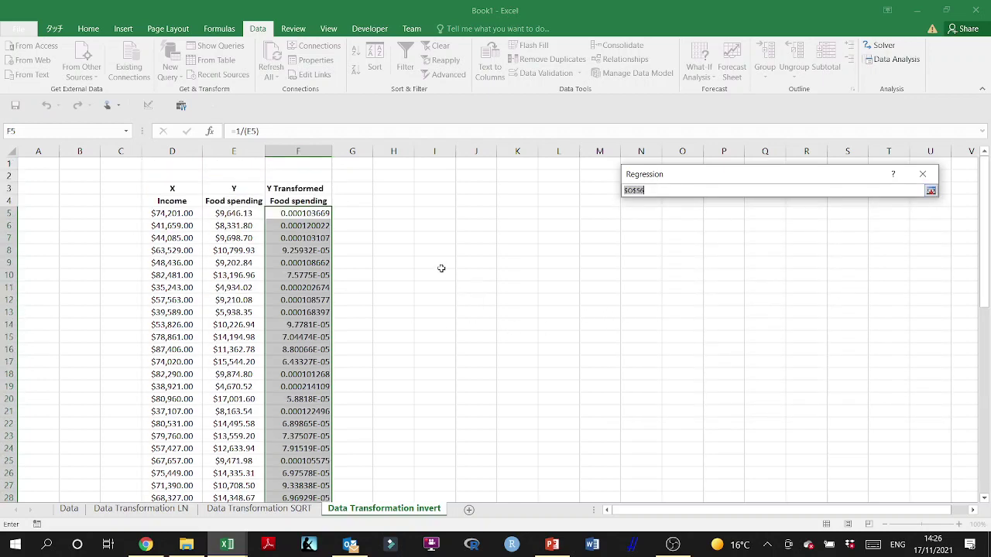
{"action": "left_click", "coordinate": [393, 212]}
{"action": "key", "text": "Return"}
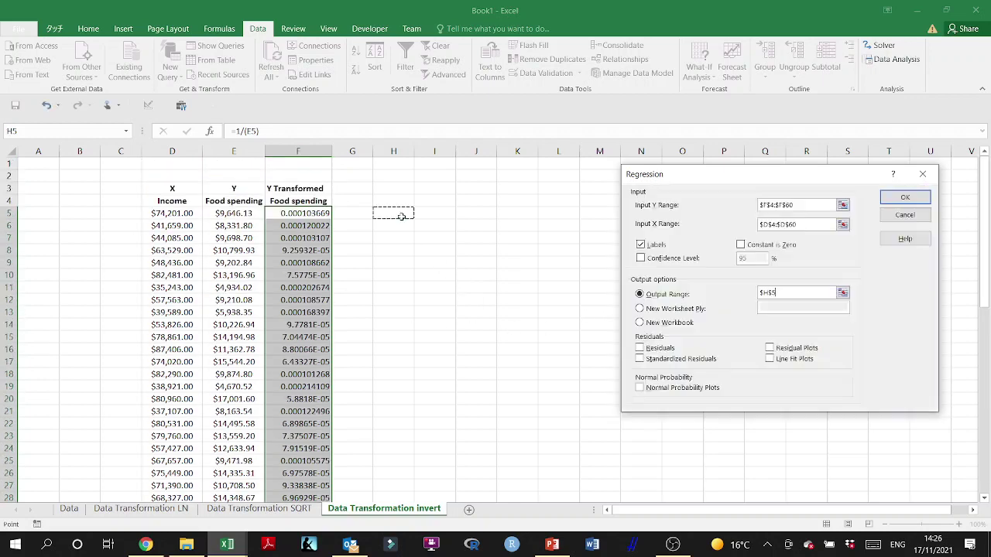
{"action": "left_click", "coordinate": [905, 197]}
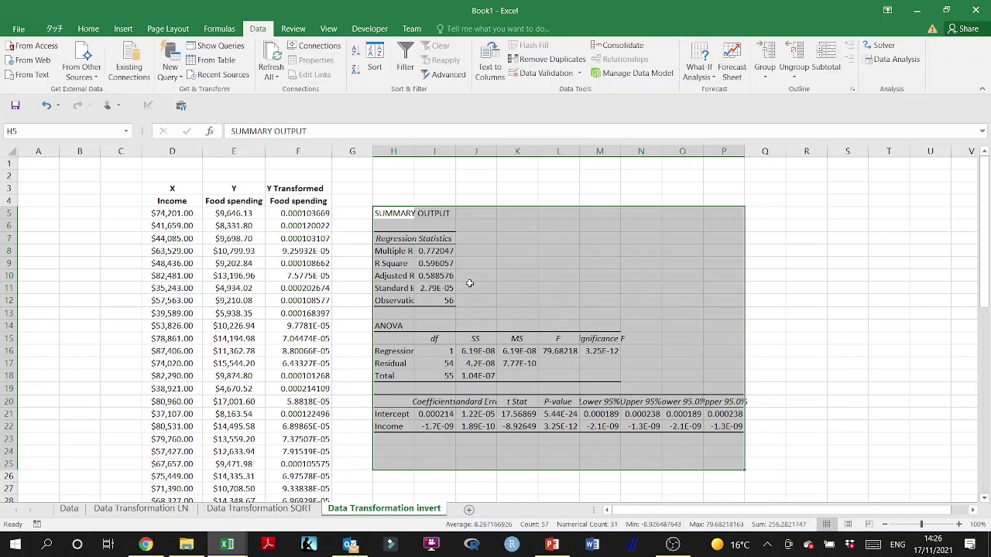
{"action": "key", "text": "ctrl+z"}
{"action": "left_click", "coordinate": [478, 276]}
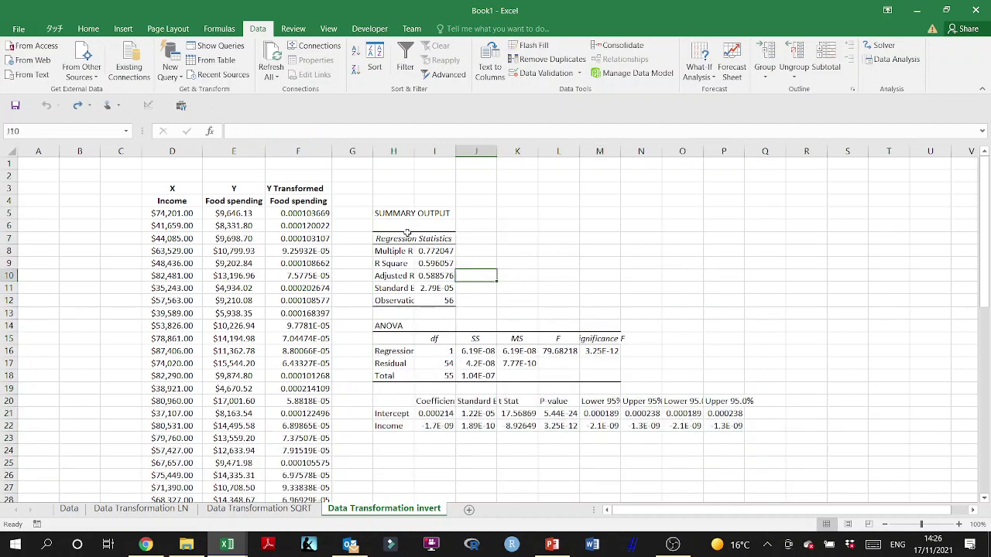
Step: Clear the first regression output from H5:U26
{"action": "left_click_drag", "start_coordinate": [387, 213], "coordinate": [930, 474]}
{"action": "key", "text": "Delete"}
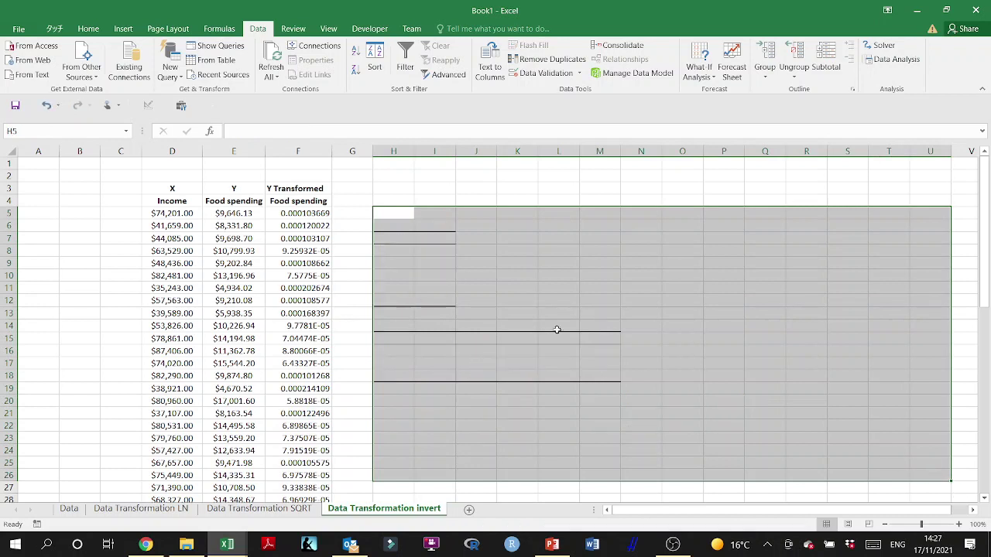
{"action": "left_click_drag", "start_coordinate": [472, 248], "coordinate": [511, 265]}
{"action": "left_click", "coordinate": [481, 247]}
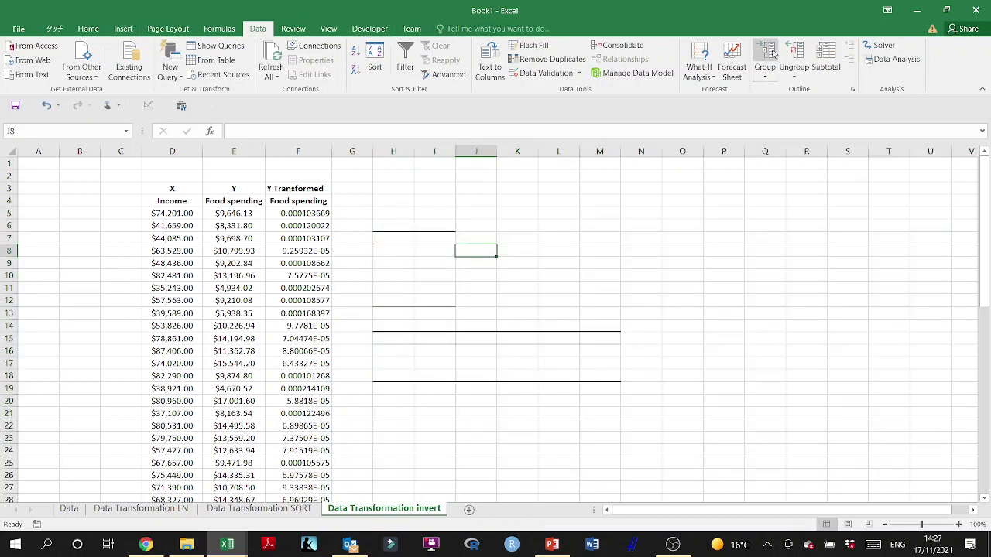
Step: Rerun the Regression with Residuals checked and the output range set to J5
{"action": "left_click", "coordinate": [875, 60]}
{"action": "left_click", "coordinate": [891, 257]}
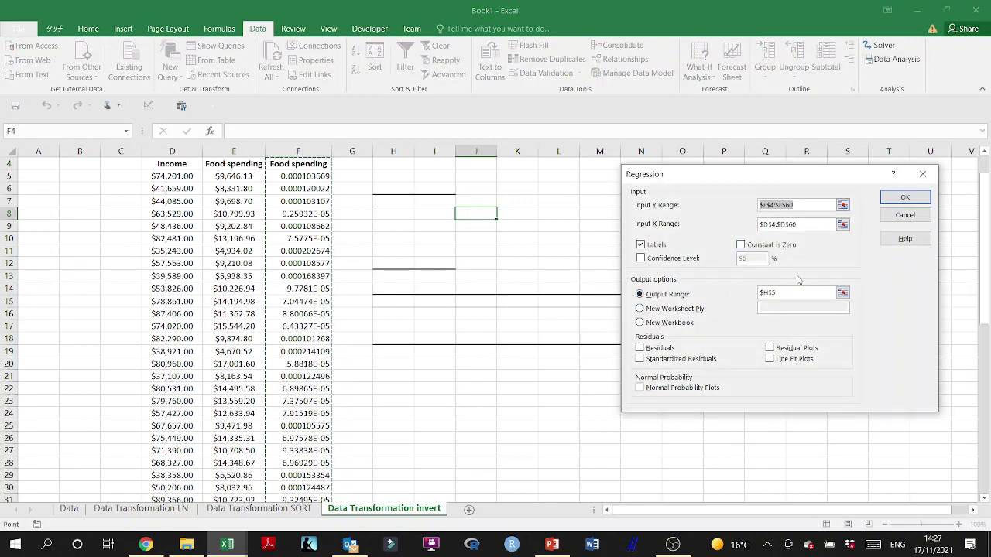
{"action": "left_click", "coordinate": [842, 225]}
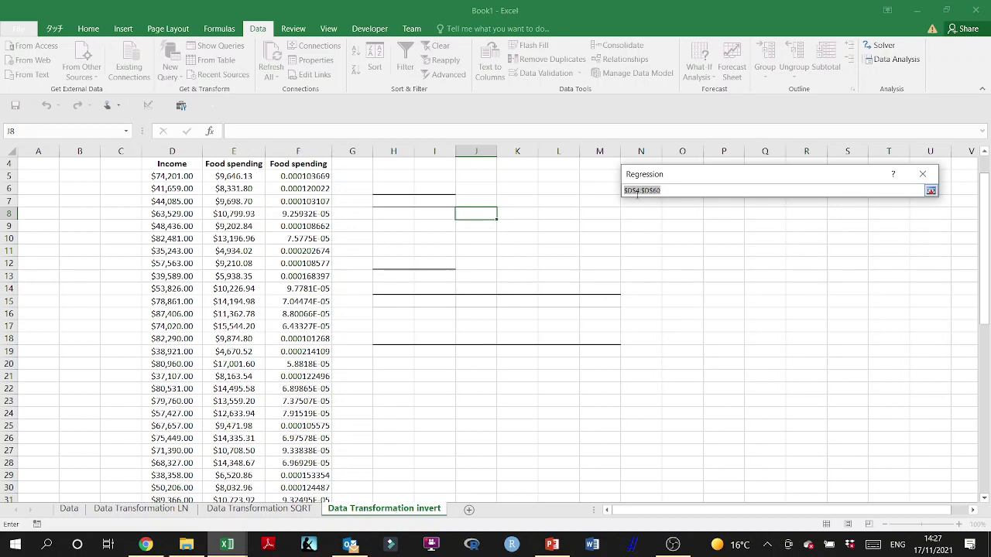
{"action": "left_click", "coordinate": [930, 191]}
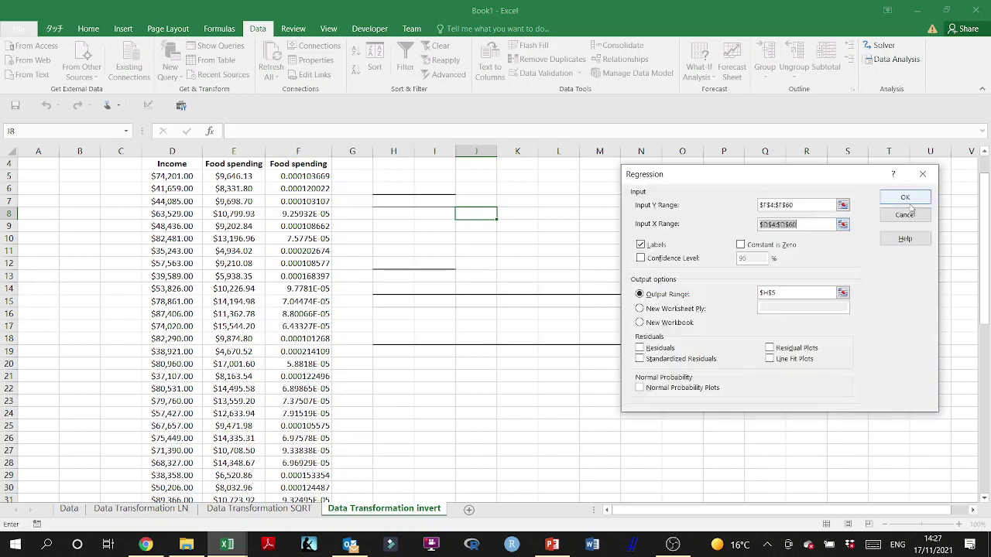
{"action": "left_click", "coordinate": [644, 349]}
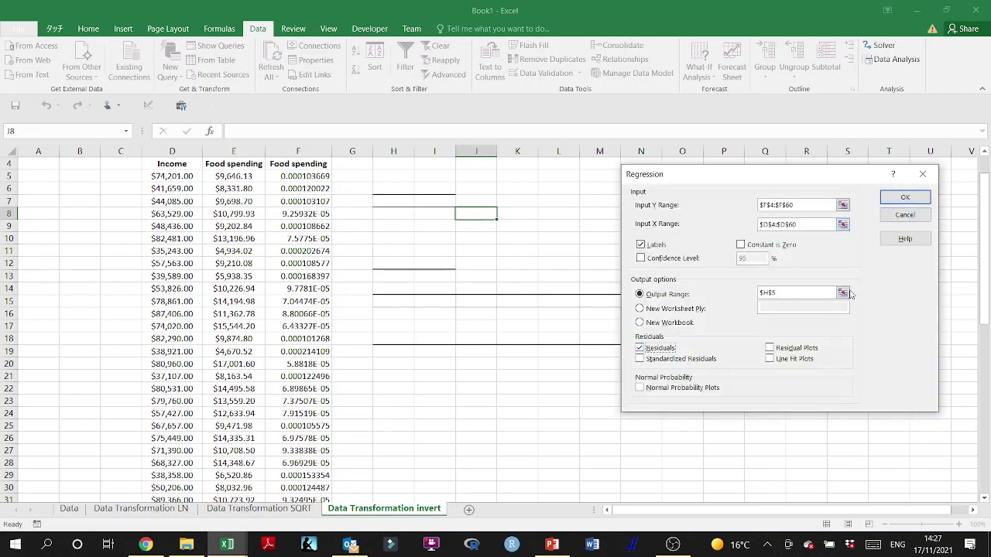
{"action": "left_click", "coordinate": [842, 292]}
{"action": "left_click", "coordinate": [392, 176]}
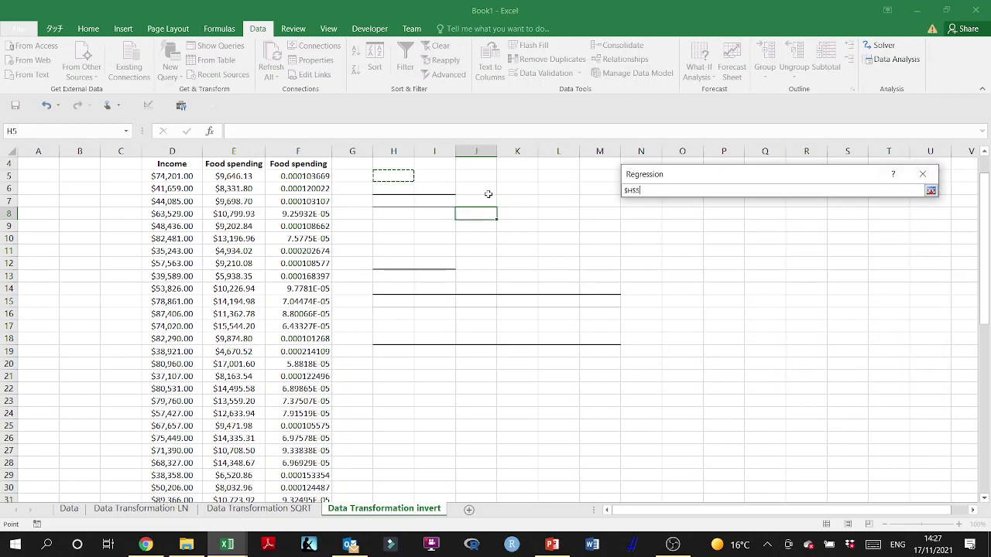
{"action": "left_click", "coordinate": [486, 174]}
{"action": "left_click", "coordinate": [930, 190]}
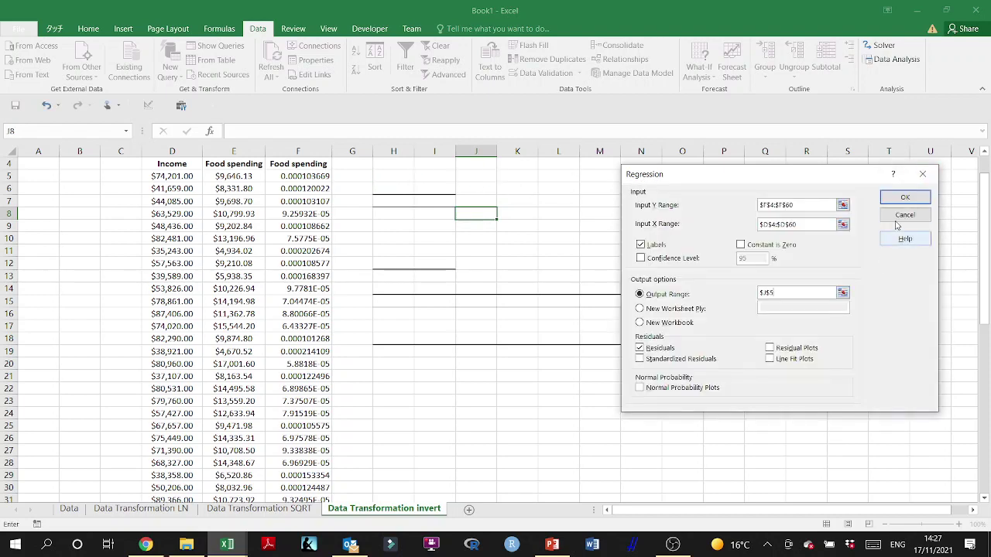
{"action": "left_click", "coordinate": [905, 197]}
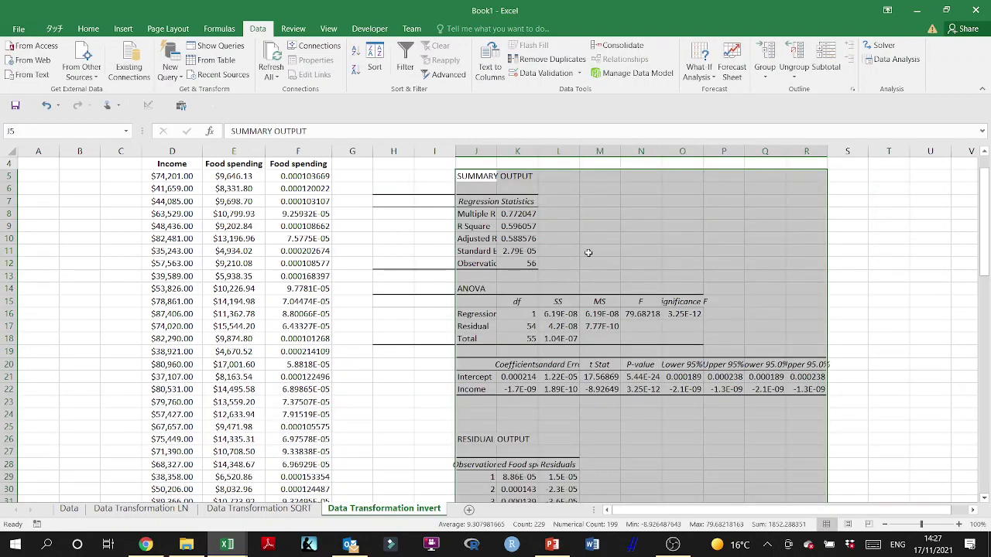
{"action": "scroll", "coordinate": [596, 267], "scroll_direction": "down", "scroll_amount": 6}
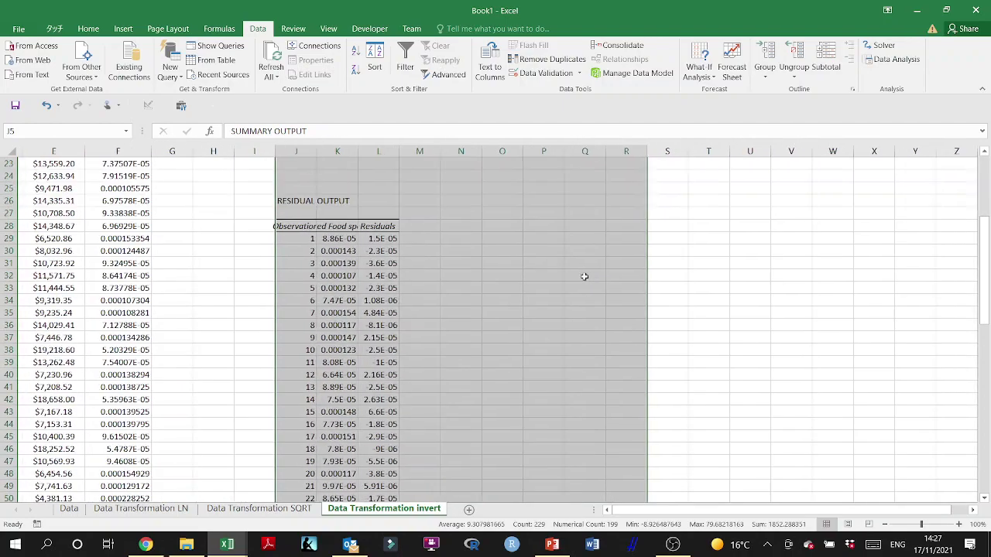
Step: Enter the column heading ABS(Res) in L28
{"action": "scroll", "coordinate": [385, 227], "scroll_direction": "right", "scroll_amount": 2}
{"action": "left_click", "coordinate": [382, 226]}
{"action": "key", "text": "ctrl+shift+Down"}
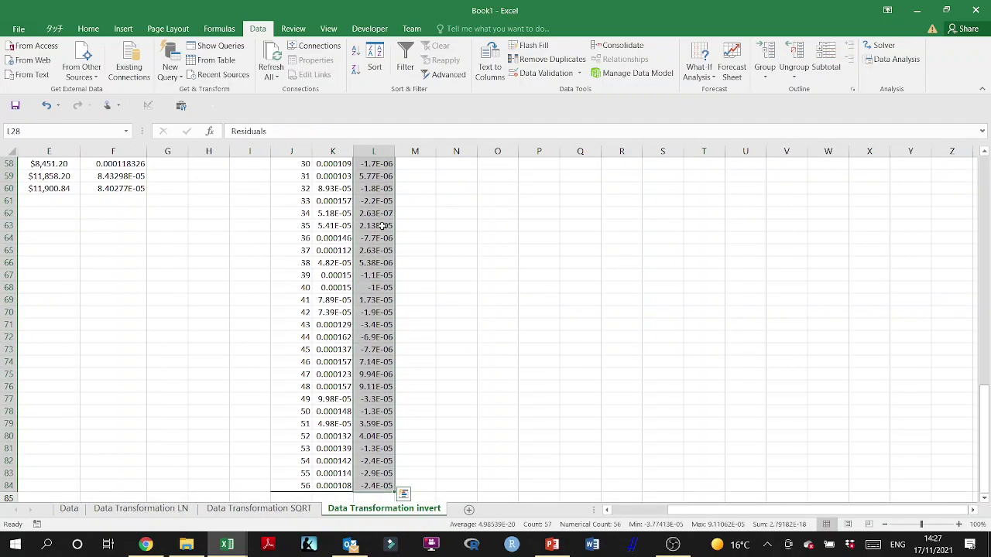
{"action": "scroll", "coordinate": [382, 226], "scroll_direction": "up", "scroll_amount": 14}
{"action": "left_click_drag", "start_coordinate": [353, 329], "coordinate": [395, 328]}
{"action": "left_click", "coordinate": [376, 326]}
{"action": "type", "text": "ABS"}
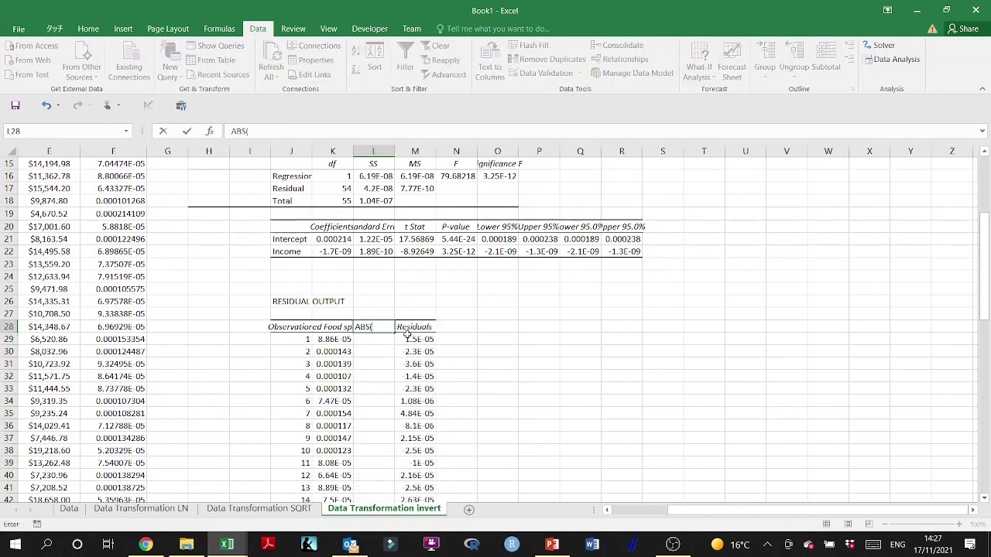
{"action": "type", "text": "(Res)"}
{"action": "key", "text": "Return"}
Step: Try an ABS formula over the whole residual range in L29, then clear the faulty entry
{"action": "type", "text": "=abs("}
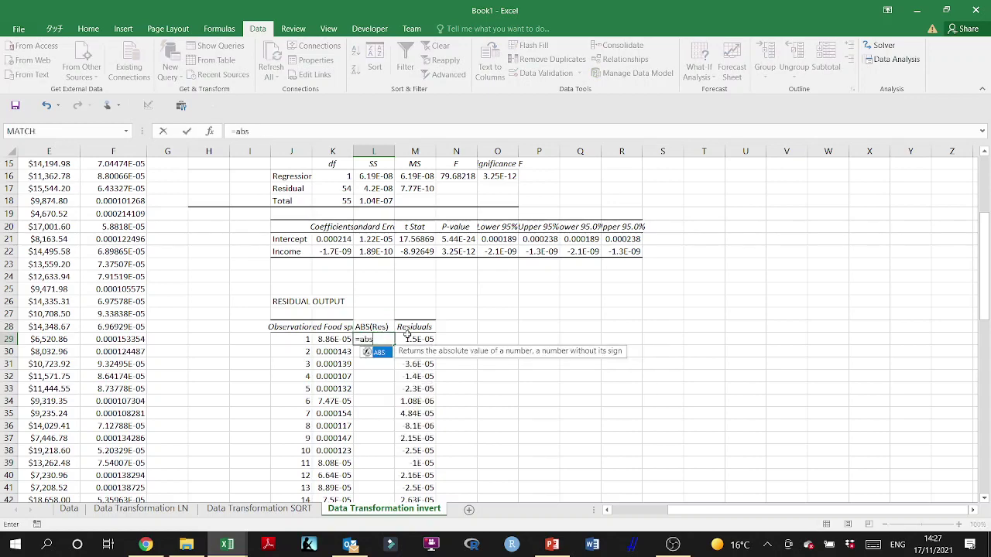
{"action": "left_click", "coordinate": [407, 338]}
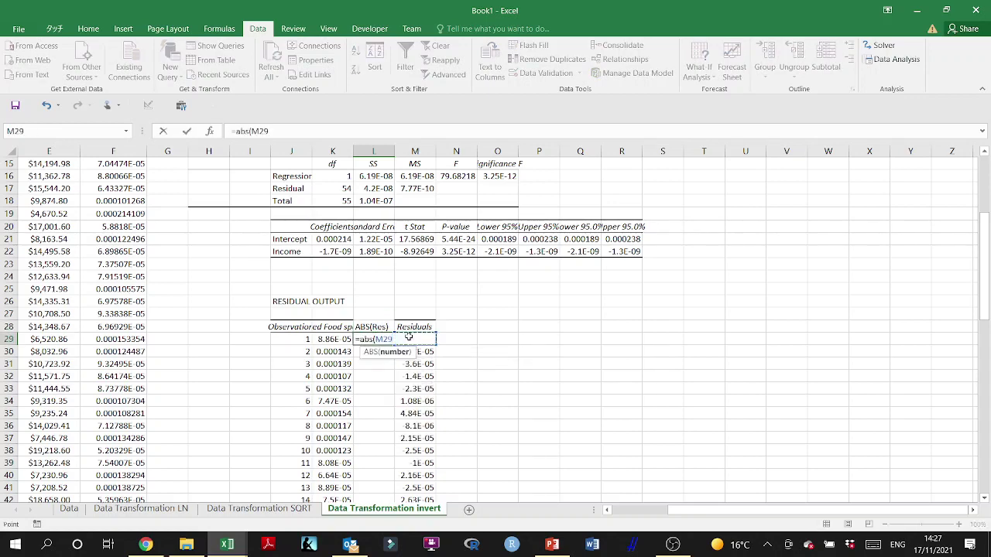
{"action": "key", "text": "ctrl+shift+Down"}
{"action": "key", "text": "Return"}
{"action": "scroll", "coordinate": [221, 347], "scroll_direction": "up", "scroll_amount": 3}
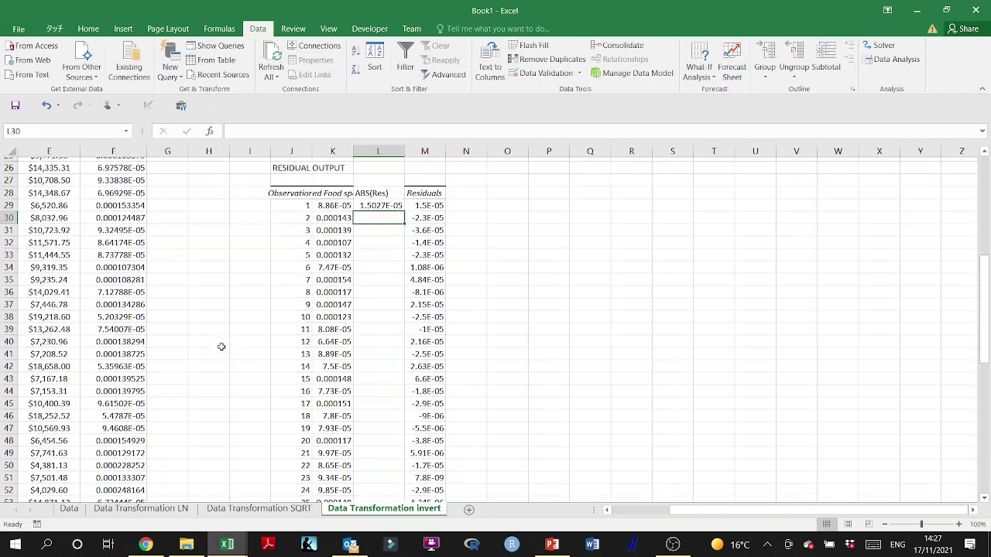
{"action": "left_click", "coordinate": [375, 264]}
{"action": "double_click", "coordinate": [376, 263]}
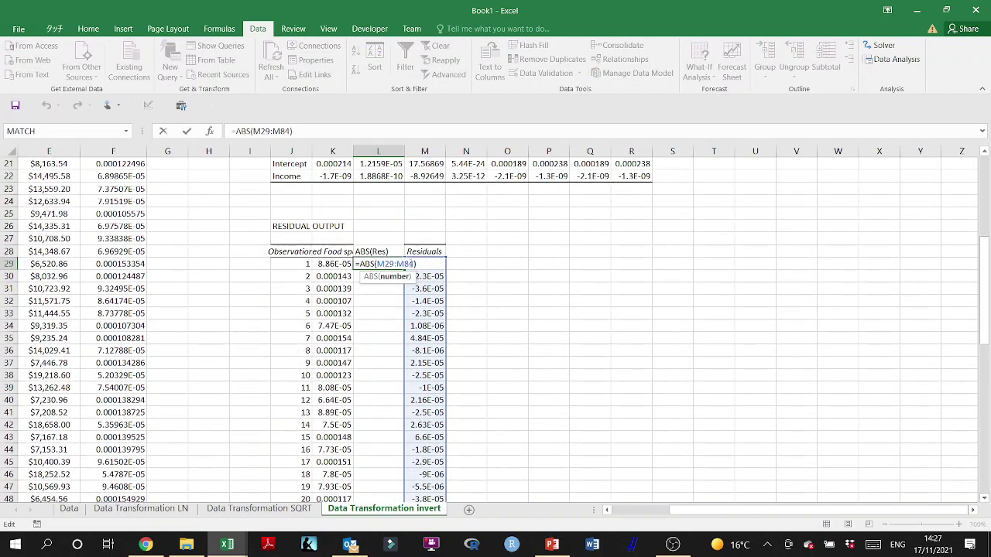
{"action": "key", "text": "BackSpace"}
{"action": "key", "text": "BackSpace"}
{"action": "key", "text": "BackSpace"}
{"action": "key", "text": "BackSpace"}
{"action": "key", "text": "BackSpace"}
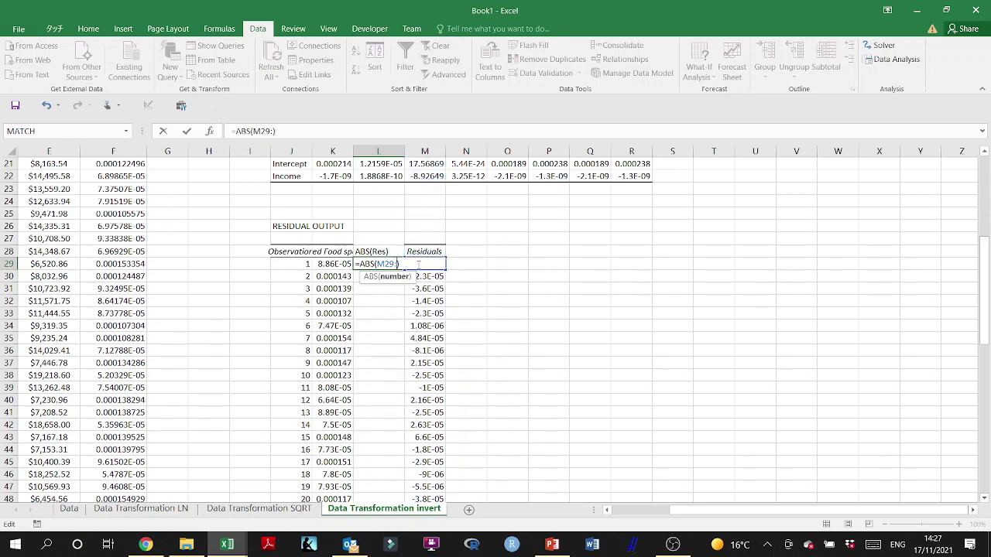
{"action": "key", "text": "BackSpace"}
{"action": "key", "text": "BackSpace"}
{"action": "key", "text": "BackSpace"}
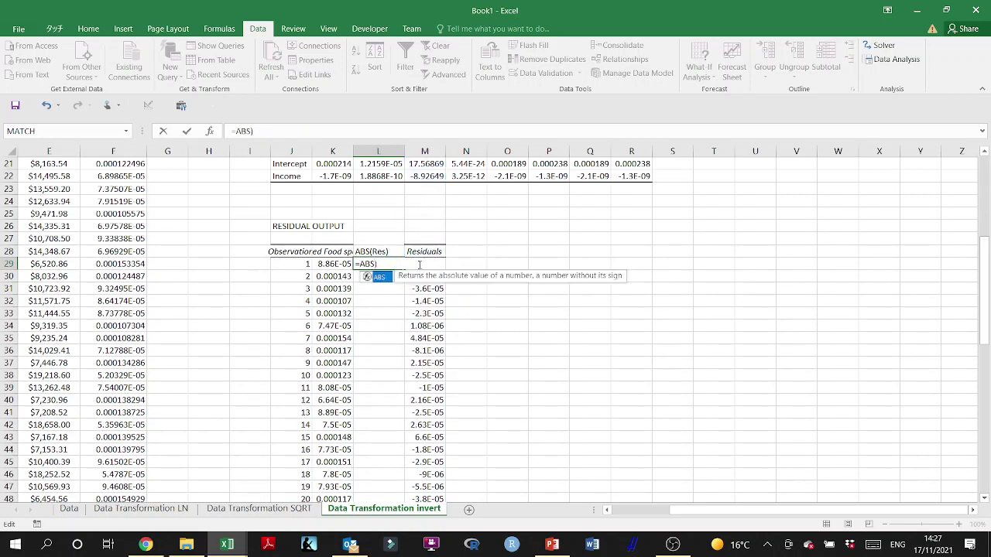
{"action": "key", "text": "Delete"}
{"action": "type", "text": "("}
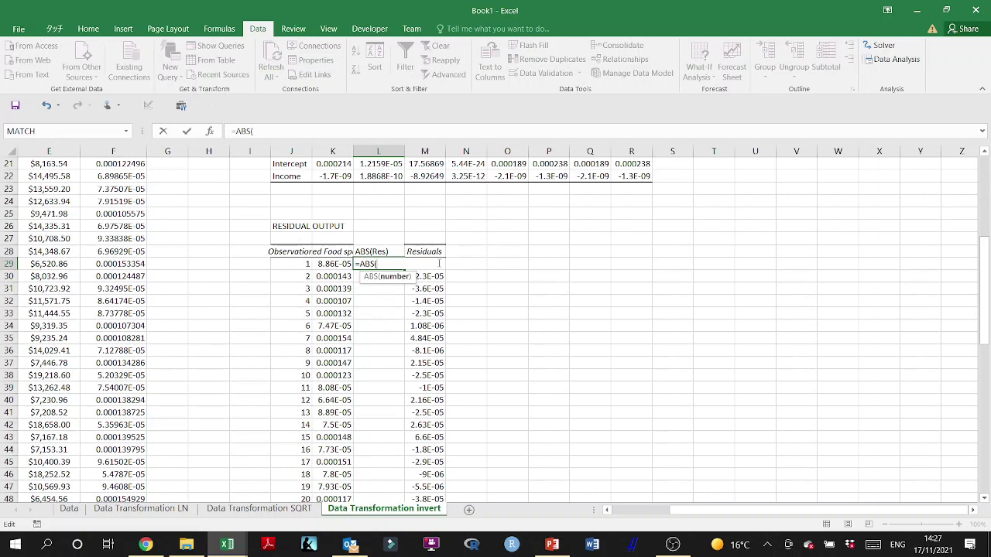
{"action": "key", "text": "BackSpace"}
{"action": "key", "text": "BackSpace"}
{"action": "key", "text": "BackSpace"}
{"action": "key", "text": "BackSpace"}
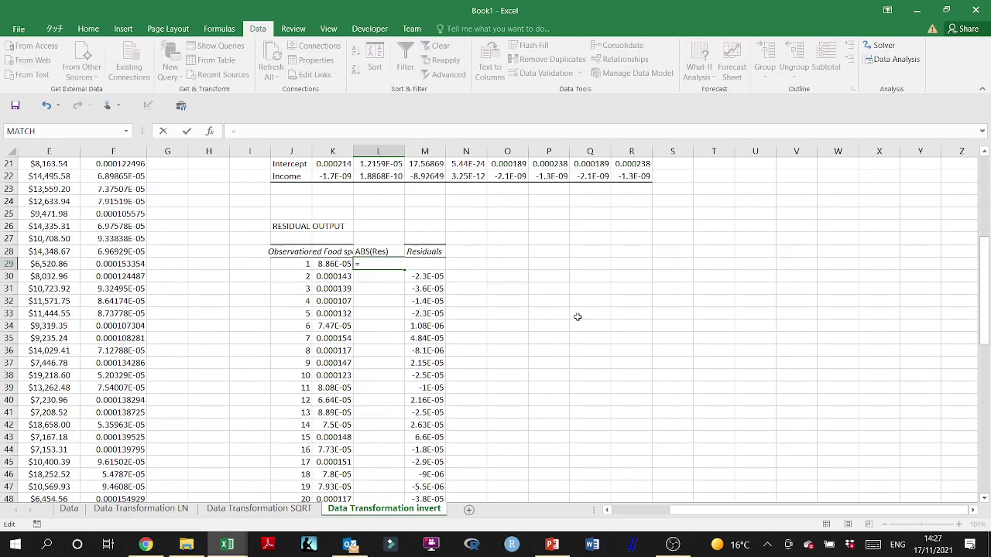
{"action": "key", "text": "Return"}
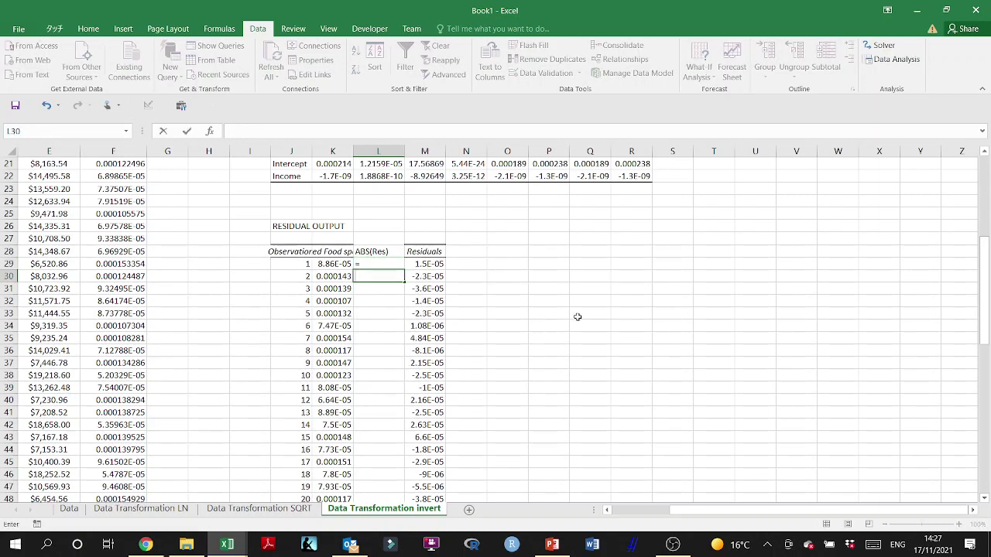
{"action": "key", "text": "ctrl+s"}
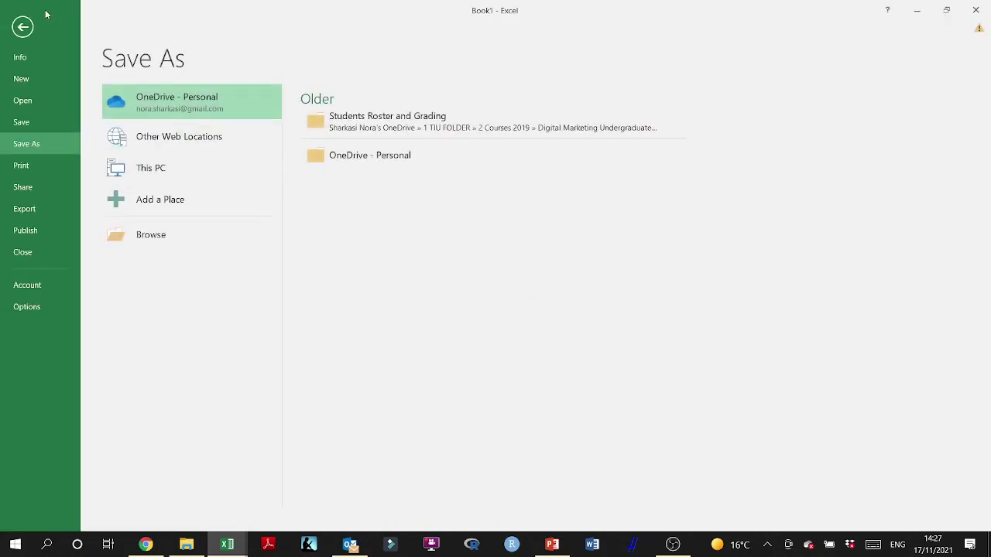
{"action": "left_click", "coordinate": [22, 26]}
Step: Enter =ABS(M29) in L29 and fill it down the ABS(Res) column
{"action": "double_click", "coordinate": [378, 264]}
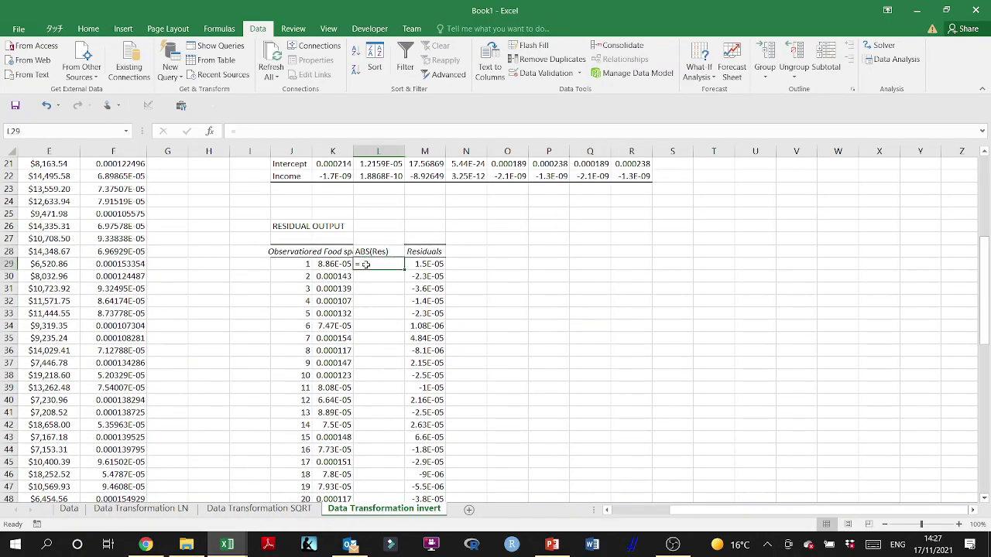
{"action": "type", "text": "=abs("}
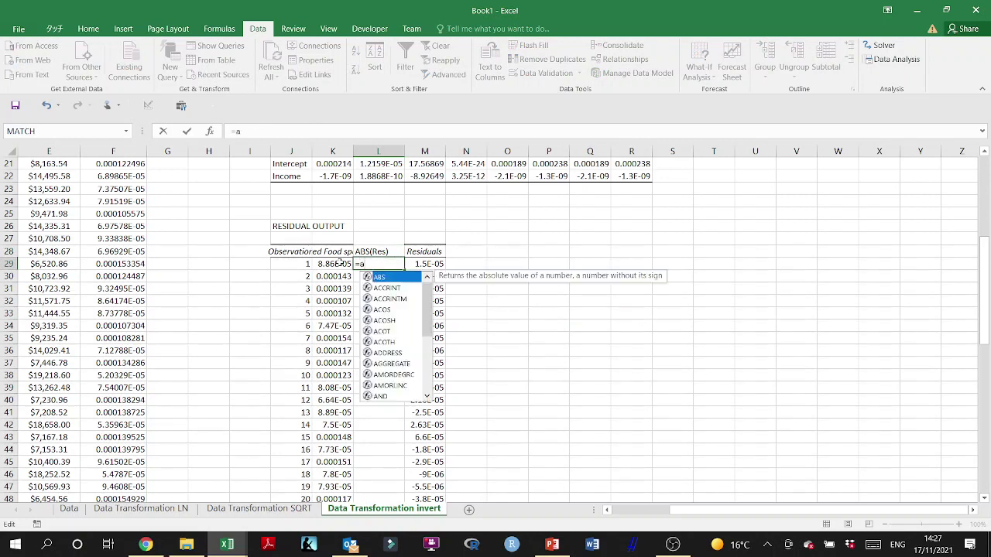
{"action": "left_click", "coordinate": [418, 263]}
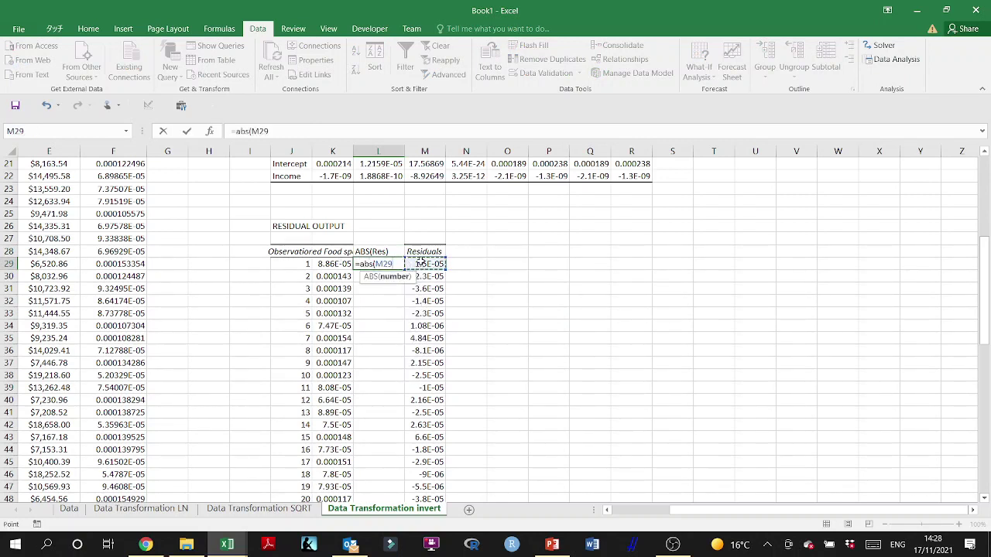
{"action": "key", "text": "Return"}
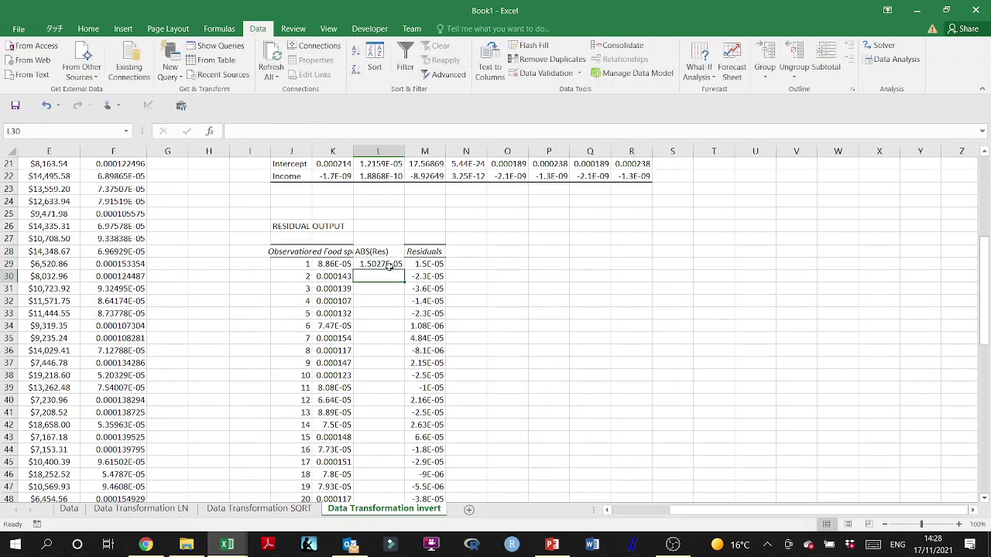
{"action": "left_click", "coordinate": [391, 264]}
{"action": "double_click", "coordinate": [403, 268]}
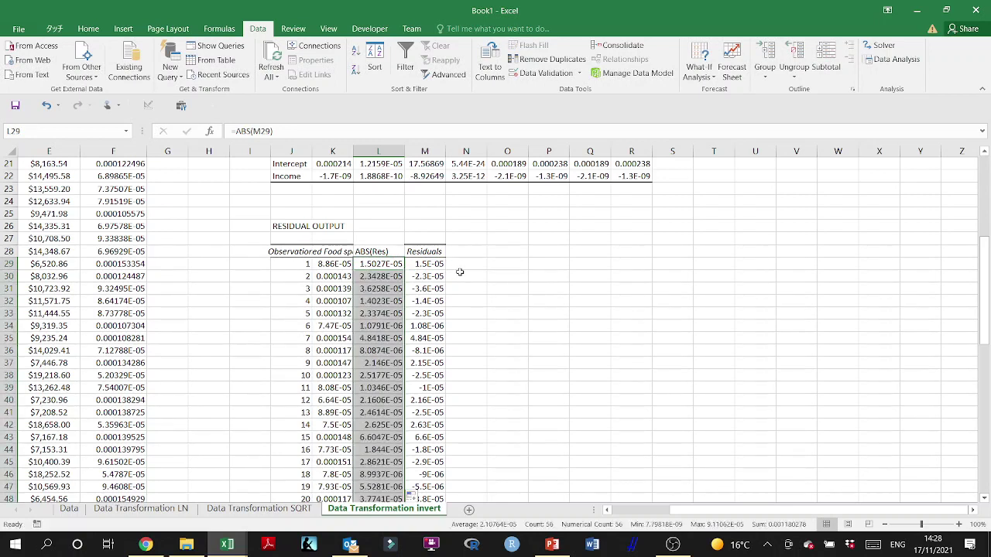
{"action": "left_click", "coordinate": [465, 267]}
Step: Enter =M29*M29 in N29, fill it down column N, and head it Sqrd (Resid)
{"action": "type", "text": "="}
{"action": "left_click", "coordinate": [426, 264]}
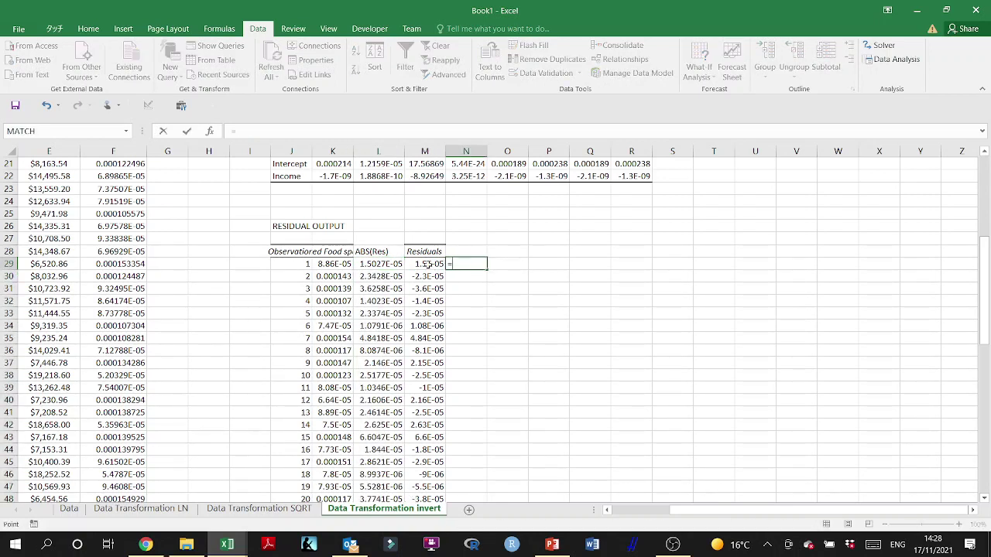
{"action": "type", "text": "*"}
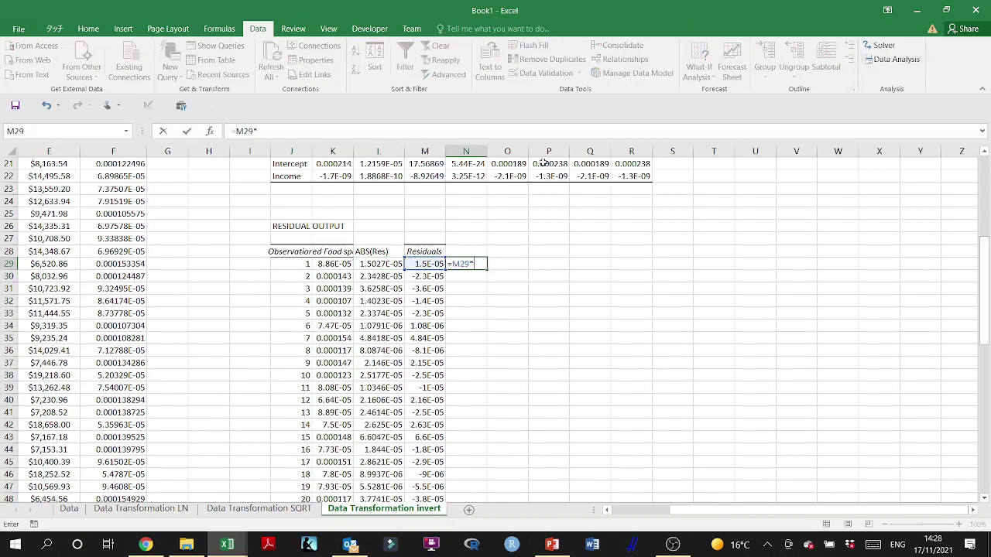
{"action": "left_click", "coordinate": [424, 264]}
{"action": "key", "text": "Return"}
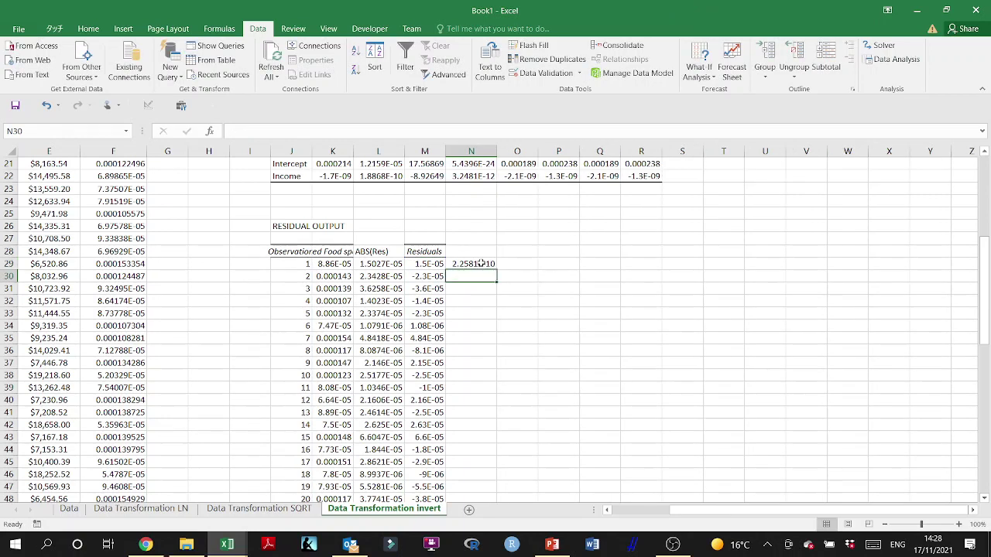
{"action": "left_click", "coordinate": [480, 264]}
{"action": "double_click", "coordinate": [498, 267]}
{"action": "left_click", "coordinate": [471, 251]}
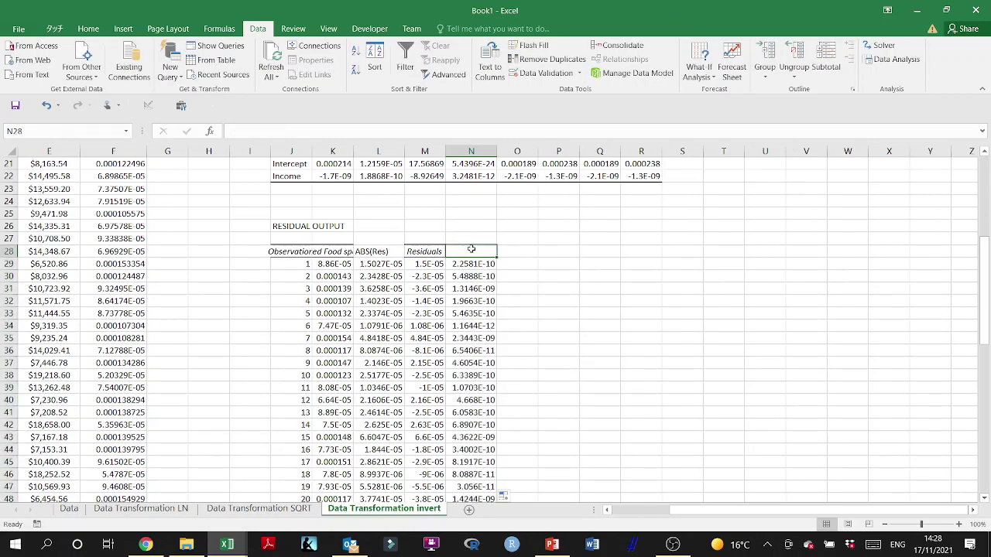
{"action": "type", "text": "Sqrd"}
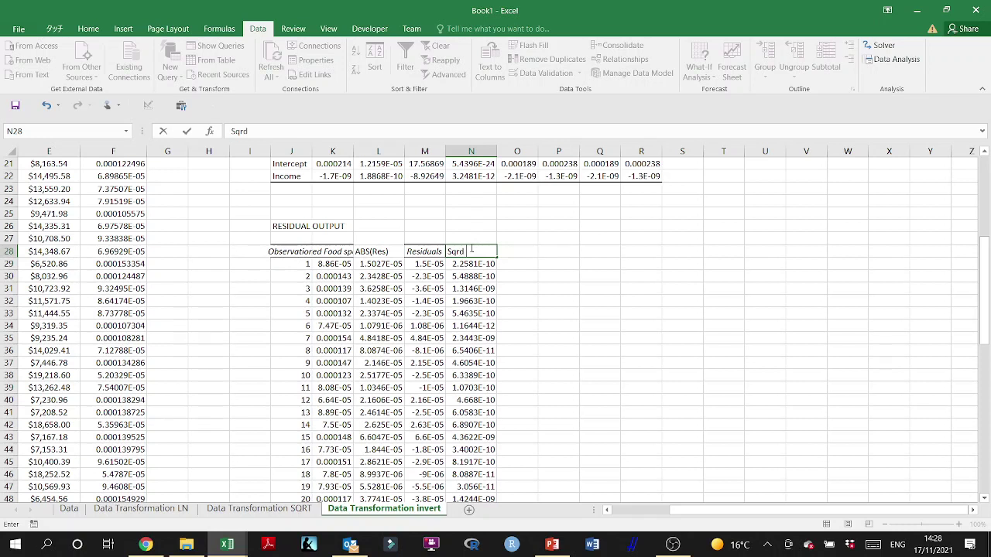
{"action": "type", "text": " (Resid"}
{"action": "left_click", "coordinate": [621, 313]}
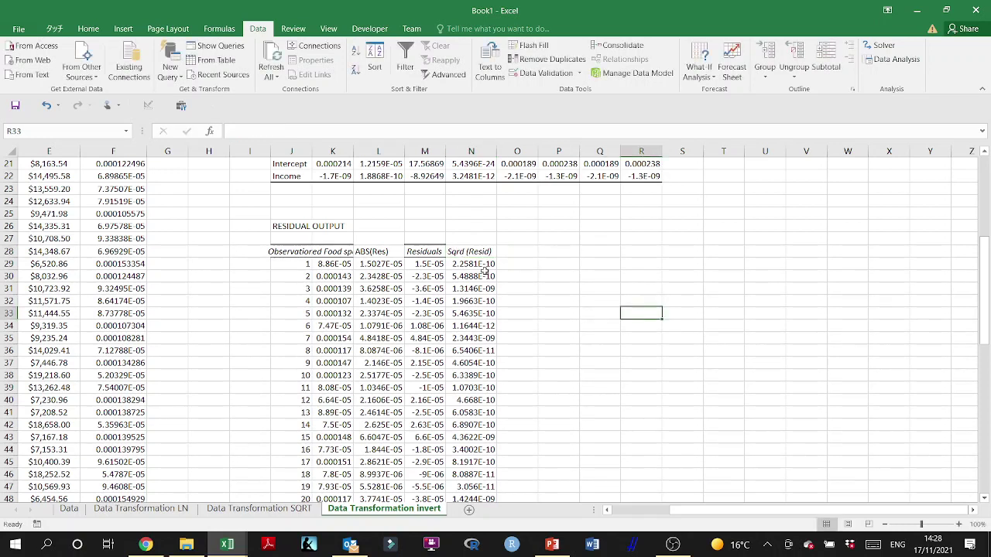
{"action": "left_click", "coordinate": [590, 313]}
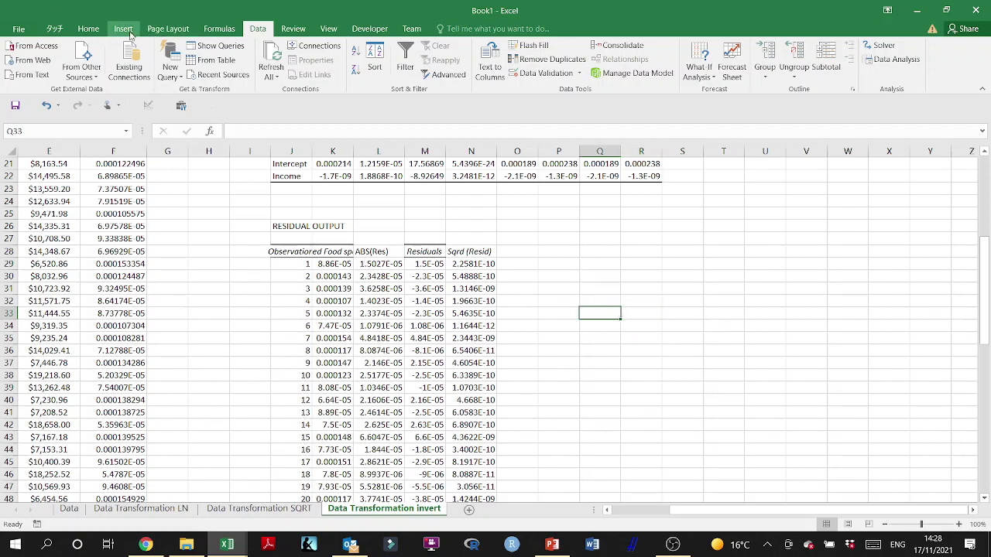
Step: Start a Regression with Sqrd (Resid) N28:N84 as Y and Income D4:D60 as X
{"action": "left_click", "coordinate": [886, 62]}
{"action": "left_click", "coordinate": [892, 255]}
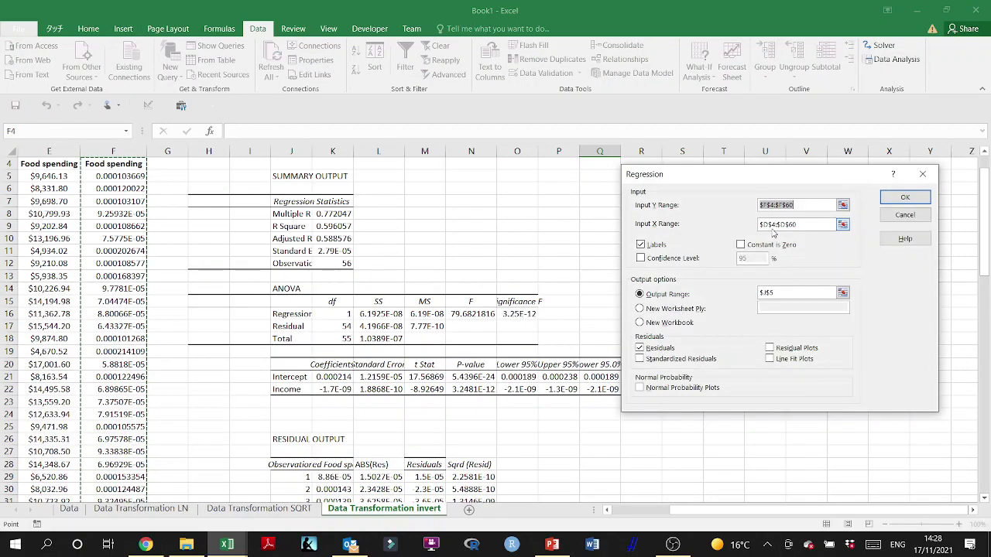
{"action": "left_click", "coordinate": [842, 293]}
{"action": "scroll", "coordinate": [486, 317], "scroll_direction": "down", "scroll_amount": 5}
{"action": "left_click", "coordinate": [479, 267]}
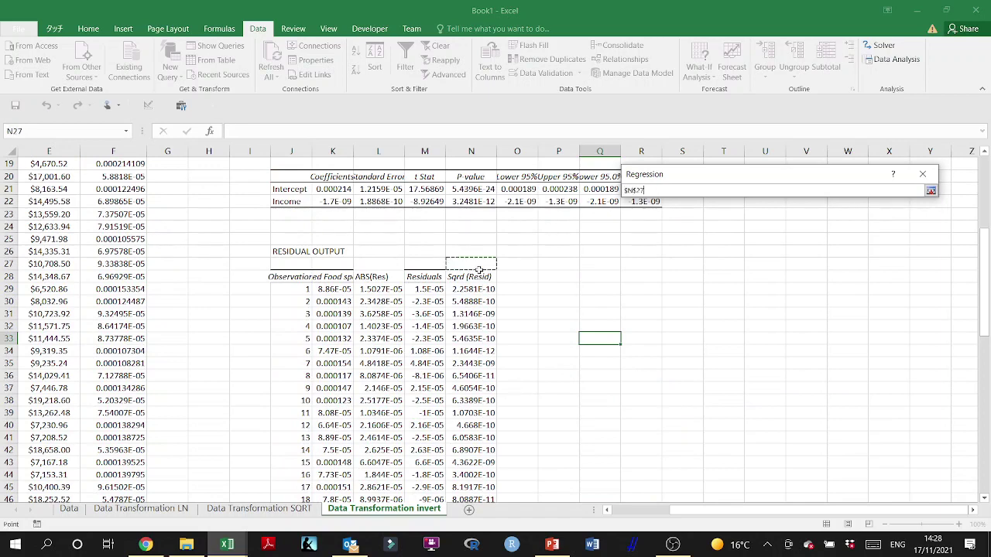
{"action": "left_click", "coordinate": [479, 276]}
{"action": "key", "text": "ctrl+shift+Down"}
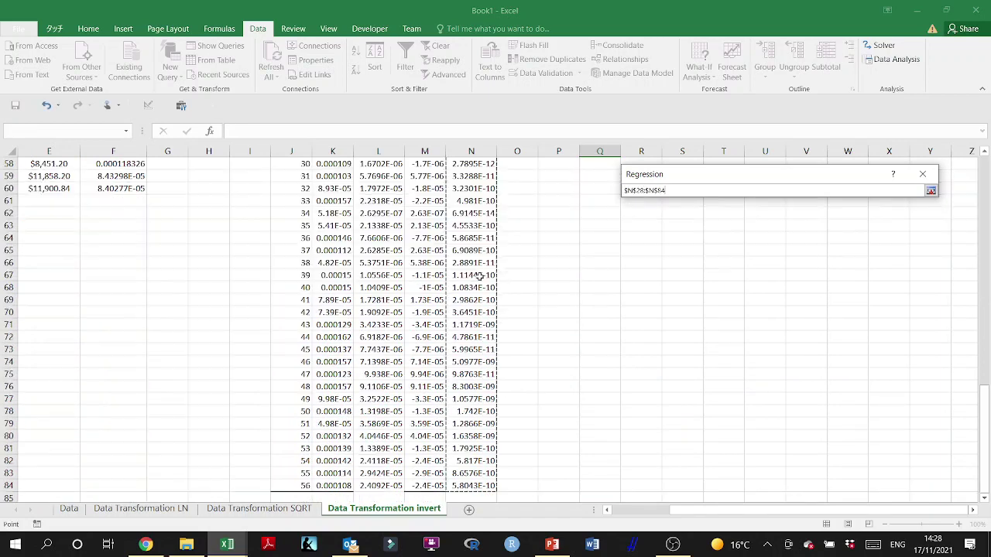
{"action": "key", "text": "Return"}
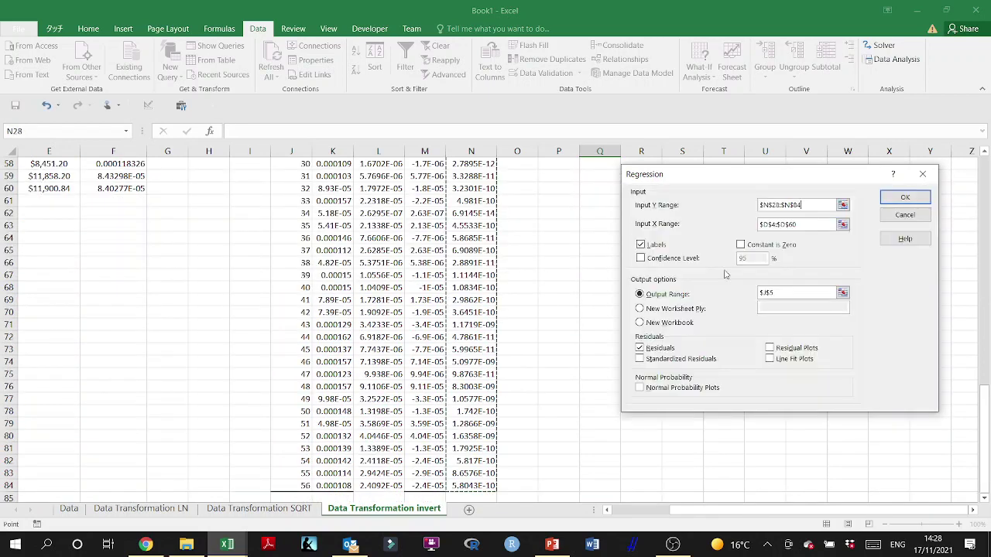
{"action": "left_click", "coordinate": [842, 224]}
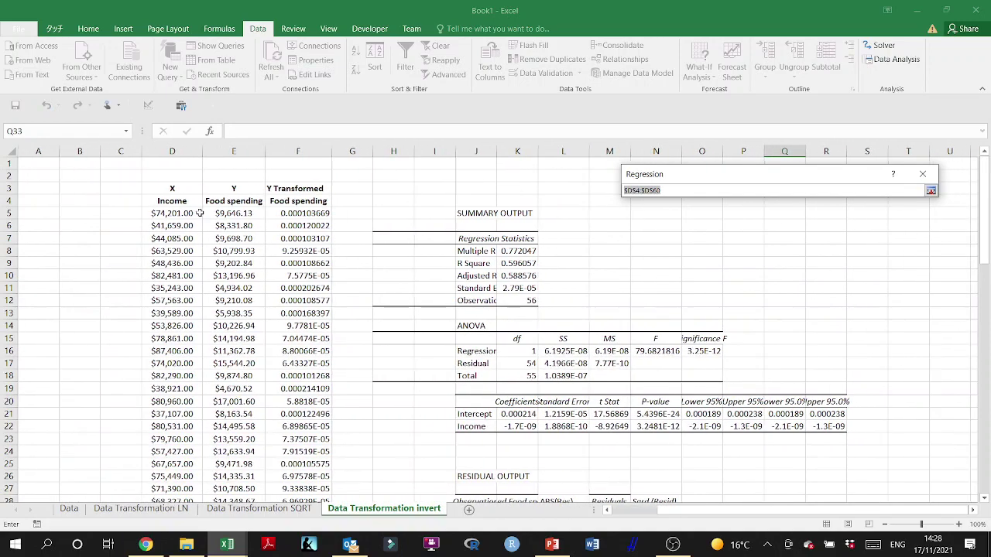
{"action": "left_click", "coordinate": [179, 201]}
{"action": "key", "text": "ctrl+shift+Down"}
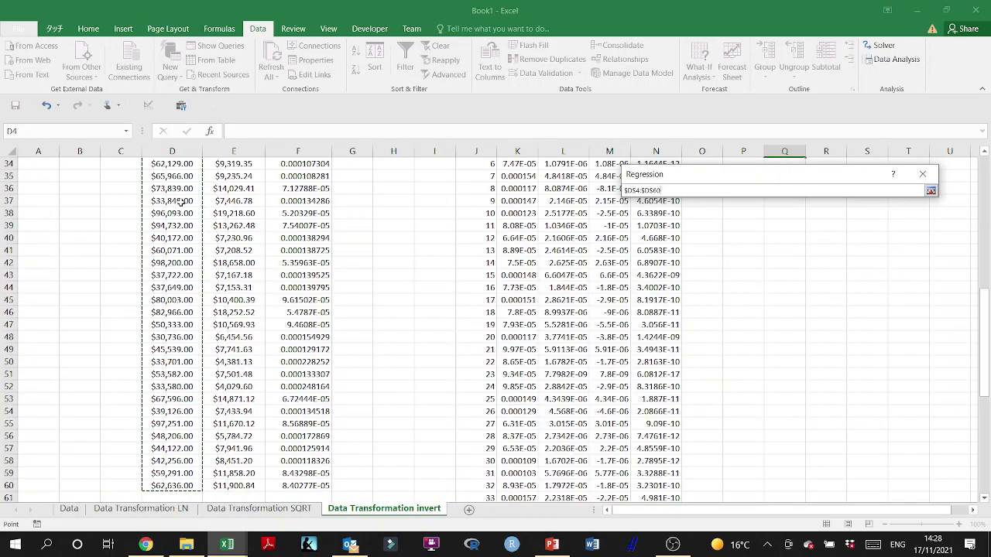
{"action": "key", "text": "Return"}
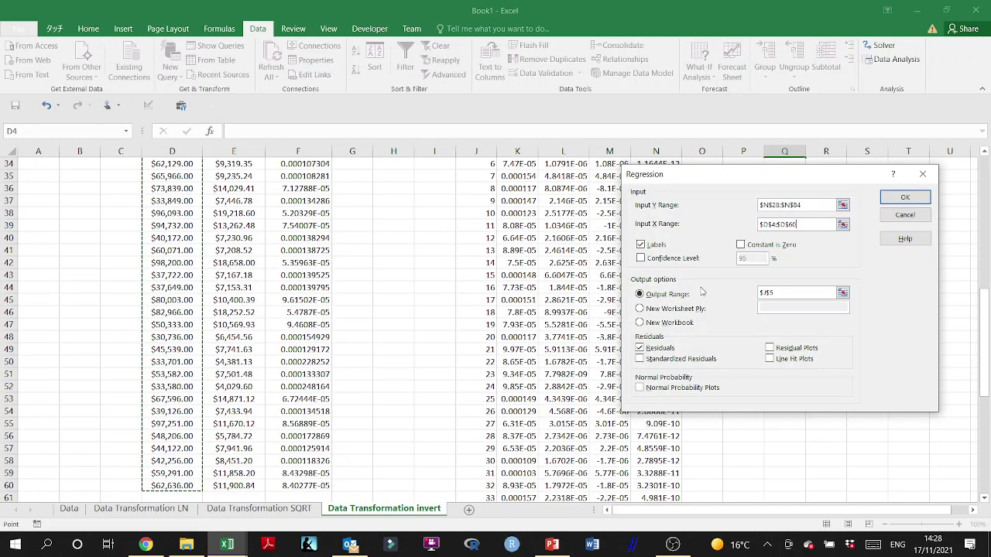
Step: Uncheck Residuals, set the output range to Q43, and run the regression
{"action": "left_click", "coordinate": [663, 348]}
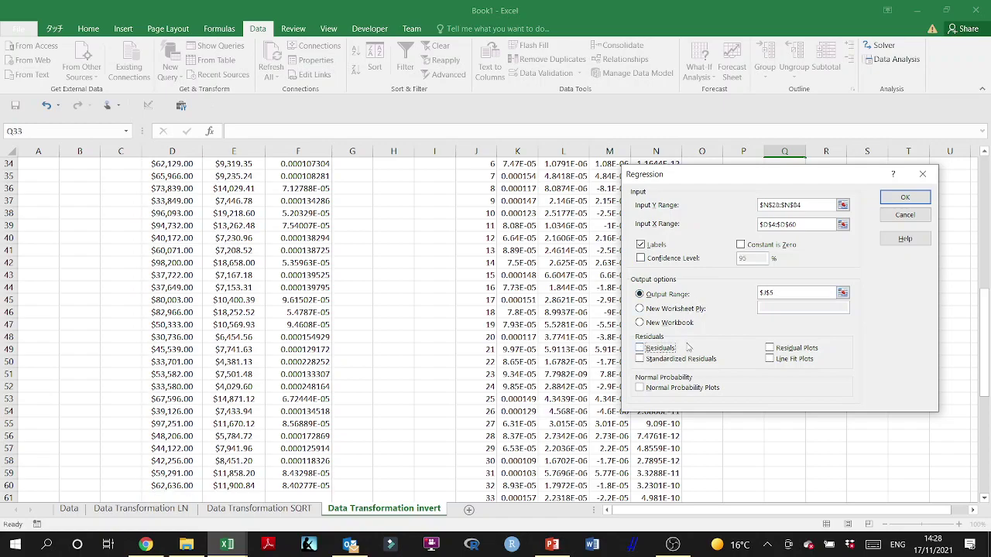
{"action": "left_click", "coordinate": [842, 292]}
{"action": "scroll", "coordinate": [722, 324], "scroll_direction": "down", "scroll_amount": 8}
{"action": "scroll", "coordinate": [722, 324], "scroll_direction": "right", "scroll_amount": 3}
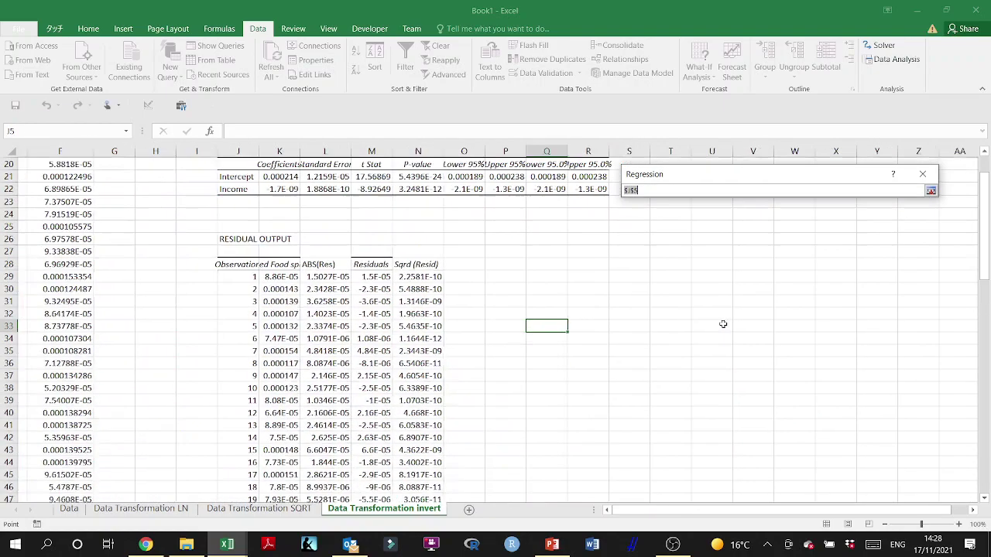
{"action": "left_click", "coordinate": [487, 327]}
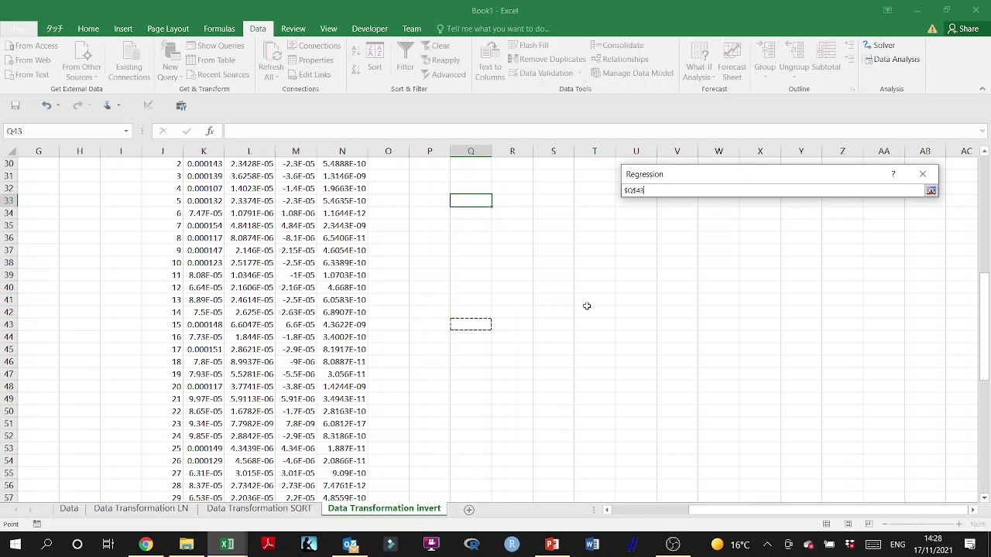
{"action": "left_click", "coordinate": [930, 190]}
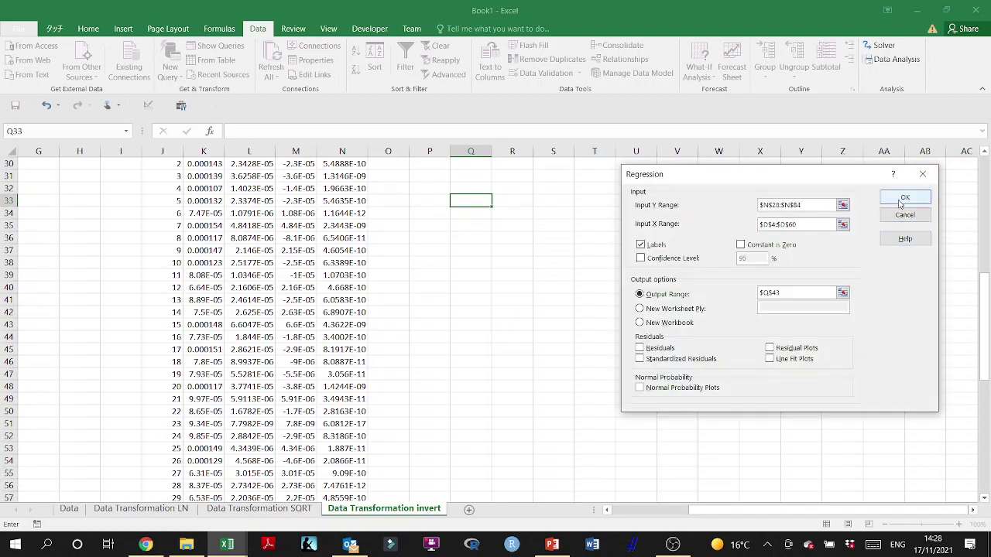
{"action": "left_click", "coordinate": [903, 198]}
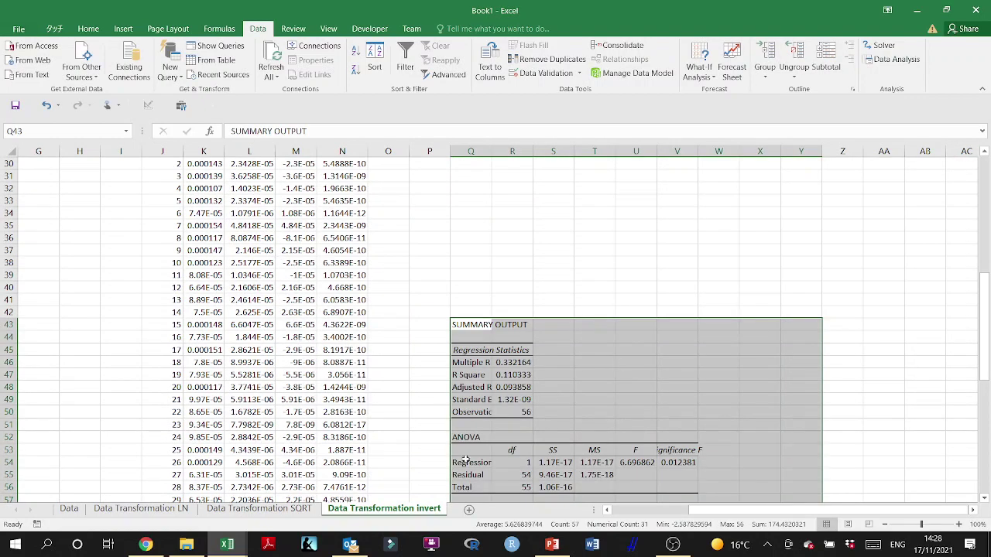
{"action": "left_click", "coordinate": [258, 508]}
Step: Copy the Chi square statistic and p value labels from the SQRT sheet to T47 on the invert sheet
{"action": "scroll", "coordinate": [681, 317], "scroll_direction": "down", "scroll_amount": 6}
{"action": "scroll", "coordinate": [681, 318], "scroll_direction": "right", "scroll_amount": 3}
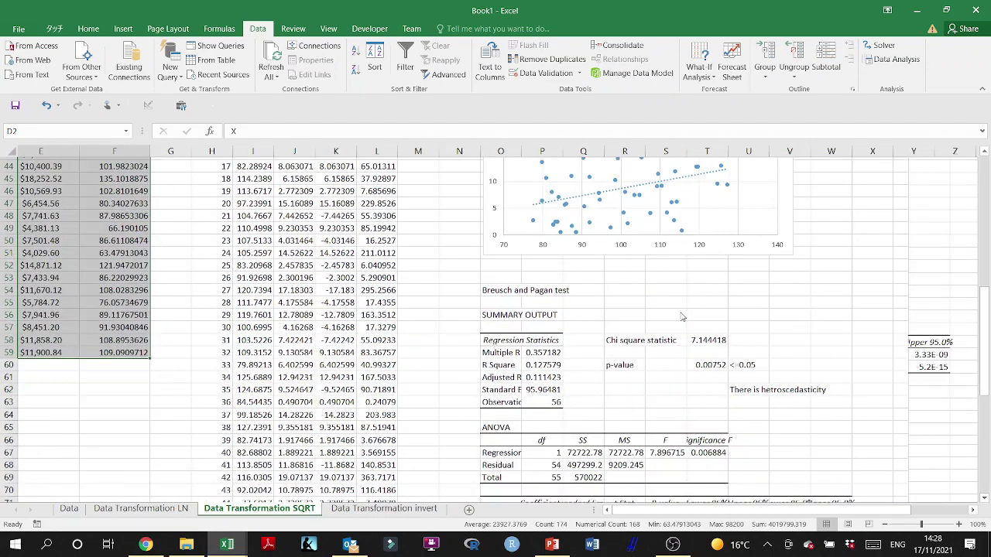
{"action": "left_click_drag", "start_coordinate": [490, 252], "coordinate": [579, 275]}
{"action": "key", "text": "ctrl+c"}
{"action": "left_click", "coordinate": [378, 511]}
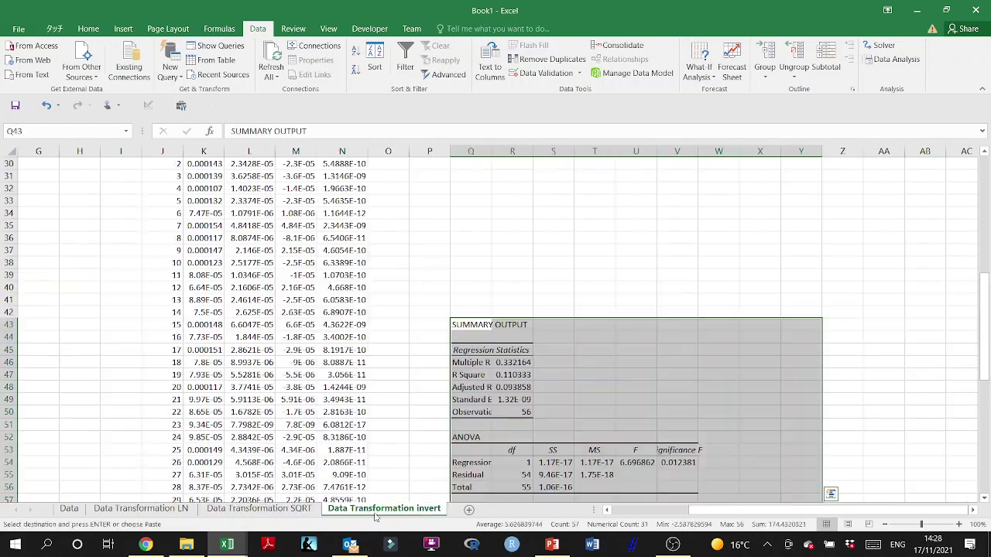
{"action": "left_click", "coordinate": [602, 372]}
{"action": "key", "text": "ctrl+v"}
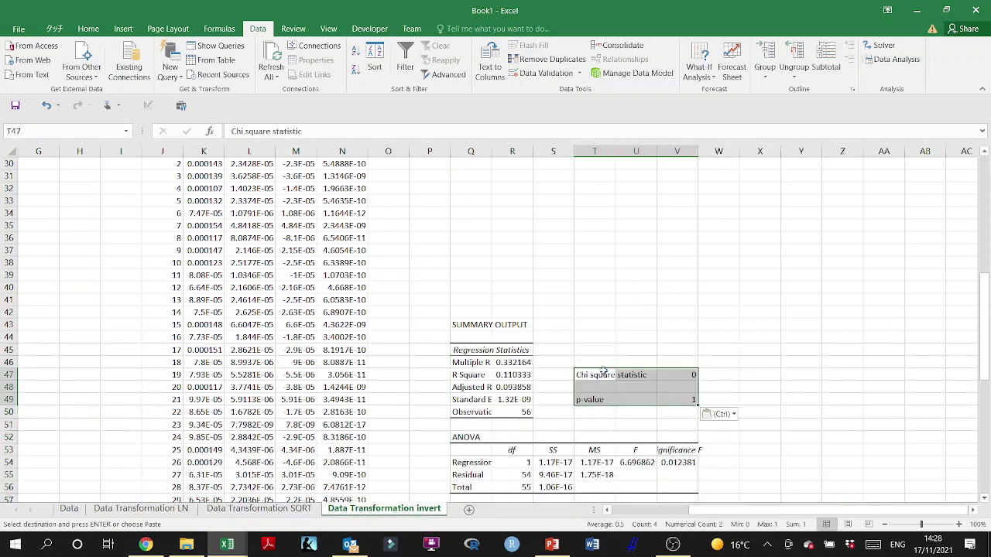
Step: Enter =R47*R50 in V47 and =CHISQ.DIST.RT(V47,R54) in V49
{"action": "left_click", "coordinate": [675, 374]}
{"action": "type", "text": "=R48*R52"}
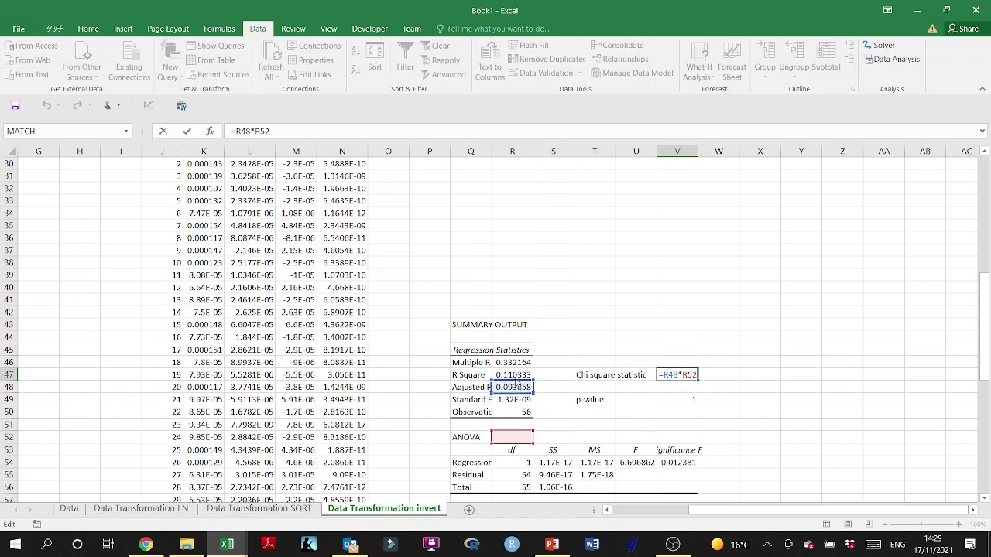
{"action": "left_click_drag", "start_coordinate": [515, 379], "coordinate": [516, 368]}
{"action": "left_click_drag", "start_coordinate": [515, 431], "coordinate": [517, 413]}
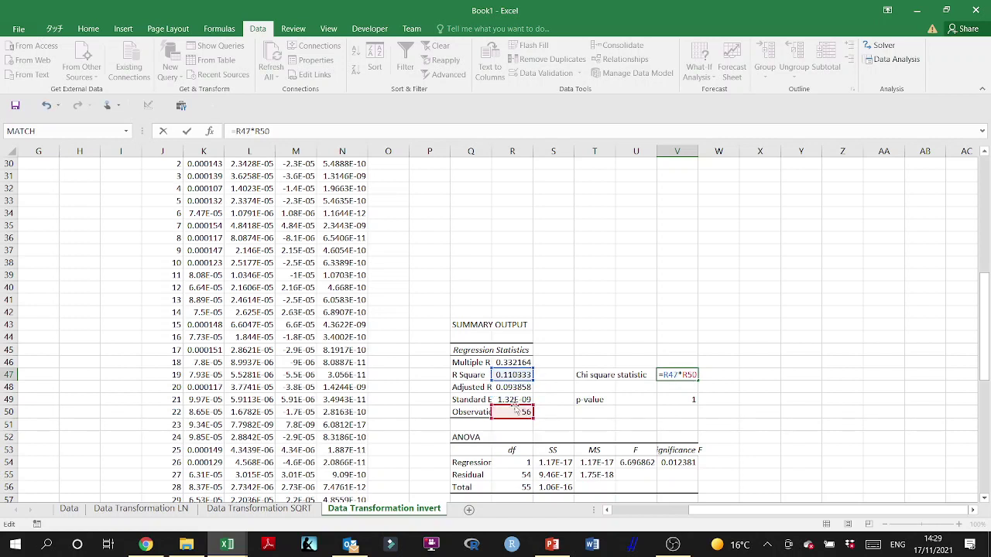
{"action": "key", "text": "Return"}
{"action": "left_click", "coordinate": [676, 399]}
{"action": "type", "text": "=CHISQ.DIST.RT(V47,R56)"}
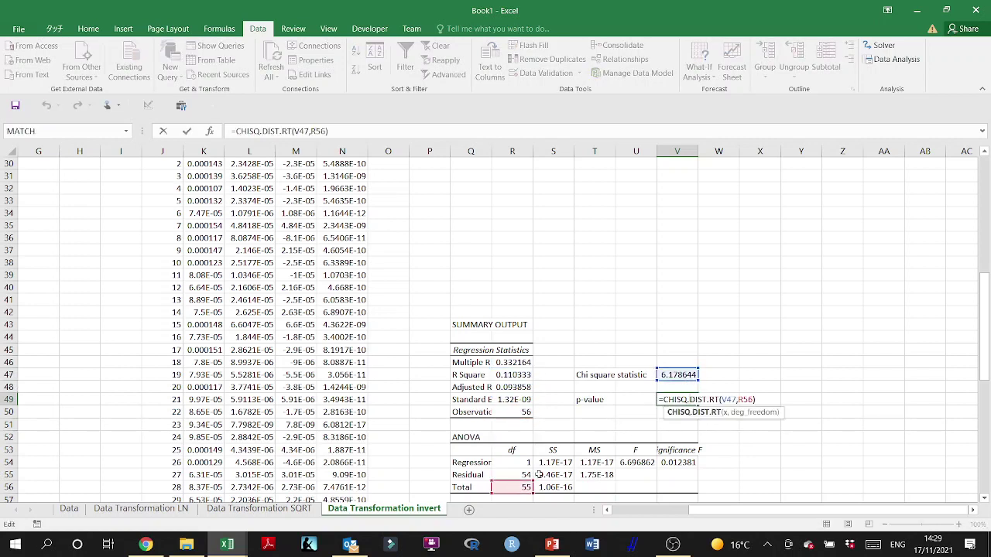
{"action": "left_click_drag", "start_coordinate": [520, 481], "coordinate": [517, 463]}
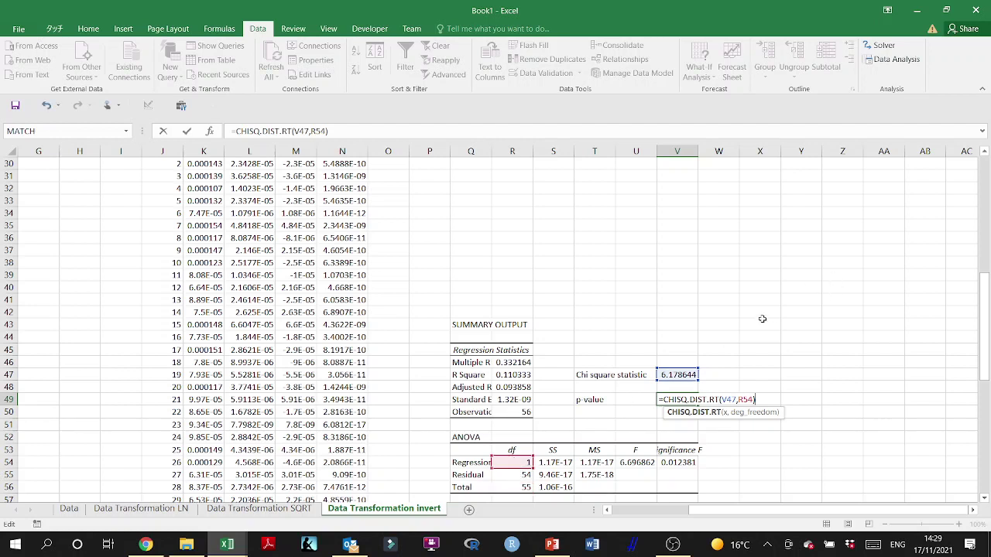
{"action": "key", "text": "Return"}
{"action": "left_click", "coordinate": [678, 399]}
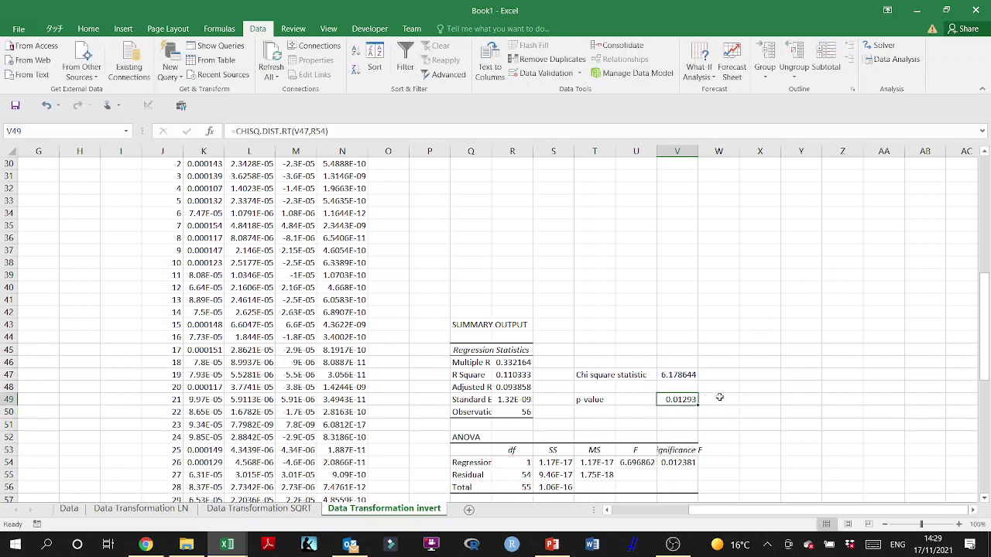
{"action": "left_click", "coordinate": [719, 397]}
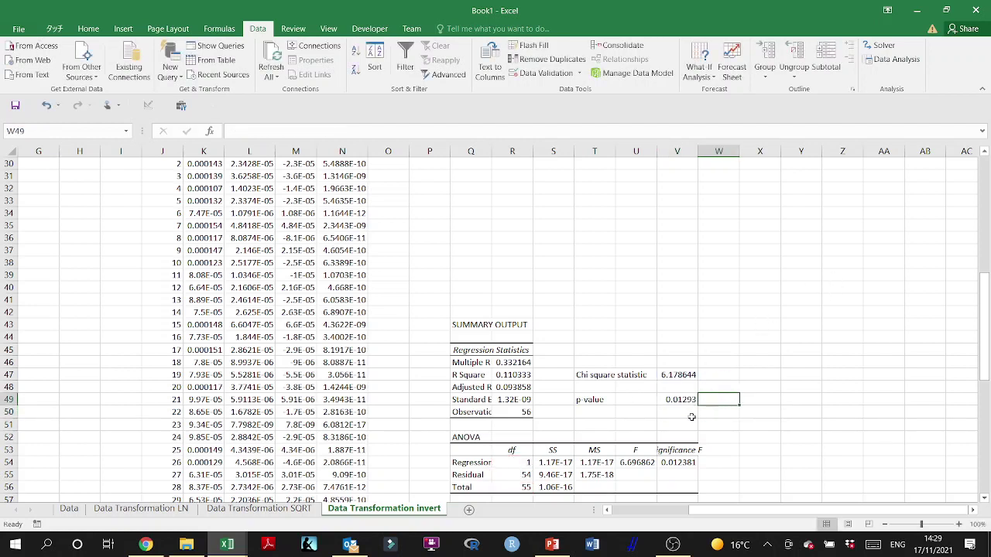
Step: Note 'There is Hetroscedasticity' in V51, '<= 0.05' in W49, and 'reject the null hypothesis (NO hetro)' in X49
{"action": "left_click", "coordinate": [691, 417]}
{"action": "left_click", "coordinate": [686, 424]}
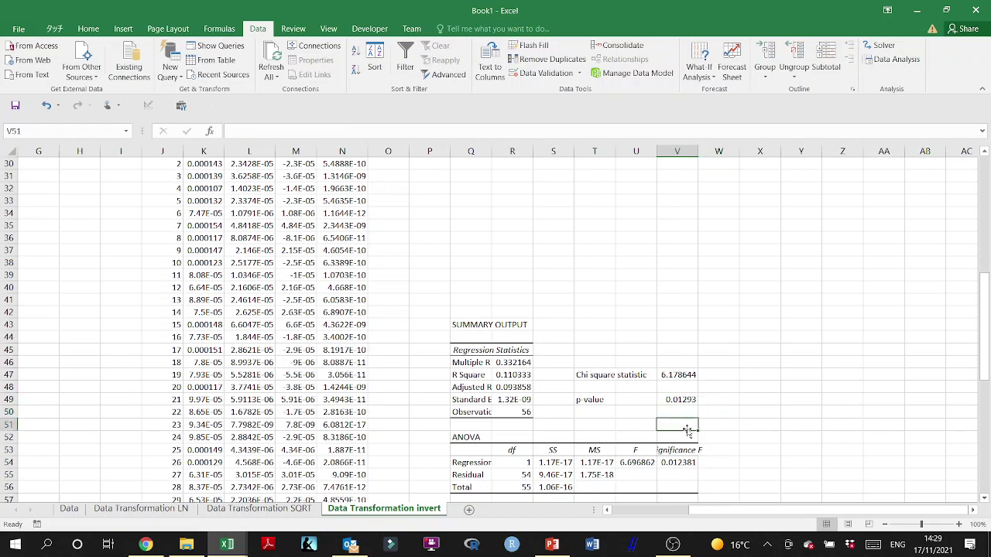
{"action": "type", "text": "There is Hetrosced"}
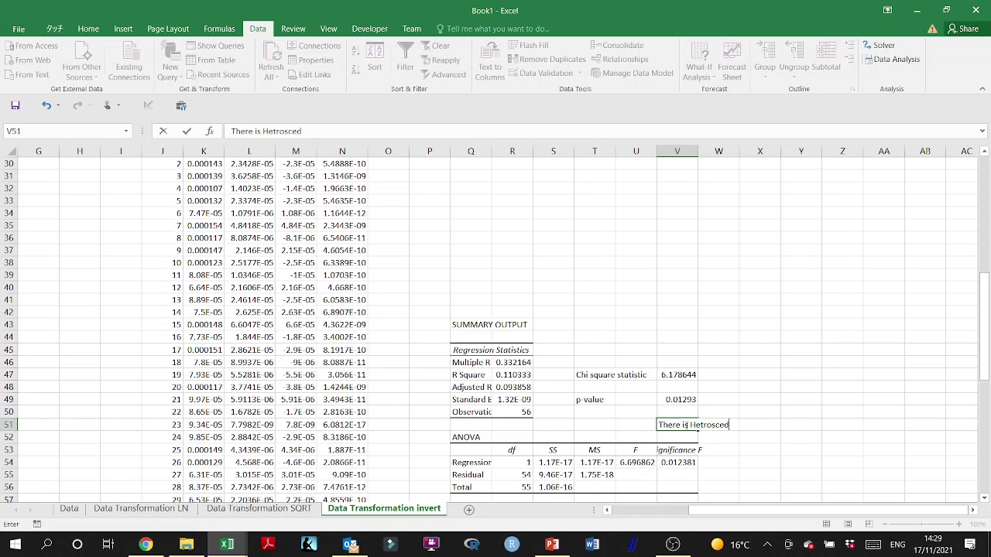
{"action": "type", "text": "asticity"}
{"action": "key", "text": "Return"}
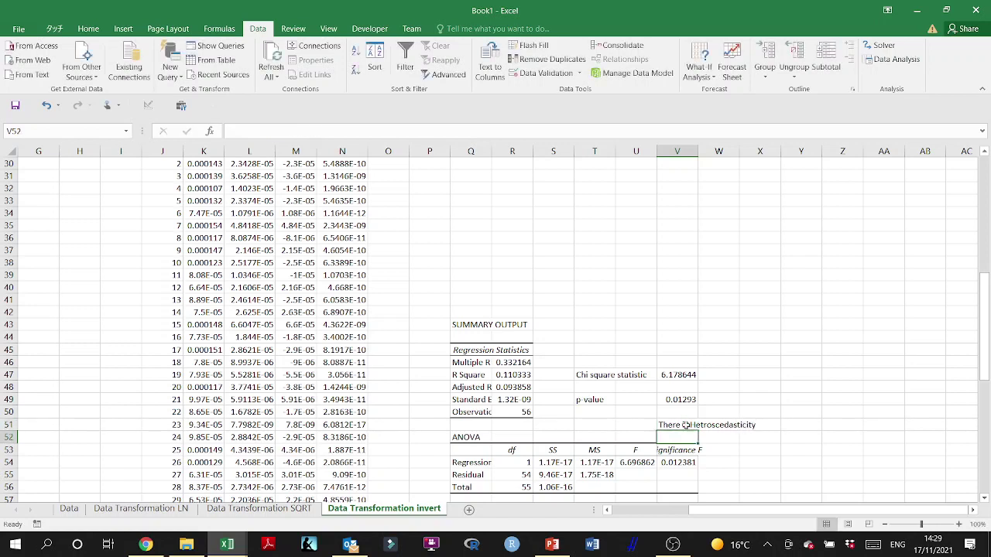
{"action": "left_click", "coordinate": [706, 398]}
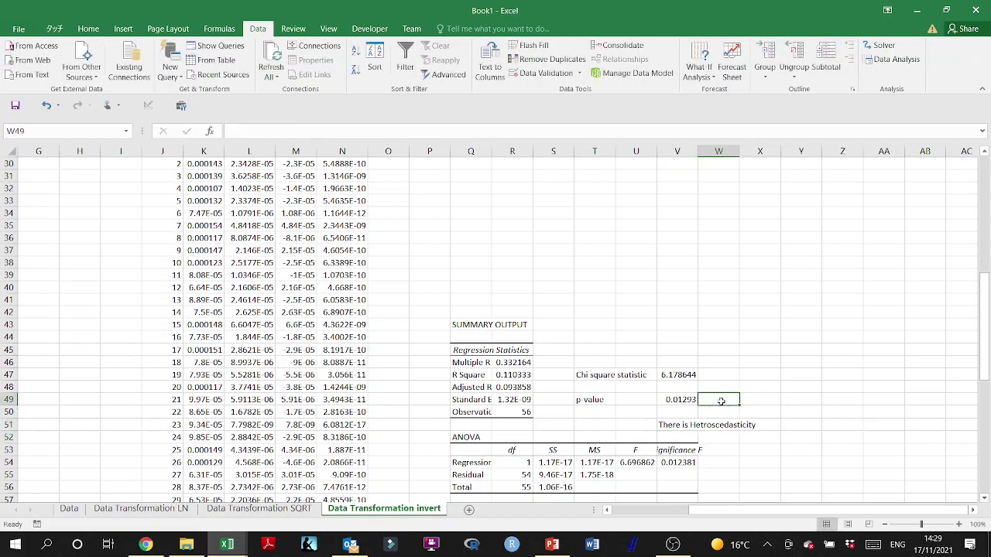
{"action": "type", "text": "<= 0.05"}
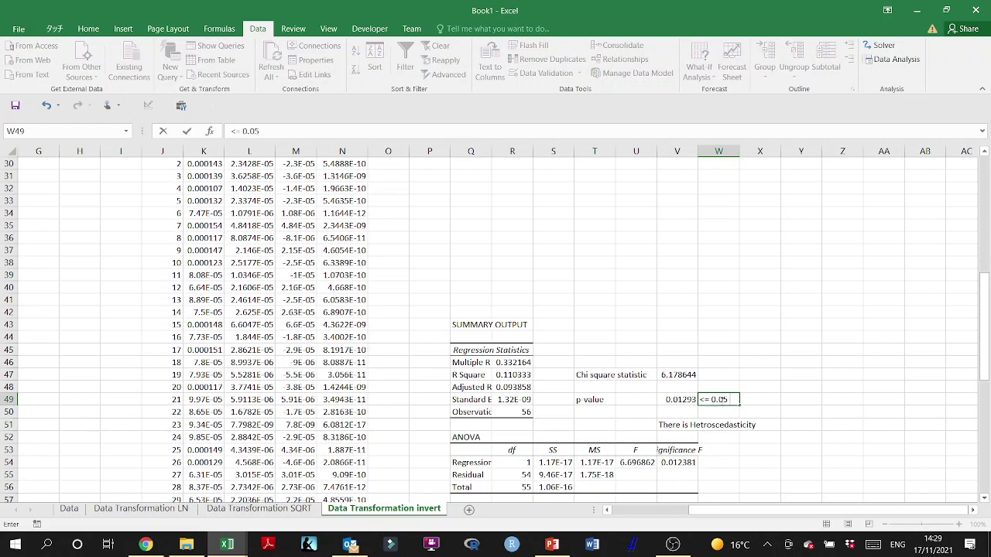
{"action": "key", "text": "Tab"}
{"action": "type", "text": "re"}
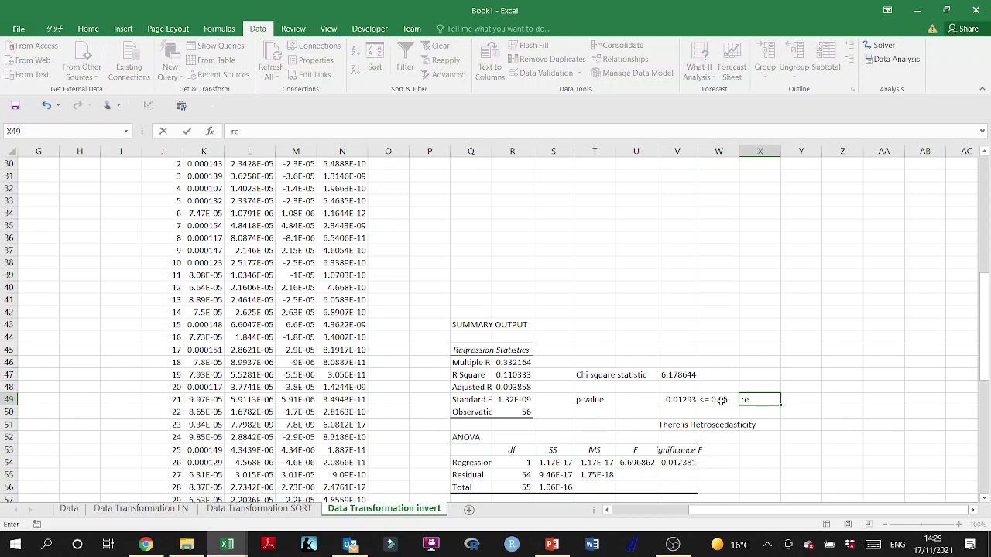
{"action": "type", "text": "ject the null hyp"}
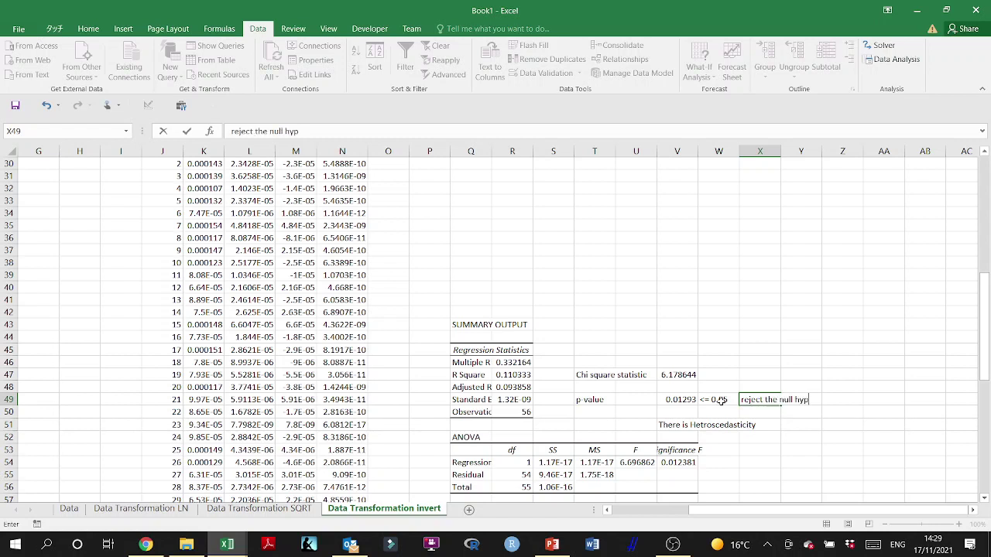
{"action": "type", "text": "othesis of"}
{"action": "type", "text": "(NO he"}
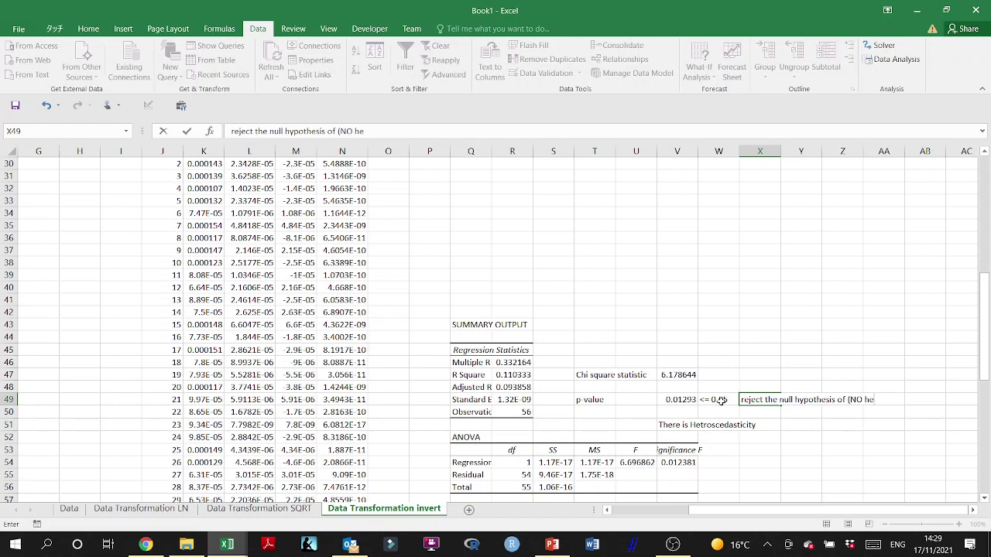
{"action": "type", "text": "tro)"}
{"action": "left_click", "coordinate": [845, 433]}
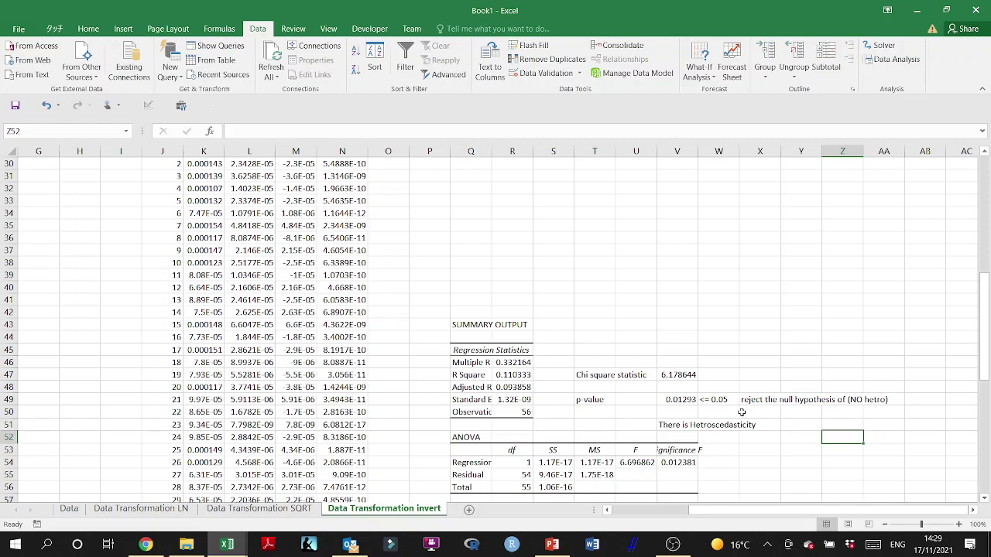
{"action": "scroll", "coordinate": [459, 270], "scroll_direction": "up", "scroll_amount": 10}
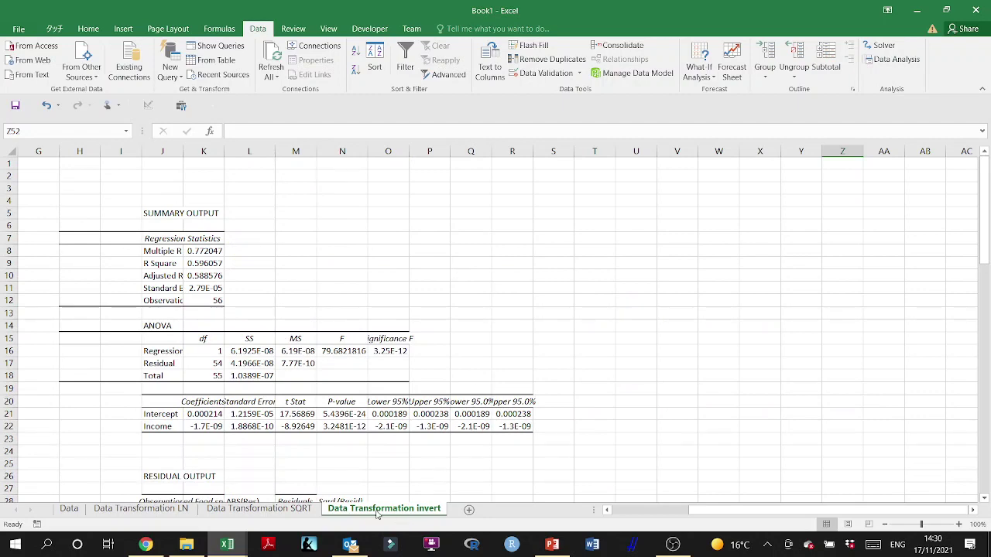
Step: On the Data Transformation LN sheet, centre column E and select the Skewness/Kurtosis block N30:Q33
{"action": "left_click", "coordinate": [259, 509]}
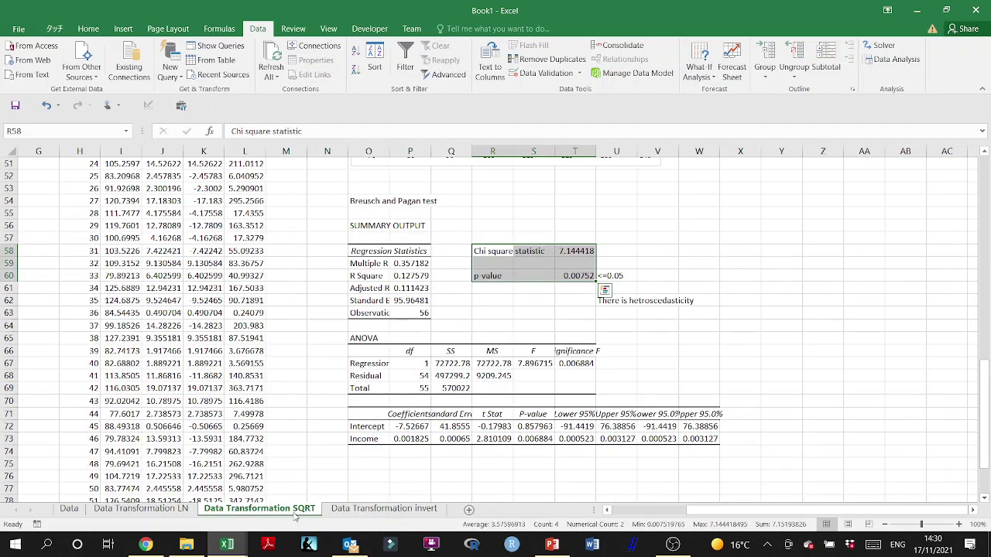
{"action": "scroll", "coordinate": [642, 279], "scroll_direction": "up", "scroll_amount": 16}
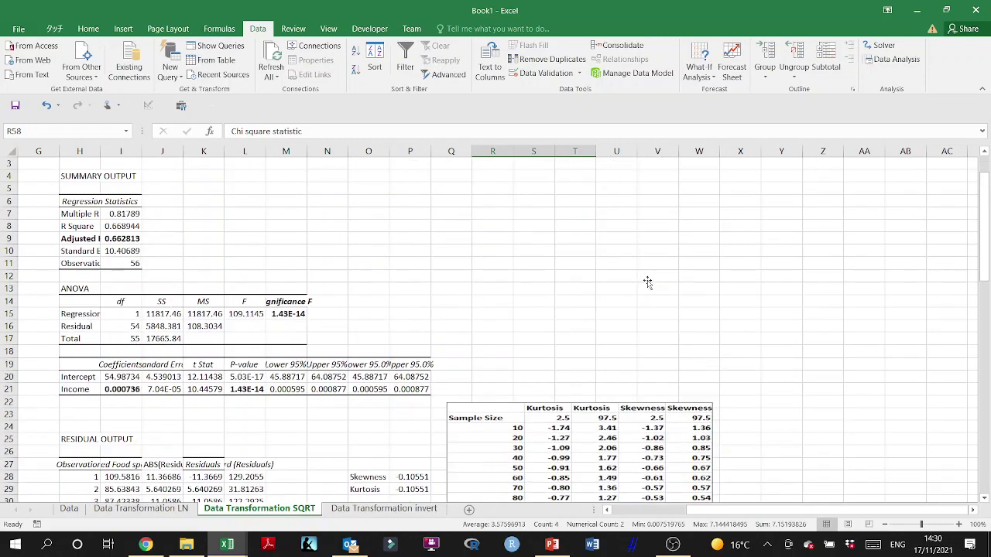
{"action": "left_click", "coordinate": [156, 510]}
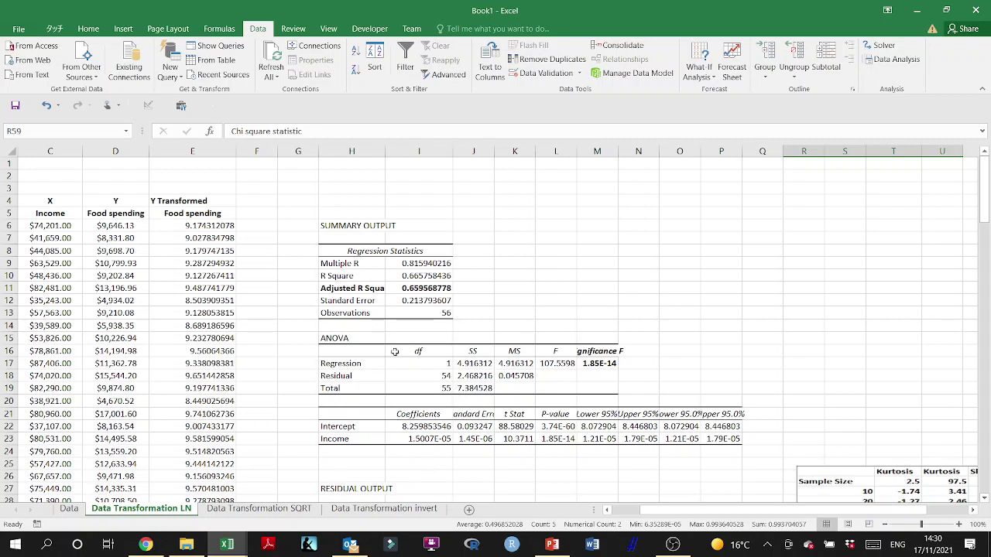
{"action": "left_click", "coordinate": [188, 147]}
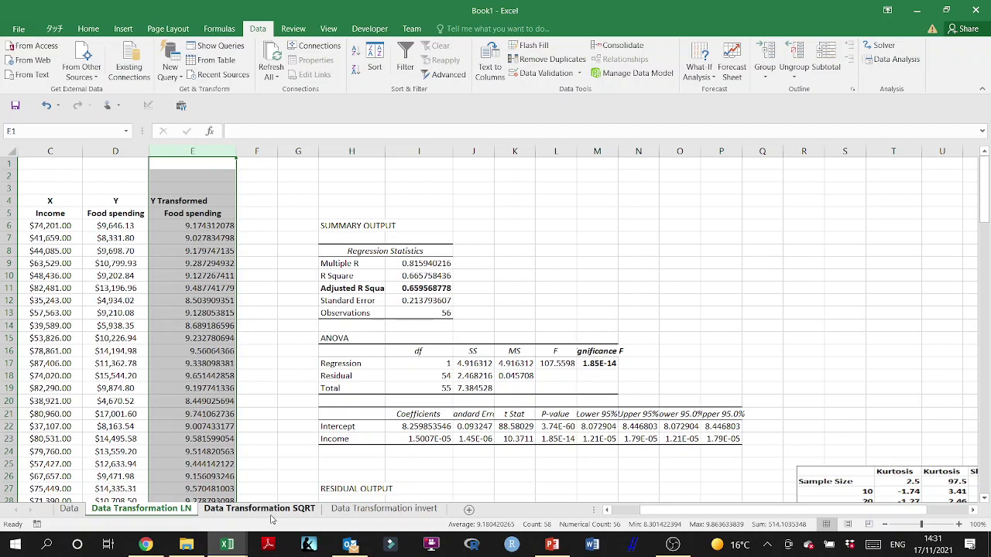
{"action": "left_click", "coordinate": [89, 28]}
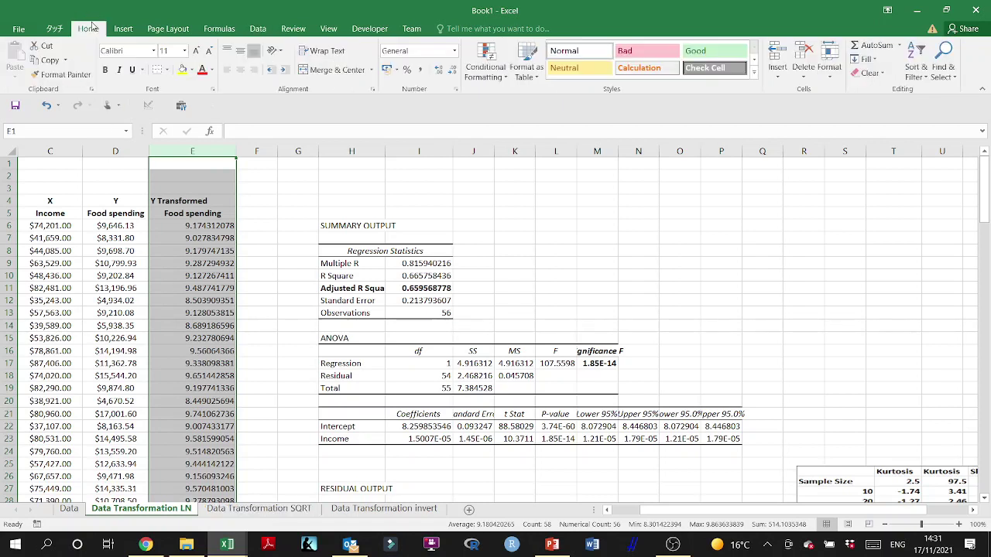
{"action": "left_click", "coordinate": [240, 69]}
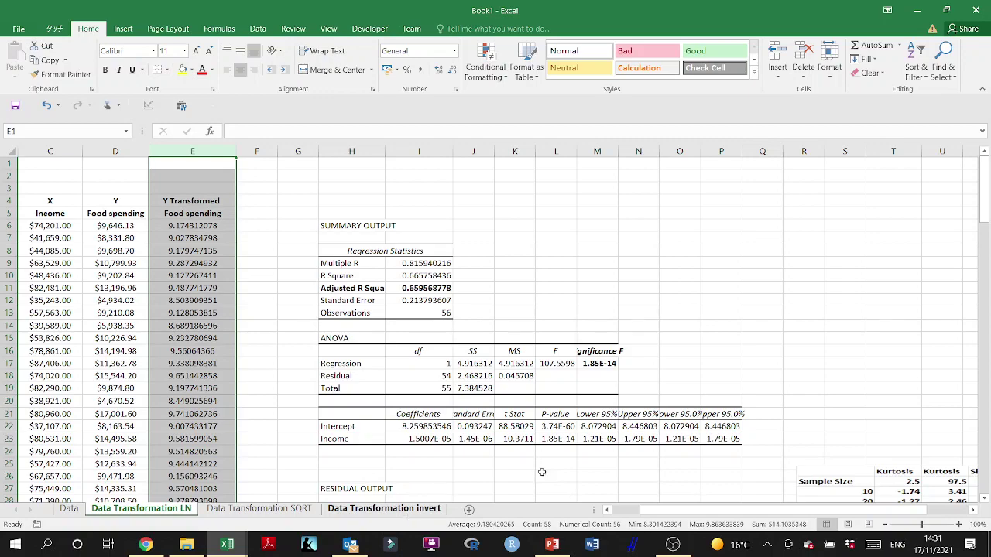
{"action": "scroll", "coordinate": [610, 335], "scroll_direction": "down", "scroll_amount": 6}
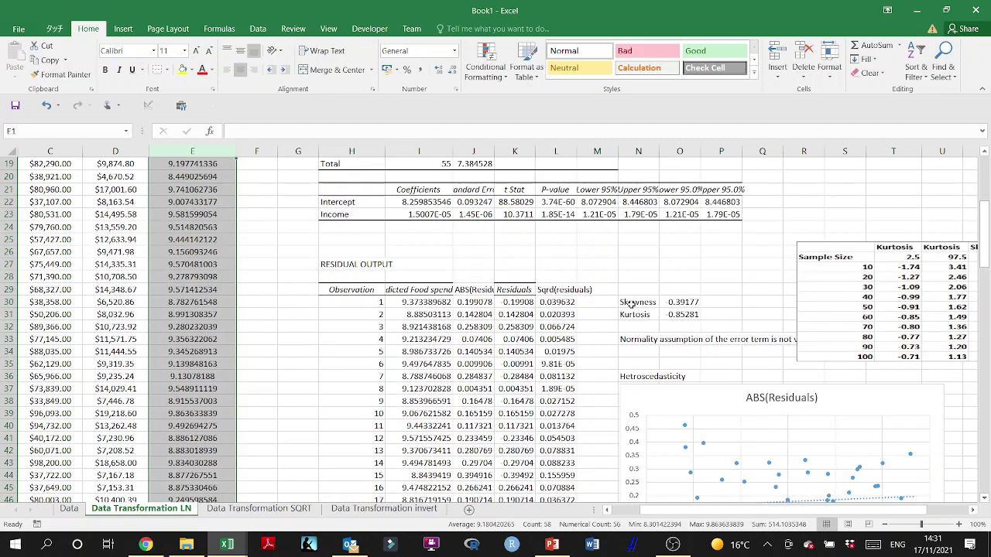
{"action": "left_click_drag", "start_coordinate": [628, 303], "coordinate": [749, 346]}
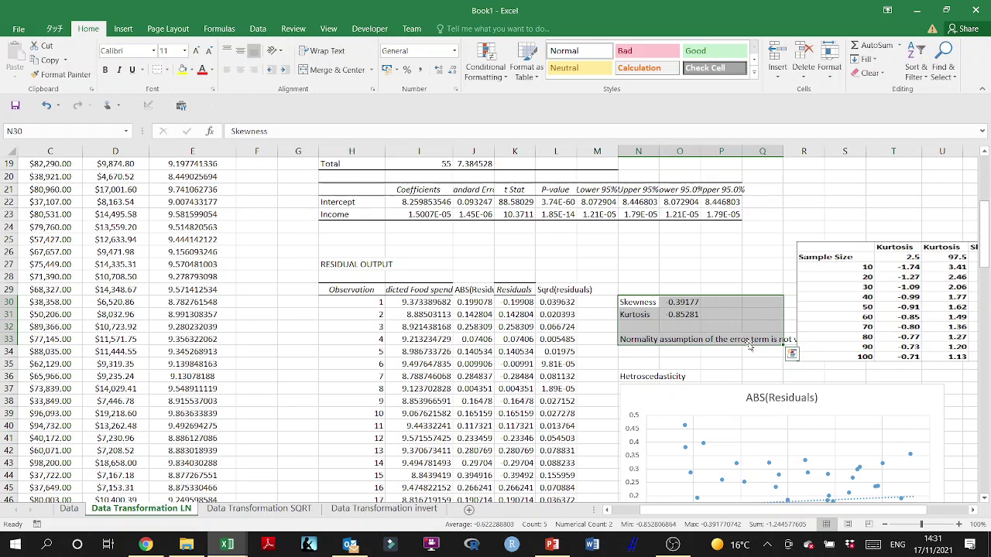
Step: Copy the Skewness and Kurtosis block from the Data Transformation SQRT sheet
{"action": "left_click", "coordinate": [384, 509]}
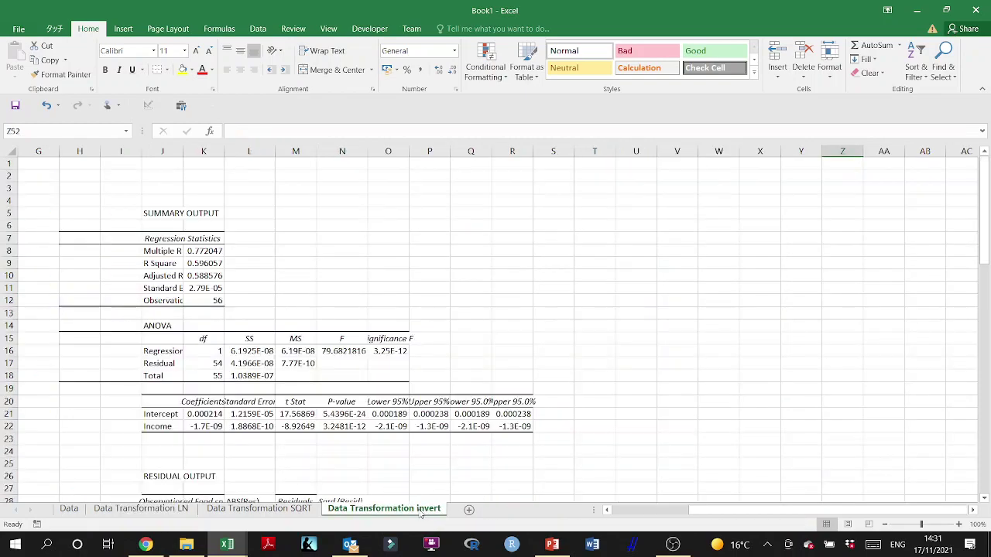
{"action": "scroll", "coordinate": [389, 289], "scroll_direction": "left", "scroll_amount": 3}
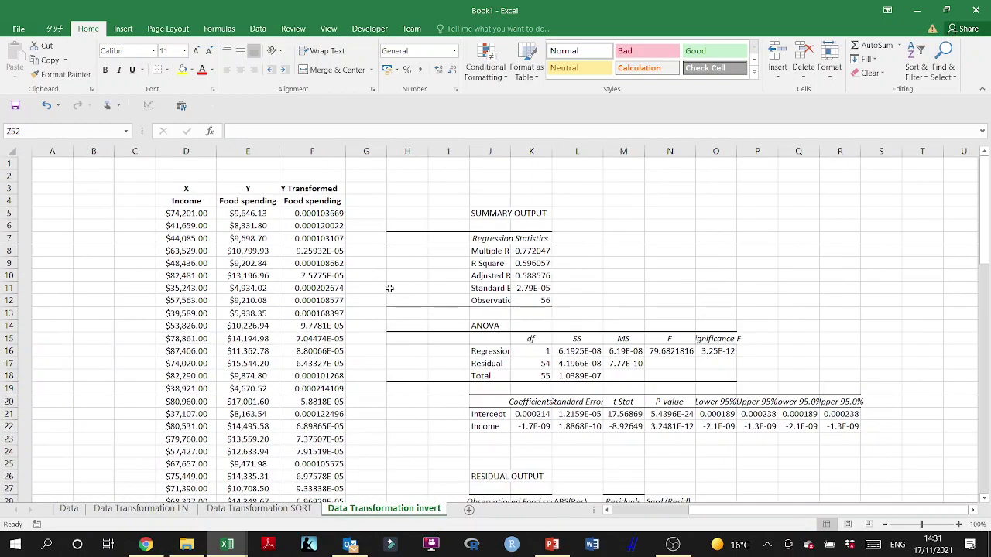
{"action": "left_click", "coordinate": [263, 508]}
{"action": "scroll", "coordinate": [472, 399], "scroll_direction": "down", "scroll_amount": 15}
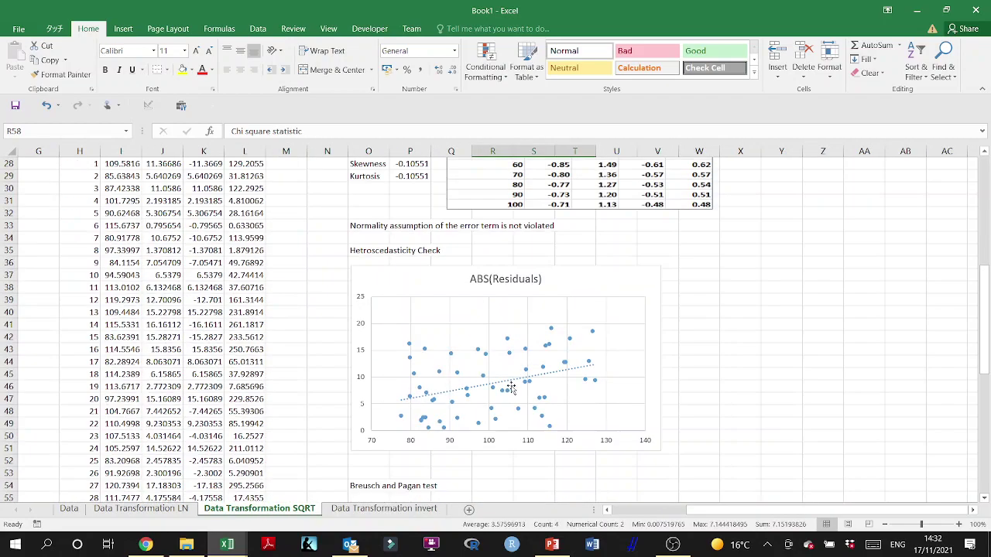
{"action": "scroll", "coordinate": [511, 385], "scroll_direction": "up", "scroll_amount": 9}
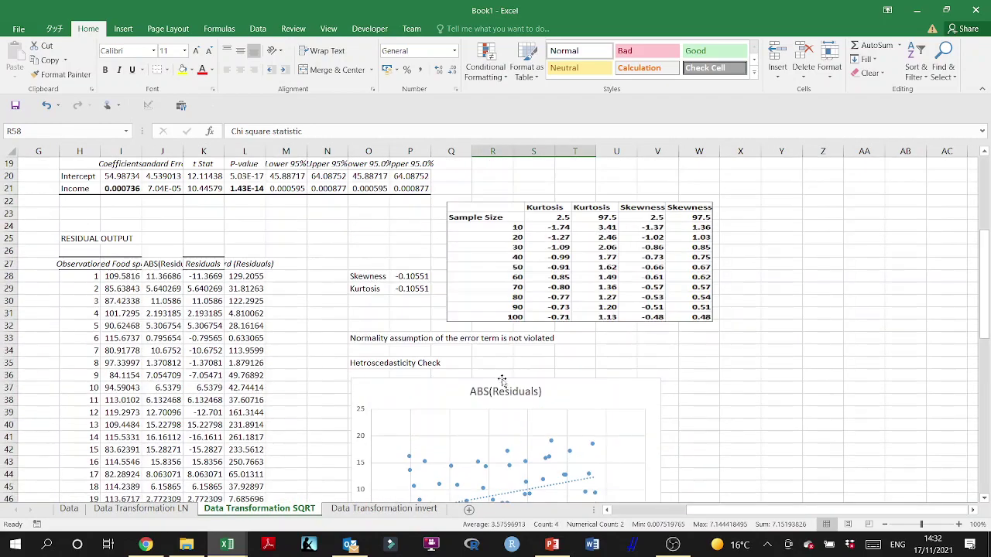
{"action": "left_click_drag", "start_coordinate": [369, 276], "coordinate": [429, 285]}
{"action": "key", "text": "ctrl+c"}
Step: Return to the Data Transformation invert sheet with its residual output in view
{"action": "left_click", "coordinate": [358, 508]}
{"action": "scroll", "coordinate": [599, 302], "scroll_direction": "down", "scroll_amount": 10}
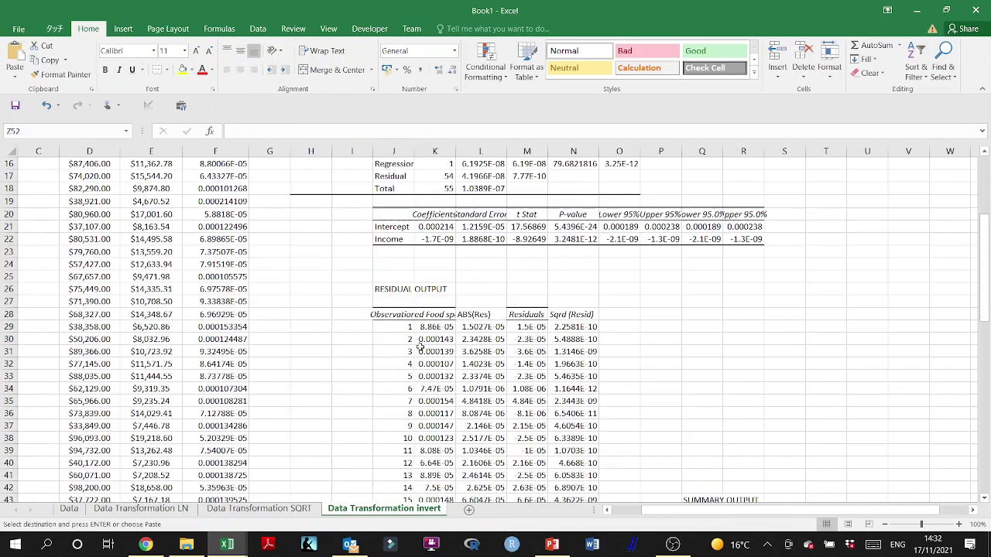
{"action": "scroll", "coordinate": [600, 302], "scroll_direction": "up", "scroll_amount": 3}
{"action": "scroll", "coordinate": [612, 259], "scroll_direction": "right", "scroll_amount": 3}
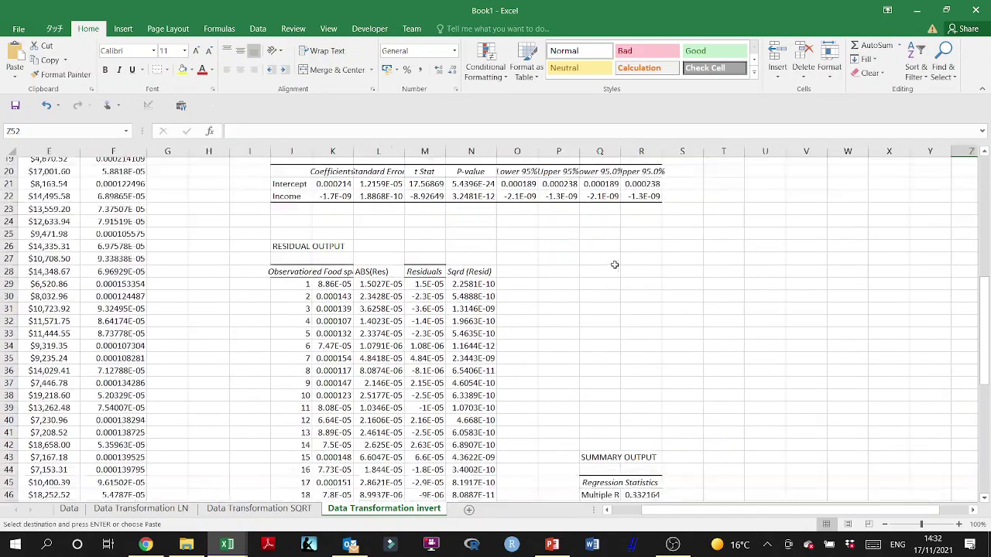
Step: Paste the Skewness and Kurtosis rows into Q29 and recommit the formulas in R29 and R30
{"action": "left_click", "coordinate": [546, 231]}
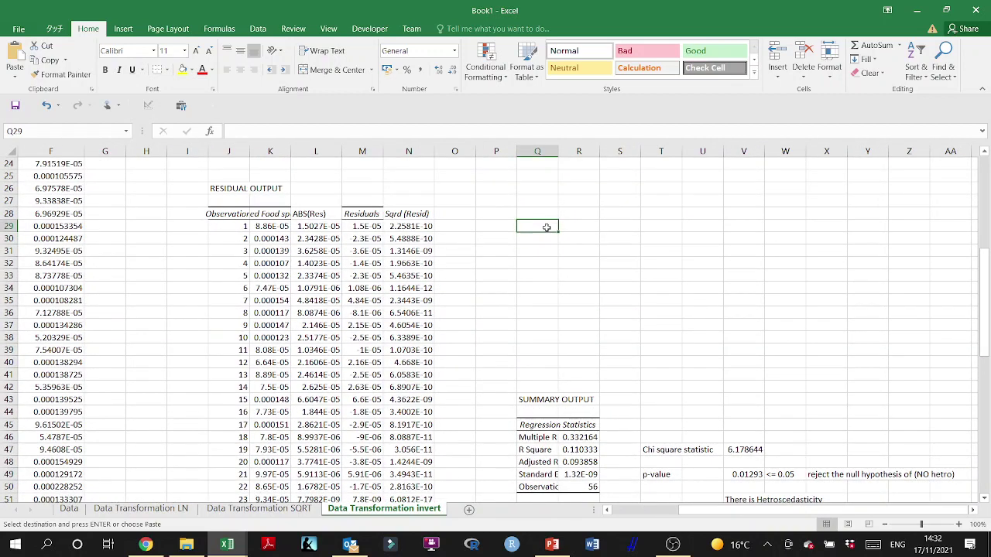
{"action": "key", "text": "ctrl+v"}
{"action": "double_click", "coordinate": [561, 227]}
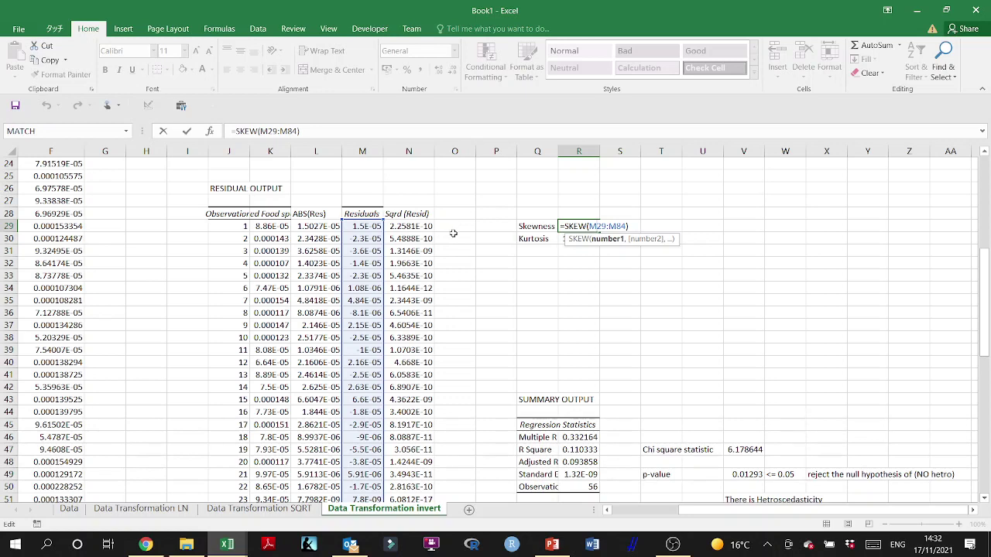
{"action": "key", "text": "Return"}
{"action": "double_click", "coordinate": [566, 238]}
{"action": "key", "text": "Return"}
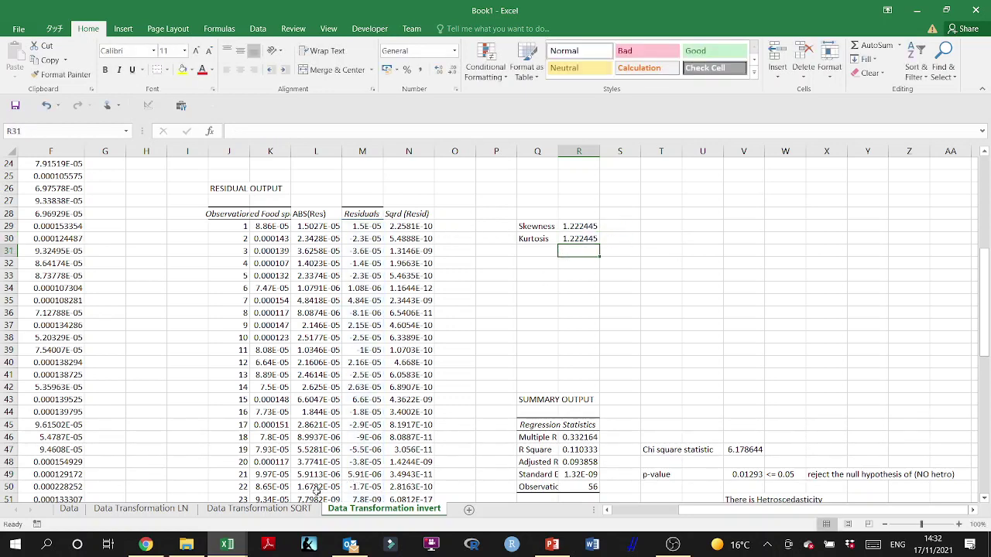
Step: Paste the kurtosis/skewness critical-value table from the SQRT sheet beside the statistics
{"action": "left_click", "coordinate": [271, 508]}
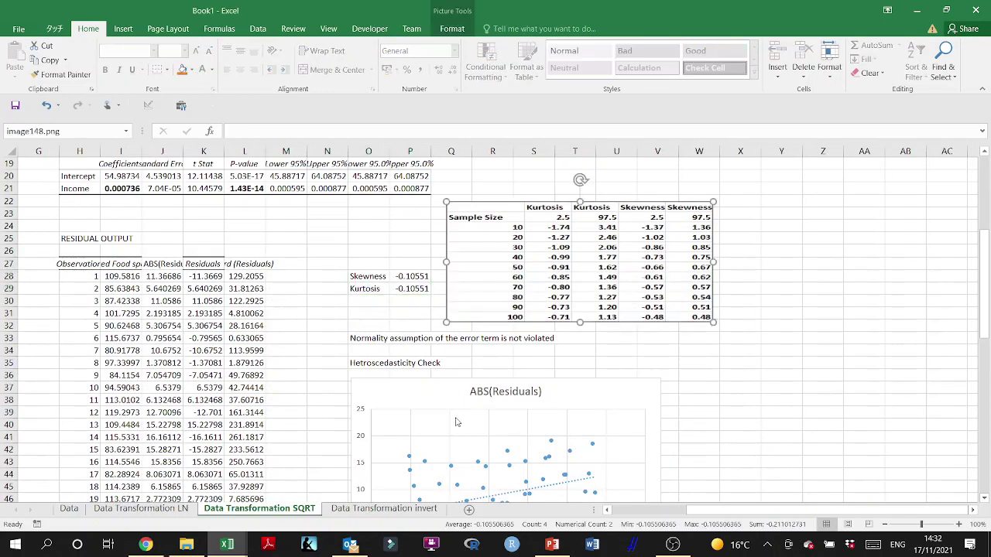
{"action": "left_click", "coordinate": [352, 512]}
{"action": "key", "text": "ctrl+v"}
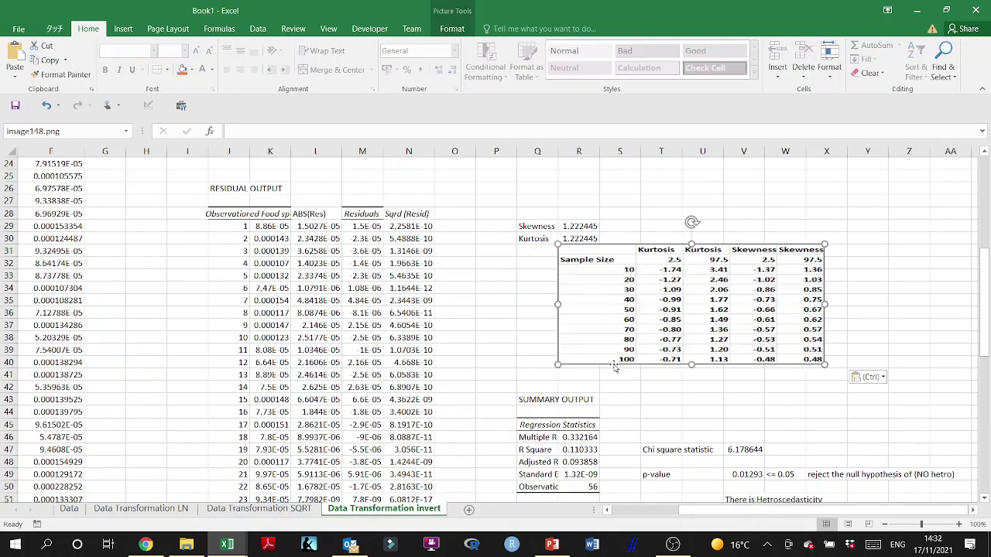
{"action": "left_click_drag", "start_coordinate": [670, 334], "coordinate": [664, 311]}
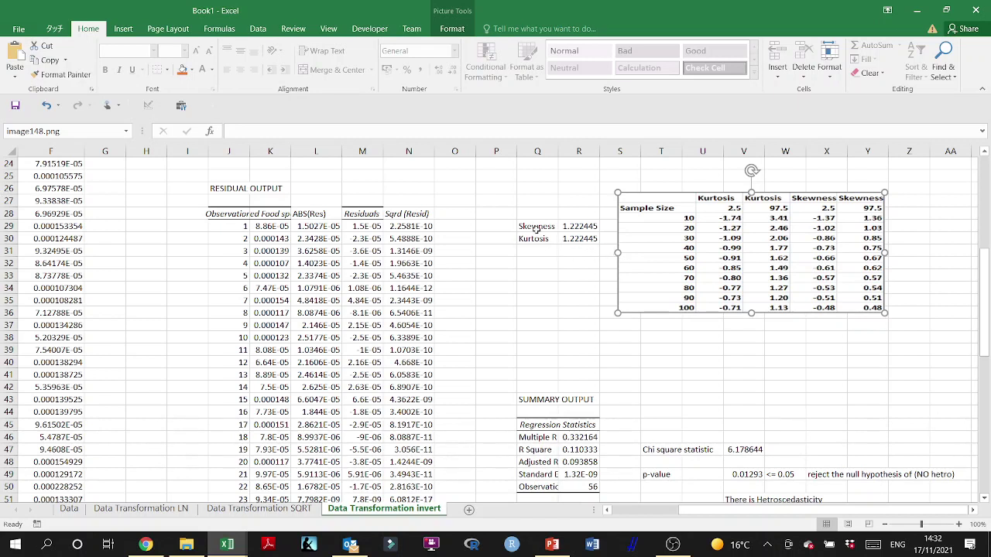
Step: Enter 'Normality assumption is violated' in Q32 and shift the critical-value table right
{"action": "left_click", "coordinate": [540, 268]}
{"action": "type", "text": "Nor"}
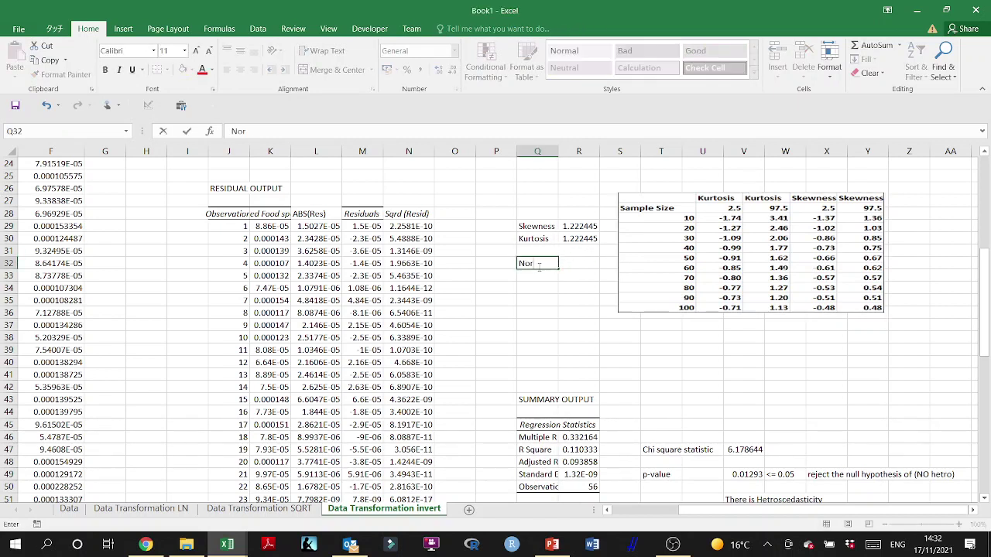
{"action": "type", "text": "mality assump"}
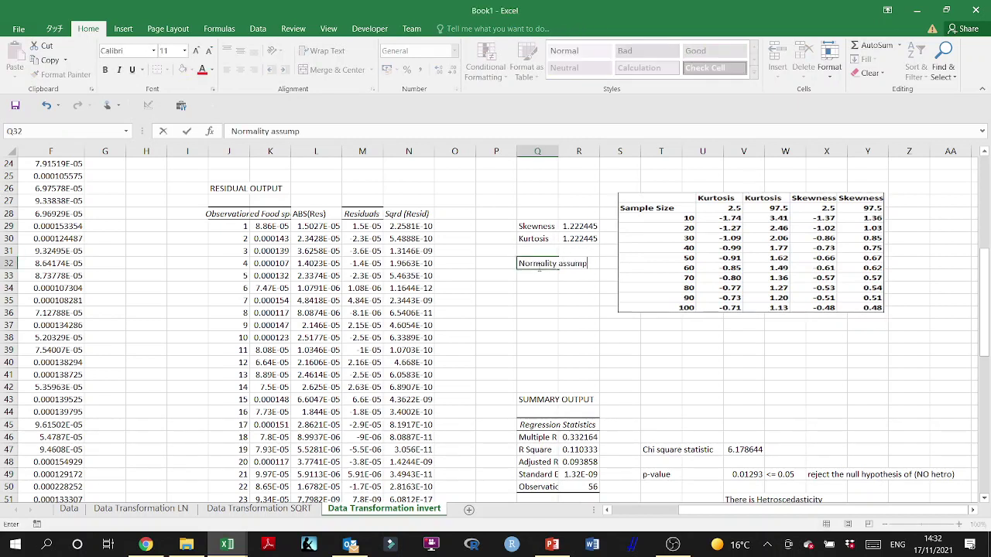
{"action": "type", "text": "tion is violated"}
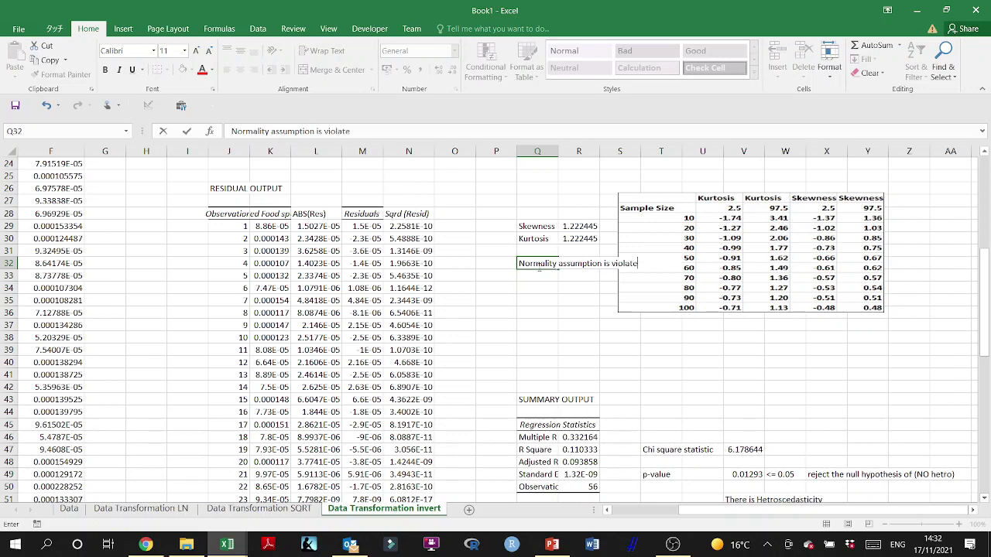
{"action": "key", "text": "Return"}
{"action": "left_click_drag", "start_coordinate": [610, 289], "coordinate": [649, 291]}
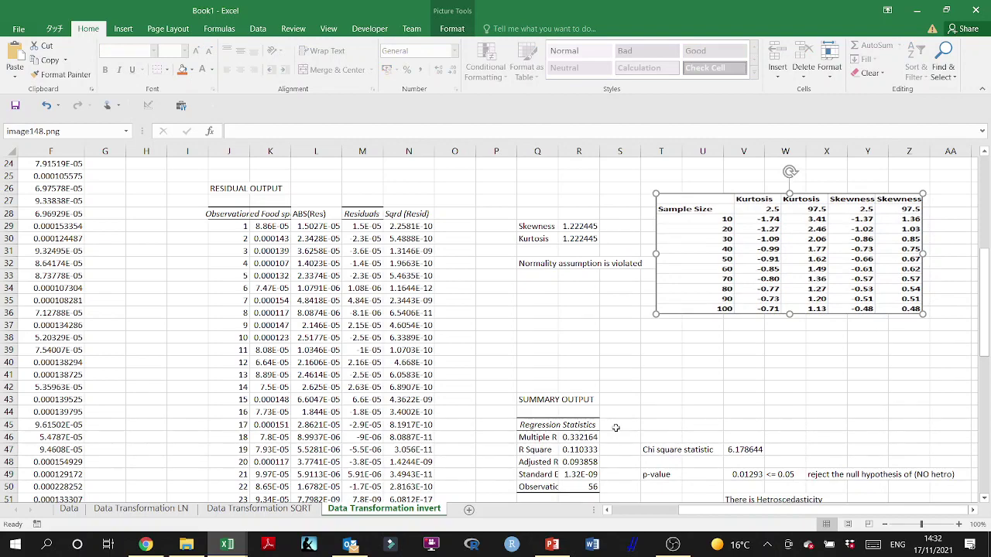
Step: Scroll around the invert sheet to review its completed results
{"action": "scroll", "coordinate": [616, 428], "scroll_direction": "down", "scroll_amount": 4}
{"action": "scroll", "coordinate": [750, 358], "scroll_direction": "up", "scroll_amount": 5}
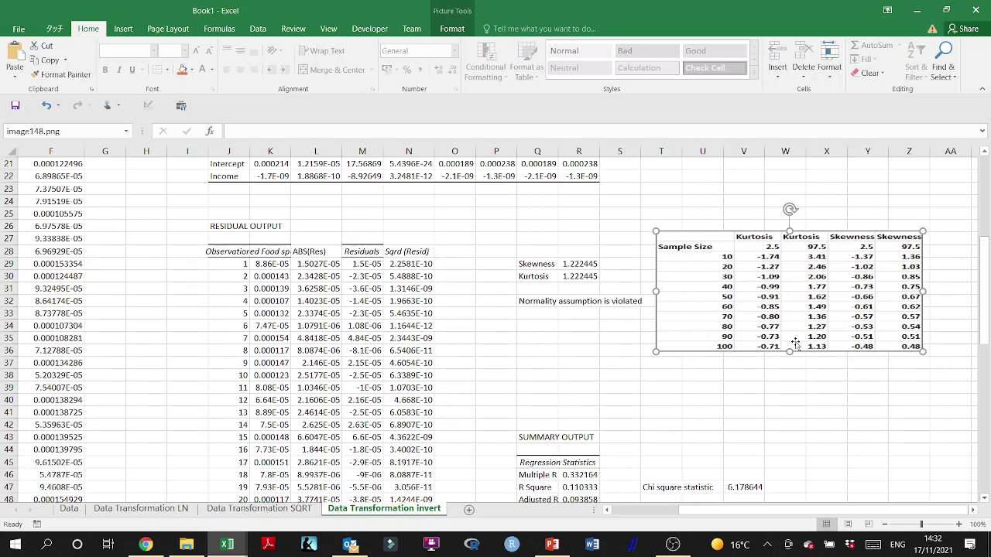
{"action": "scroll", "coordinate": [795, 343], "scroll_direction": "up", "scroll_amount": 7}
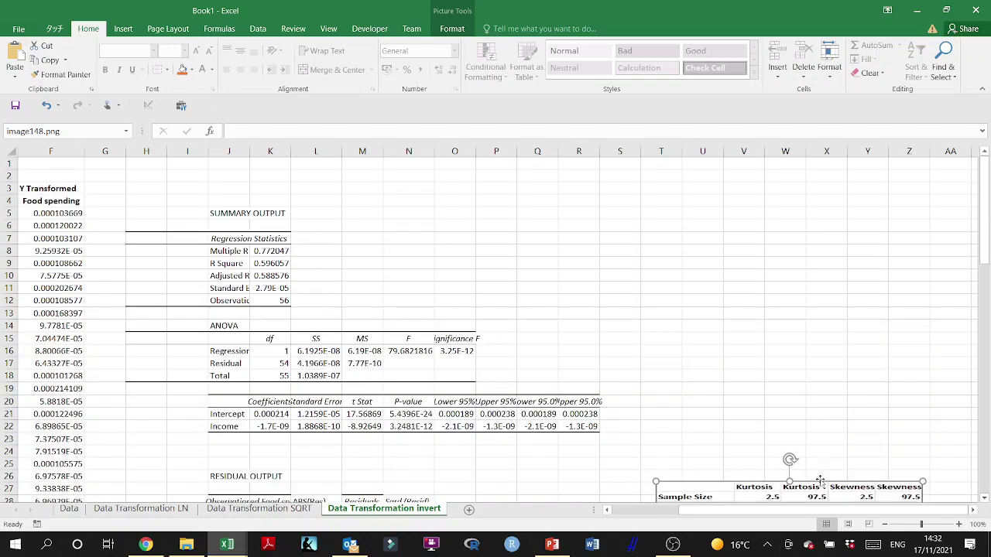
{"action": "scroll", "coordinate": [822, 516], "scroll_direction": "left", "scroll_amount": 3}
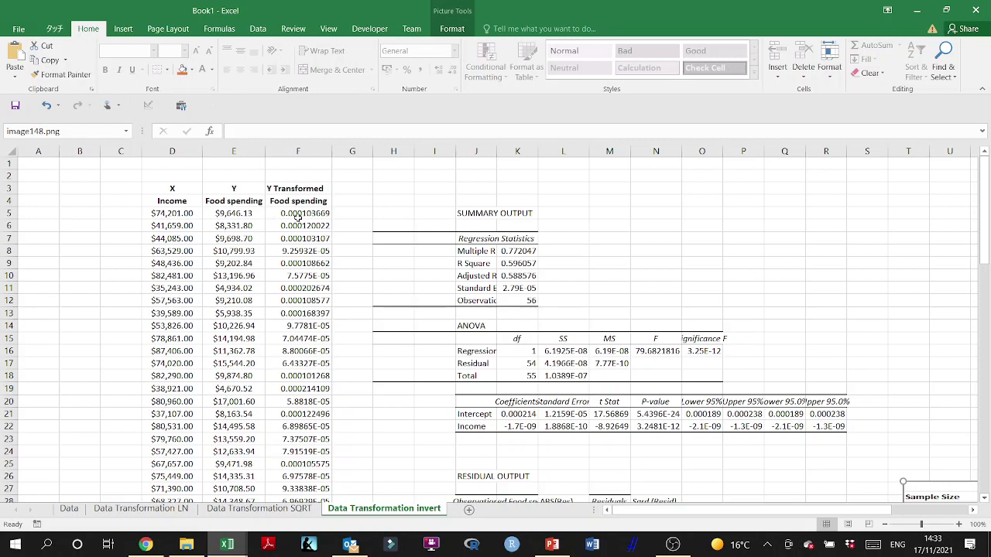
Step: Review the Data Transformation SQRT sheet's regression summary (R Square 0.668944) and residual output
{"action": "left_click", "coordinate": [273, 511]}
{"action": "scroll", "coordinate": [300, 282], "scroll_direction": "up", "scroll_amount": 6}
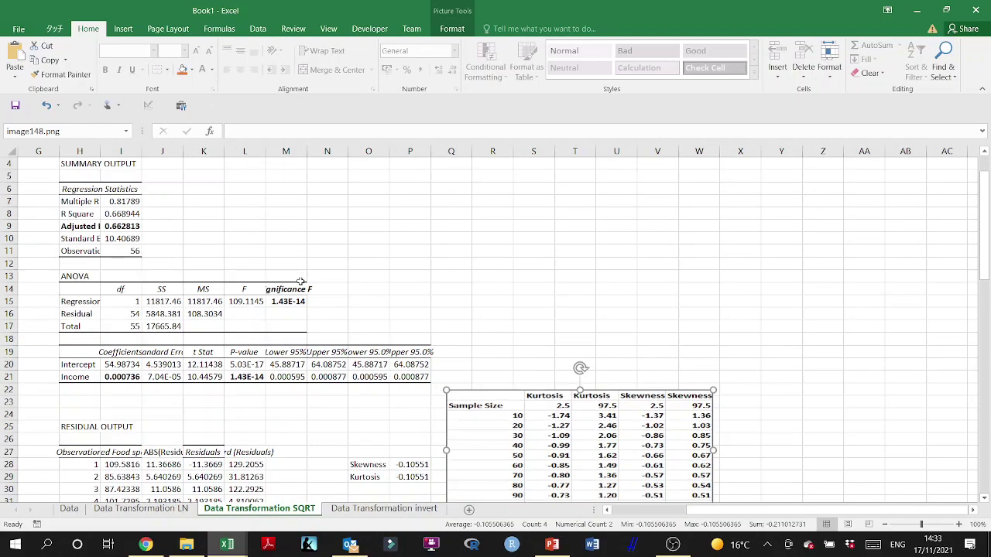
{"action": "scroll", "coordinate": [300, 282], "scroll_direction": "left", "scroll_amount": 3}
{"action": "scroll", "coordinate": [301, 281], "scroll_direction": "right", "scroll_amount": 1}
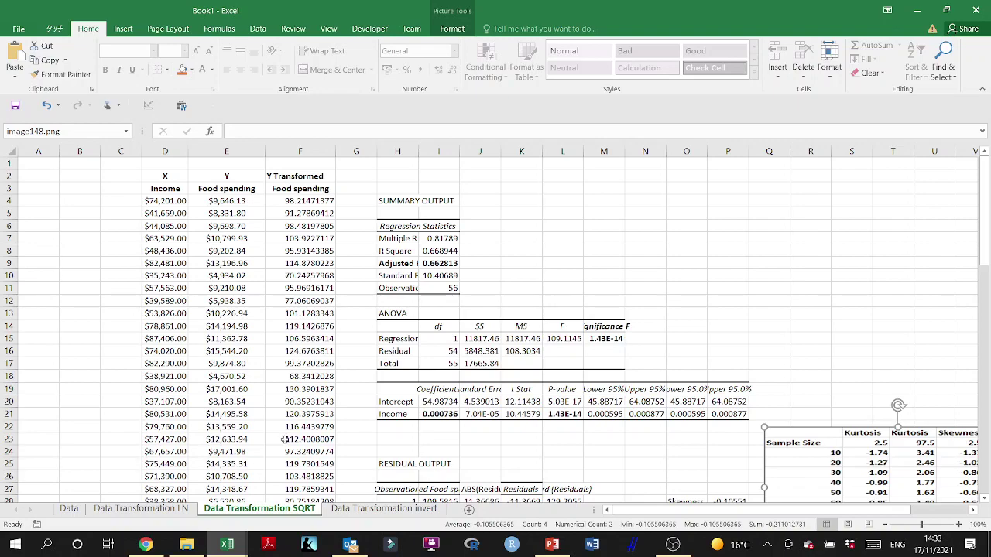
{"action": "scroll", "coordinate": [574, 257], "scroll_direction": "down", "scroll_amount": 10}
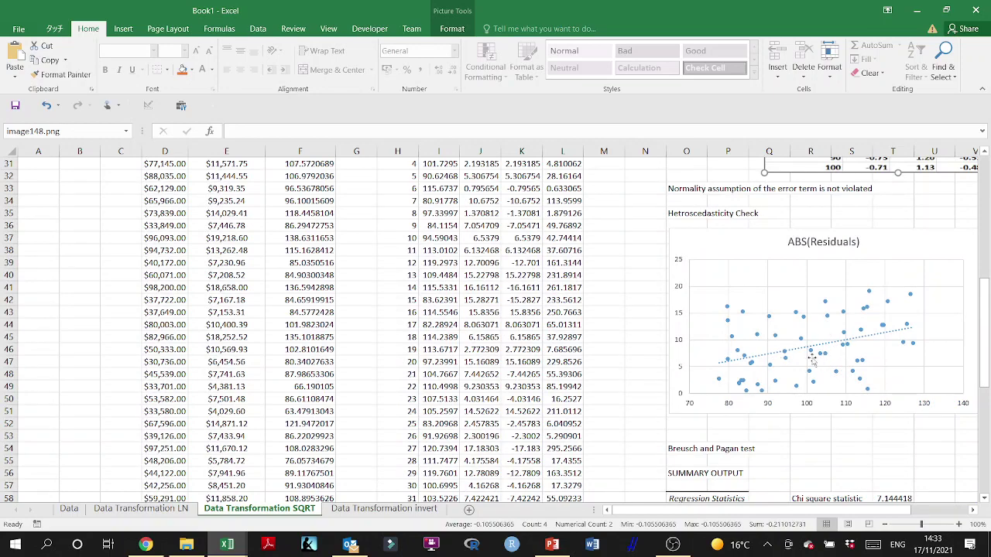
{"action": "scroll", "coordinate": [417, 359], "scroll_direction": "up", "scroll_amount": 1}
{"action": "scroll", "coordinate": [416, 359], "scroll_direction": "up", "scroll_amount": 10}
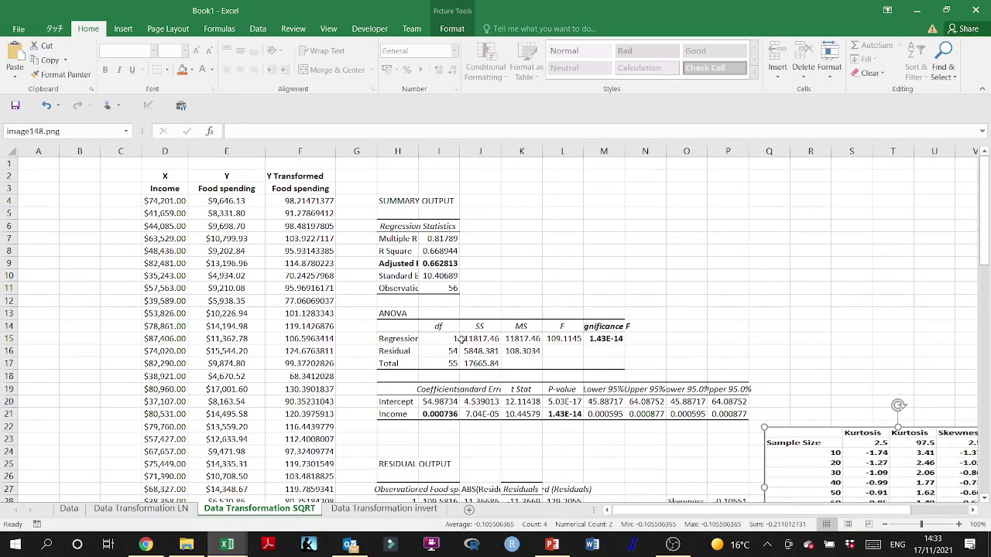
Step: On the Data Transformation LN sheet, inspect the =LN formulas in E6 and E8 without changing them
{"action": "left_click", "coordinate": [141, 509]}
{"action": "scroll", "coordinate": [325, 313], "scroll_direction": "up", "scroll_amount": 6}
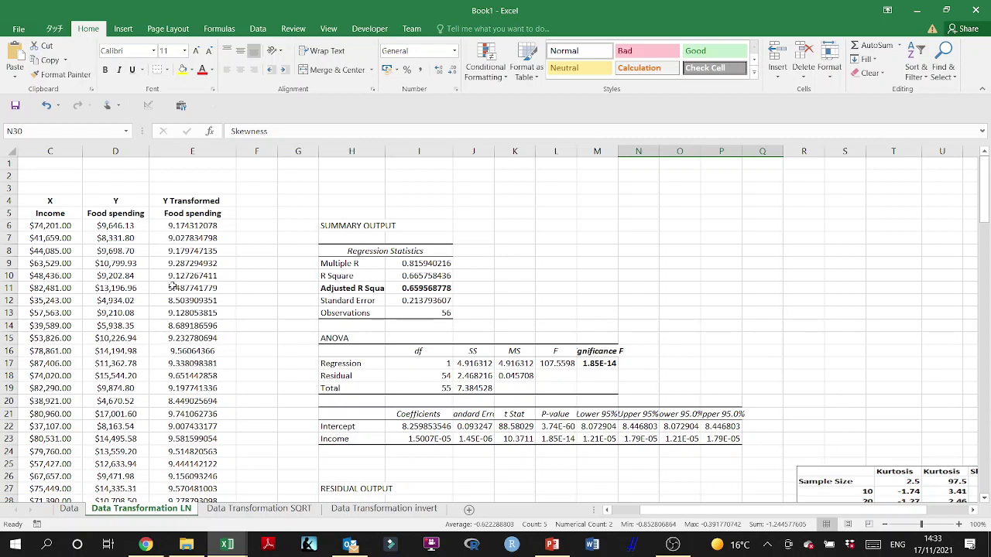
{"action": "double_click", "coordinate": [189, 225]}
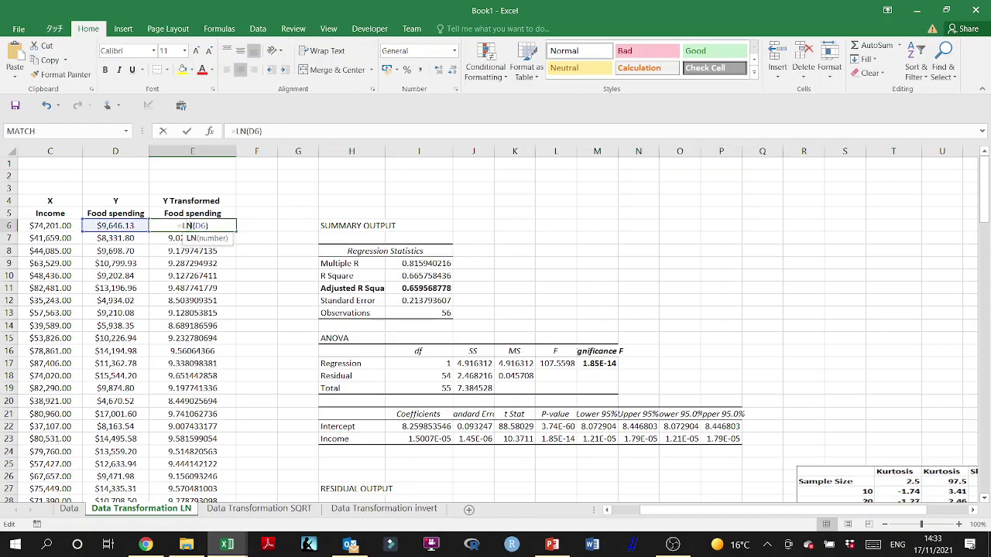
{"action": "key", "text": "Escape"}
{"action": "double_click", "coordinate": [184, 248]}
{"action": "key", "text": "Escape"}
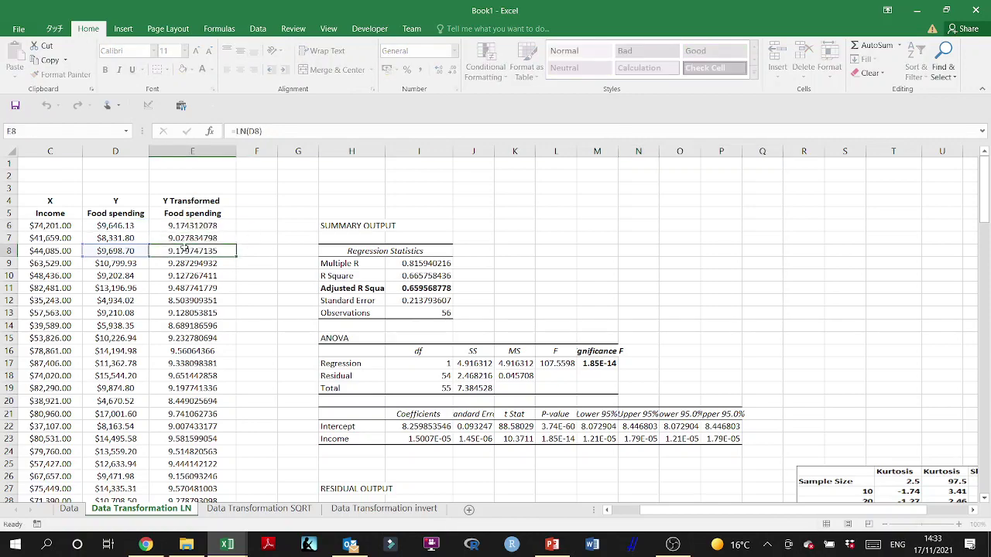
Step: Review the LN residual output, Skewness -0.39177, Kurtosis -0.85281 and the ABS(Residuals) chart
{"action": "scroll", "coordinate": [189, 325], "scroll_direction": "down", "scroll_amount": 9}
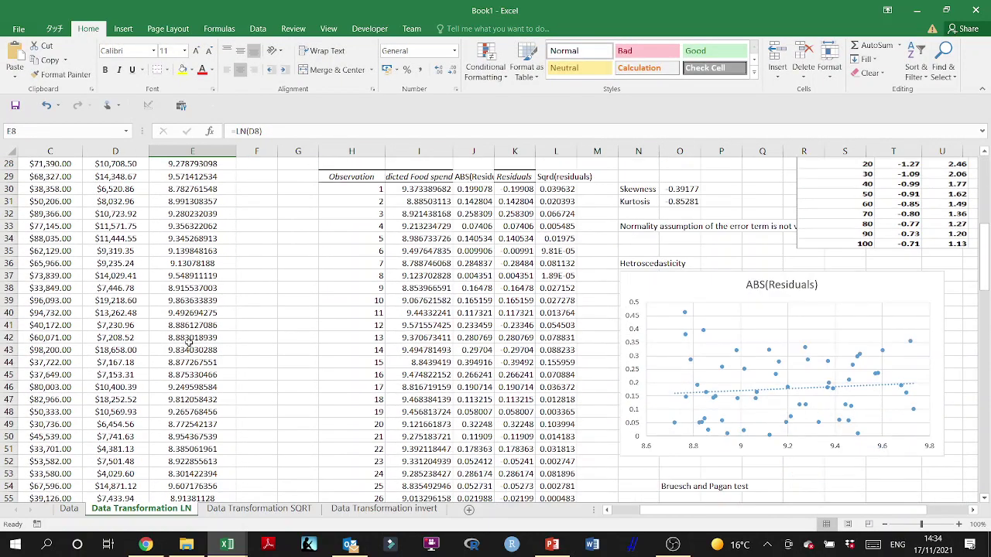
{"action": "scroll", "coordinate": [184, 406], "scroll_direction": "down", "scroll_amount": 4}
{"action": "scroll", "coordinate": [187, 412], "scroll_direction": "up", "scroll_amount": 4}
{"action": "scroll", "coordinate": [187, 411], "scroll_direction": "up", "scroll_amount": 9}
{"action": "scroll", "coordinate": [634, 362], "scroll_direction": "down", "scroll_amount": 6}
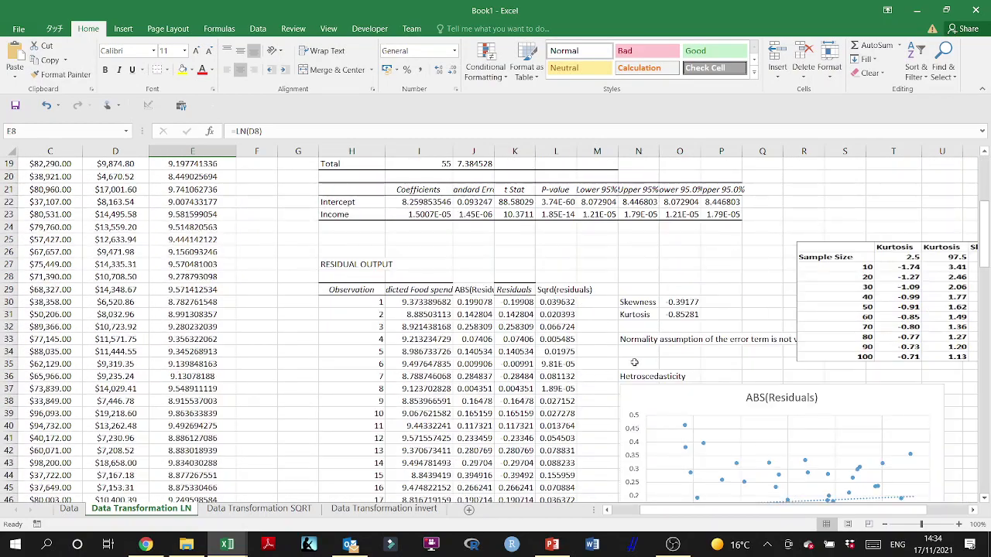
{"action": "scroll", "coordinate": [633, 363], "scroll_direction": "down", "scroll_amount": 1}
{"action": "scroll", "coordinate": [724, 271], "scroll_direction": "down", "scroll_amount": 2}
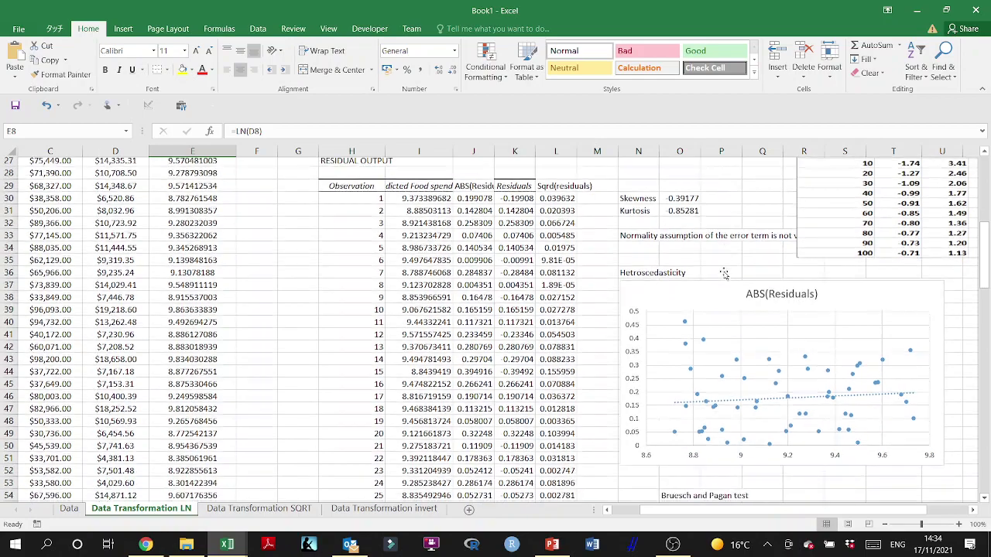
{"action": "scroll", "coordinate": [723, 272], "scroll_direction": "down", "scroll_amount": 3}
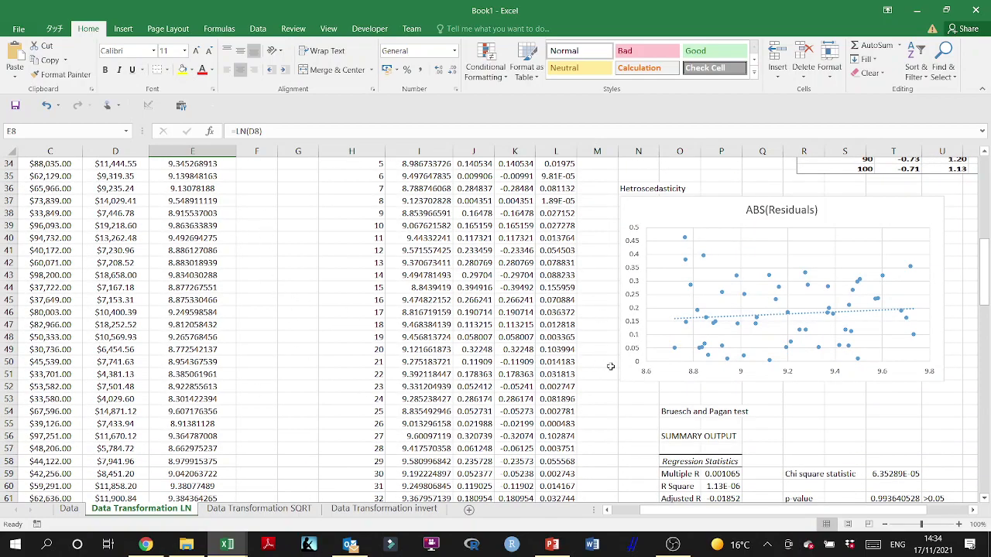
{"action": "scroll", "coordinate": [708, 363], "scroll_direction": "down", "scroll_amount": 3}
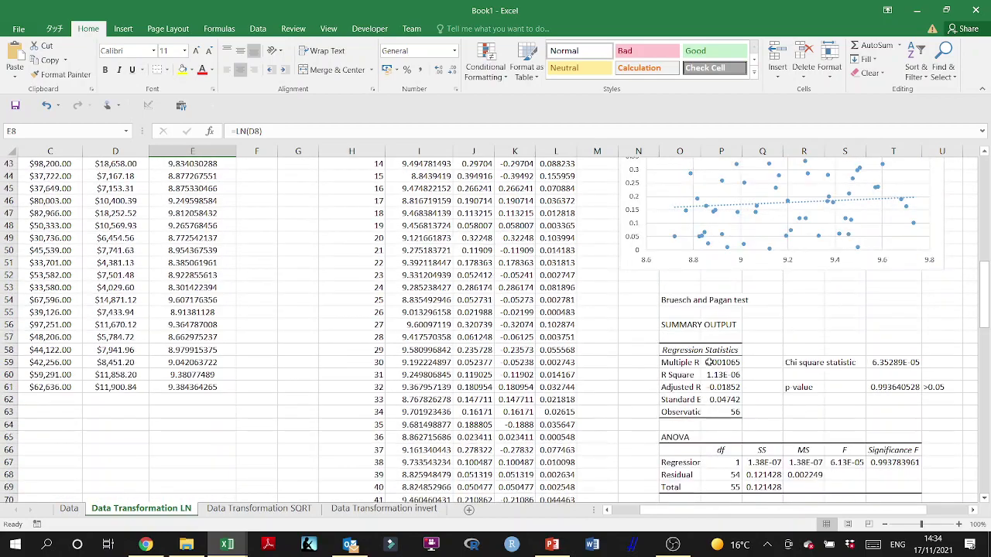
{"action": "scroll", "coordinate": [708, 362], "scroll_direction": "up", "scroll_amount": 7}
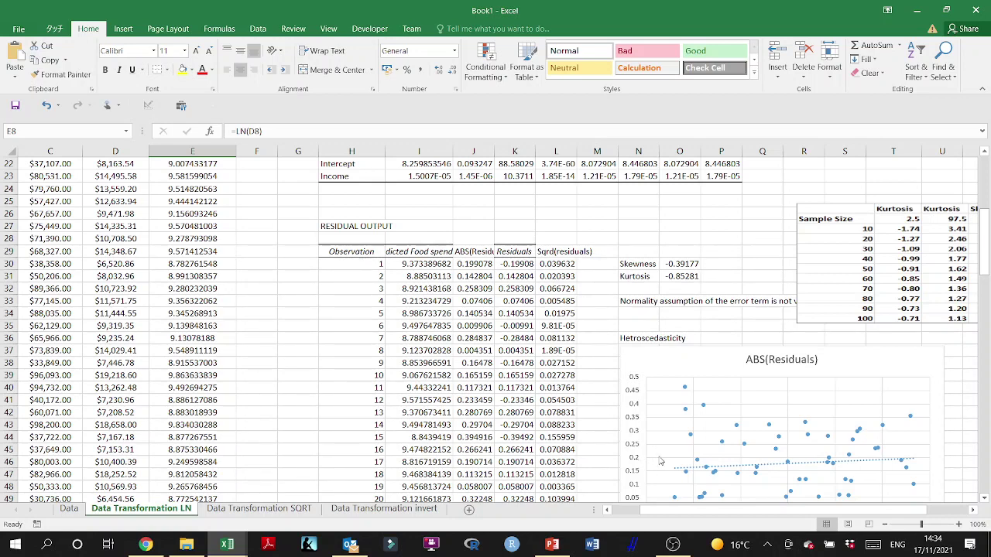
{"action": "left_click", "coordinate": [672, 545]}
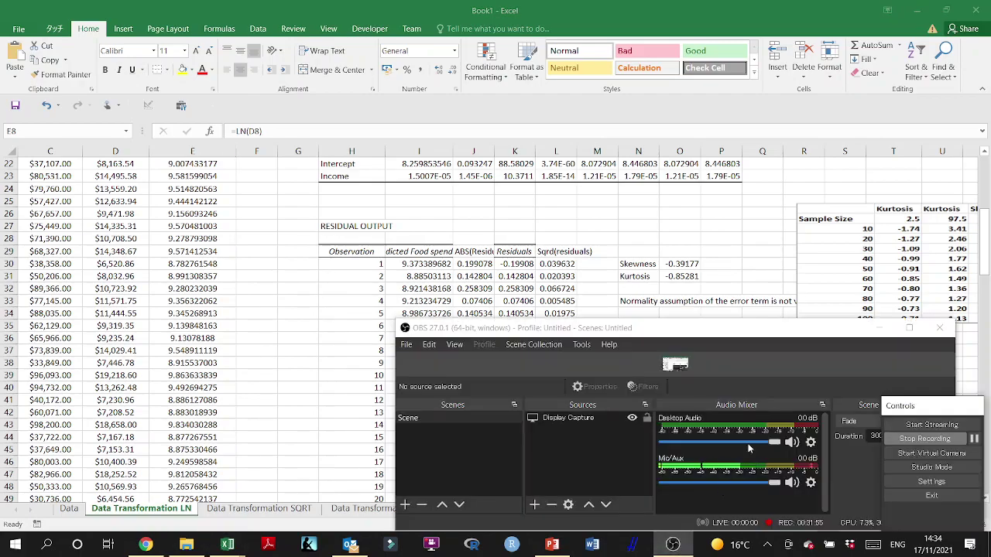